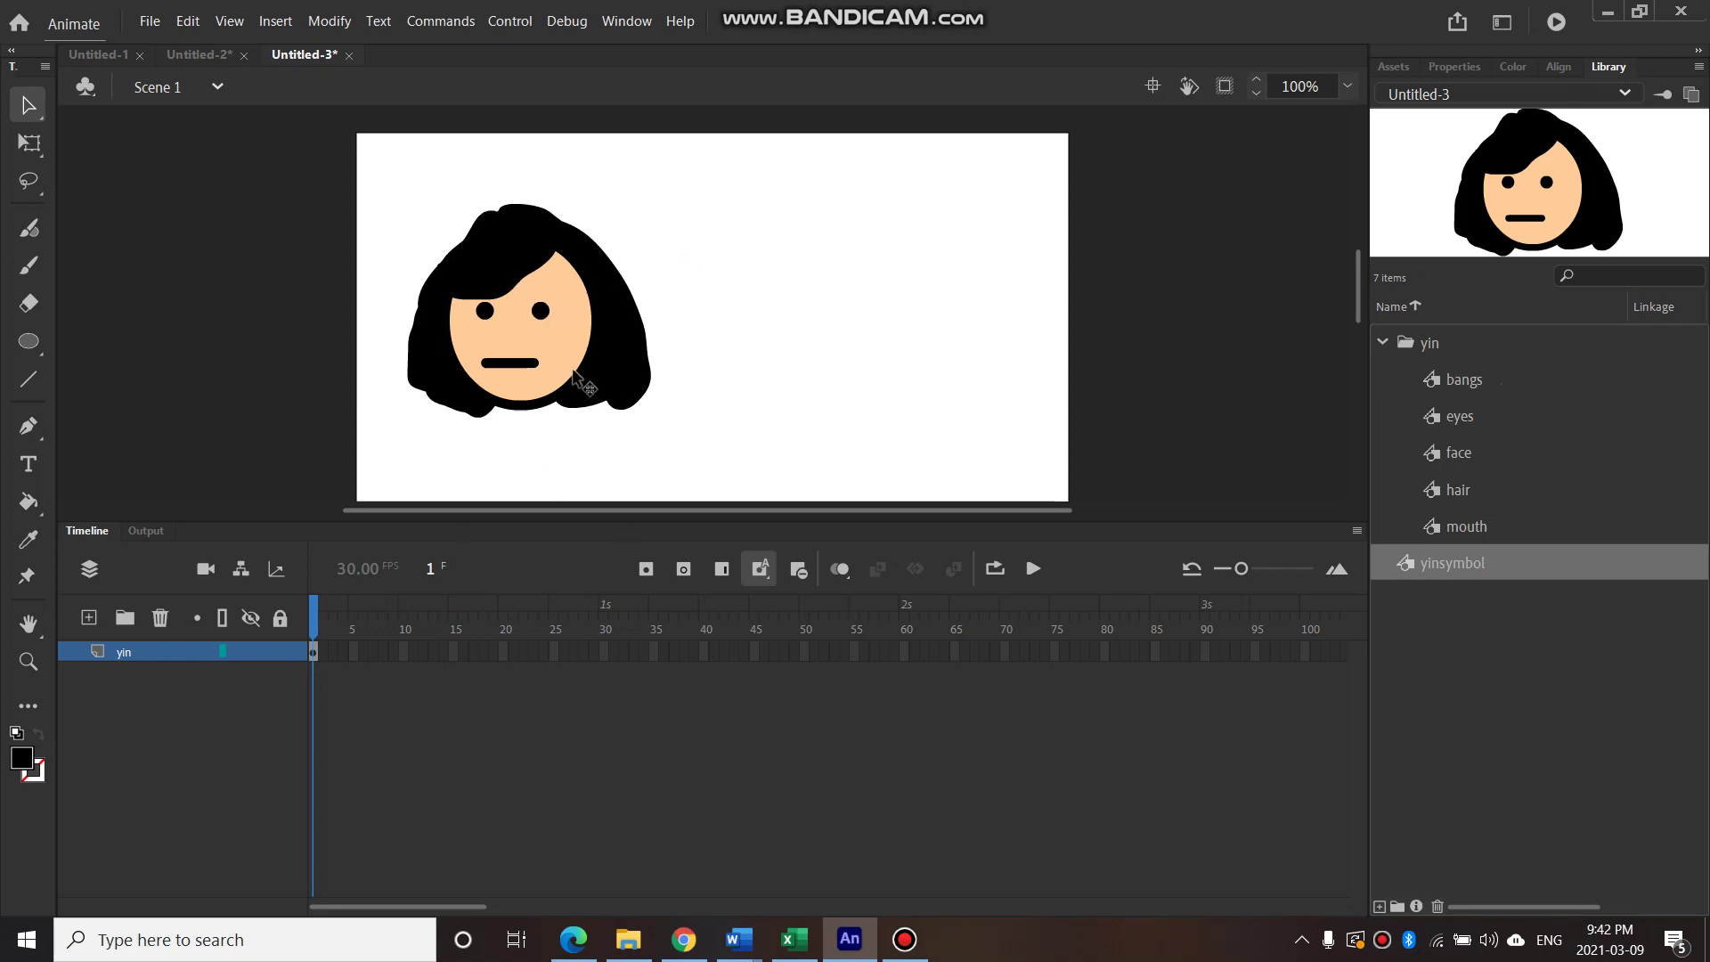
Examine the layers inside the yinsymbol head on the stage and return to Scene 1
double_click(566, 355)
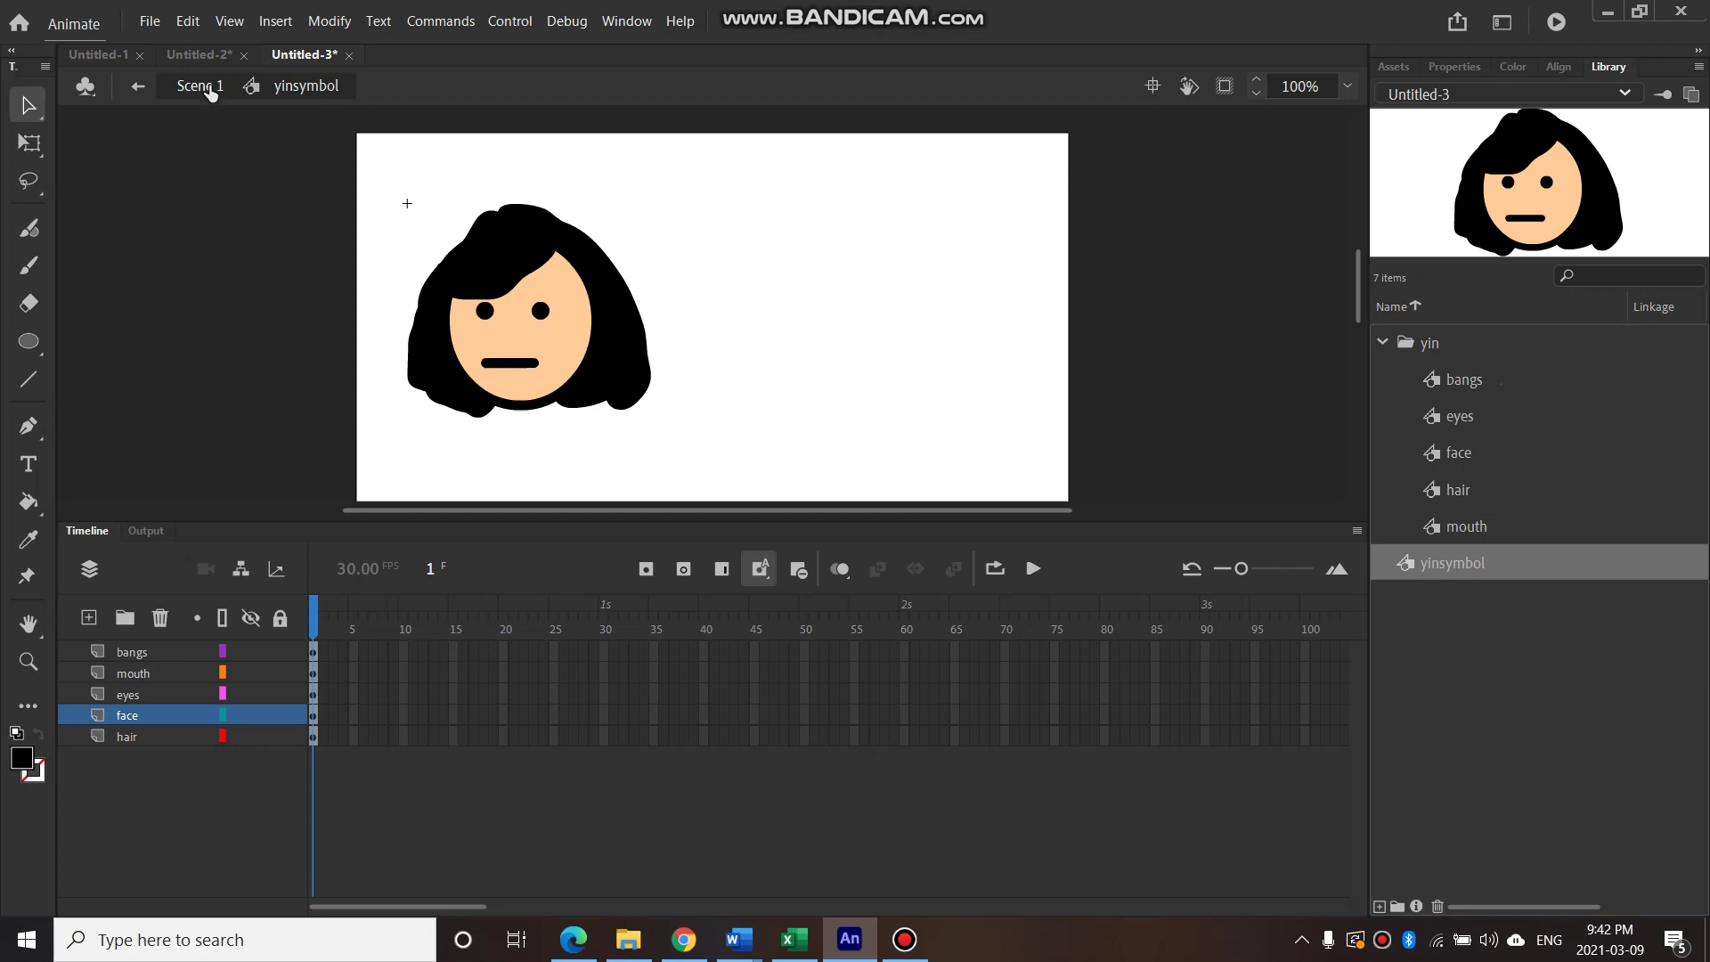
left_click(200, 86)
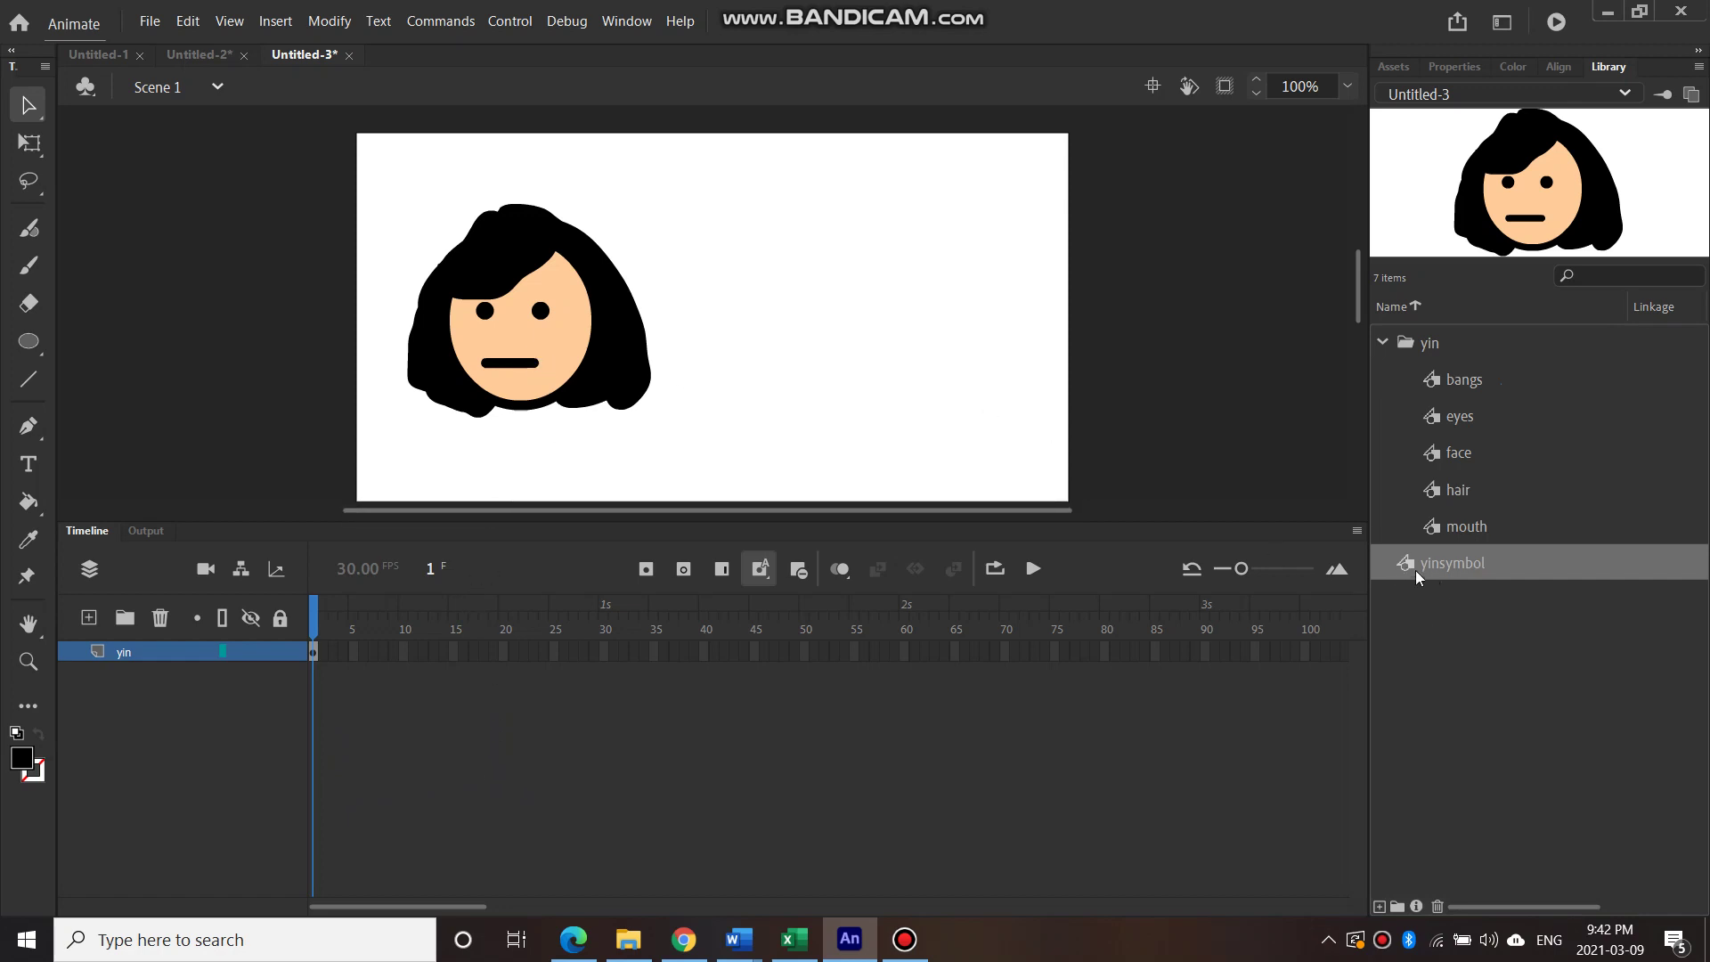
Move the existing head slightly down and place two more yinsymbol instances, one on the stage's right side and one in the middle
left_click_drag(606, 351, 603, 372)
left_click_drag(1455, 577, 824, 372)
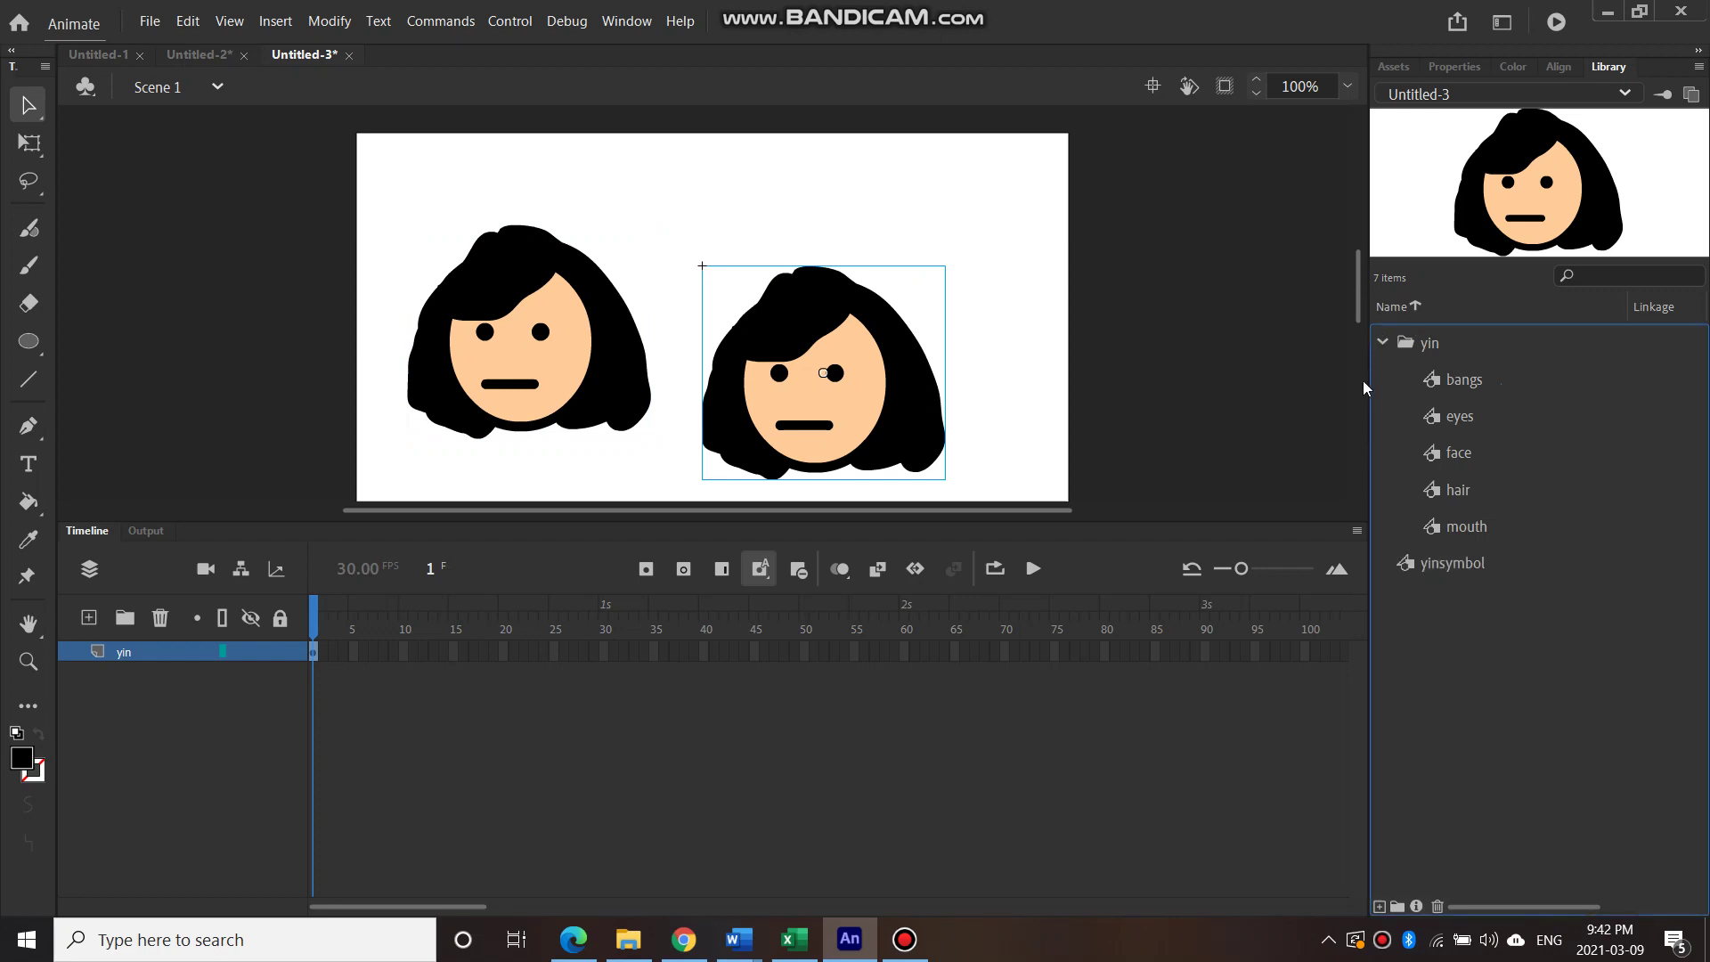
left_click_drag(813, 439, 831, 388)
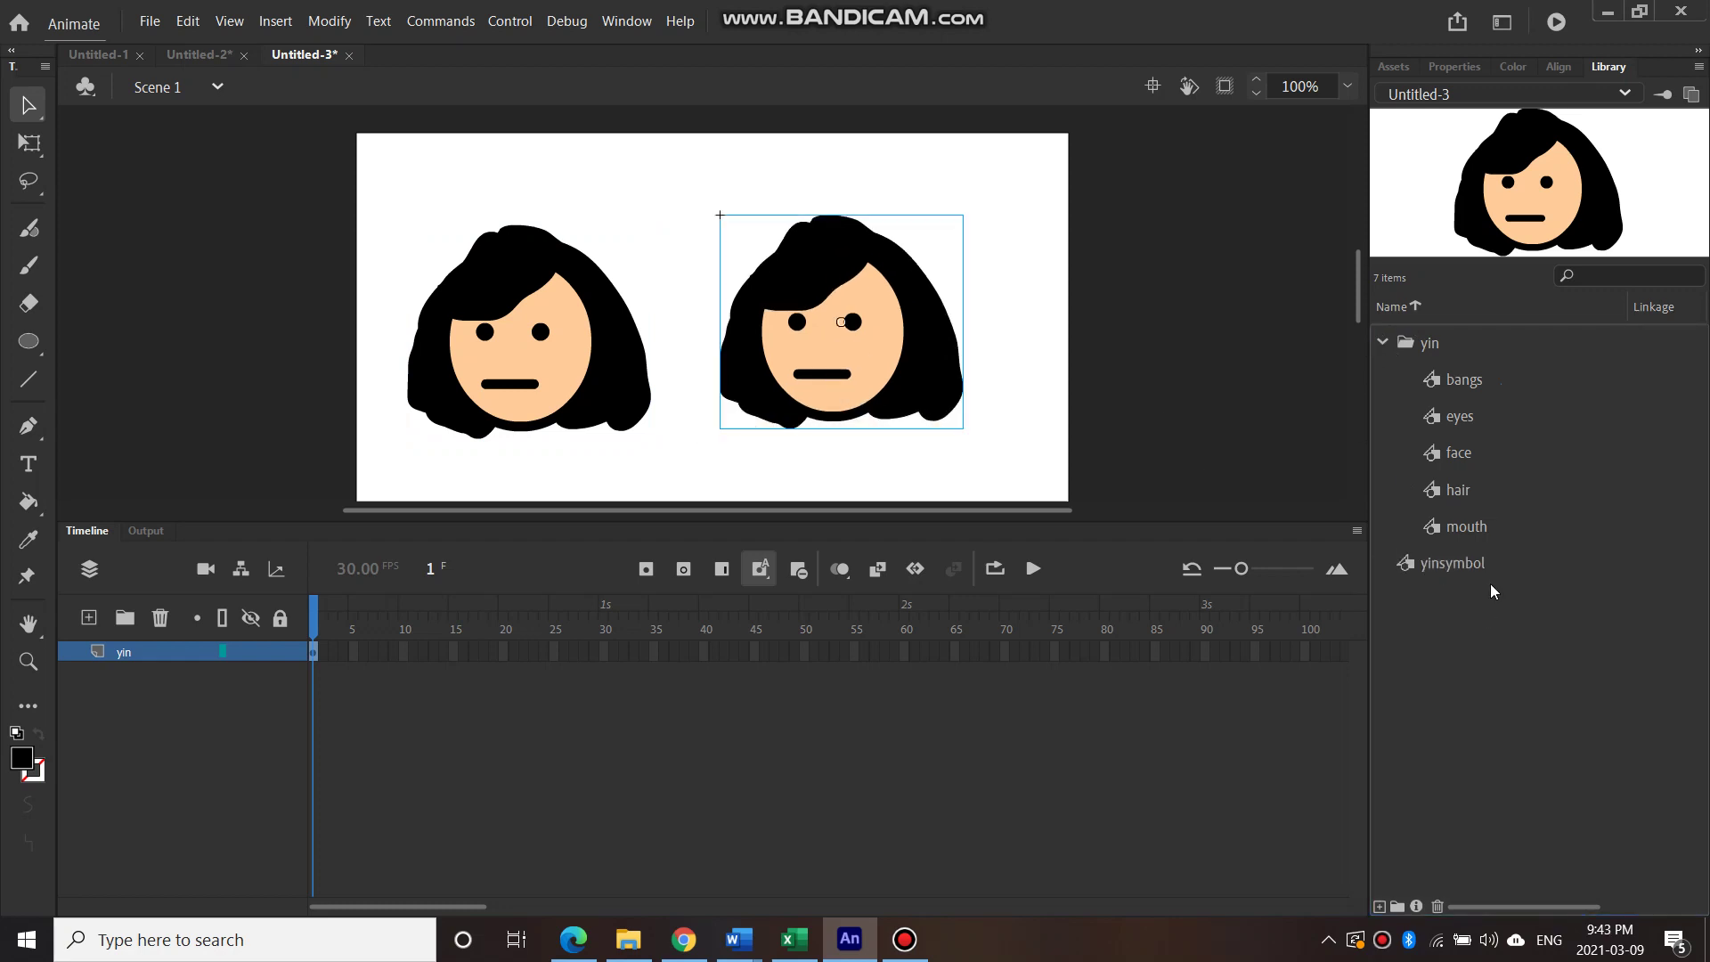
left_click_drag(1408, 570, 717, 369)
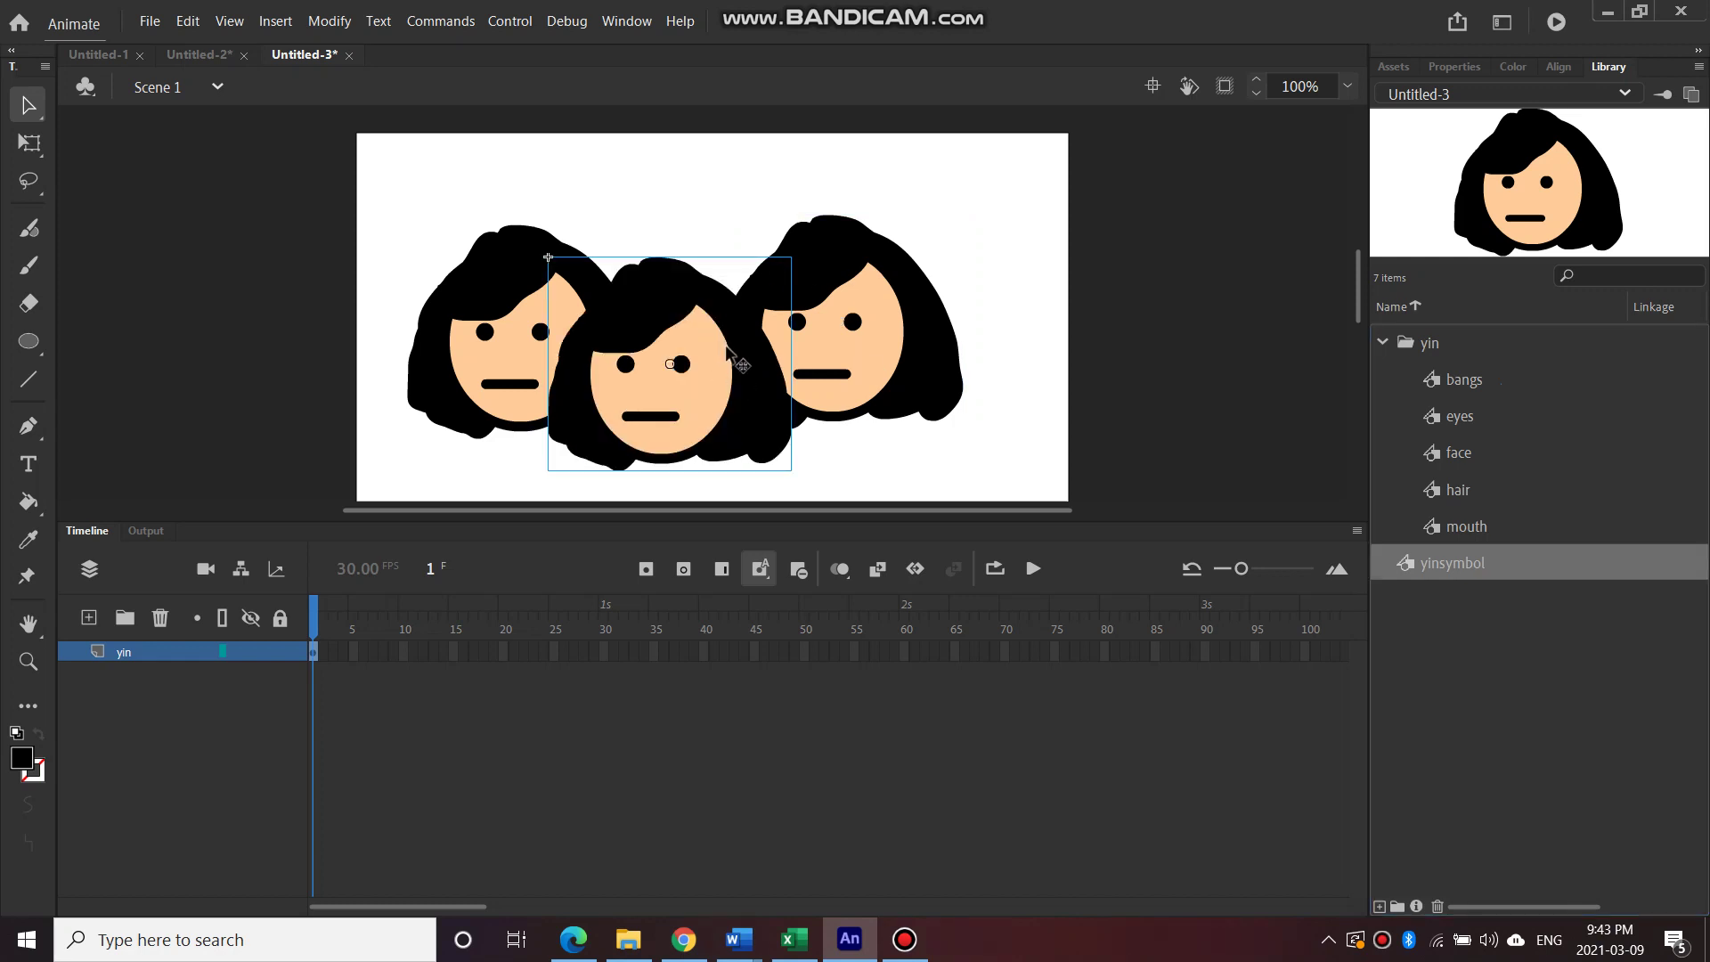
With Free Transform, scale the middle head down slightly and rotate the right head clockwise
left_click(30, 144)
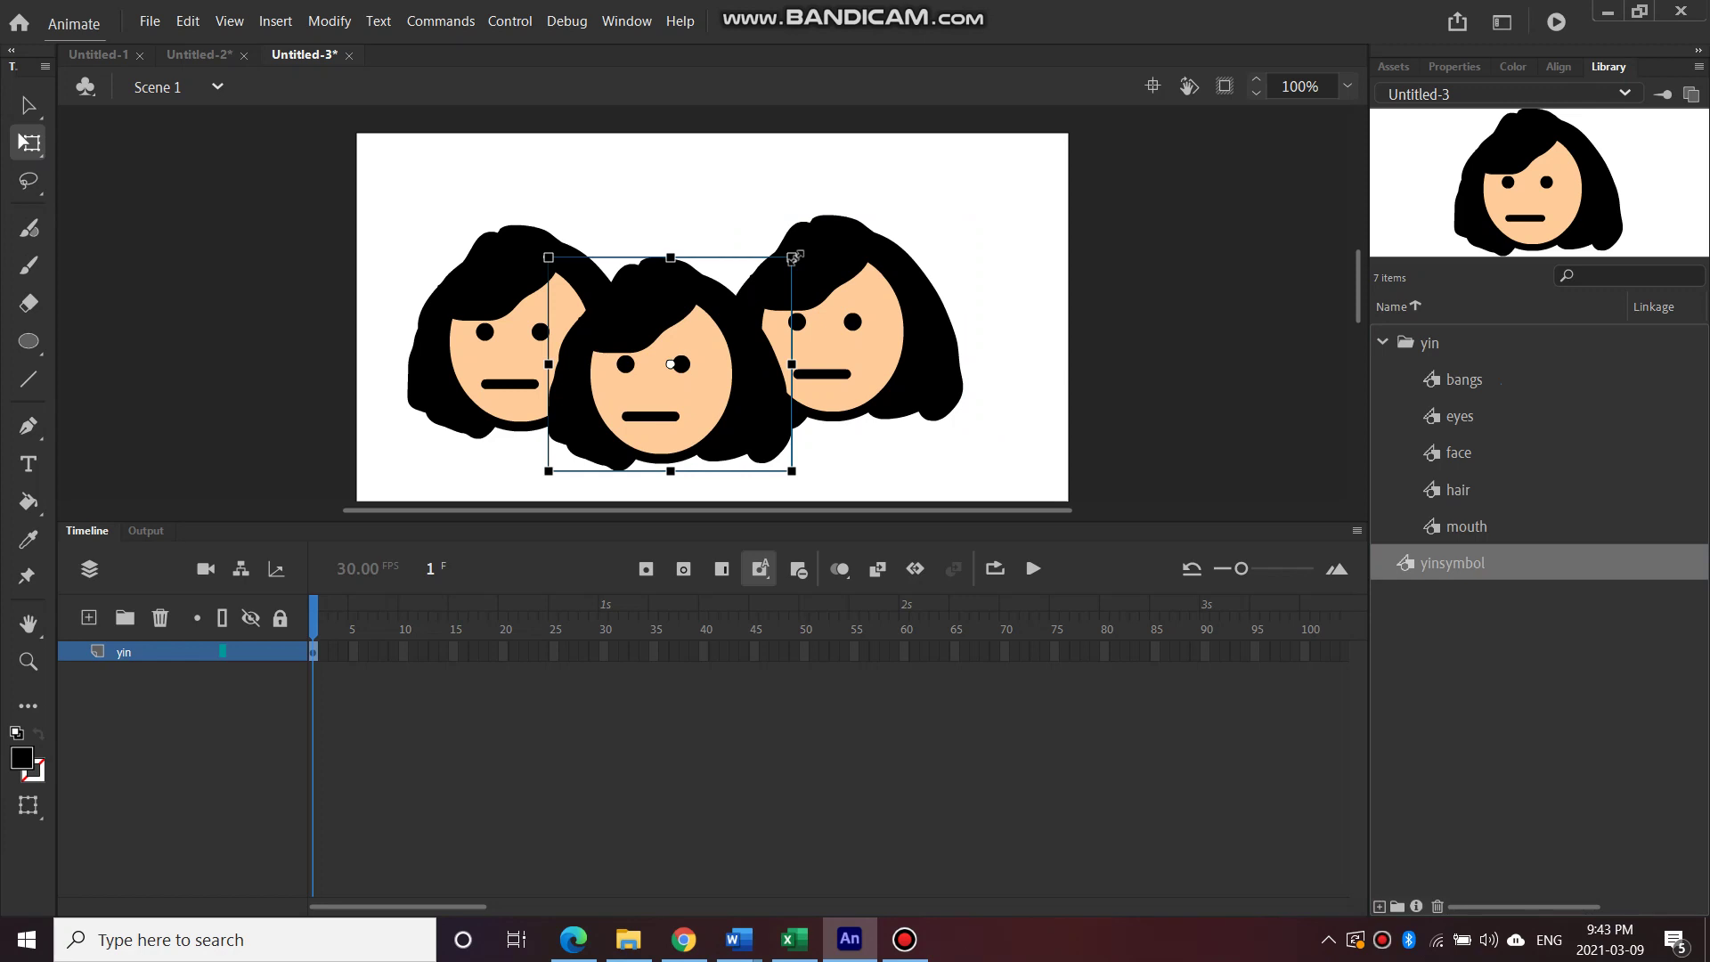
mouse_move(793, 257)
left_mouse_down()
mouse_move(759, 285)
mouse_move(773, 275)
left_mouse_up()
left_click(857, 269)
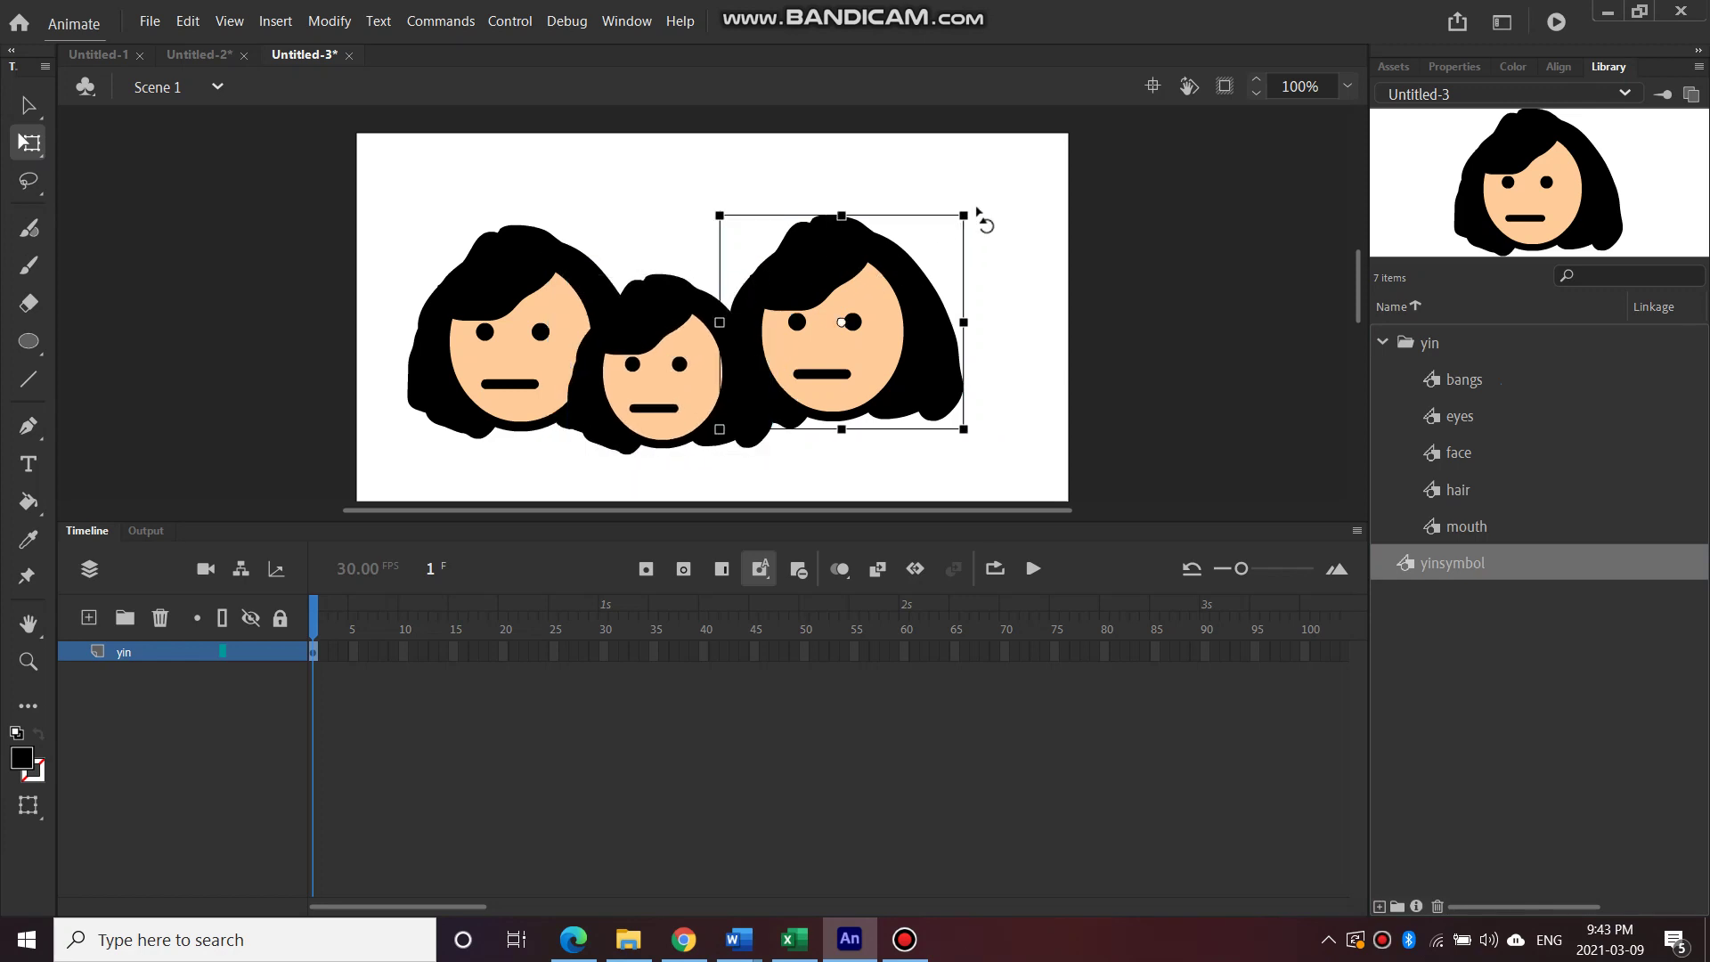
left_click_drag(980, 228, 1015, 280)
left_click(969, 349)
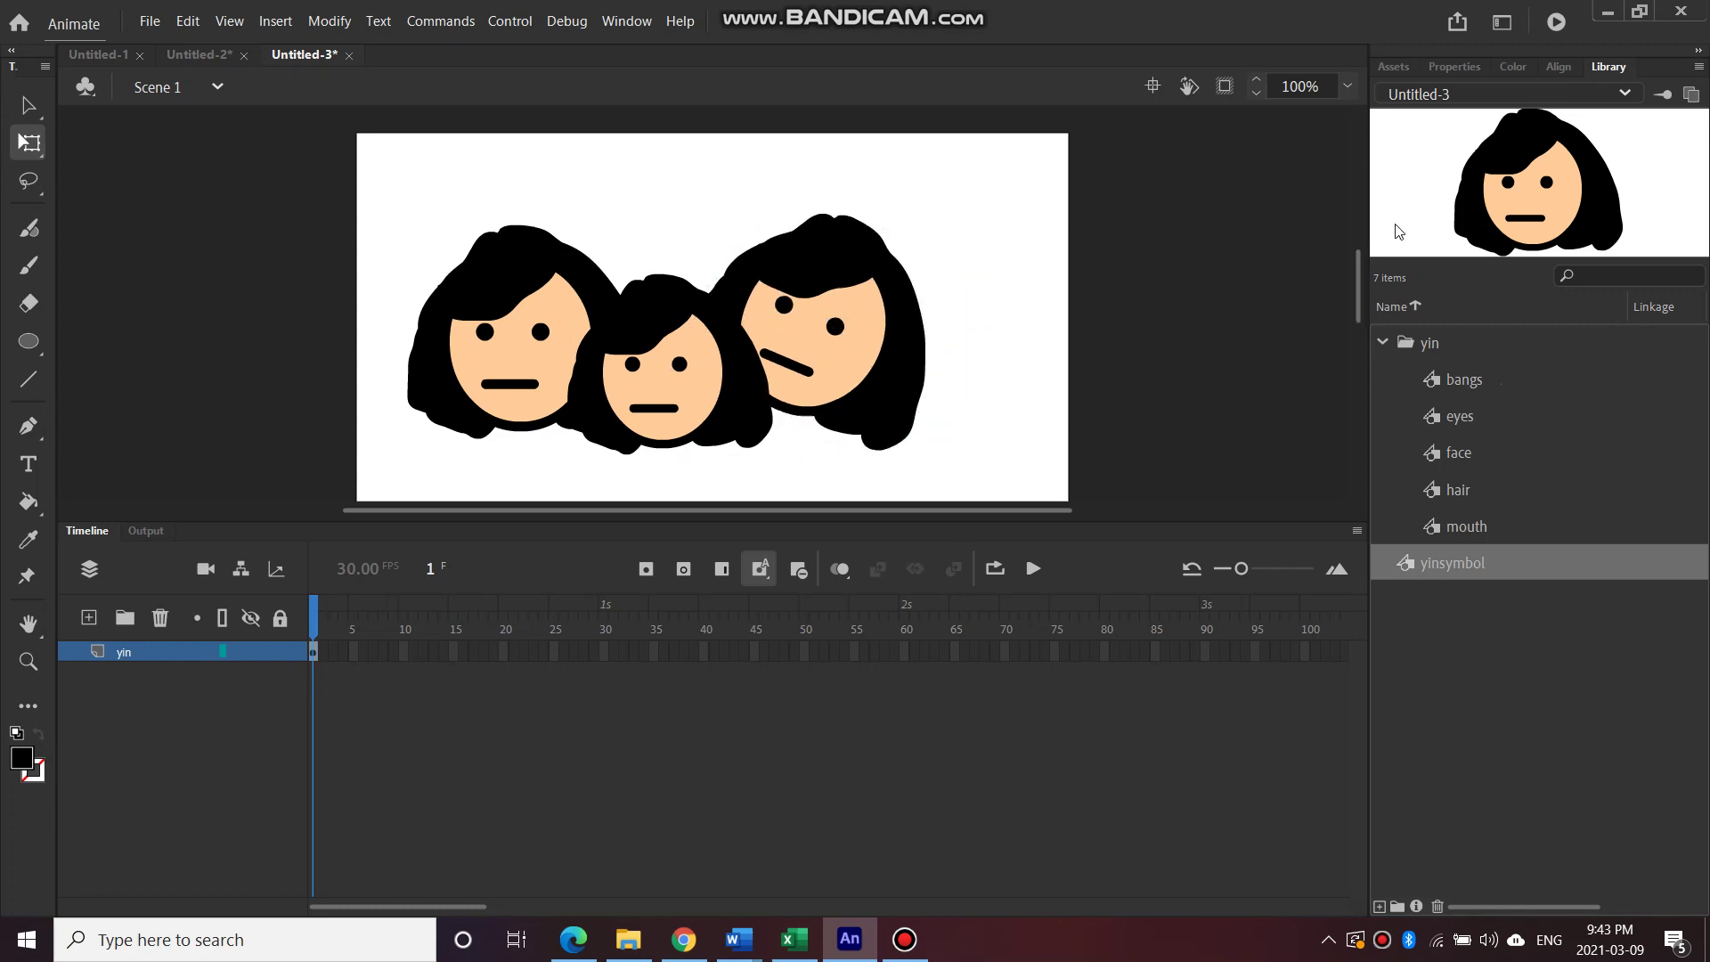
Apply a Brightness color effect of -59% to the rotated right head
left_click(1456, 69)
left_click(857, 342)
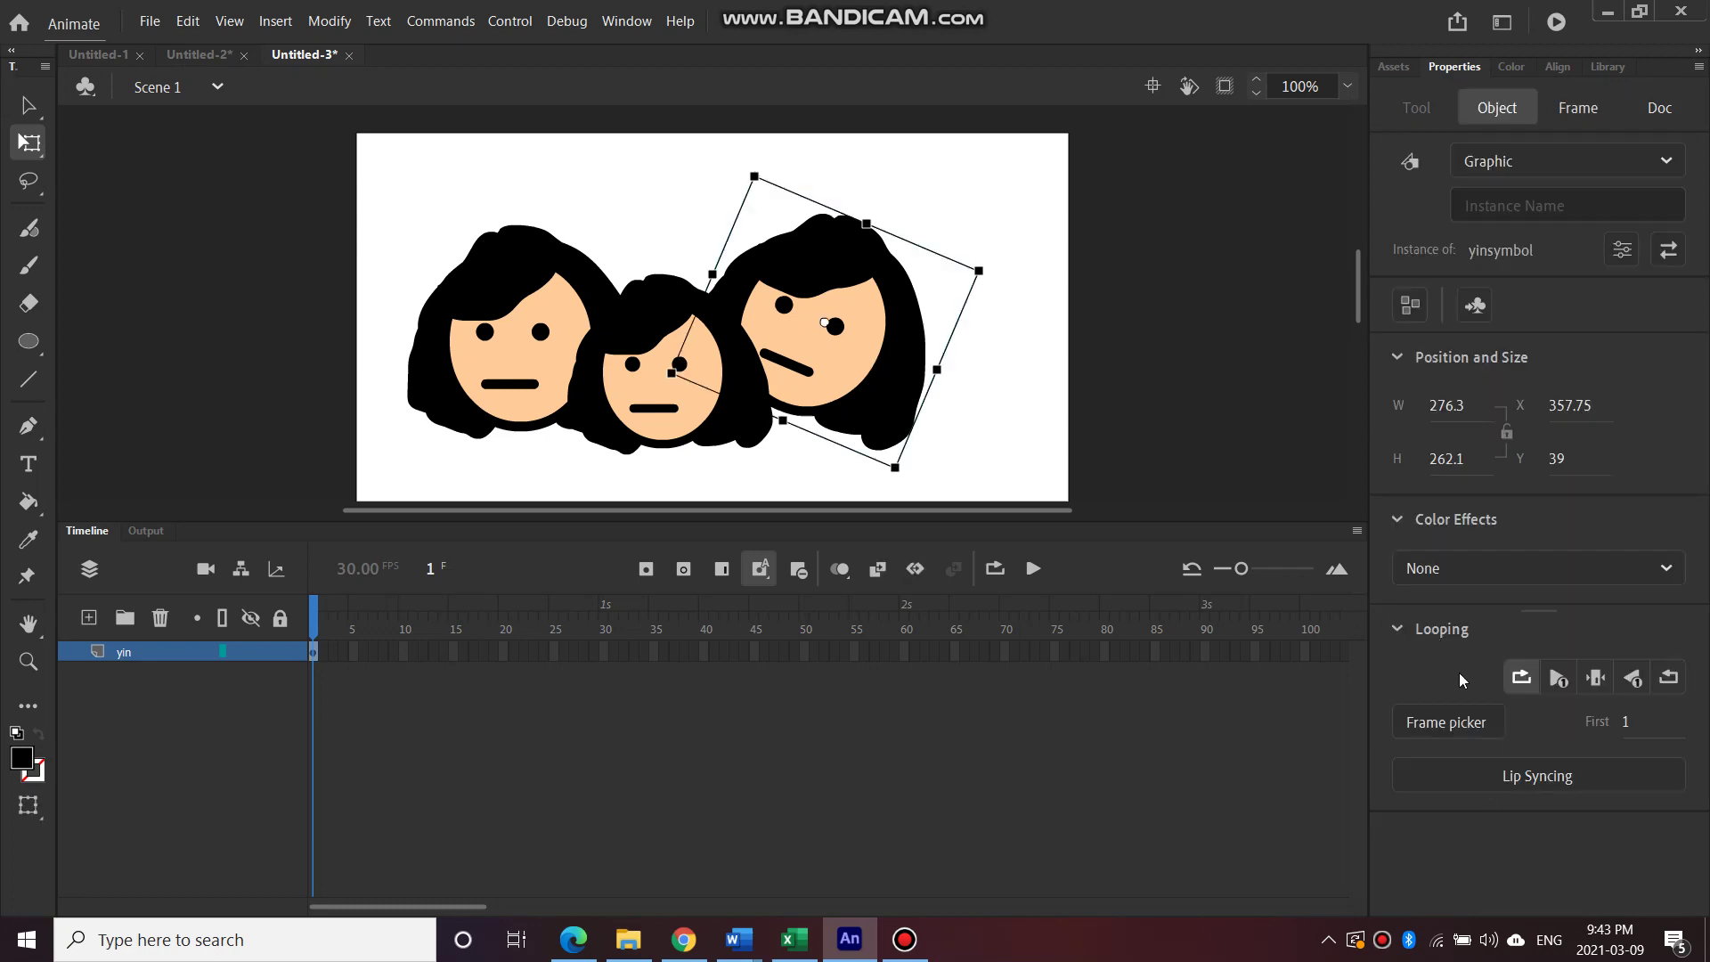
left_click(1435, 568)
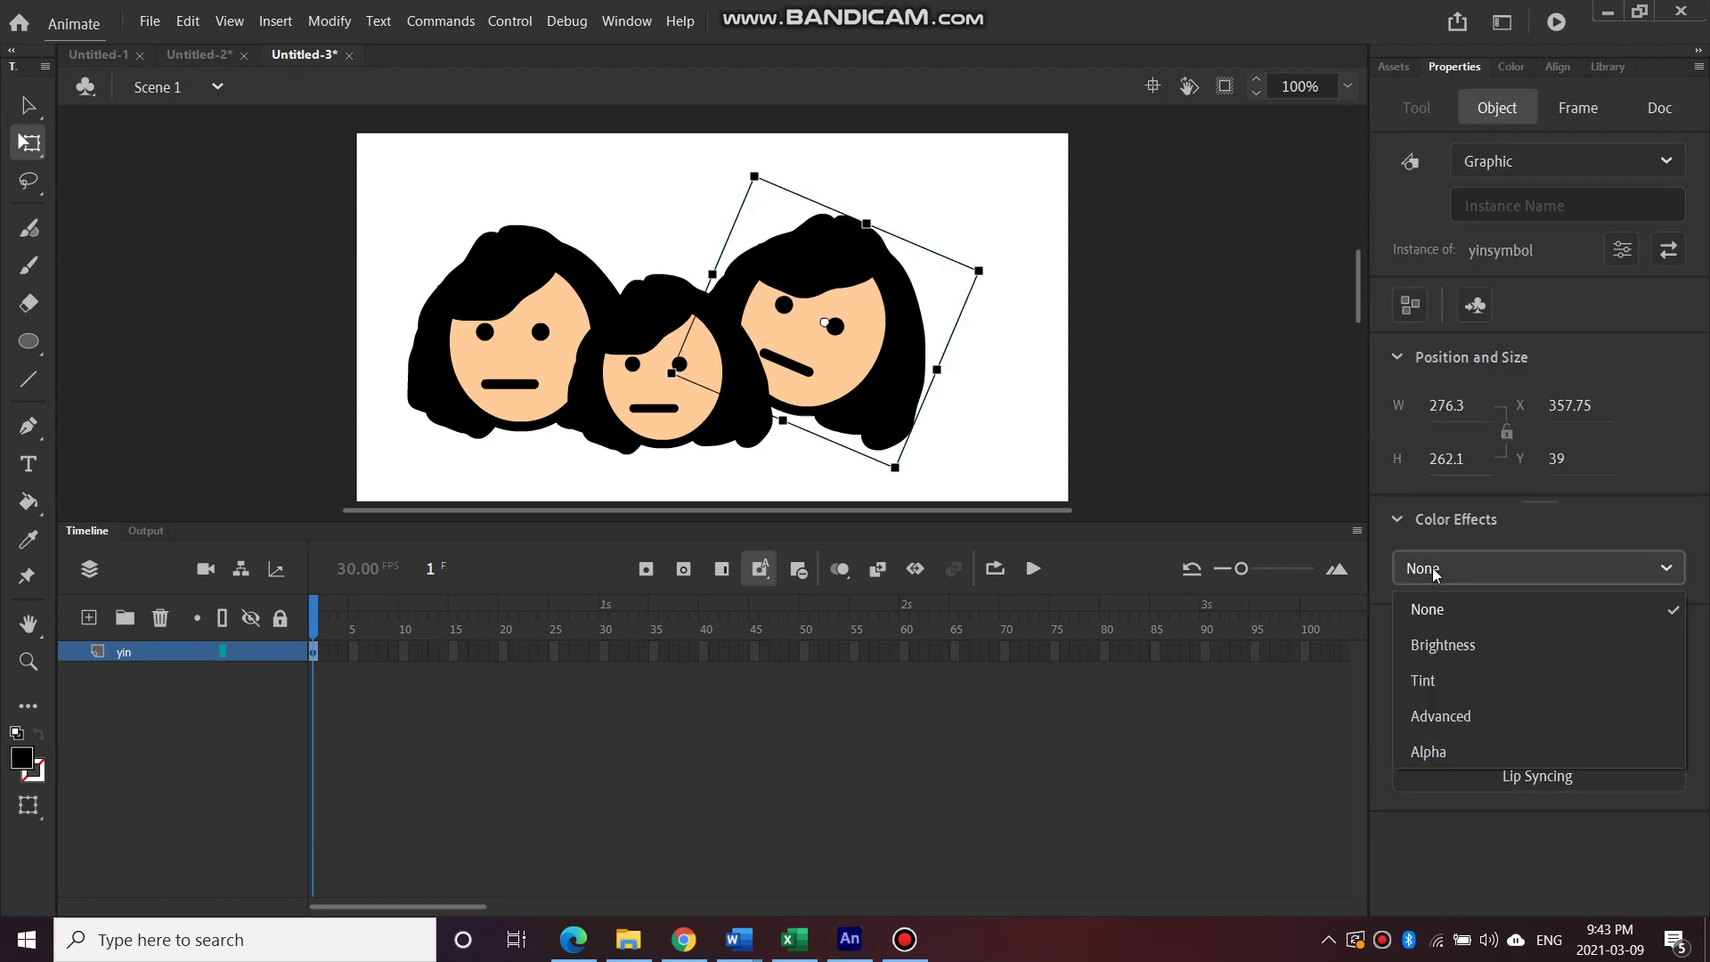
left_click(1468, 657)
left_click_drag(1531, 634, 1457, 633)
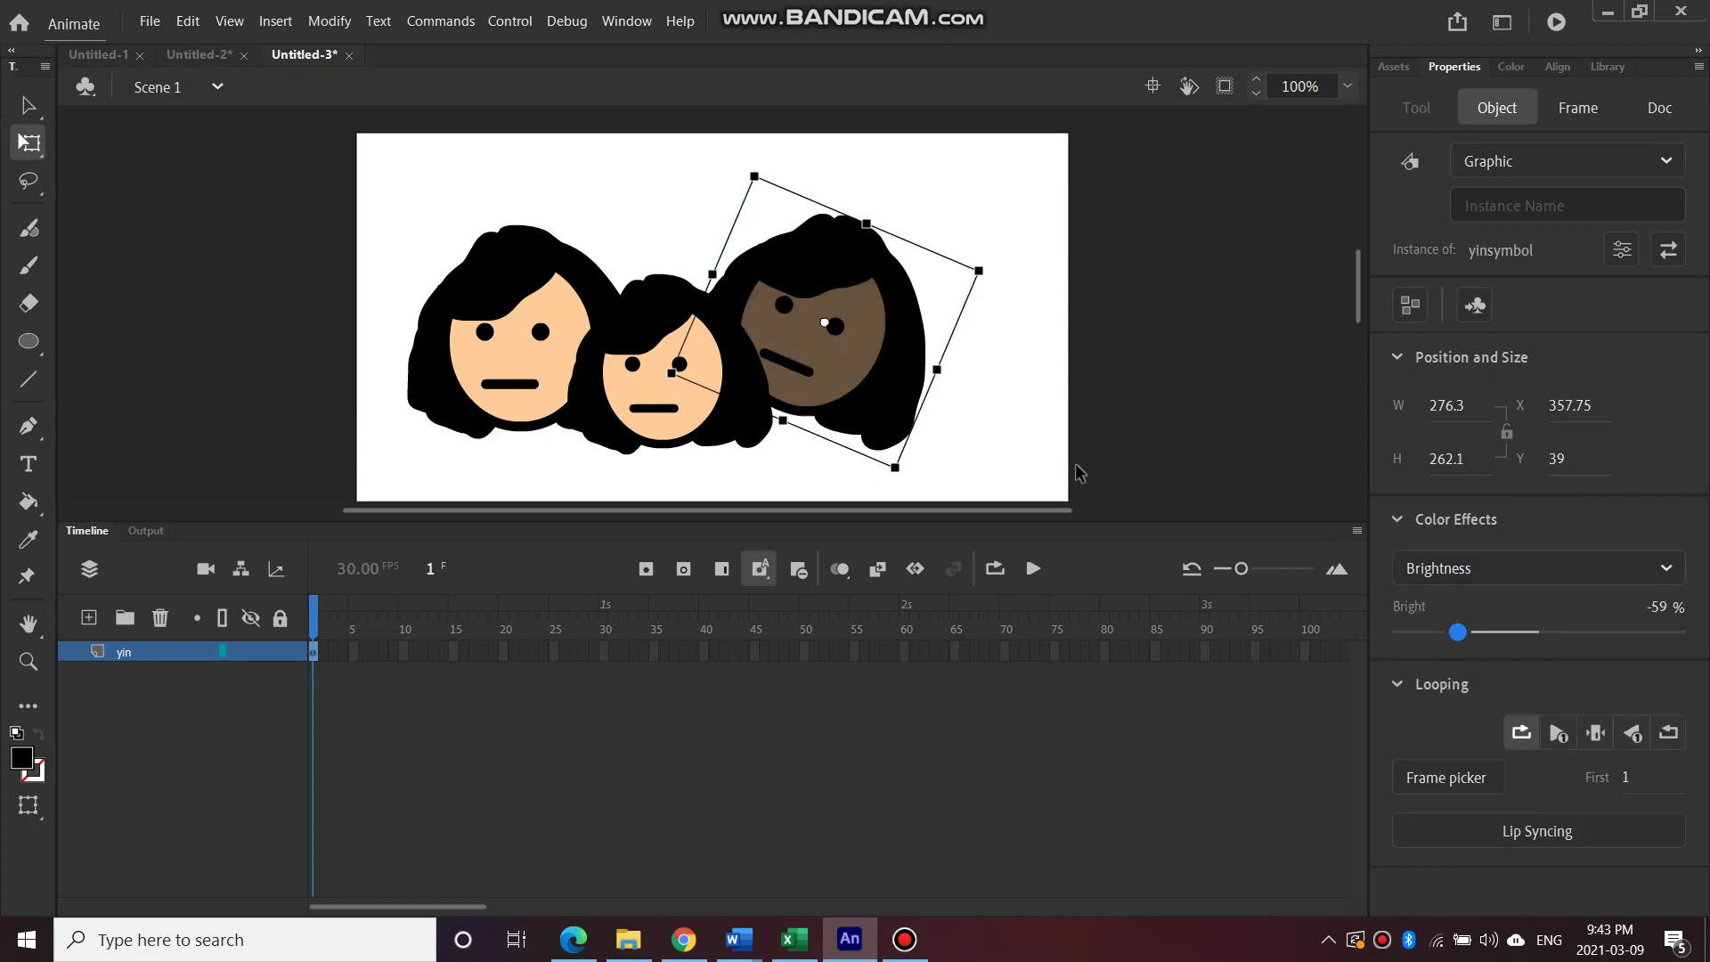
left_click(1033, 450)
Apply a 50% Tint color effect to the left head in orange (red 204, green 102, blue 51)
left_click(495, 355)
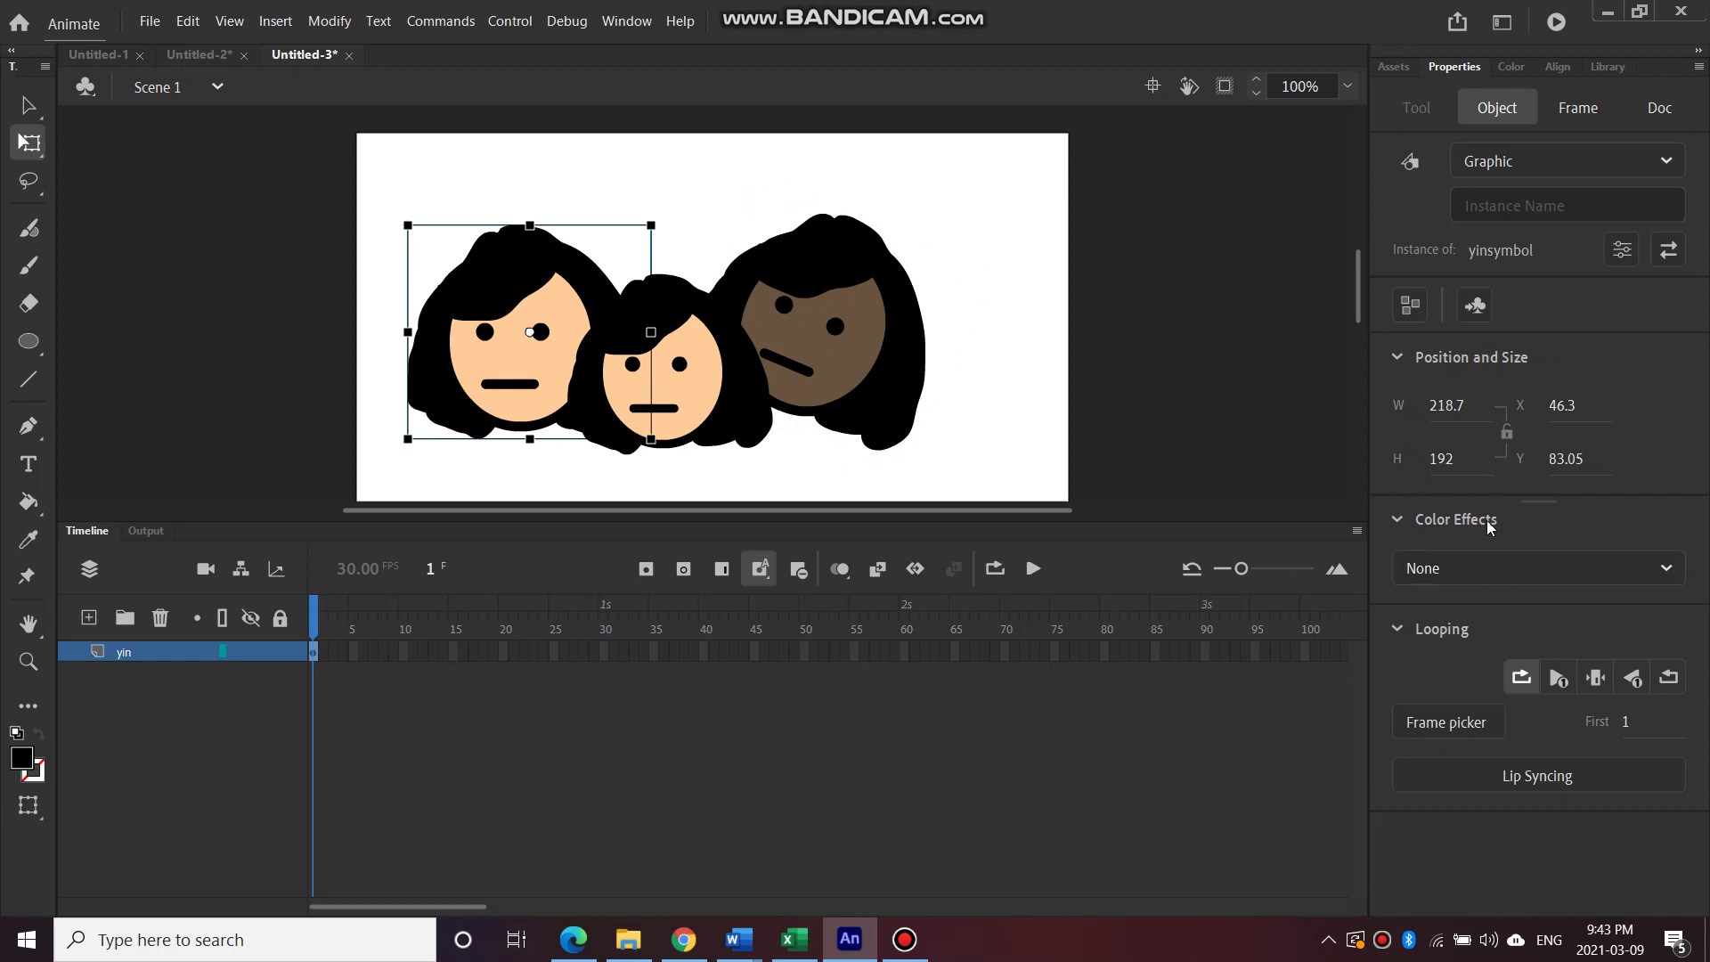
left_click(1671, 574)
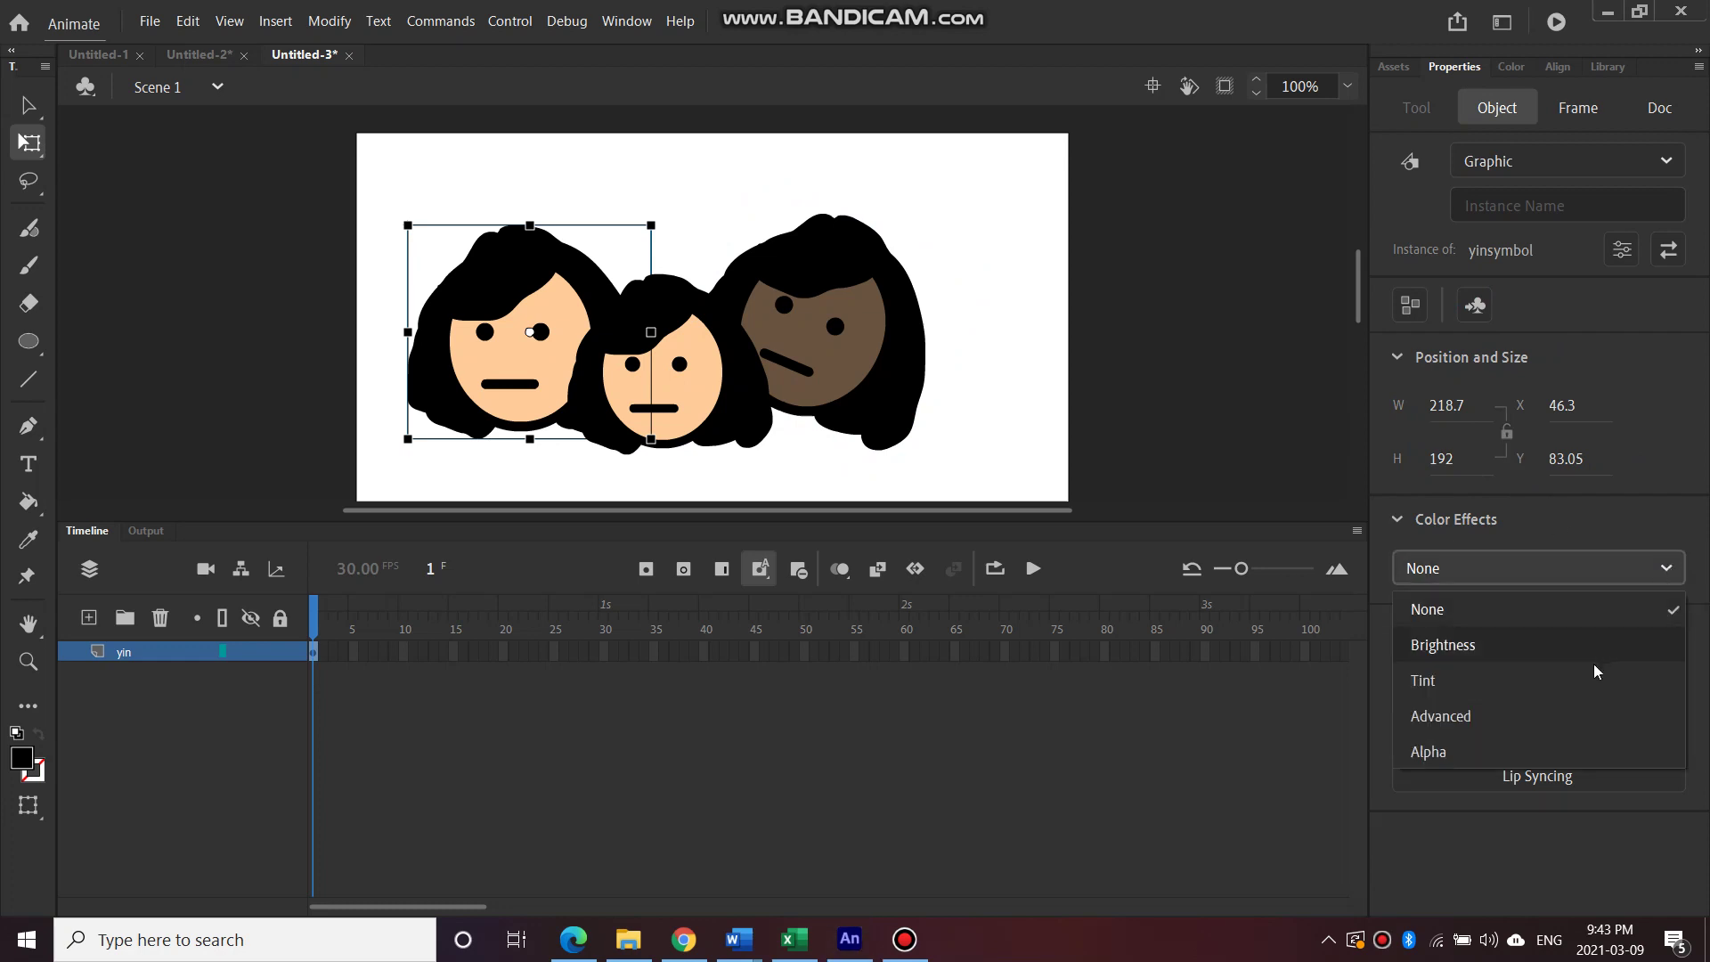
left_click(1586, 690)
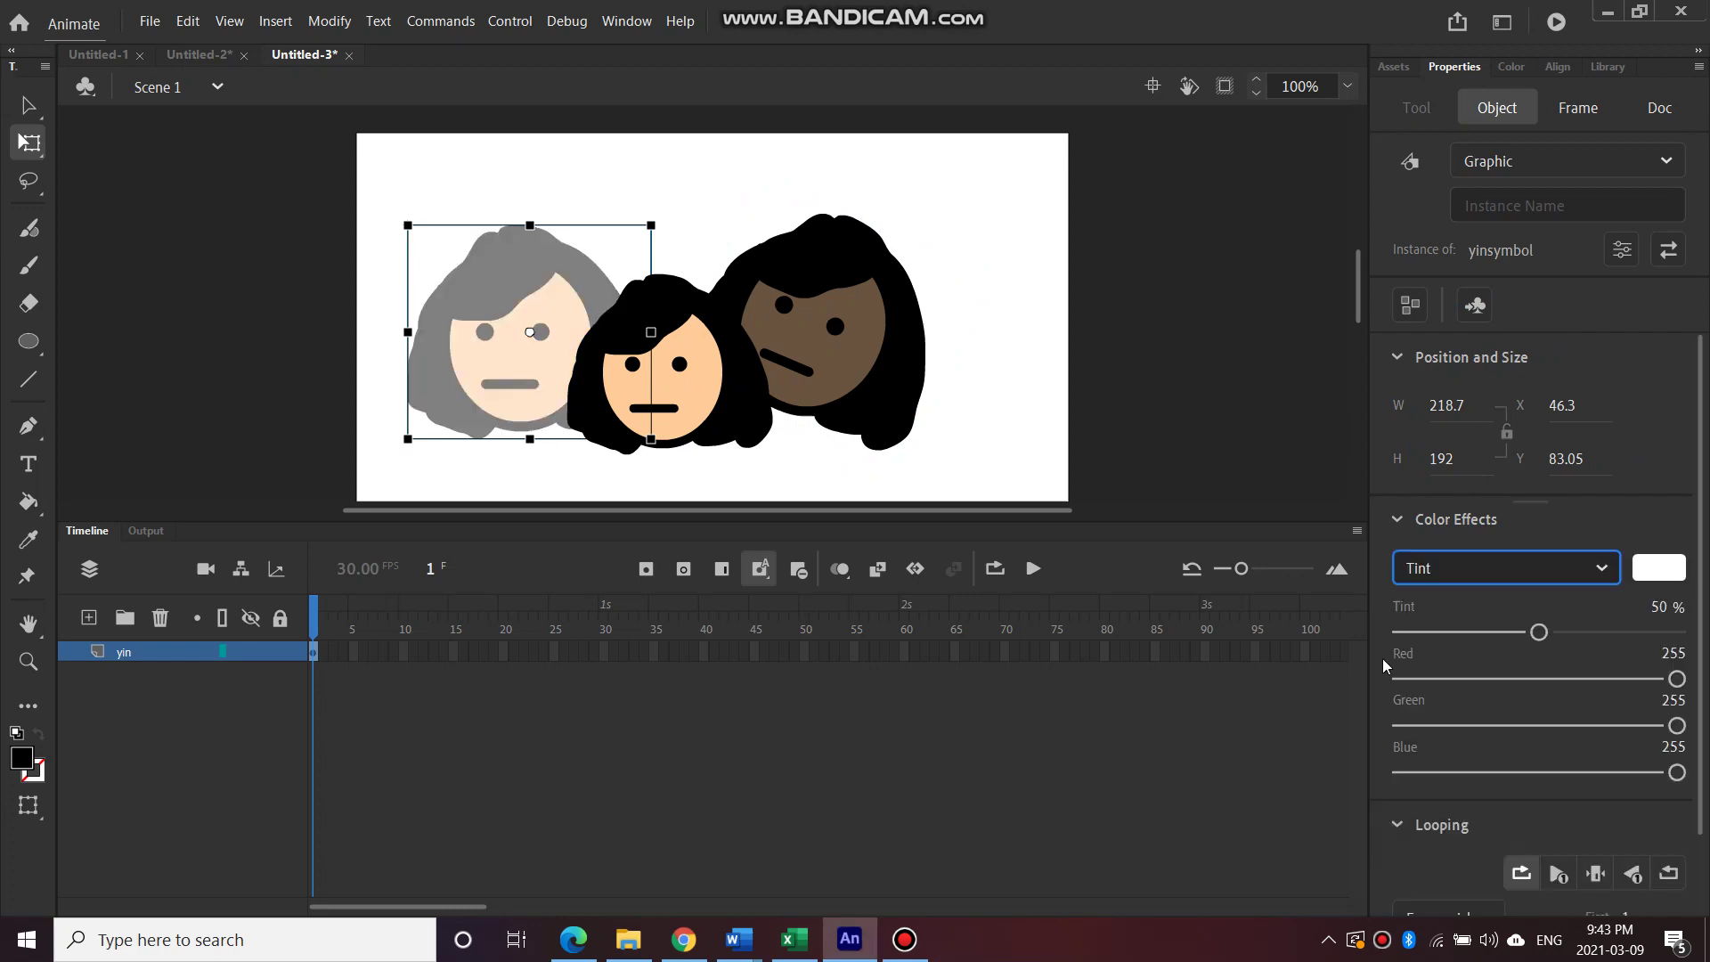
left_click(1642, 561)
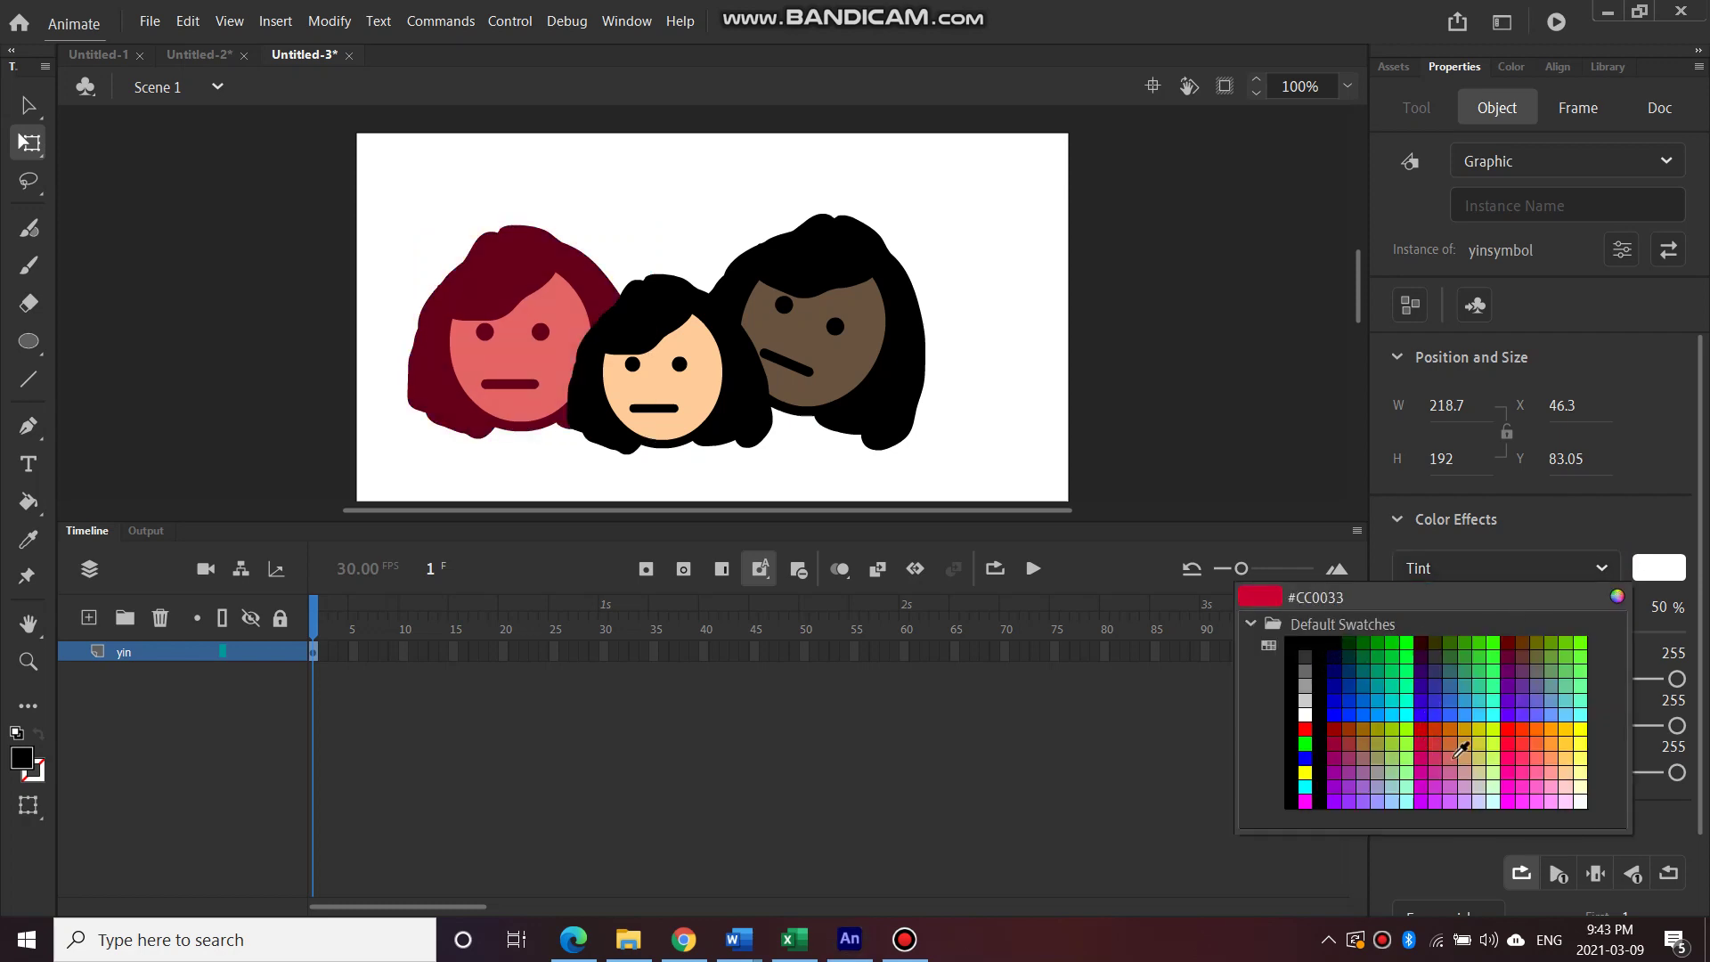
left_click(1462, 740)
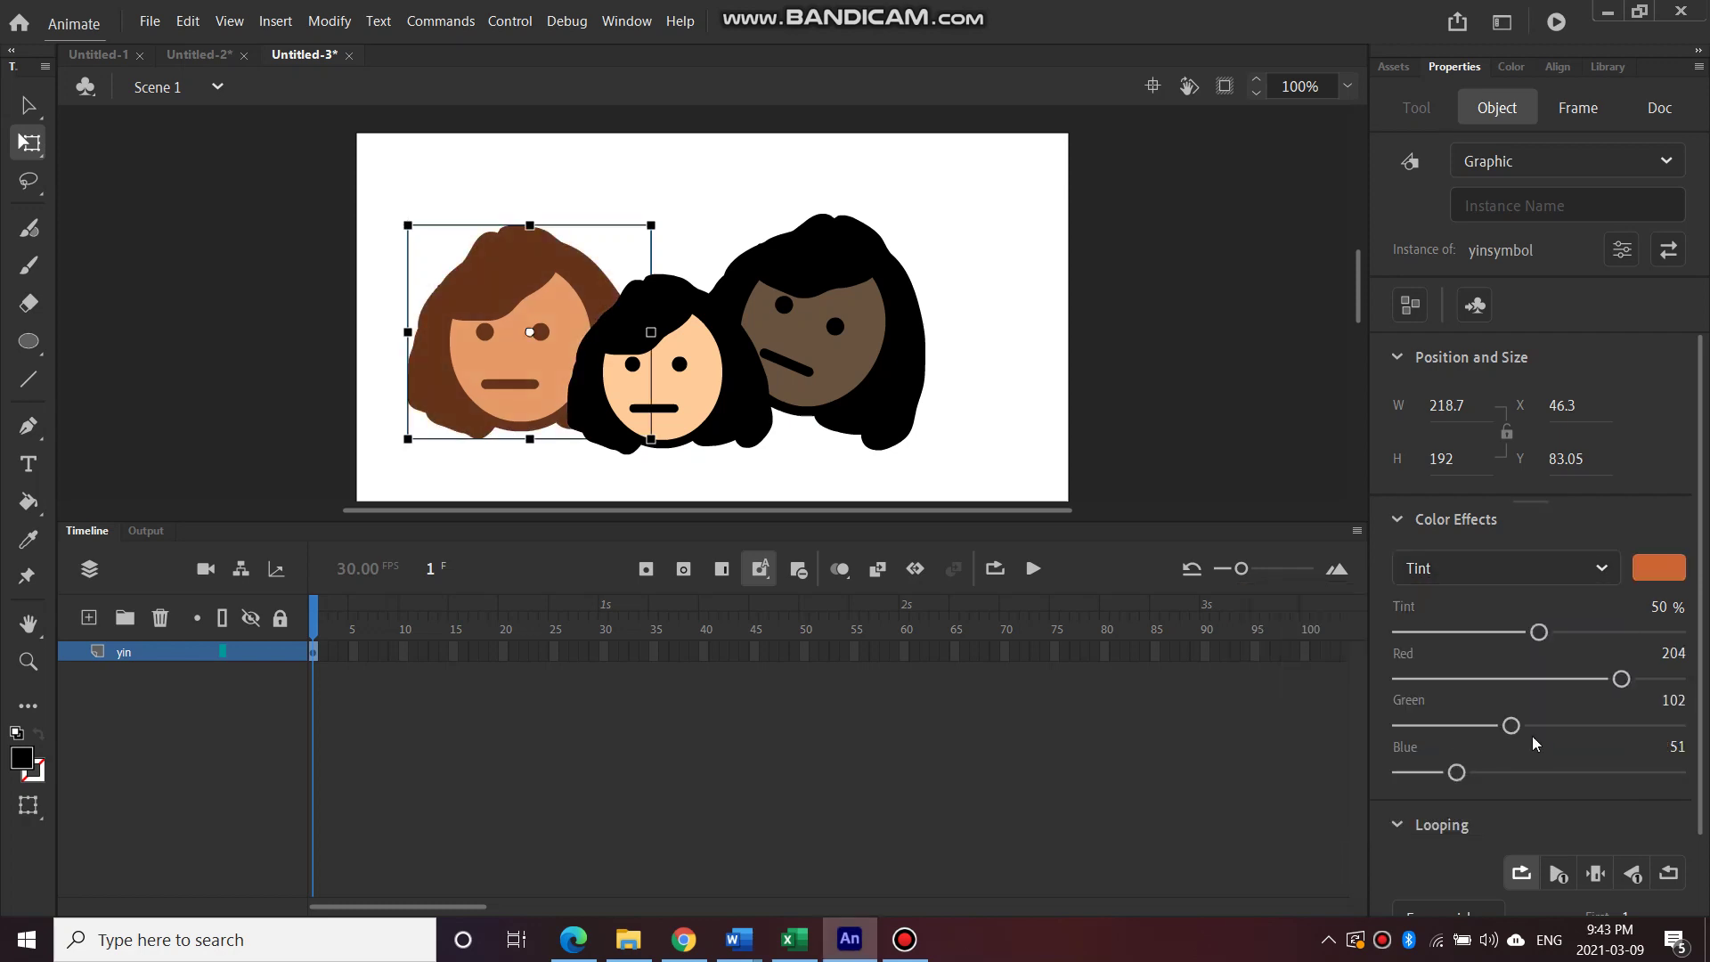
left_click(983, 456)
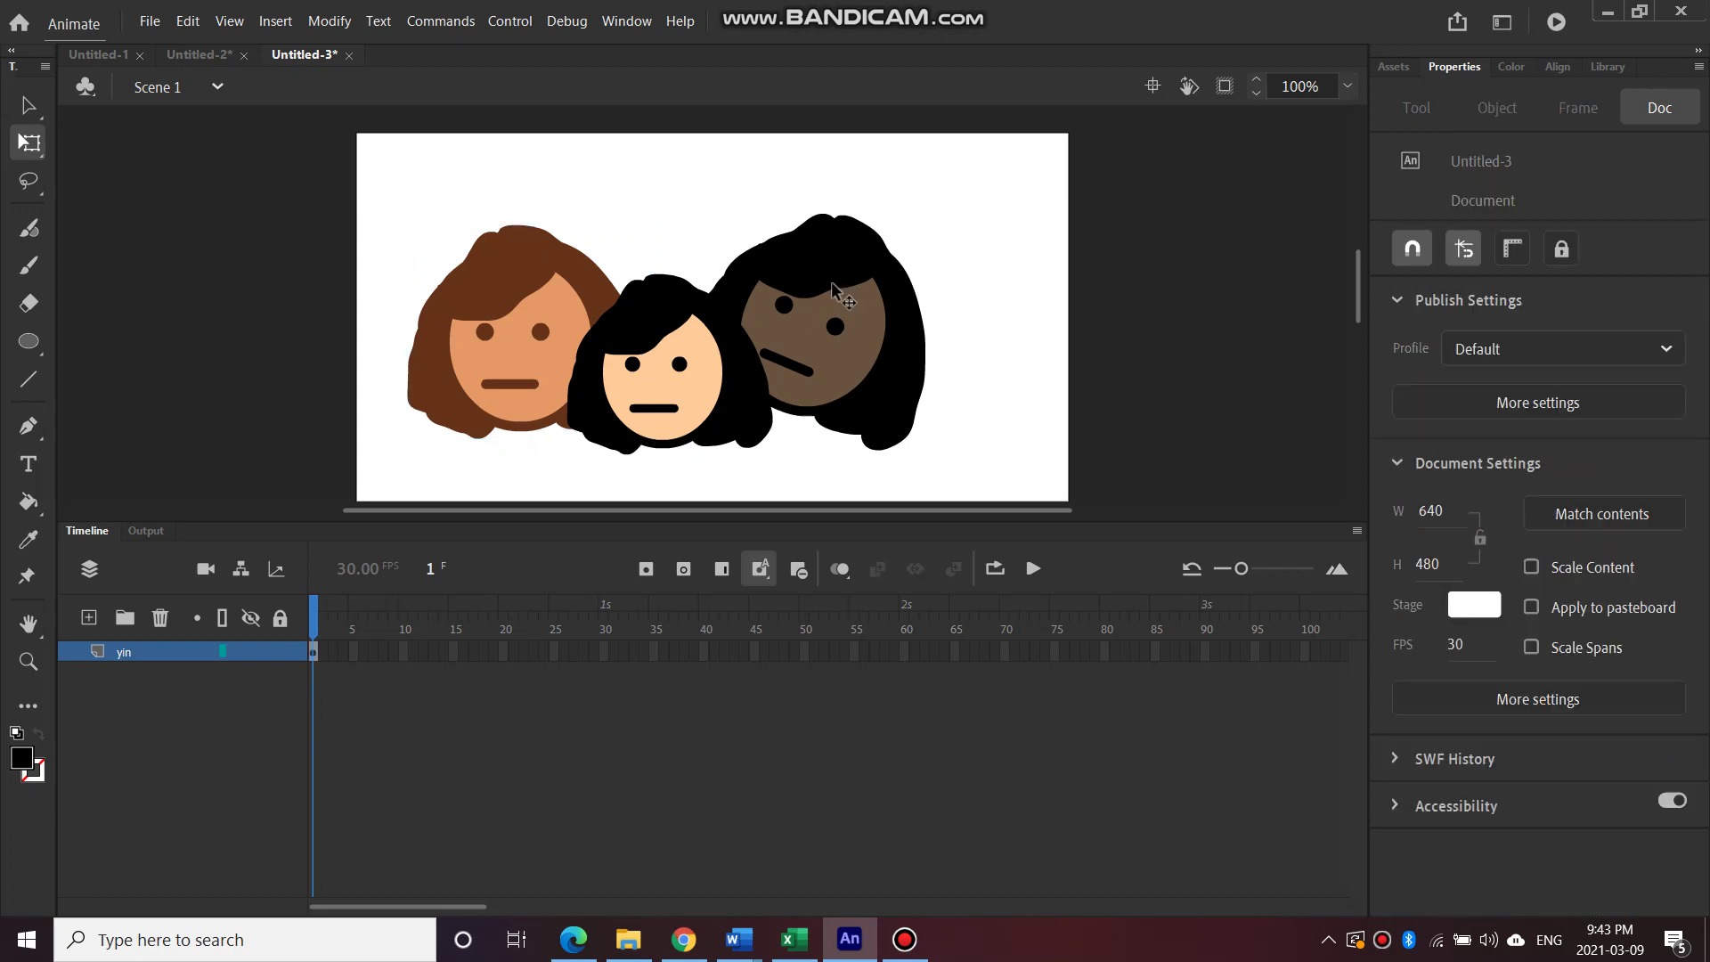
Apply an Alpha color effect of 100% to the middle head and move it slightly up to Y 120
left_click(770, 392)
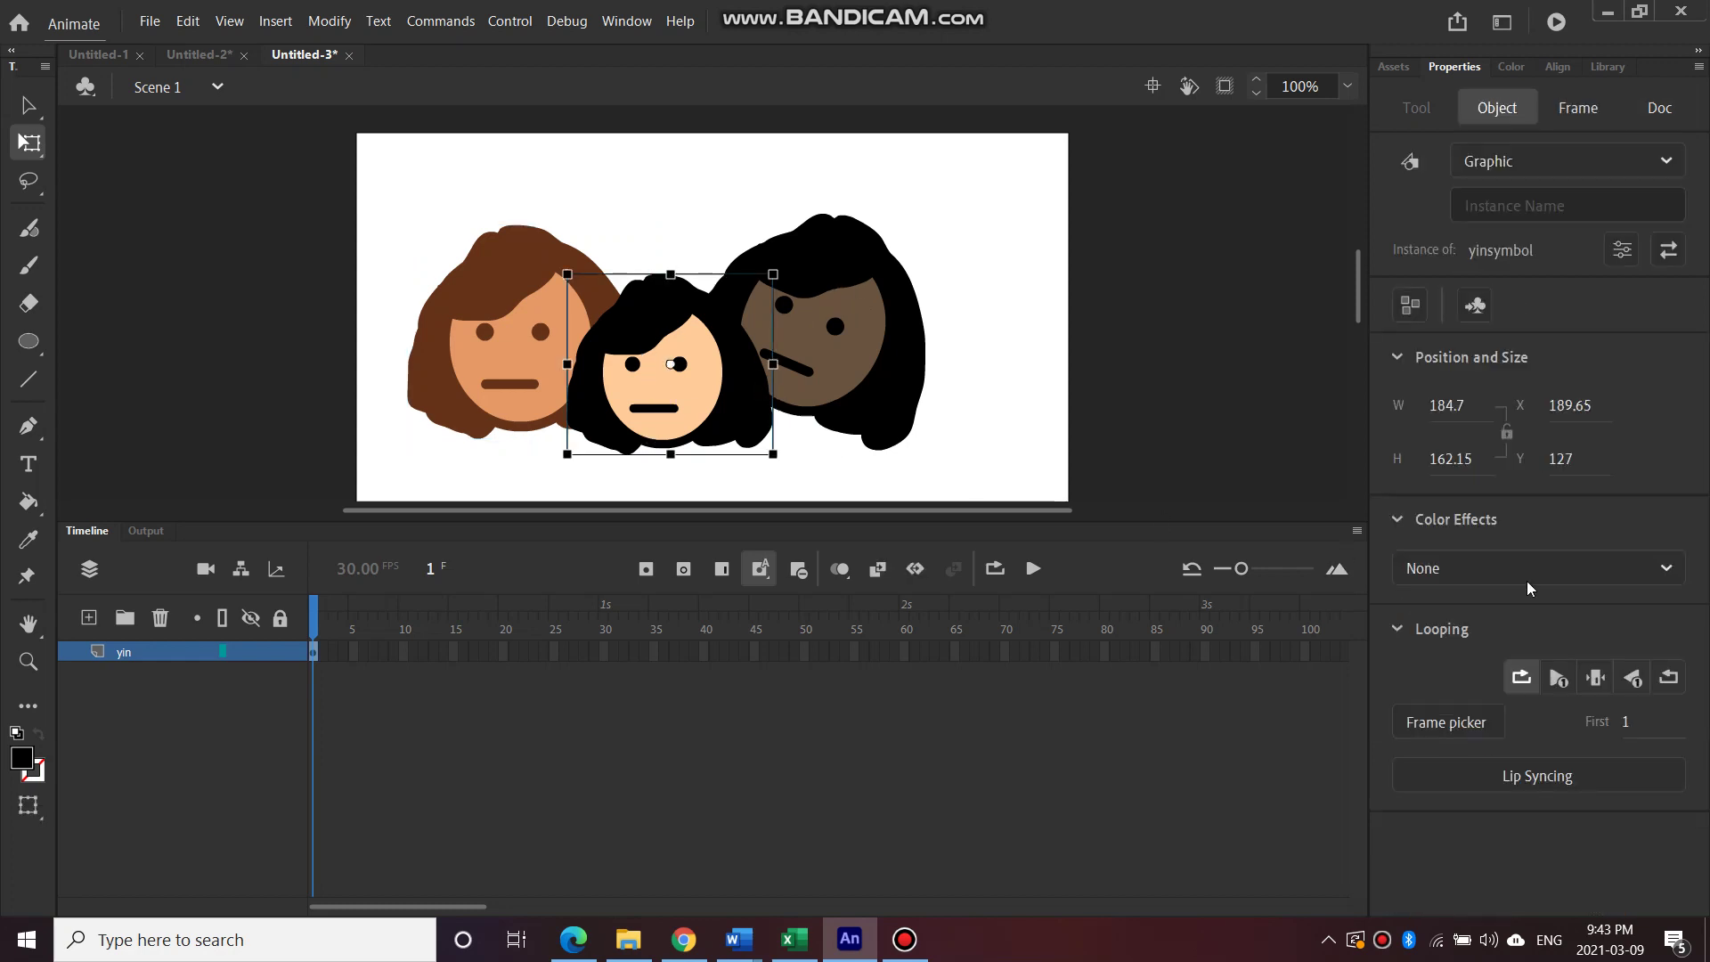
left_click(1648, 571)
left_click(1478, 752)
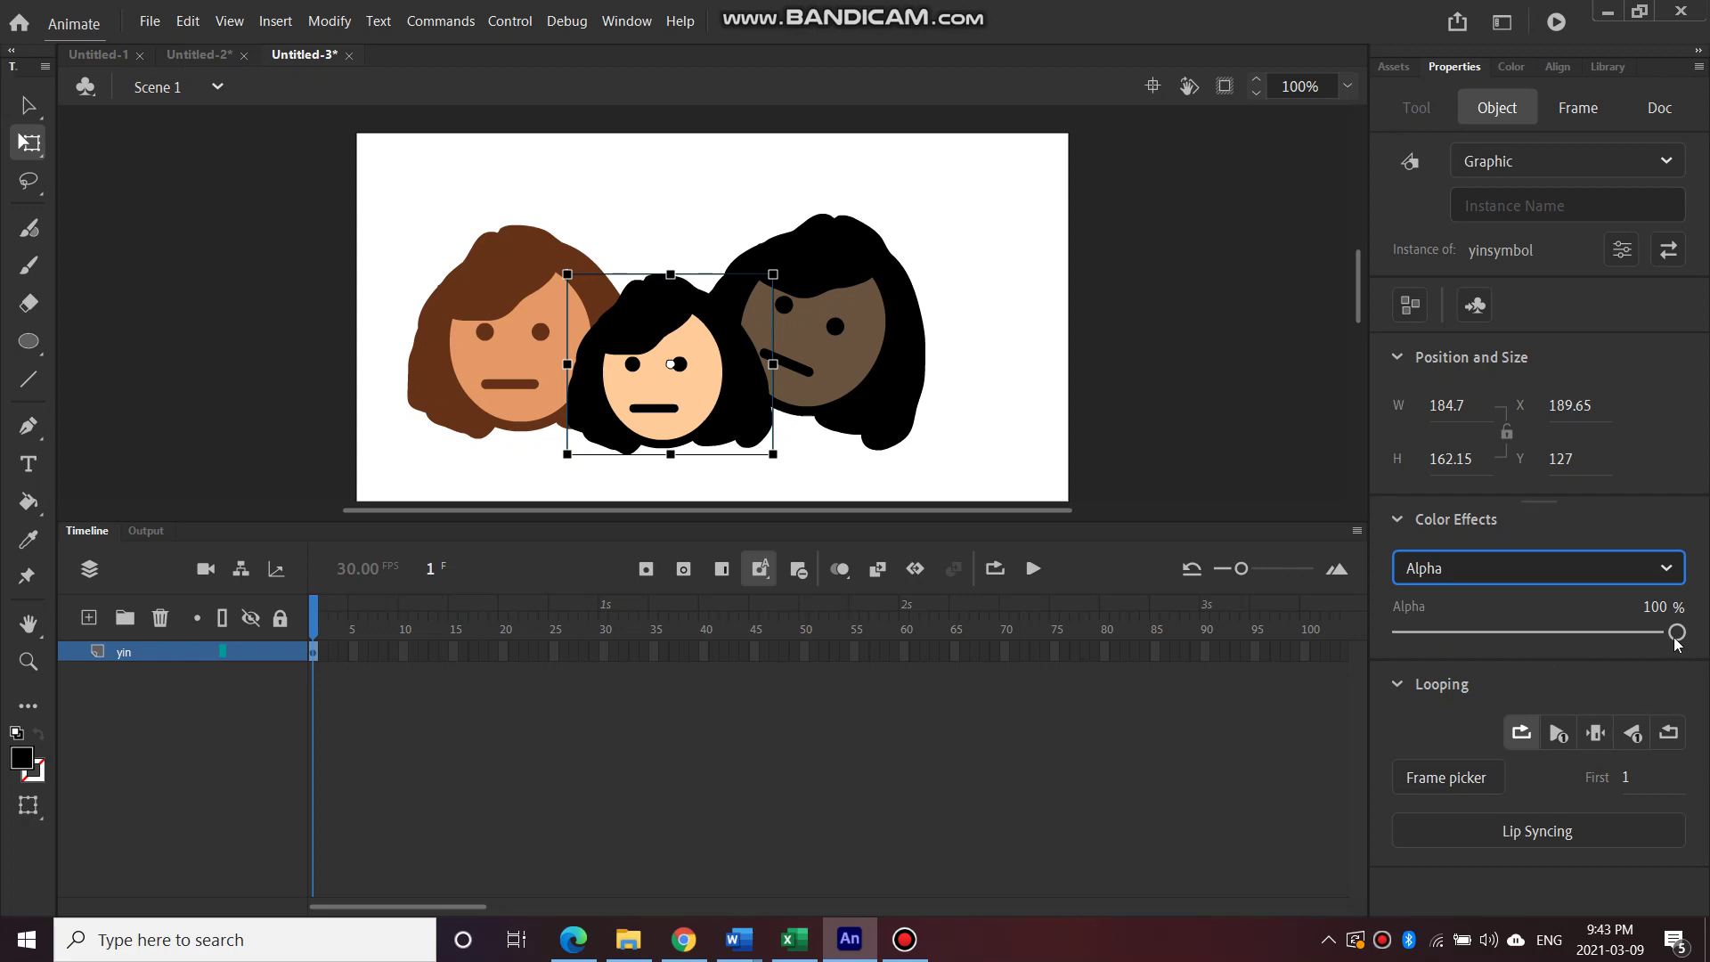
mouse_move(1676, 633)
left_mouse_down()
mouse_move(1539, 631)
mouse_move(1684, 632)
left_mouse_up()
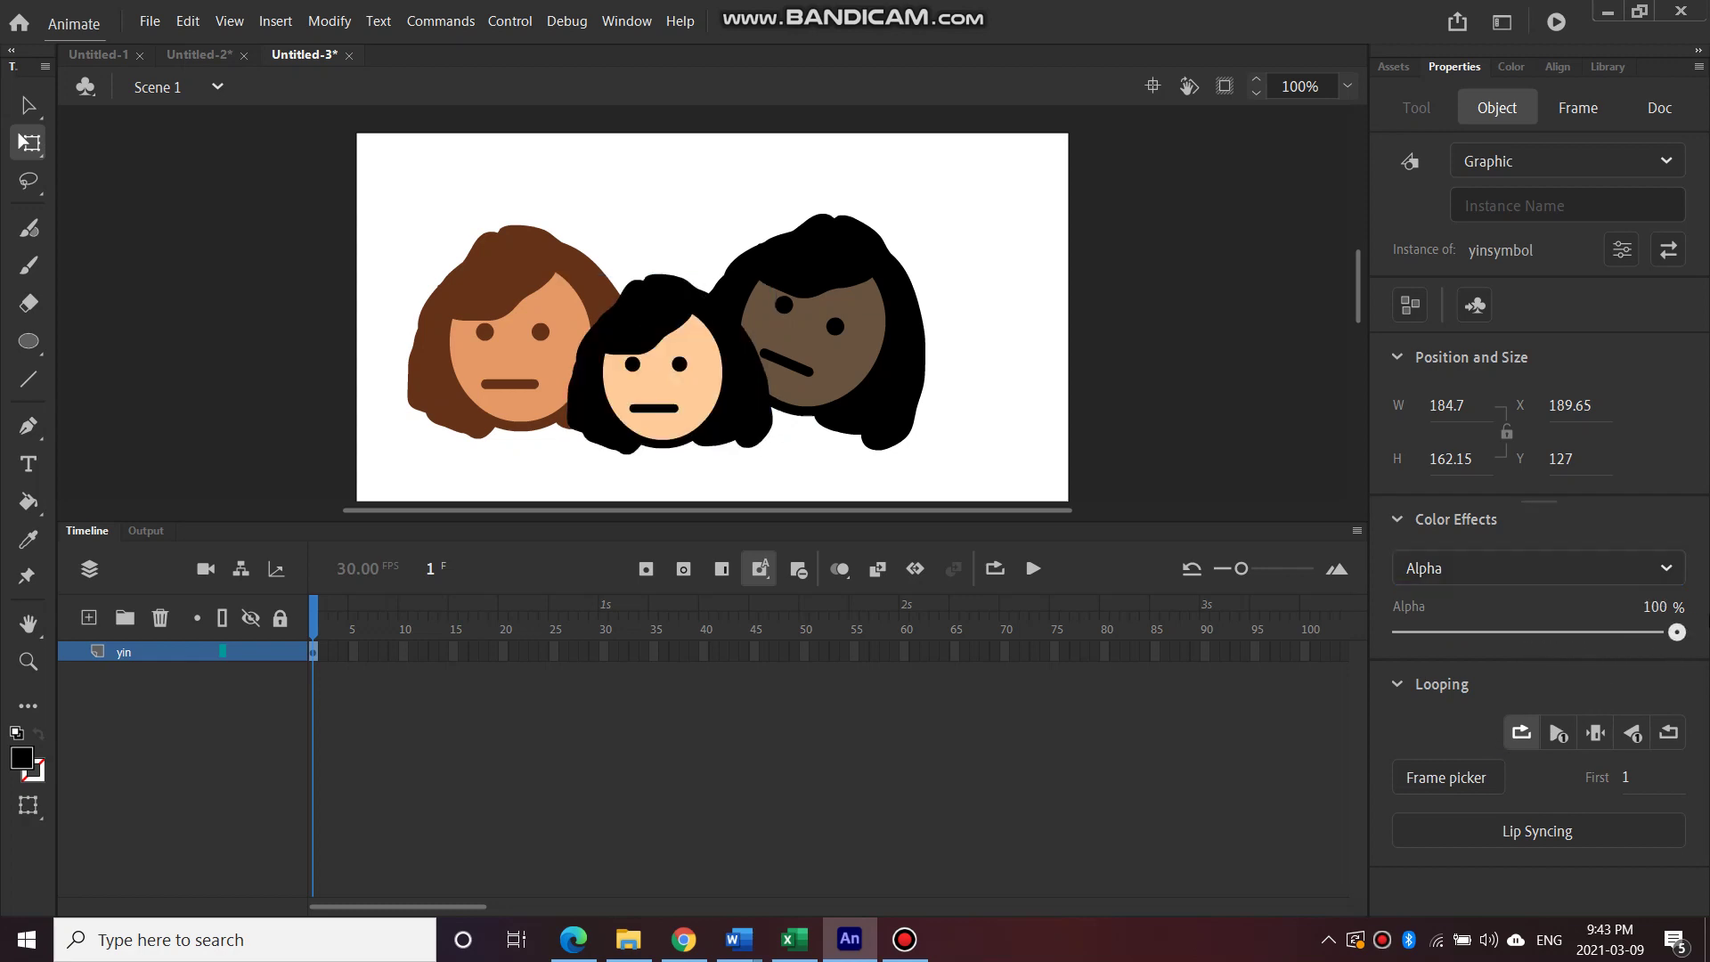
left_click(980, 370)
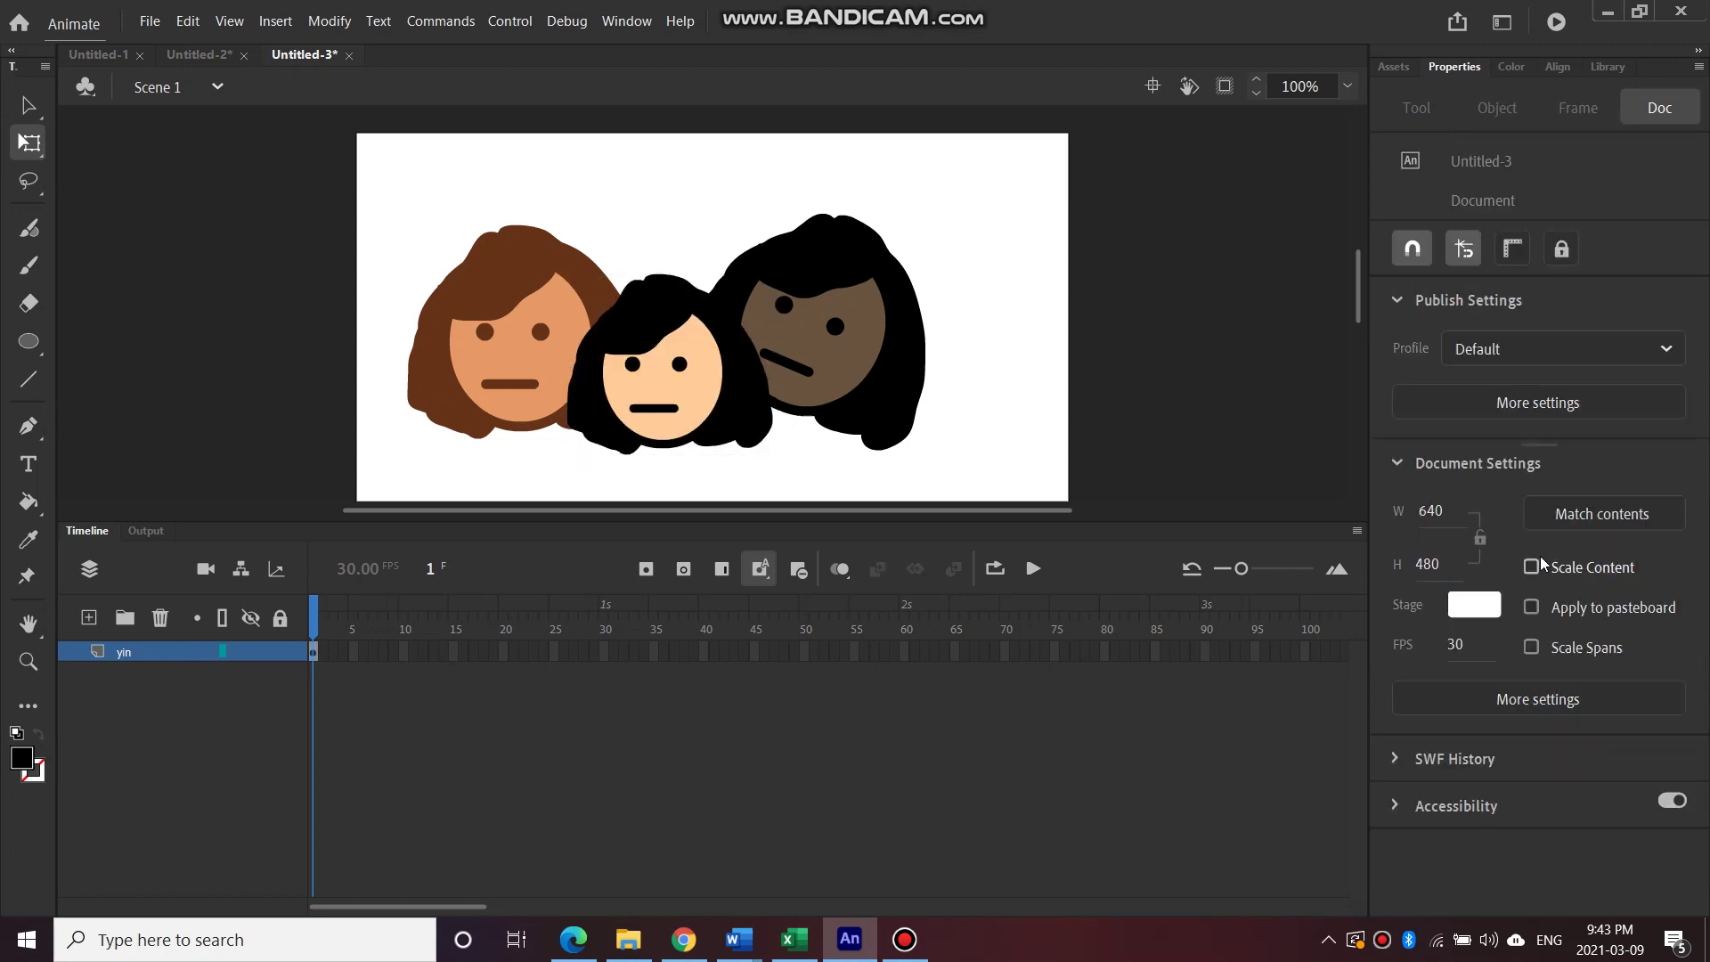
mouse_move(719, 354)
left_mouse_down()
mouse_move(720, 313)
mouse_move(720, 347)
left_mouse_up()
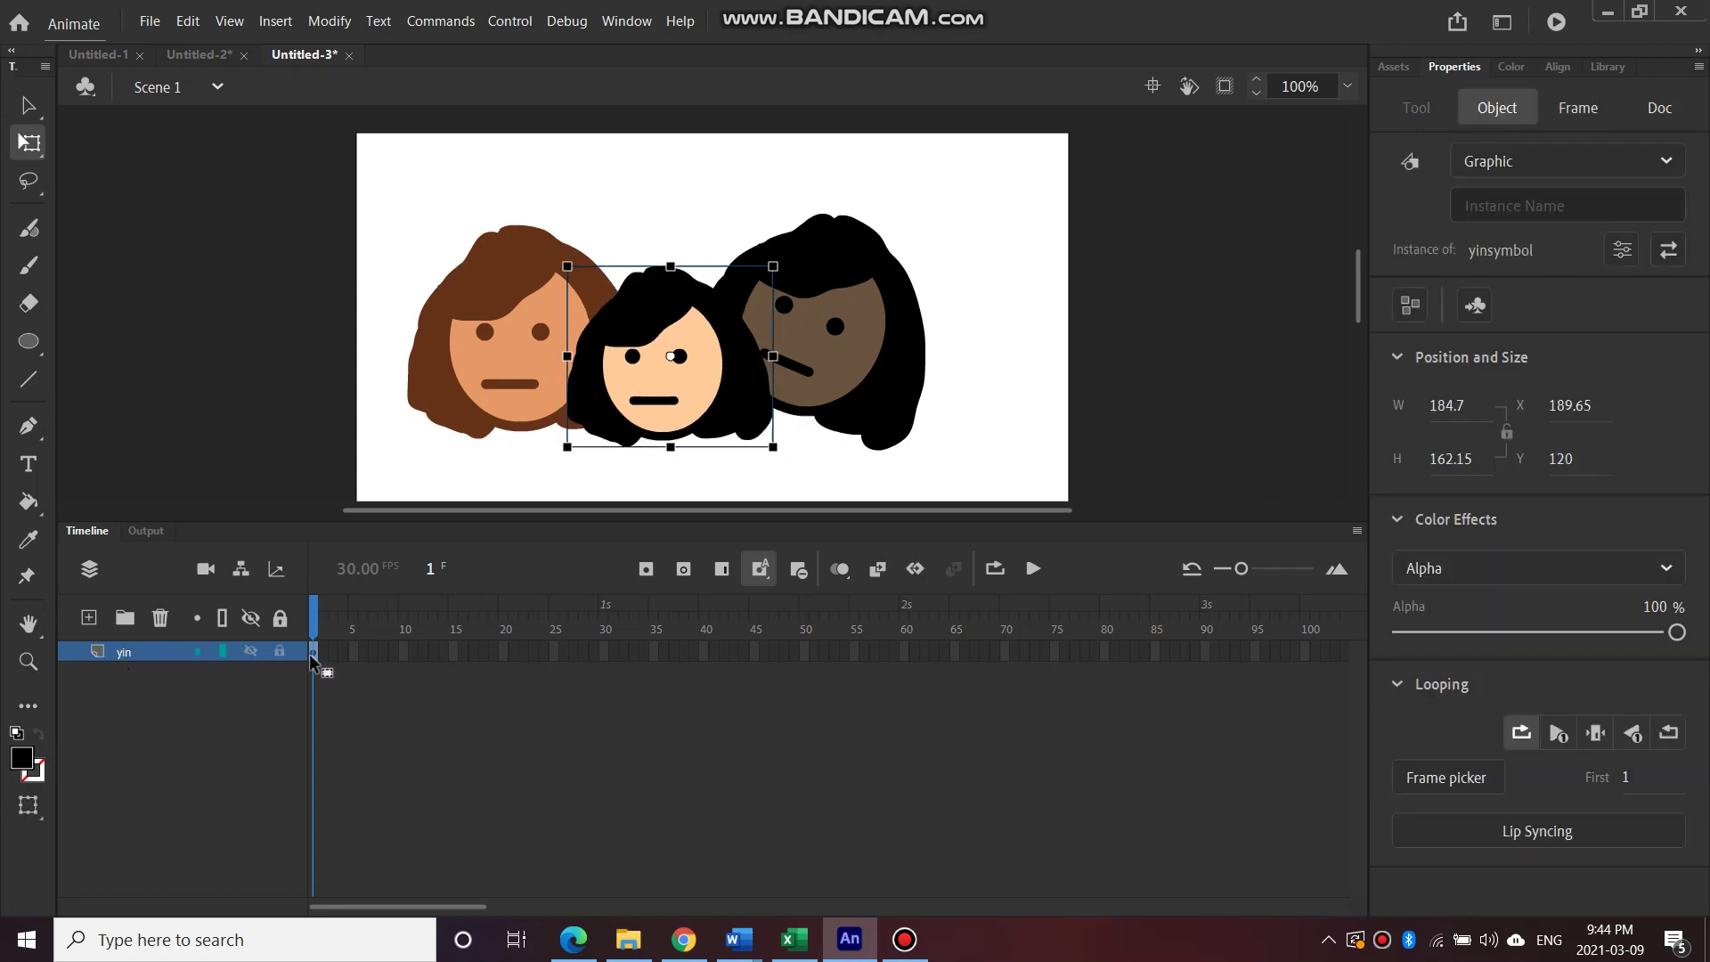
left_click(1020, 365)
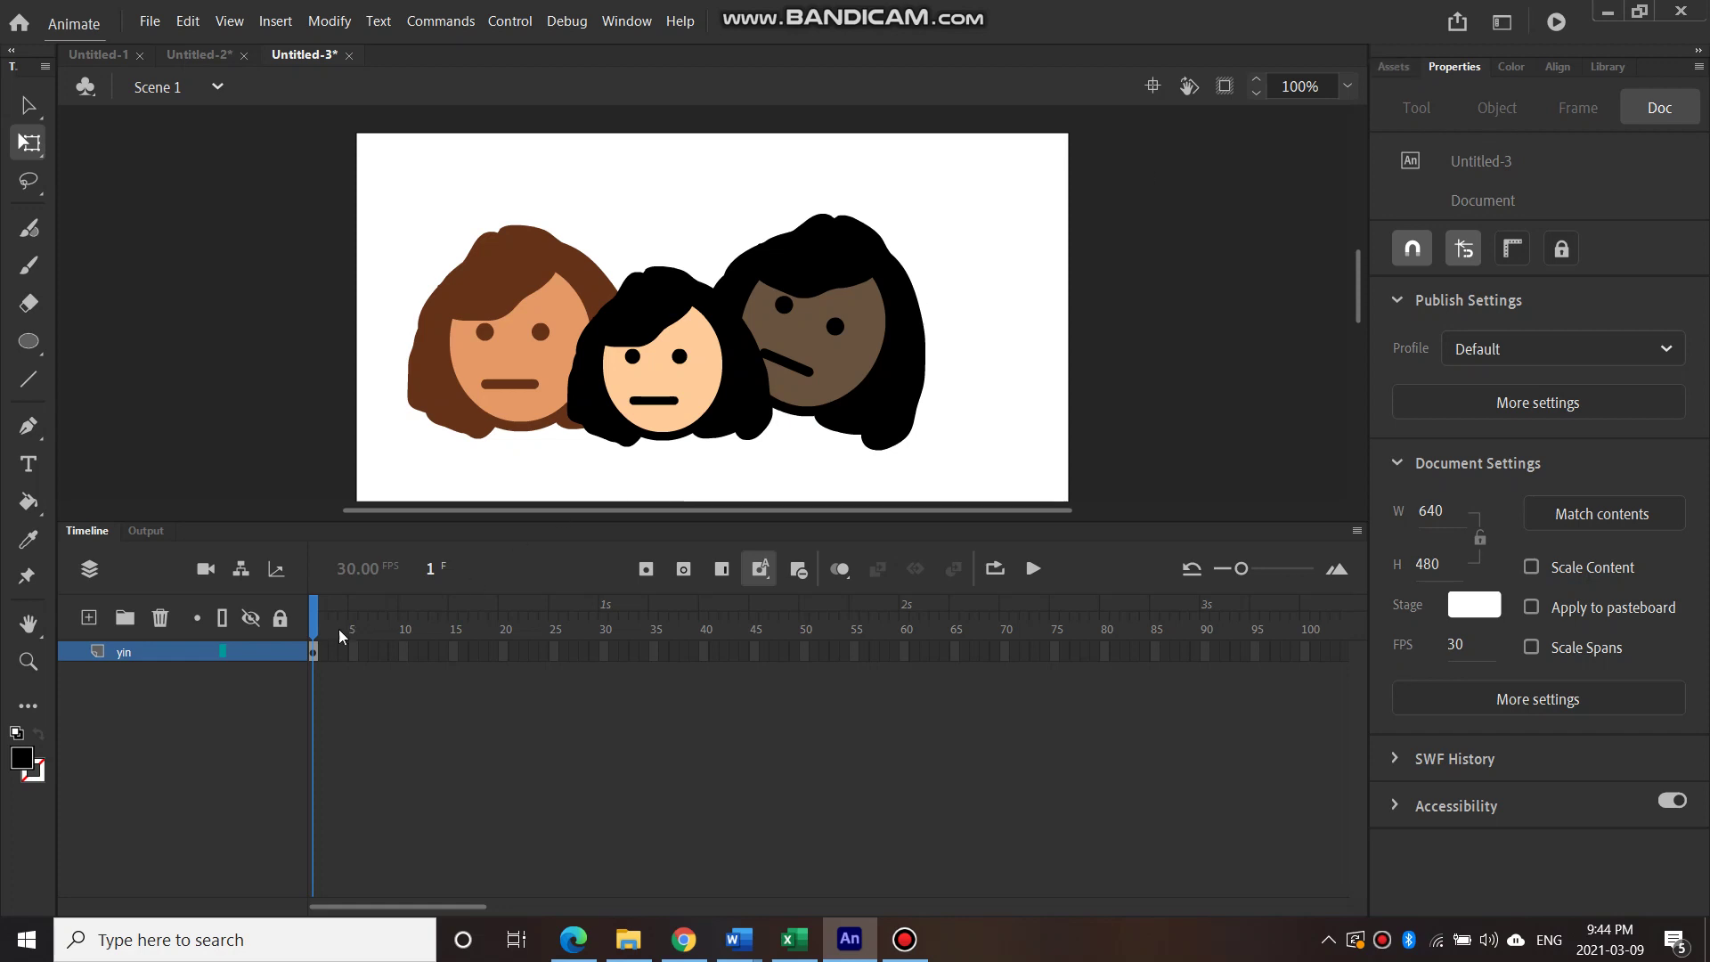
Delete all three head instances from the stage
left_click(313, 653)
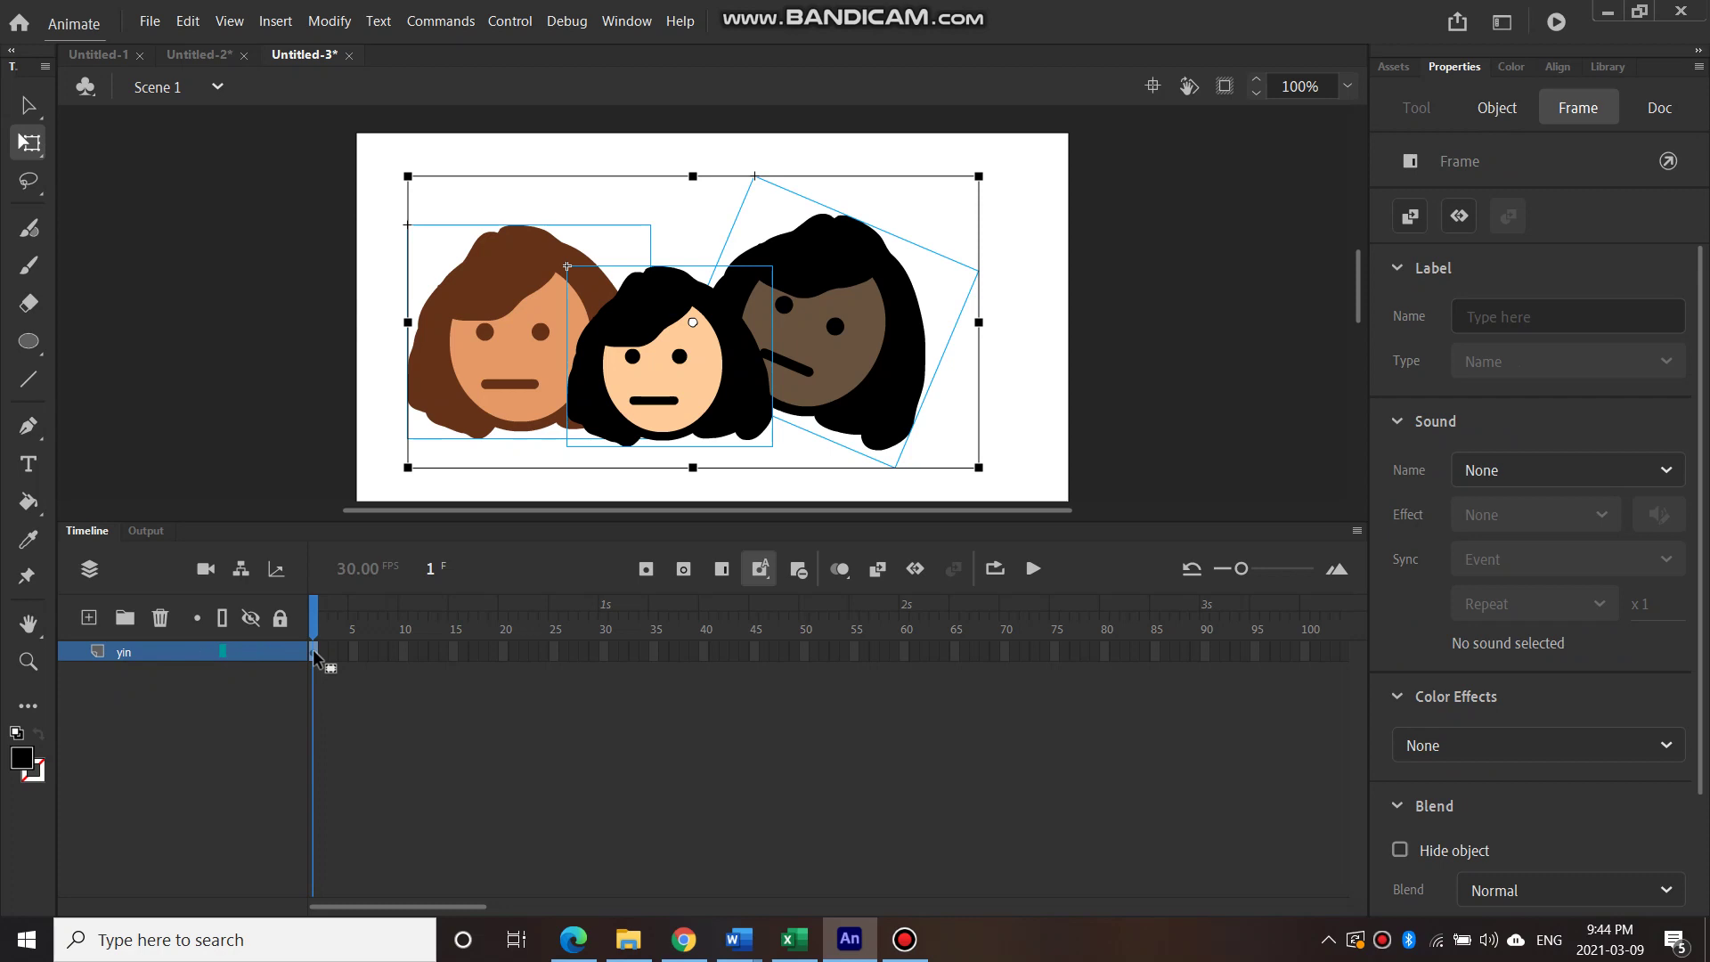
left_click(1084, 465)
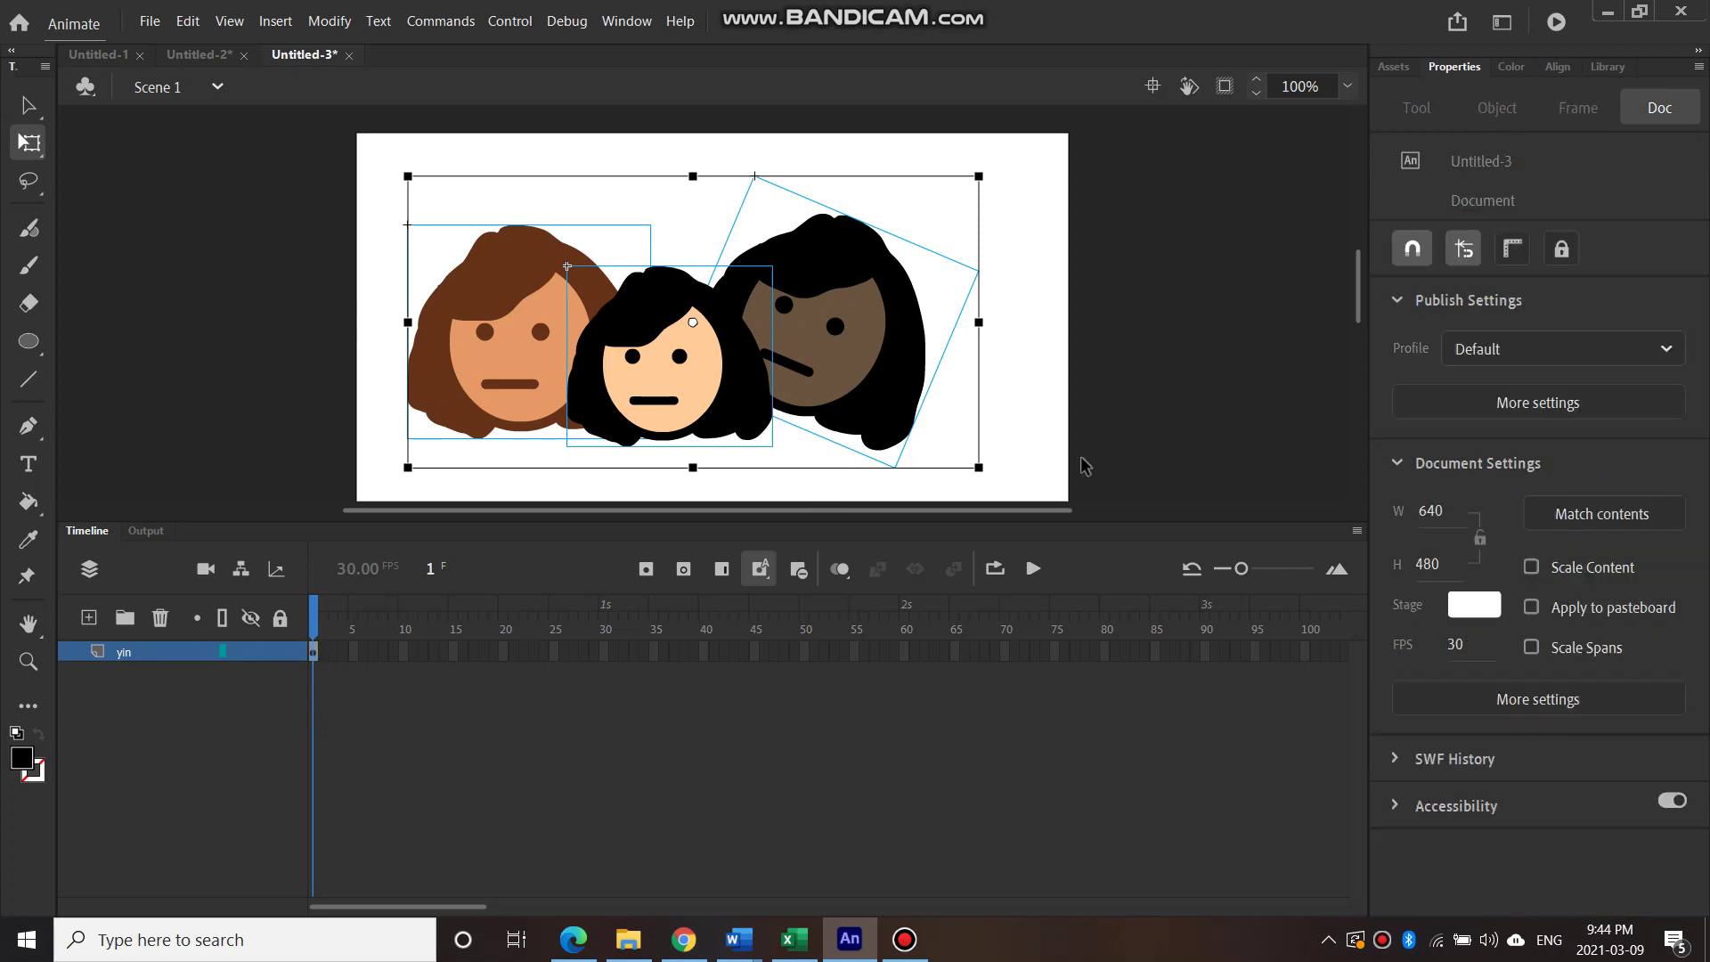
left_click_drag(1085, 464, 383, 221)
key("Delete")
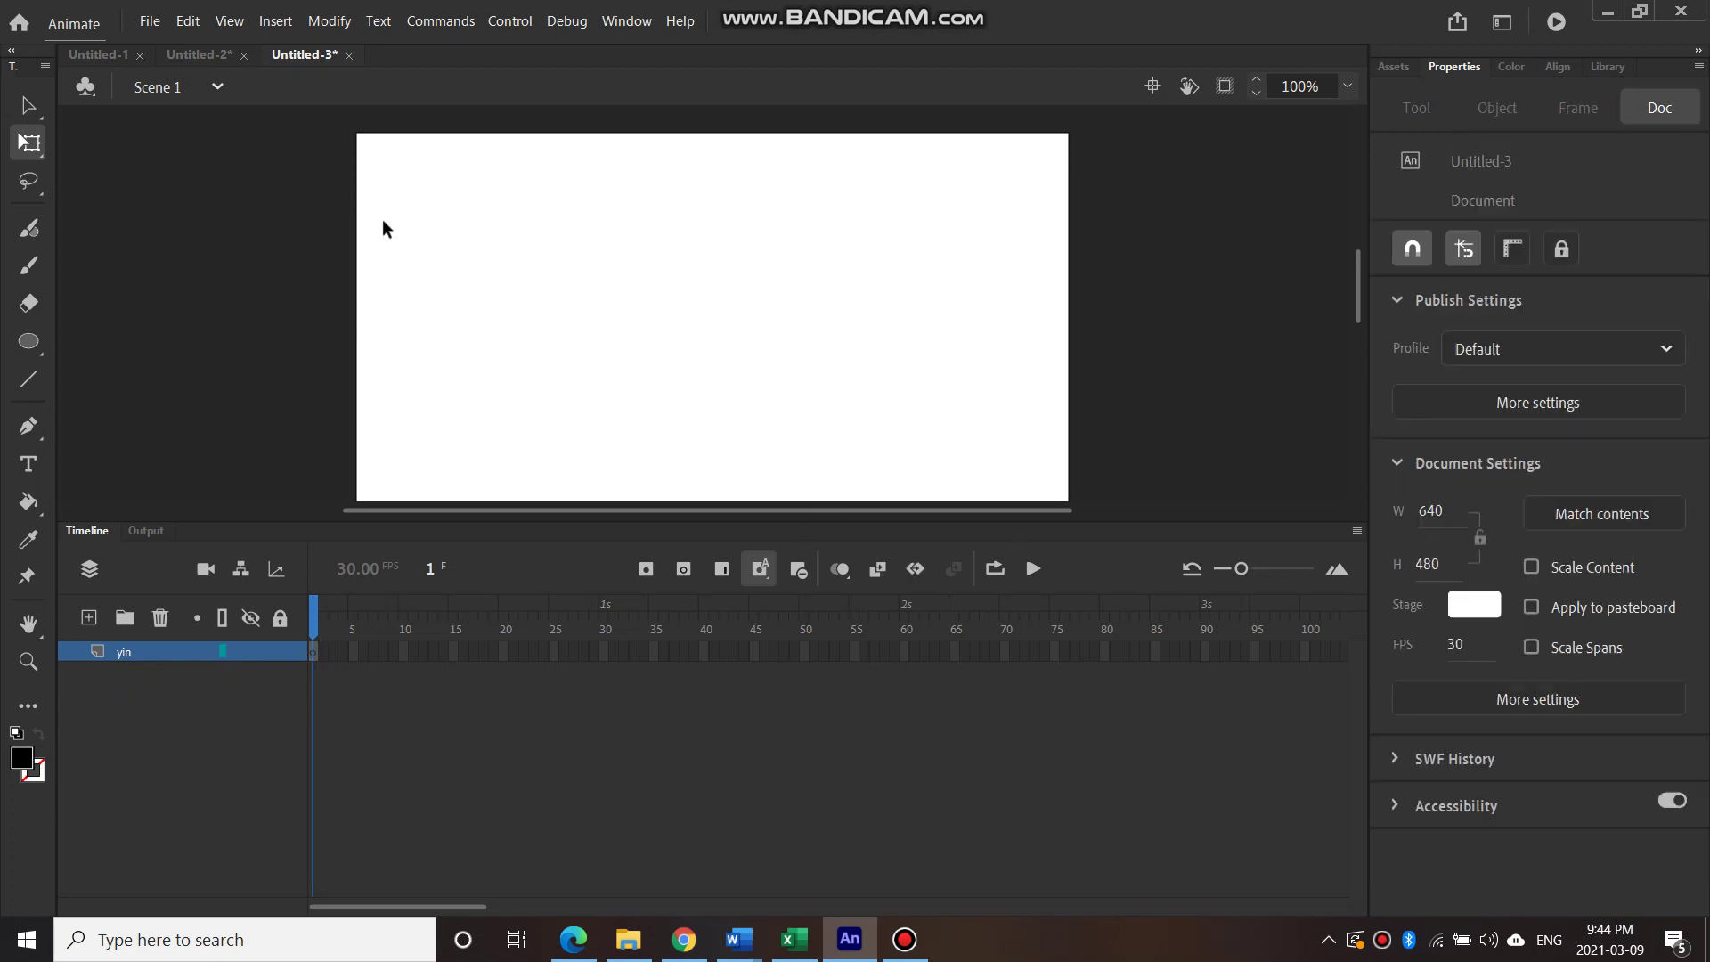
Place a new yinsymbol instance from the library on the left side of the stage
left_click(32, 106)
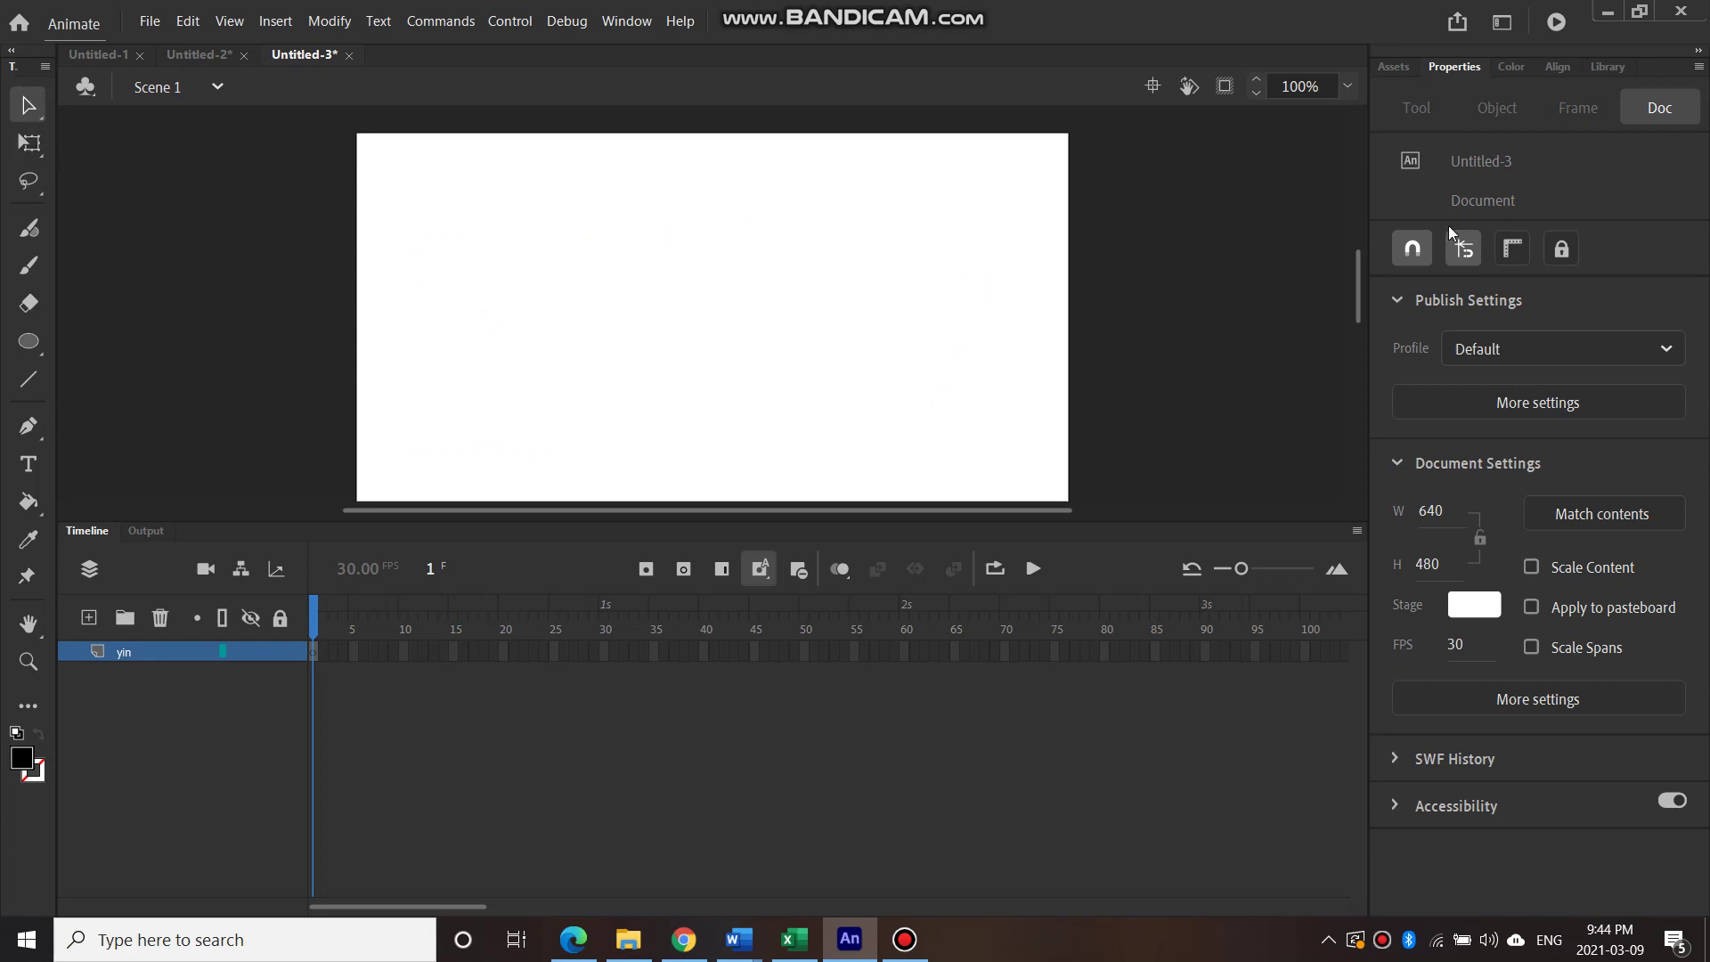
left_click(1604, 68)
left_click_drag(1548, 160, 577, 357)
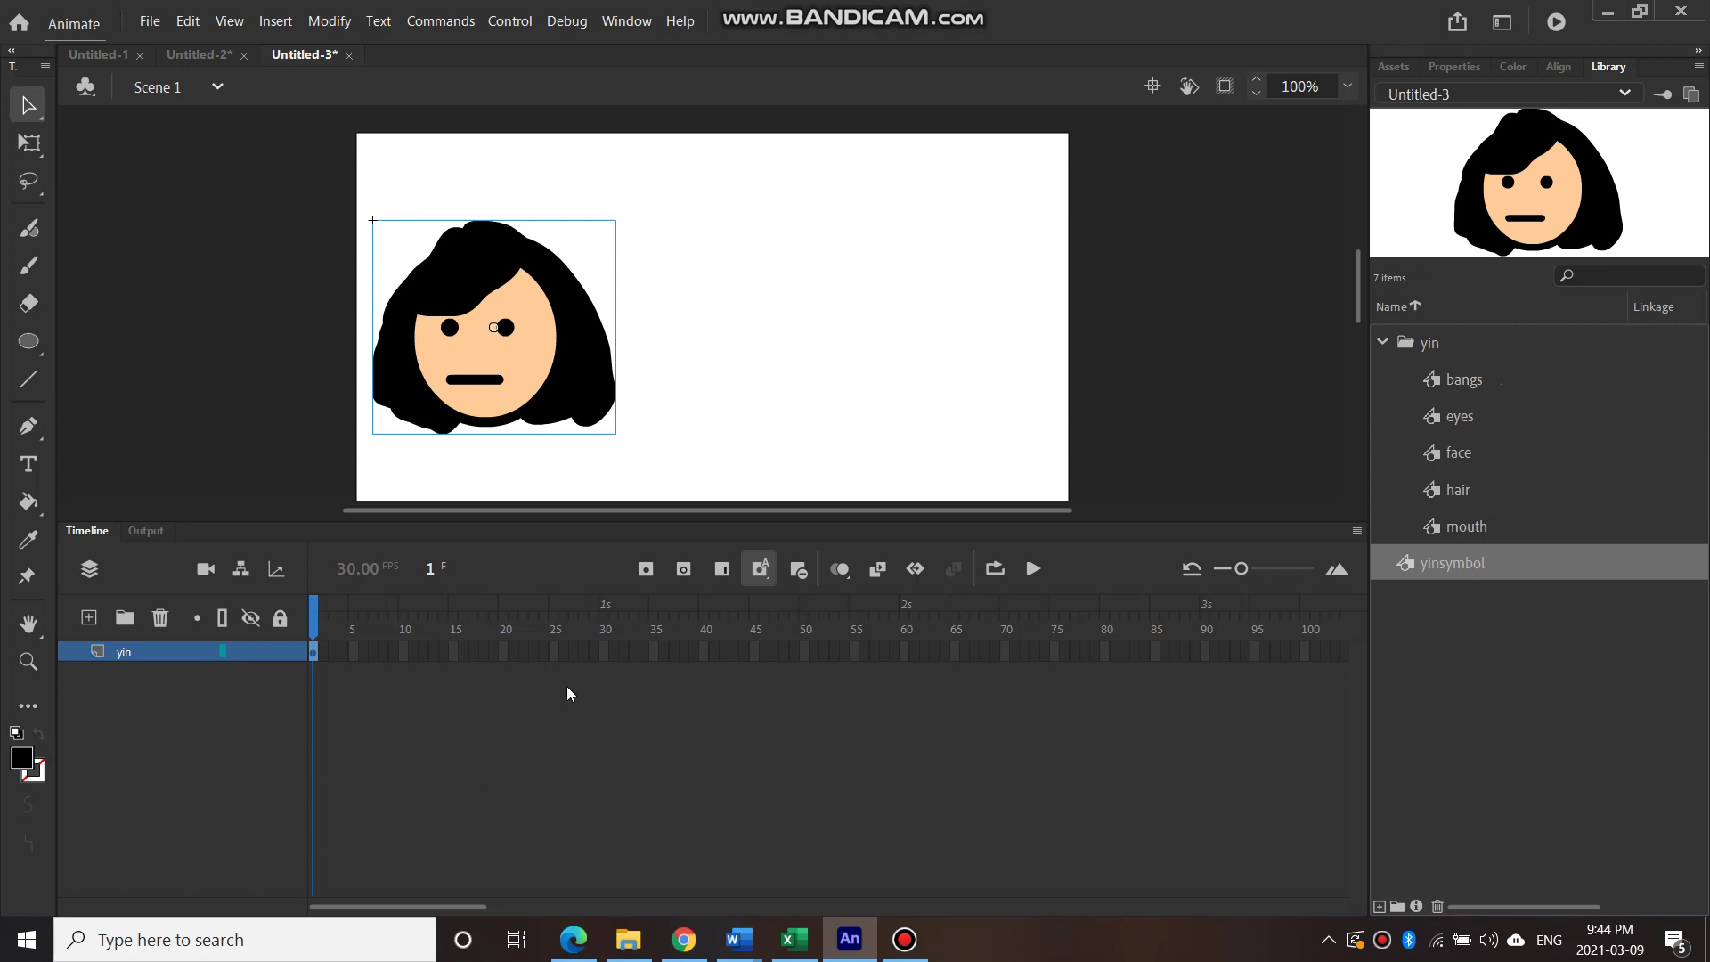
Extend the yin layer by inserting a frame at frame 30
left_click(605, 652)
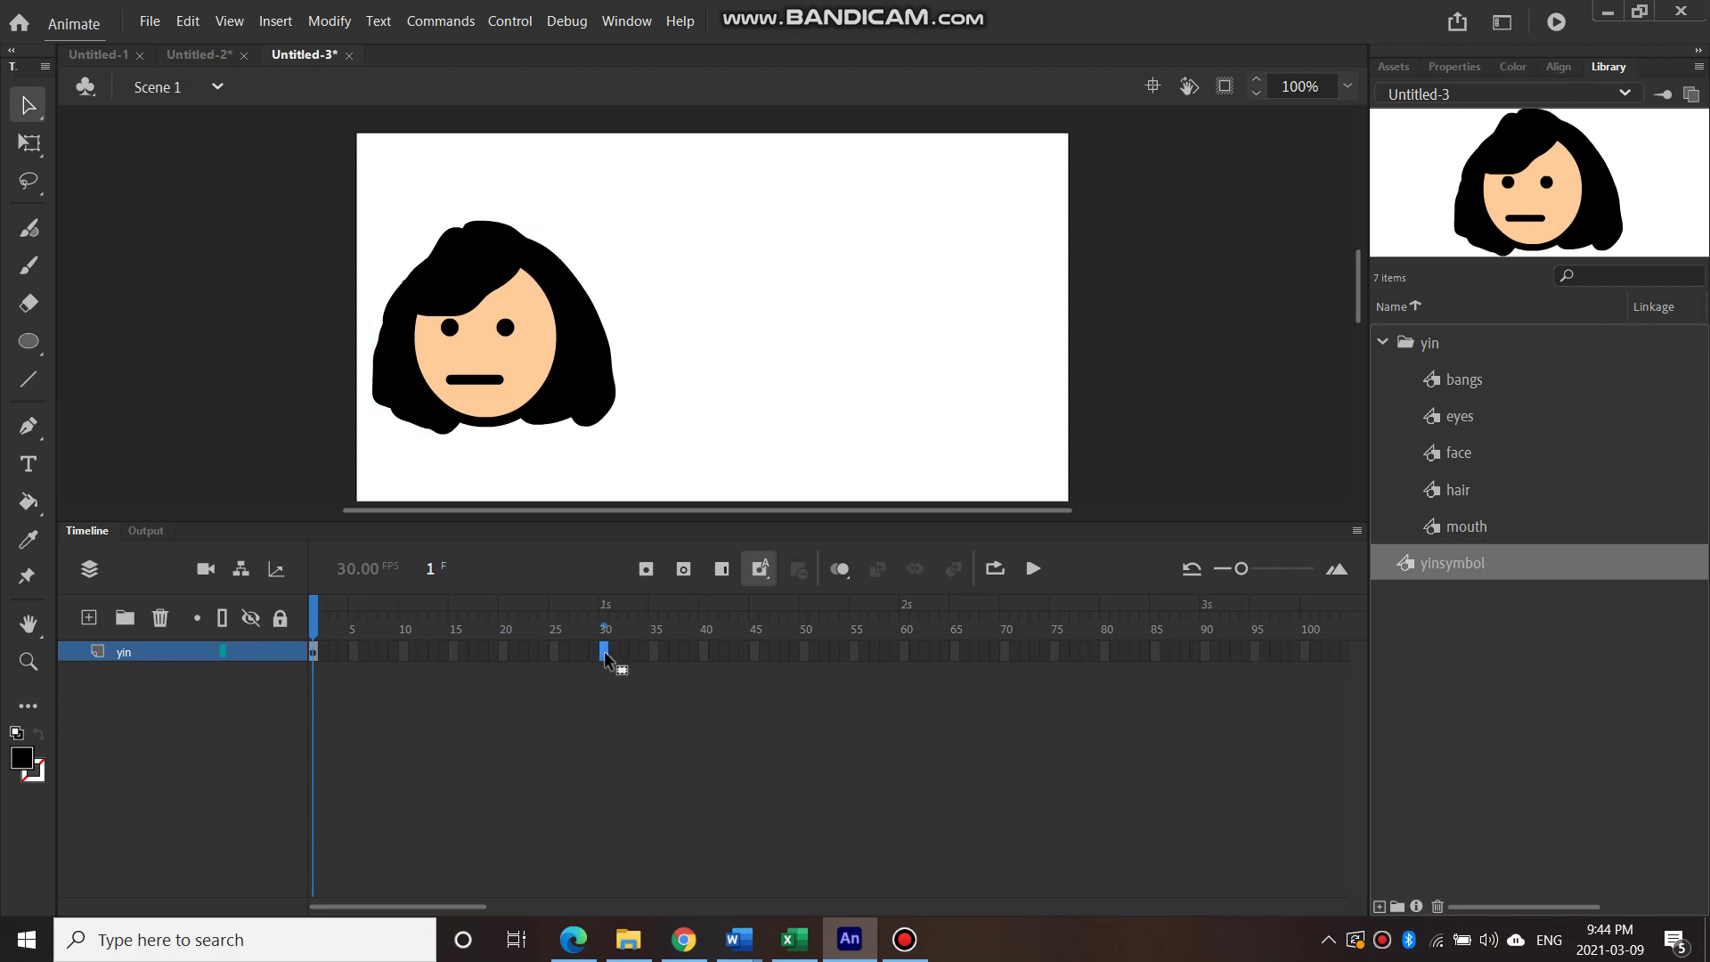
right_click(605, 652)
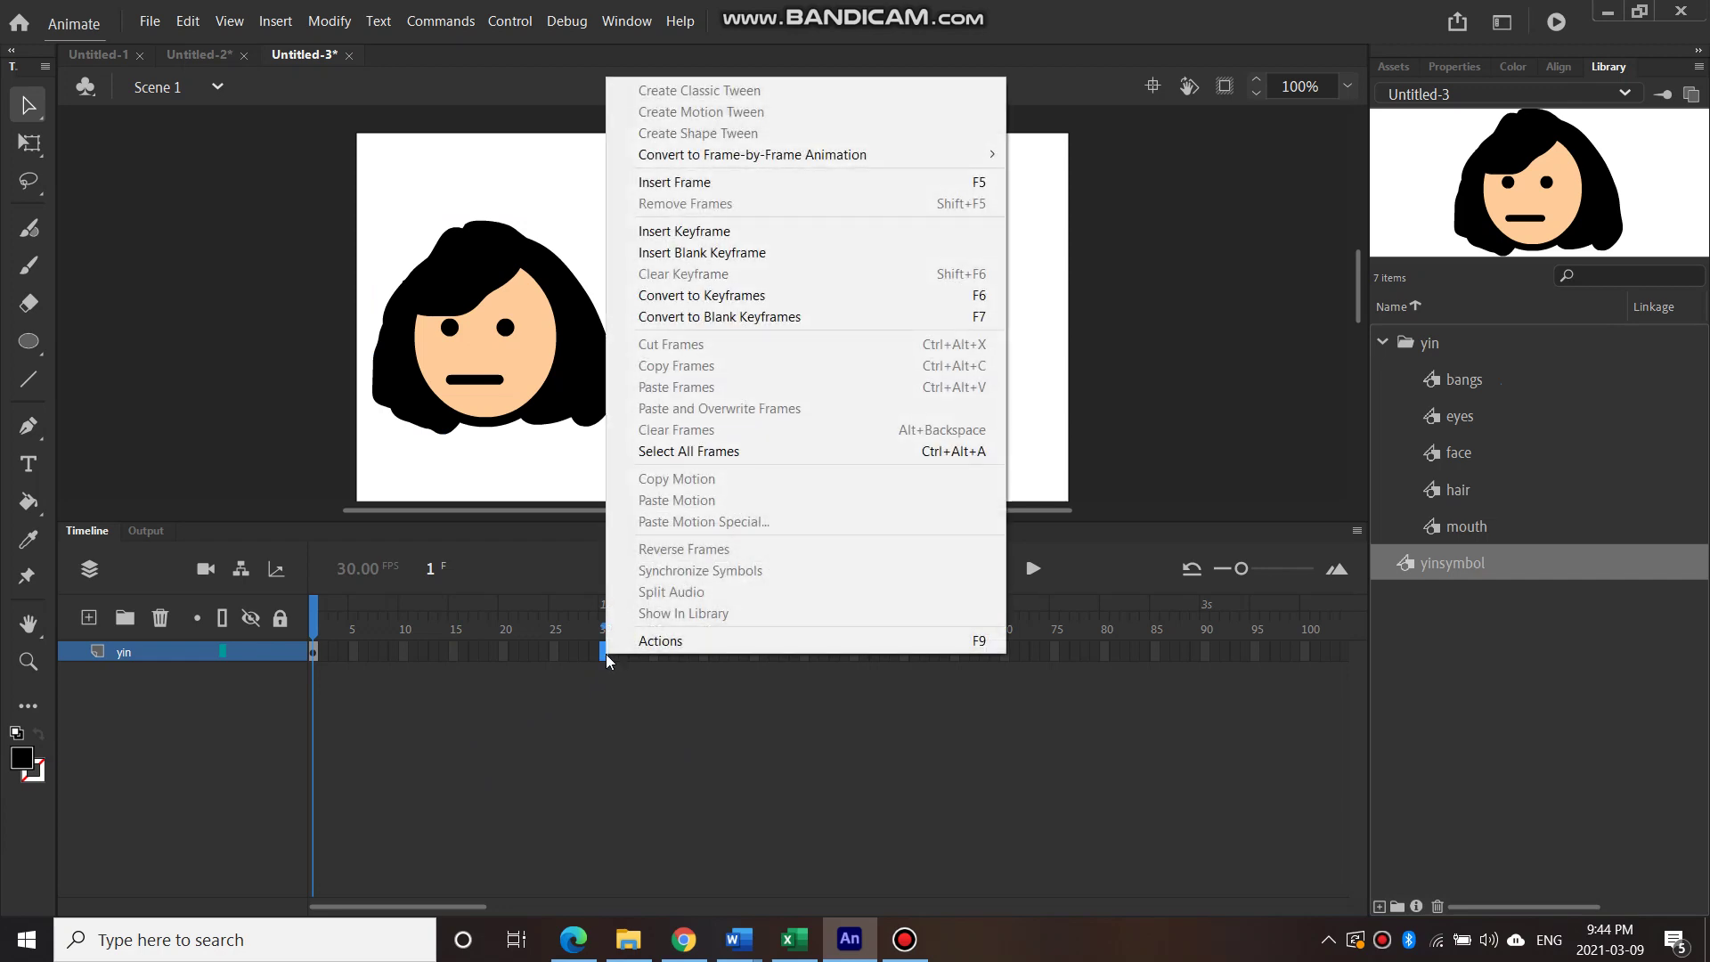
left_click(697, 180)
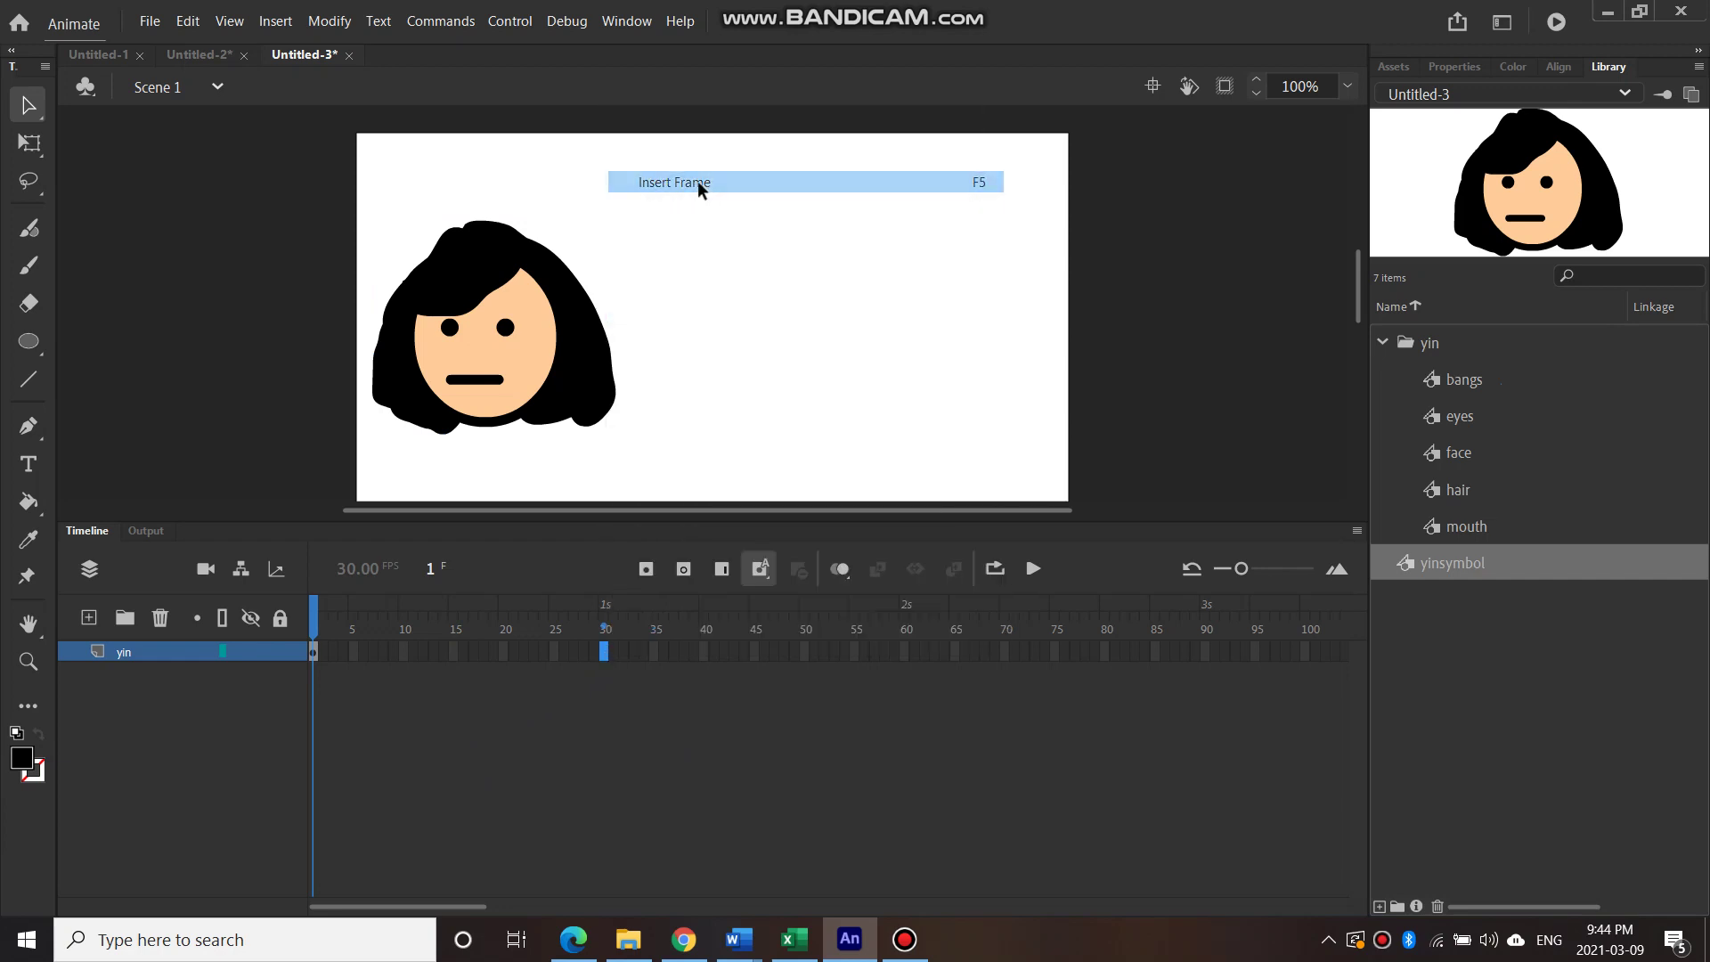
Insert a keyframe at frame 31 of the yin layer
left_click(613, 648)
right_click(613, 649)
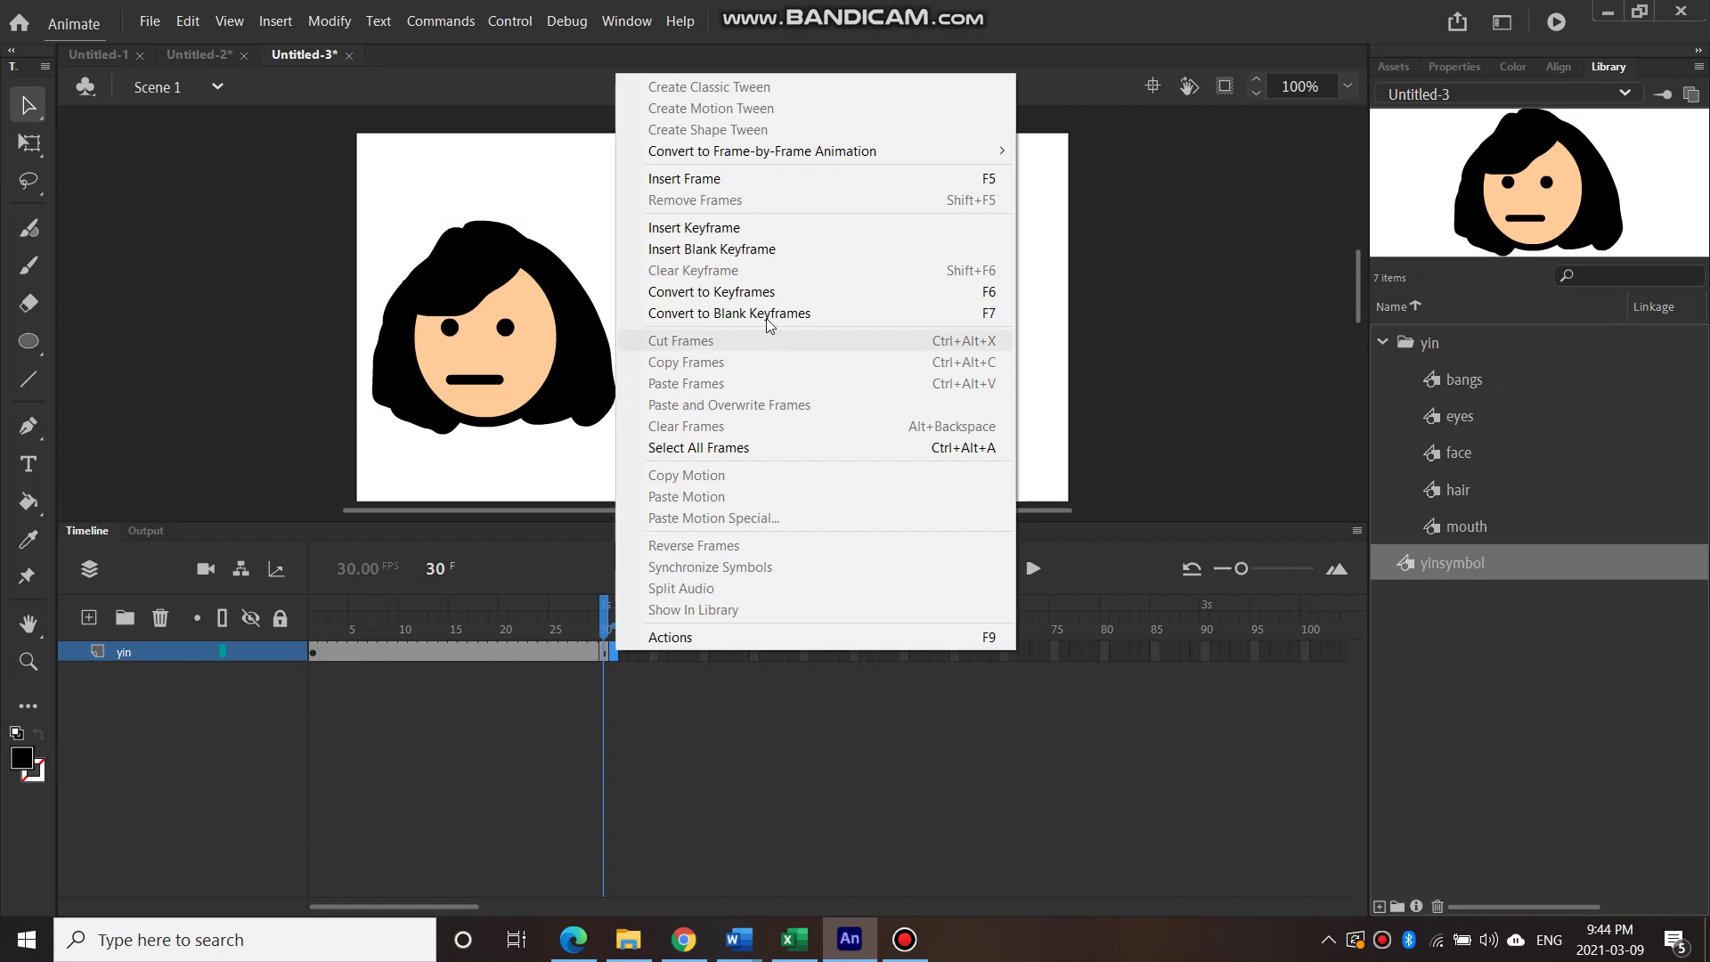
left_click(748, 230)
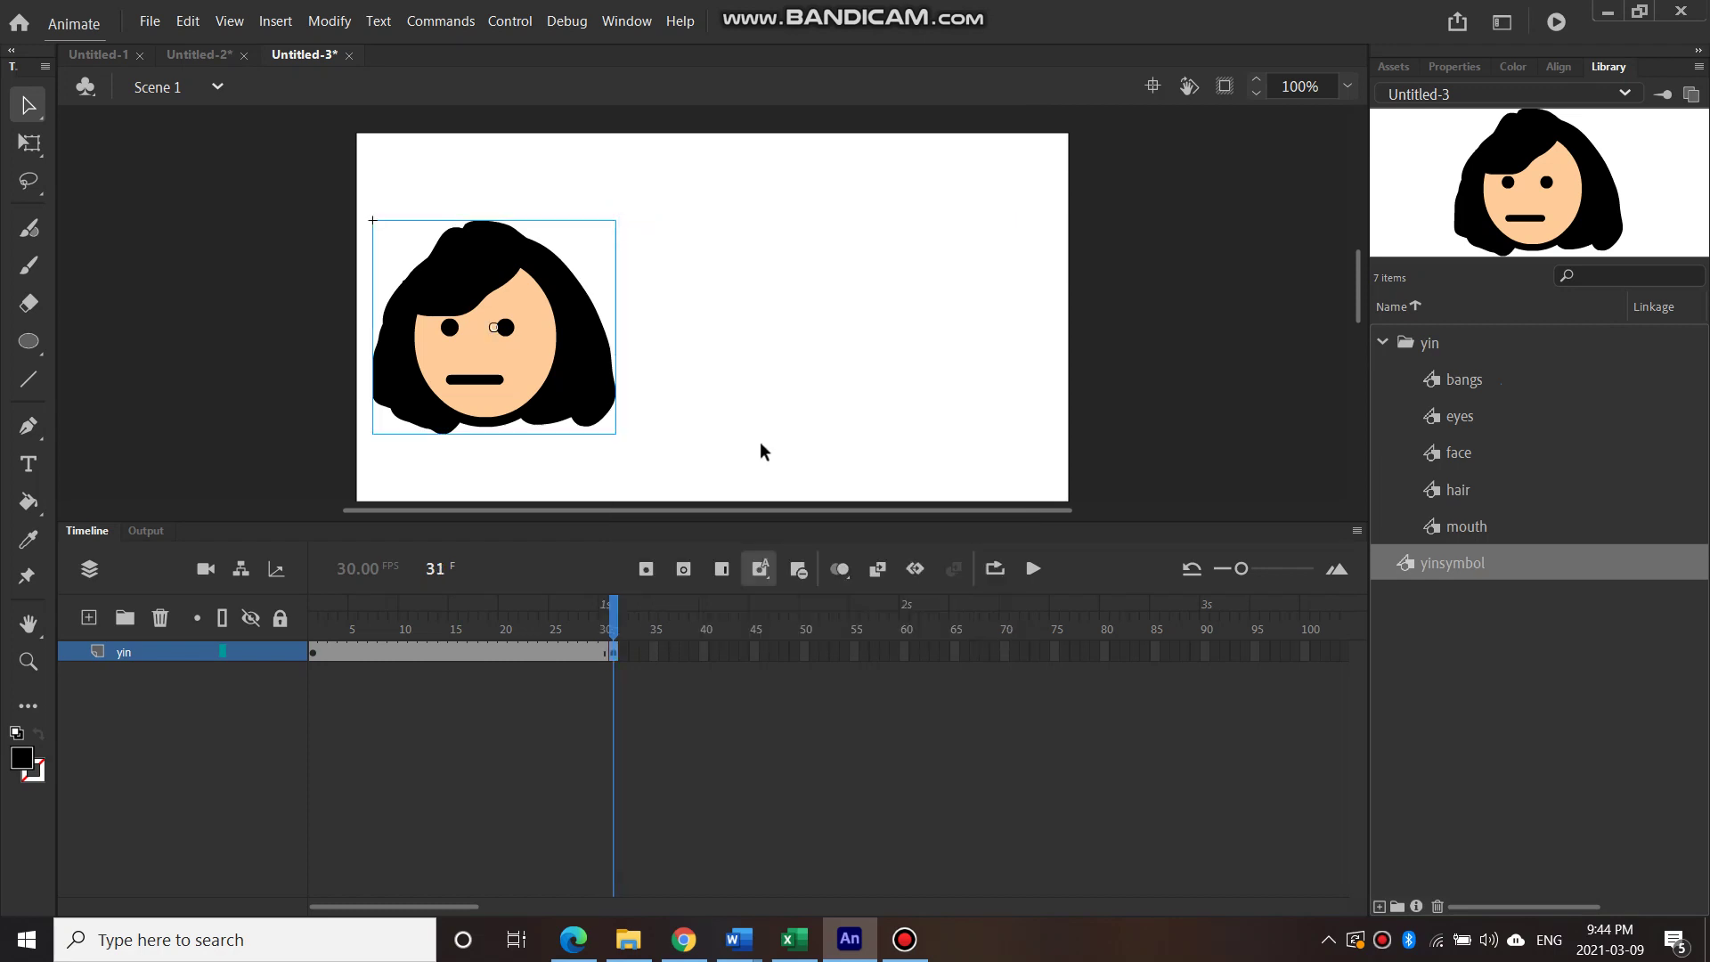
Extend the yin layer by inserting a frame at frame 60
left_click(905, 659)
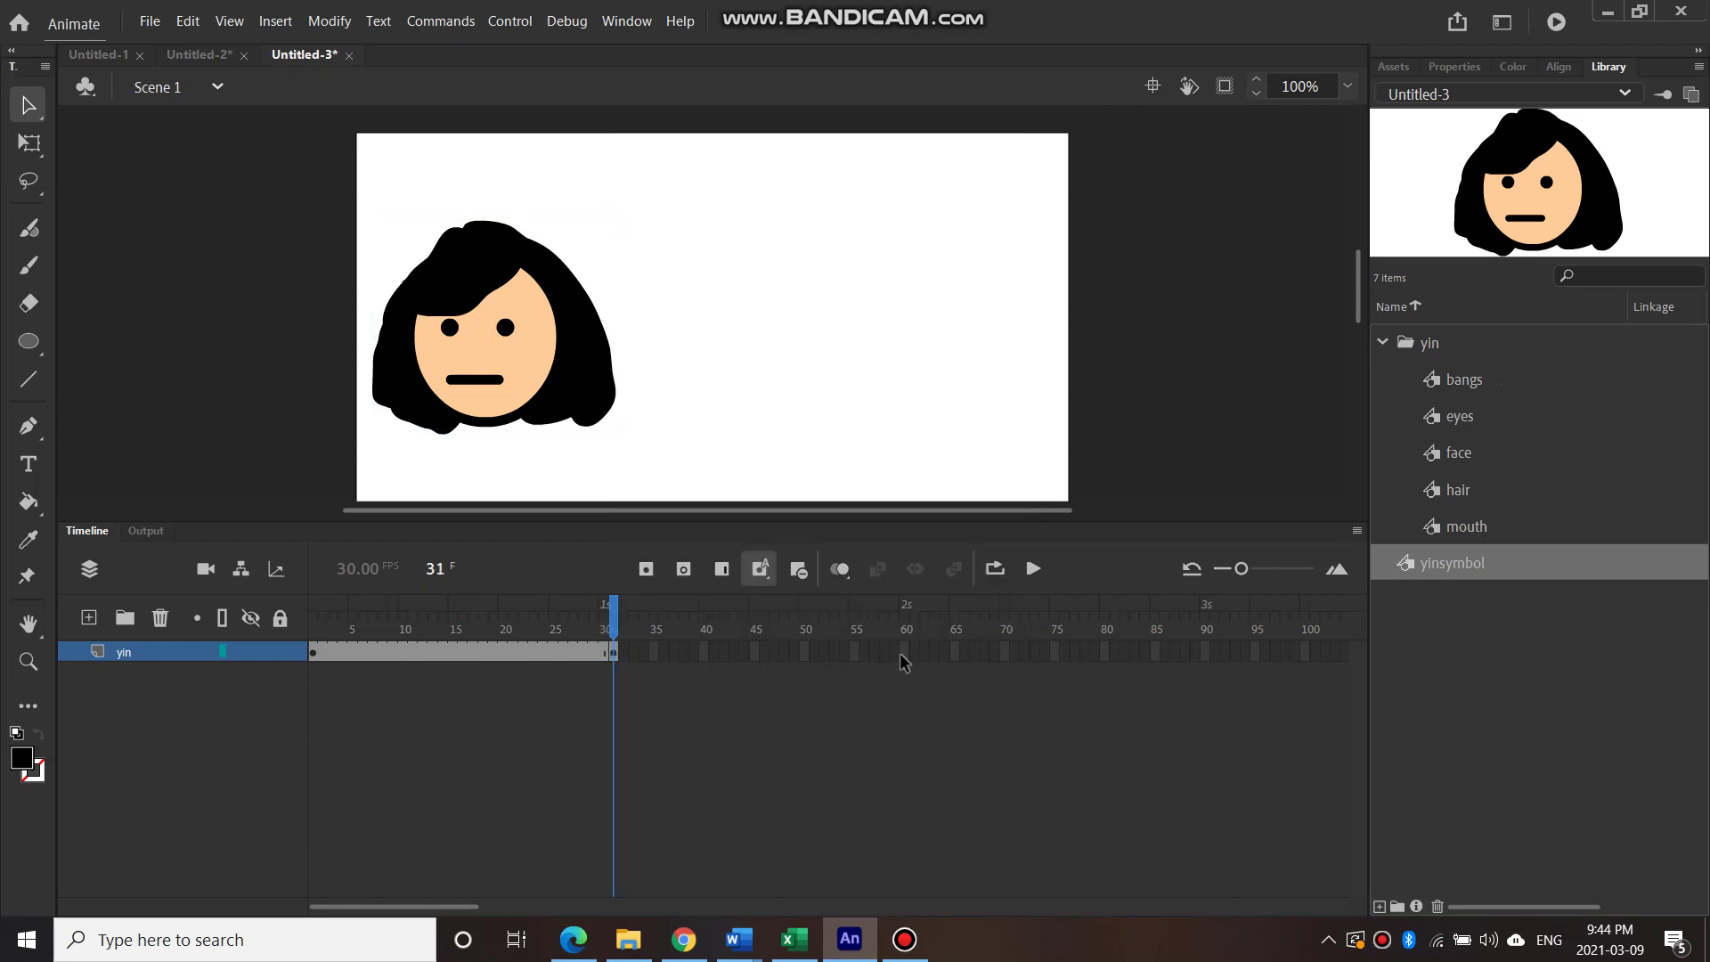
right_click(900, 654)
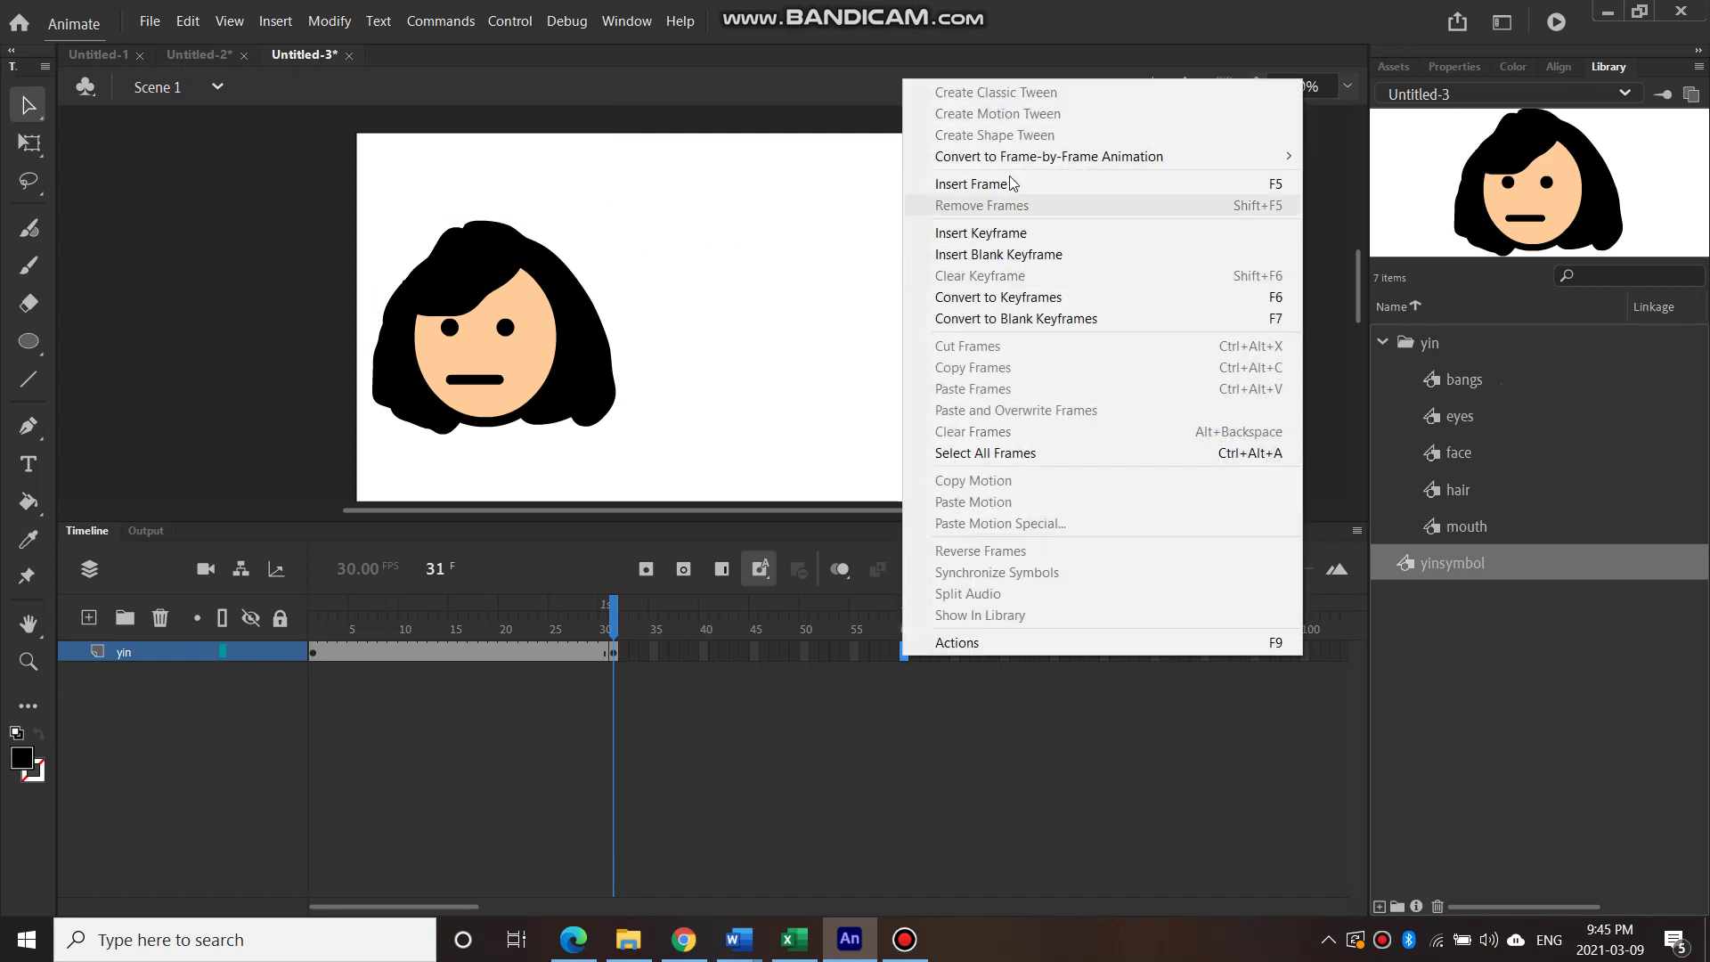
left_click(1009, 181)
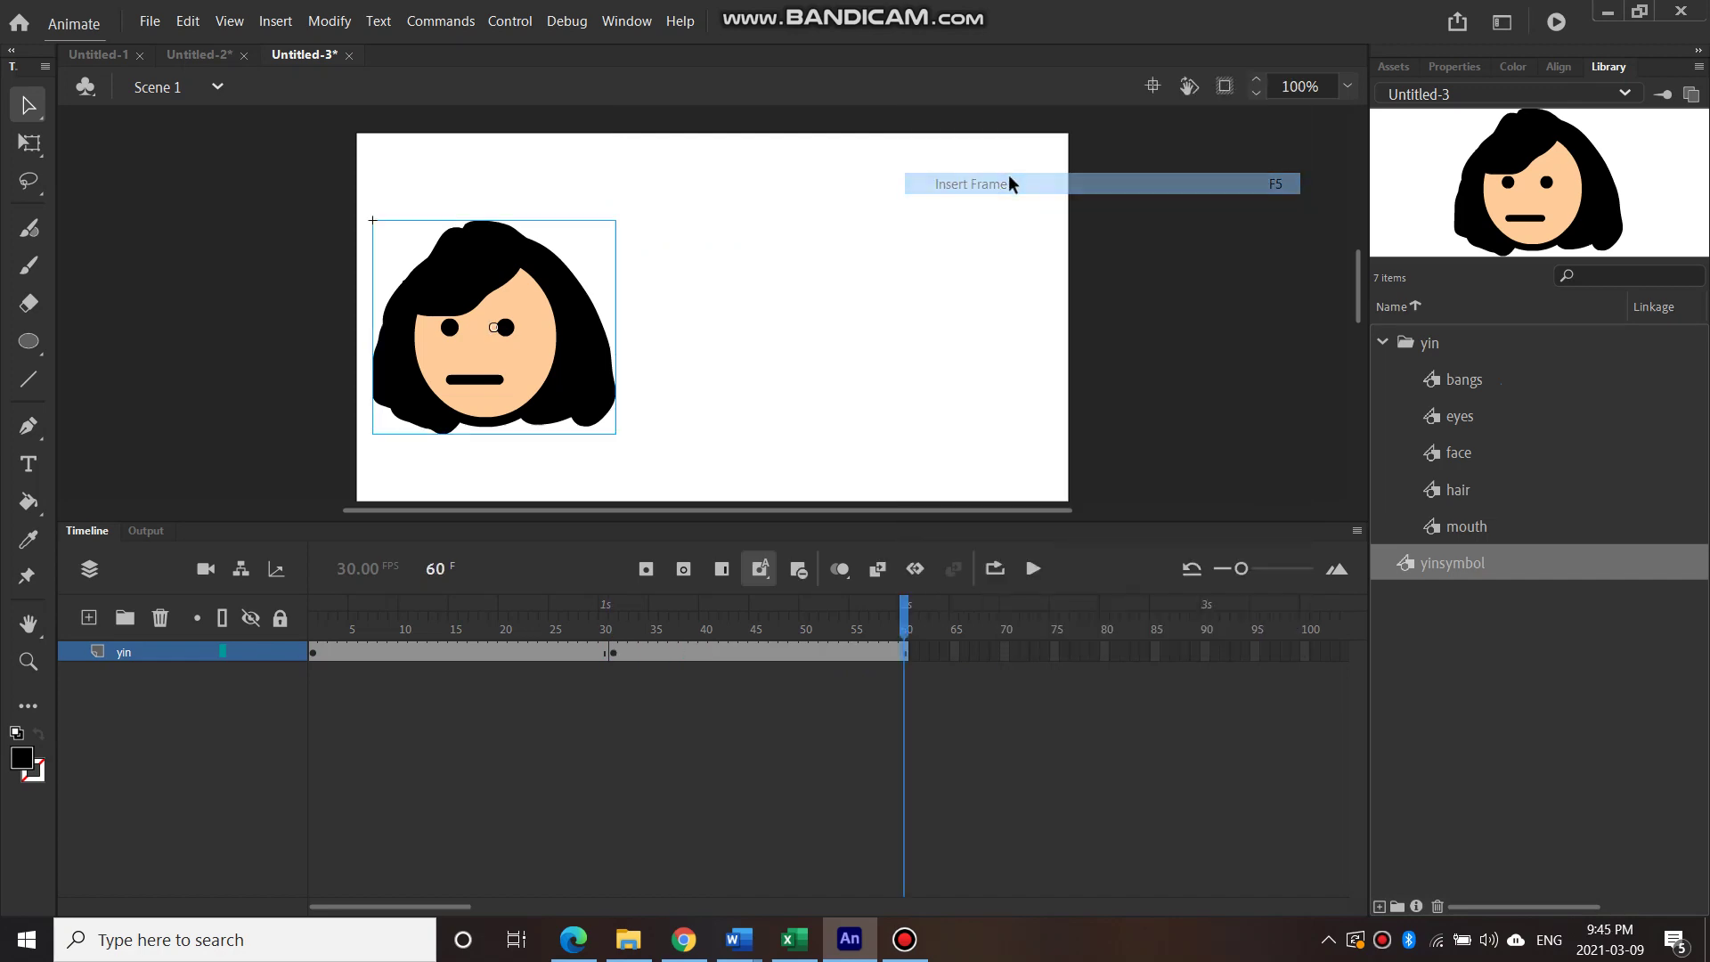
Move the head at the frame 31 keyframe horizontally to the right side of the stage and scrub from frame 1 to check it
left_click(613, 656)
left_click_drag(533, 349, 956, 349)
left_click(313, 654)
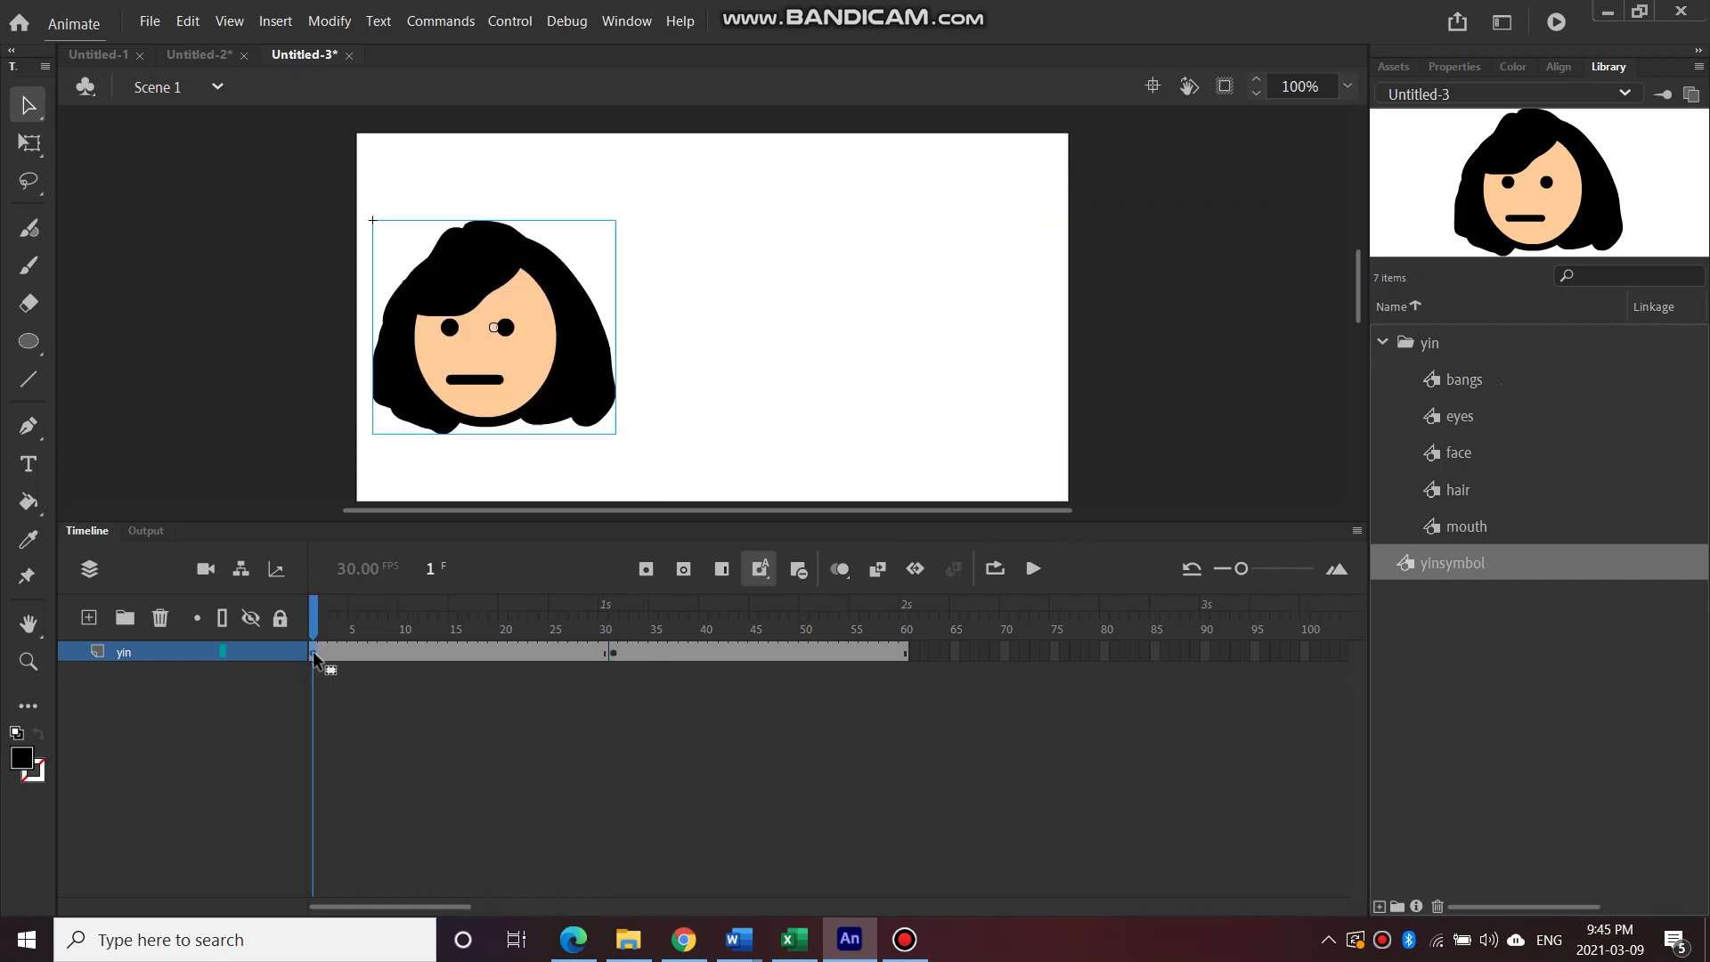
left_click_drag(314, 630, 613, 640)
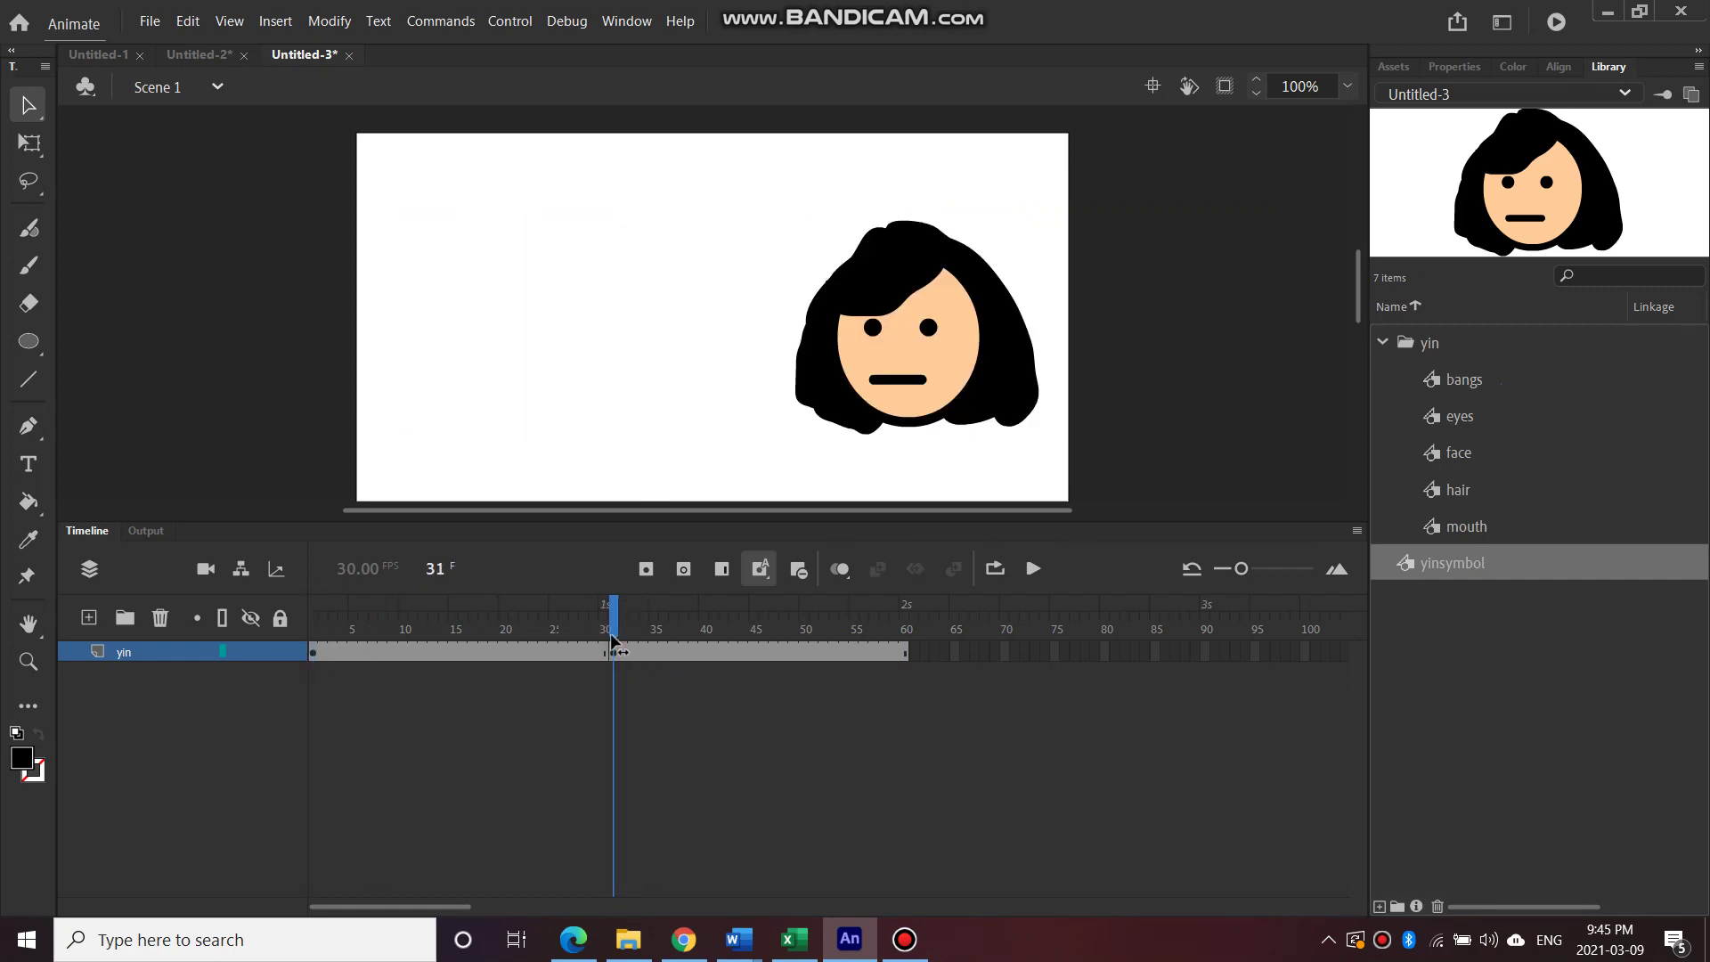
Insert a keyframe at frame 61 of the yin layer and delete the head from that frame
left_click(913, 652)
right_click(913, 652)
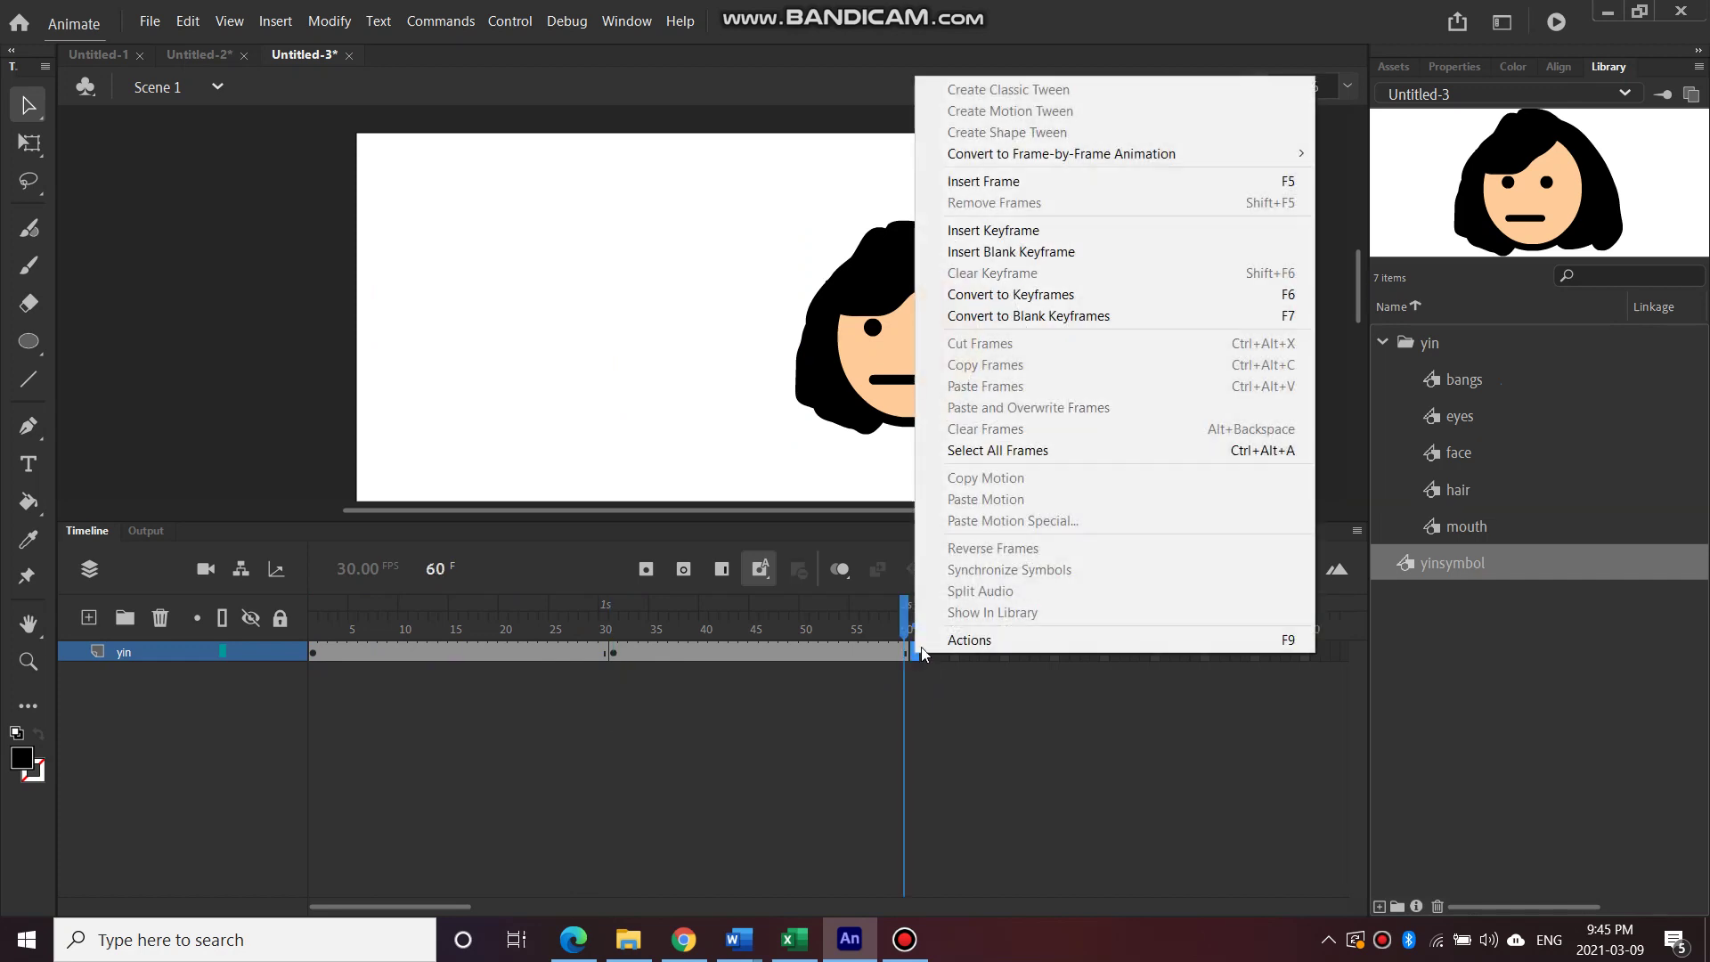
left_click(977, 229)
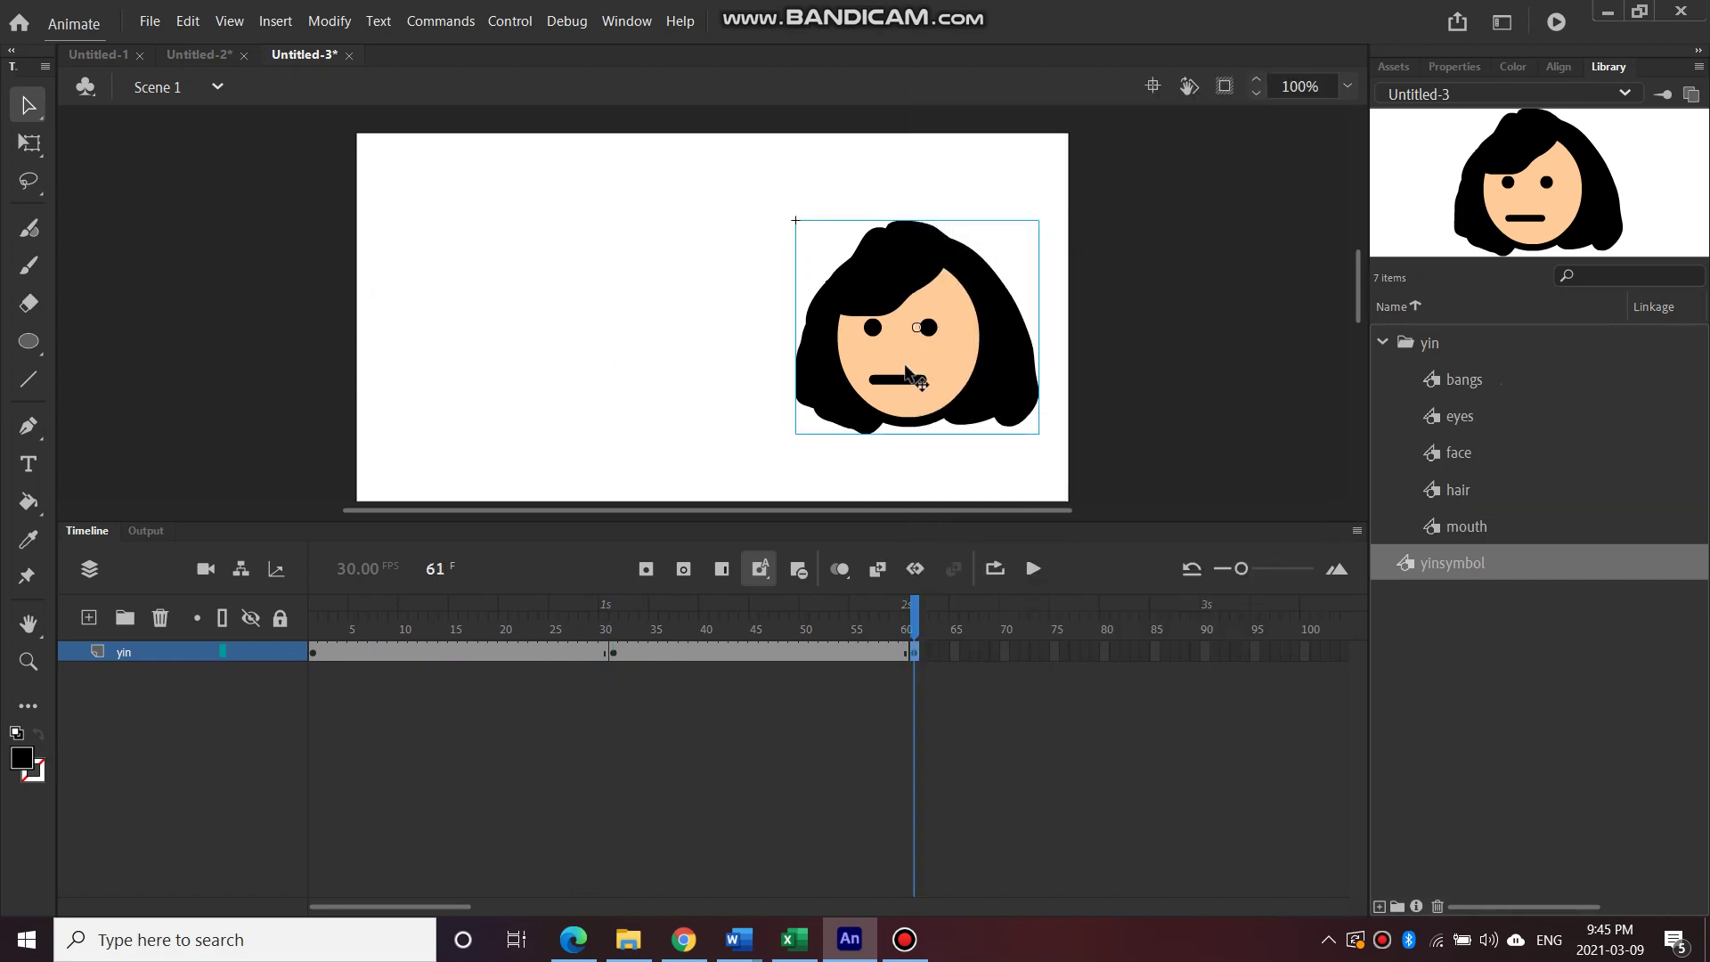
key("Delete")
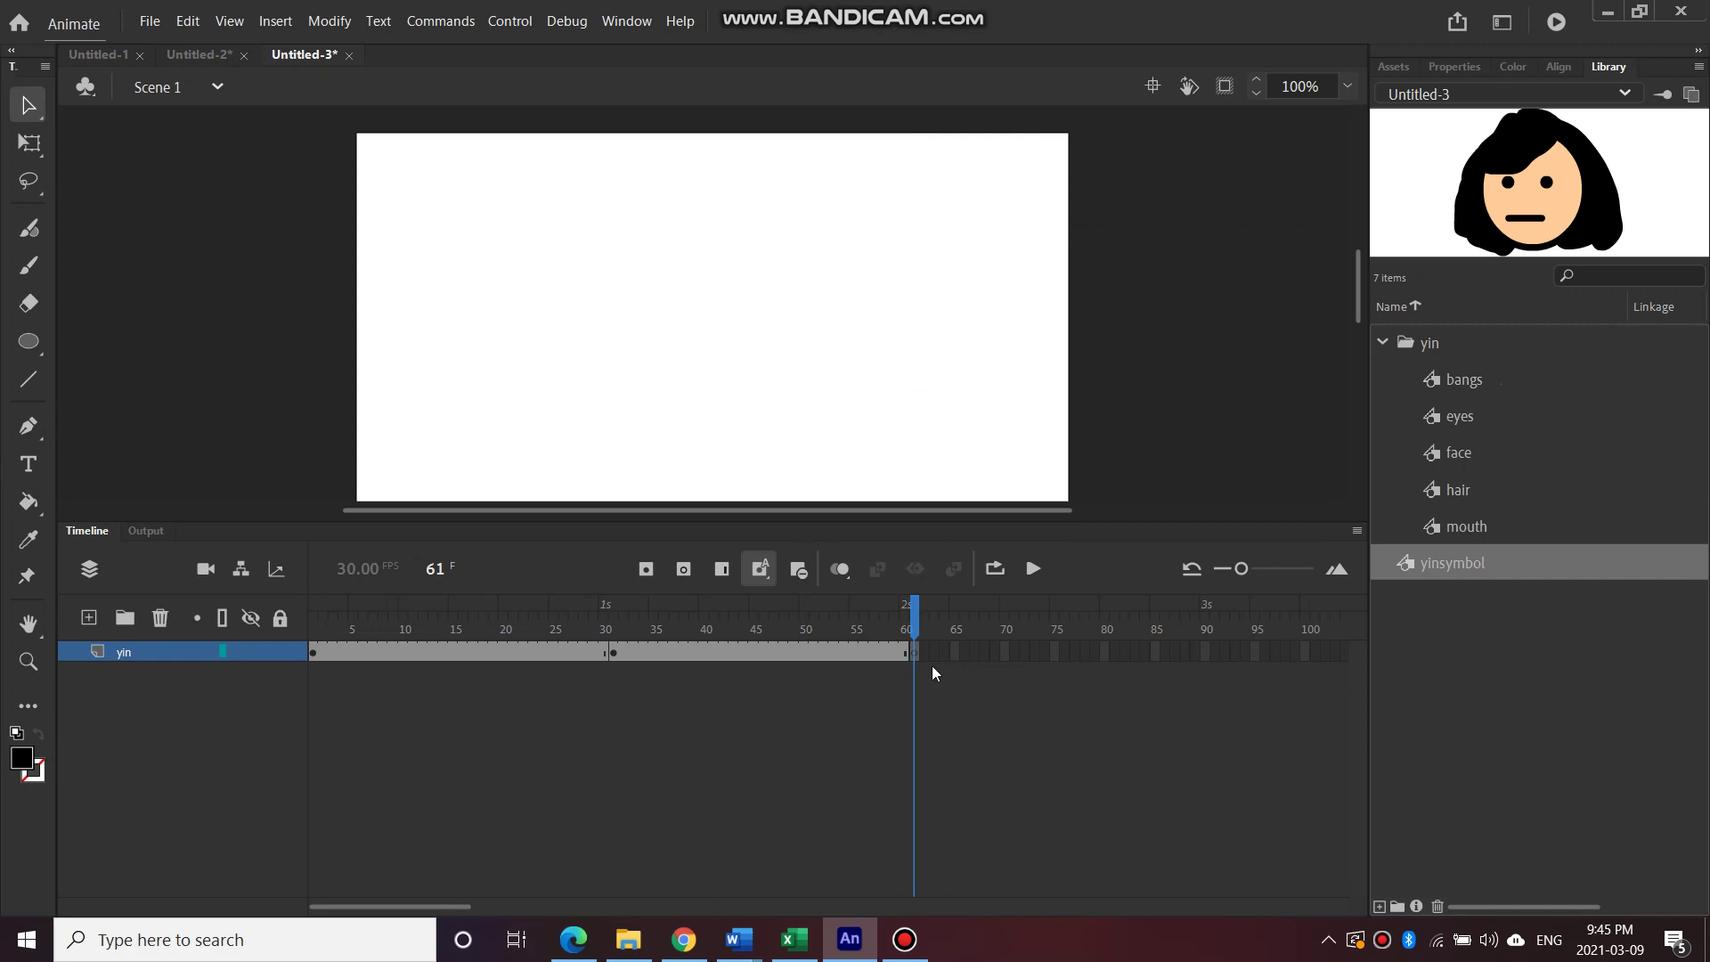
Copy the head from frame 1, paste it in place at frame 61, and scrub the timeline to check the positions
left_click(313, 655)
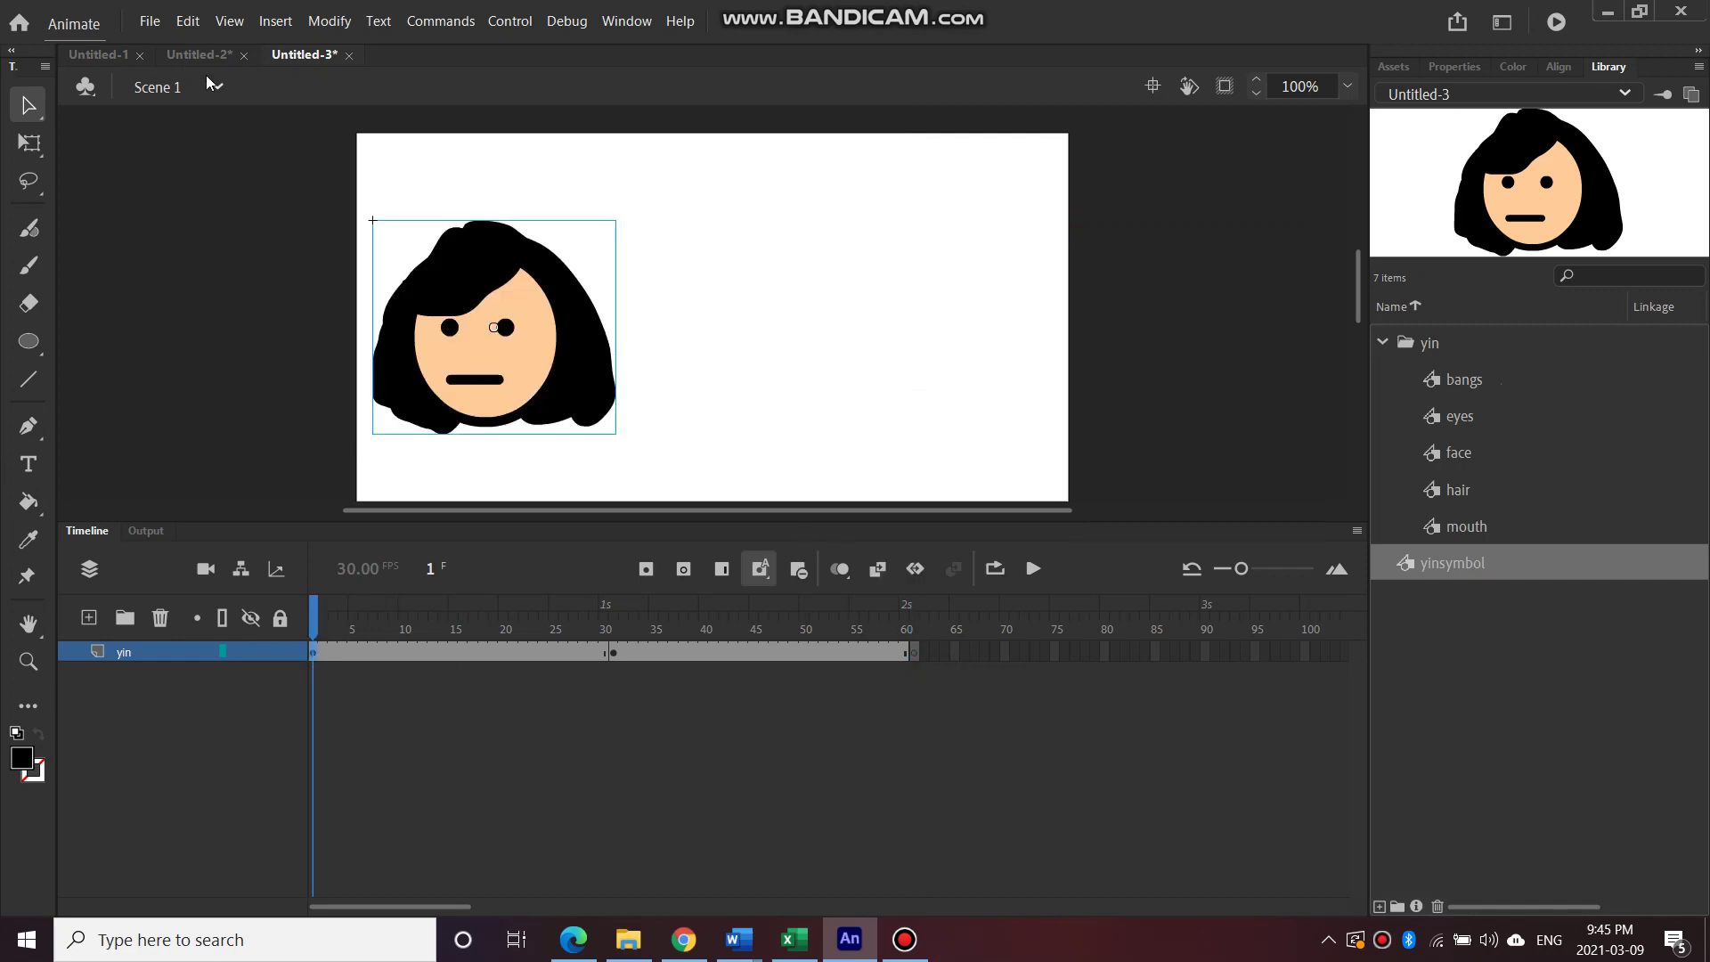
left_click(189, 21)
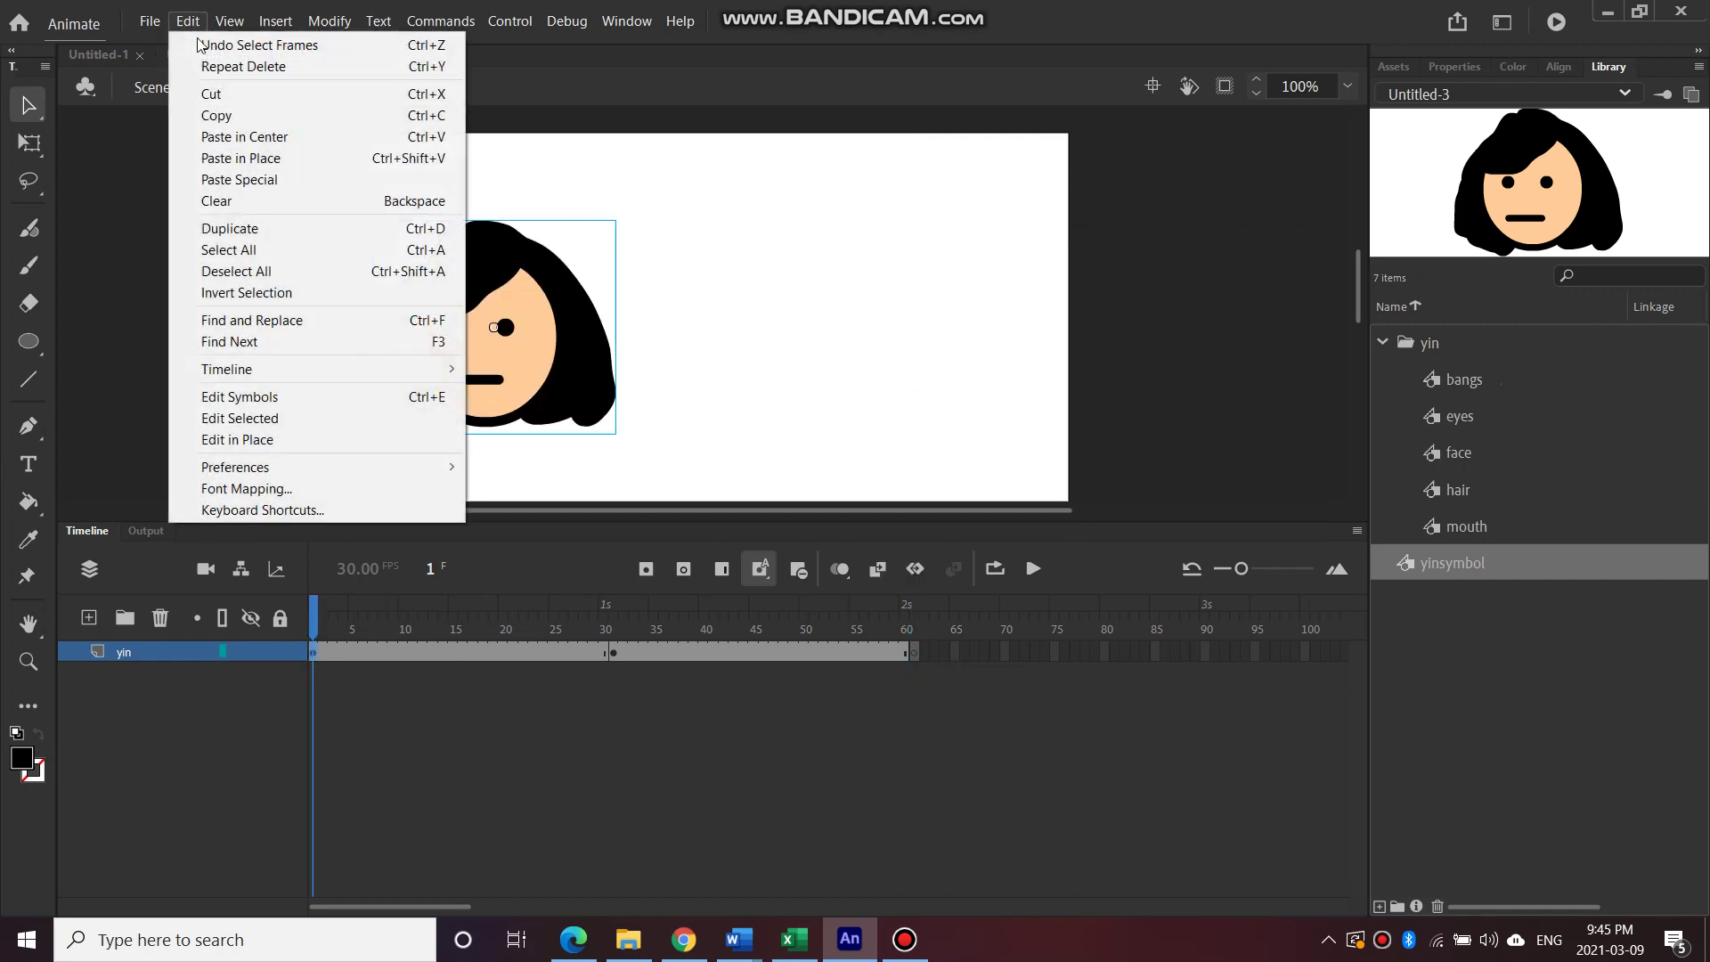
left_click(239, 118)
left_click(914, 654)
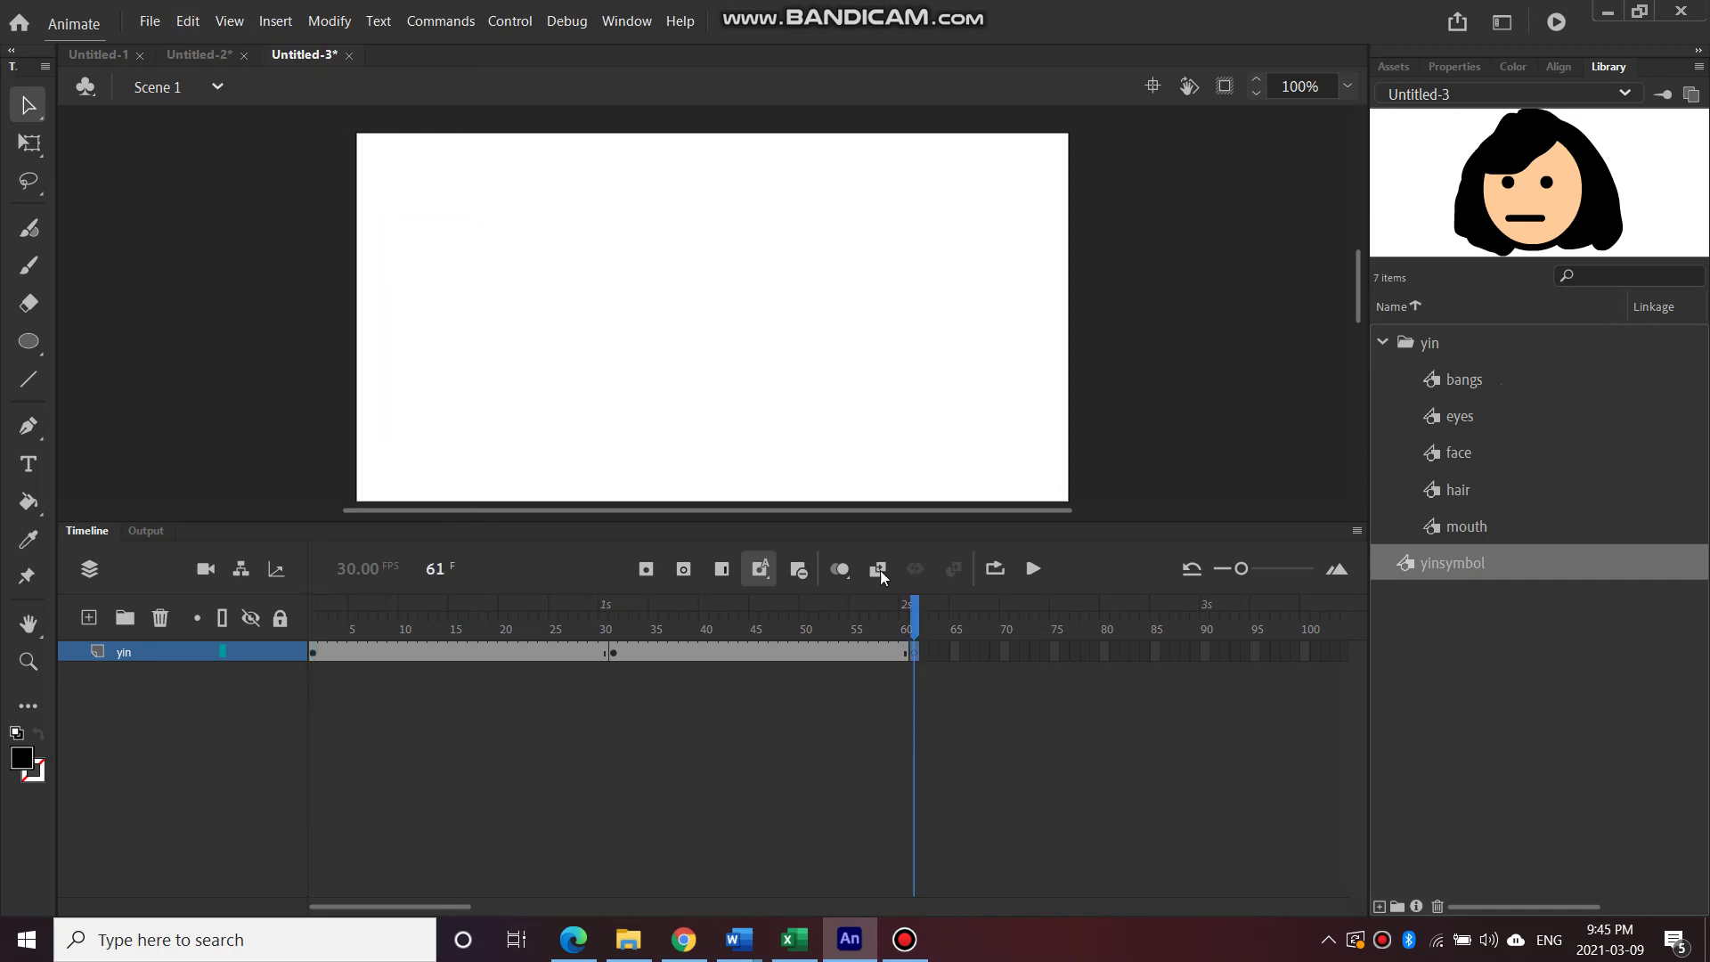
left_click(189, 30)
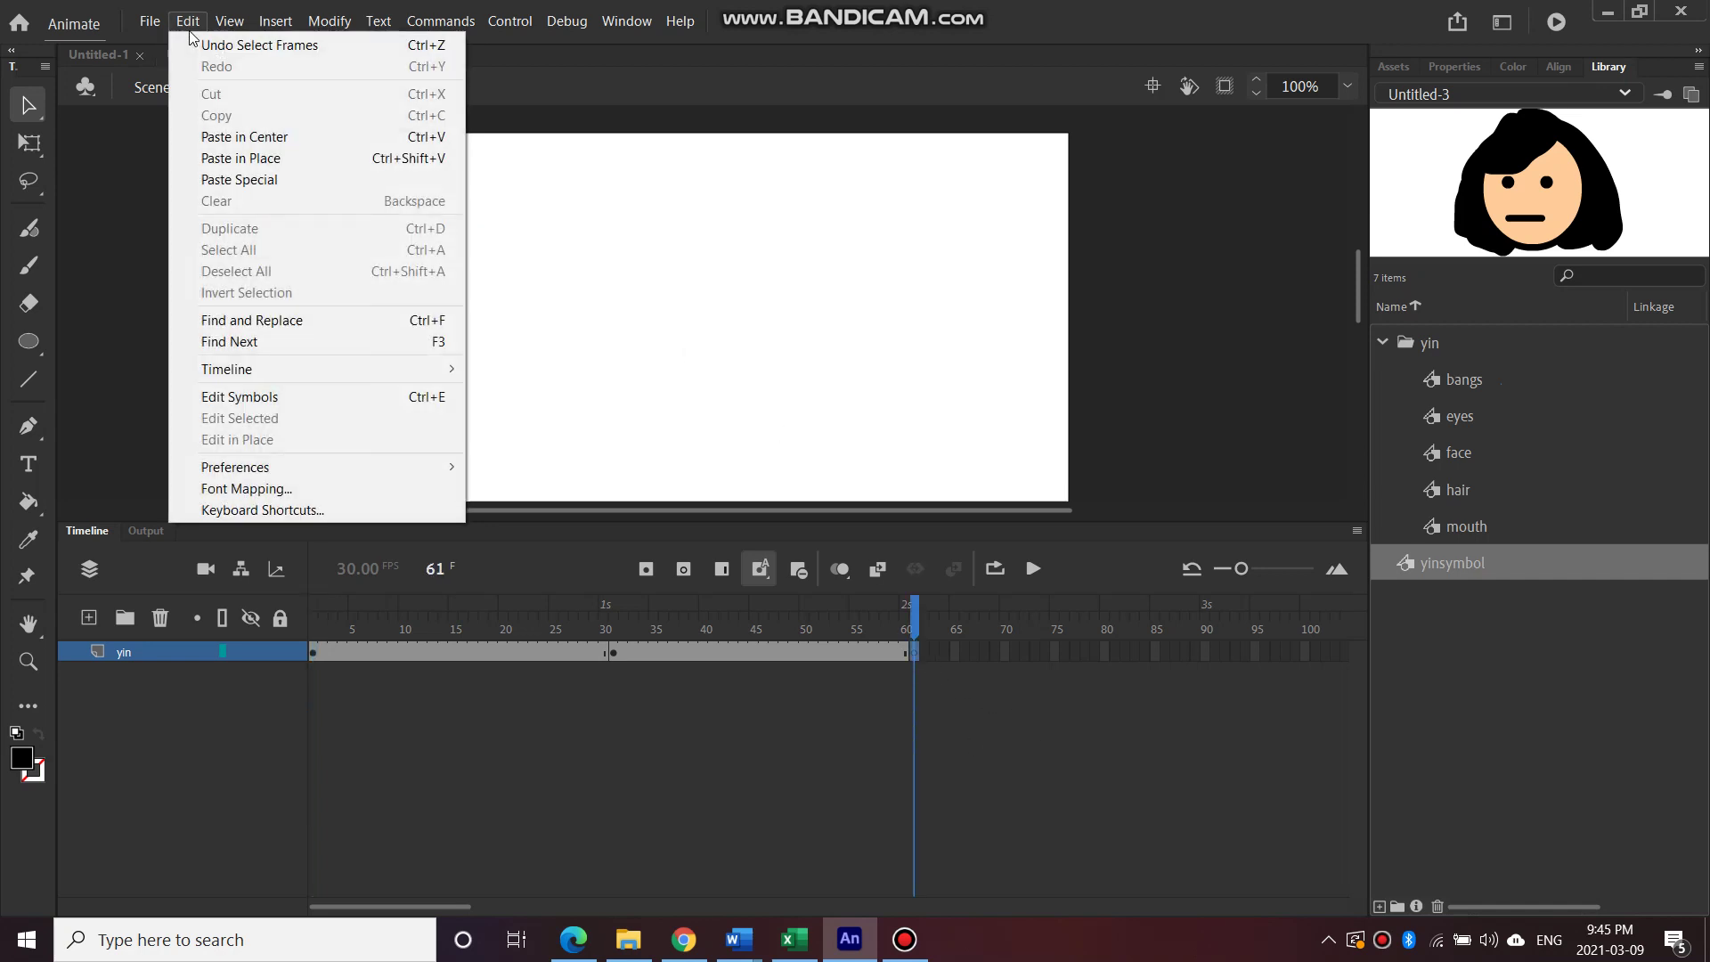
left_click(264, 159)
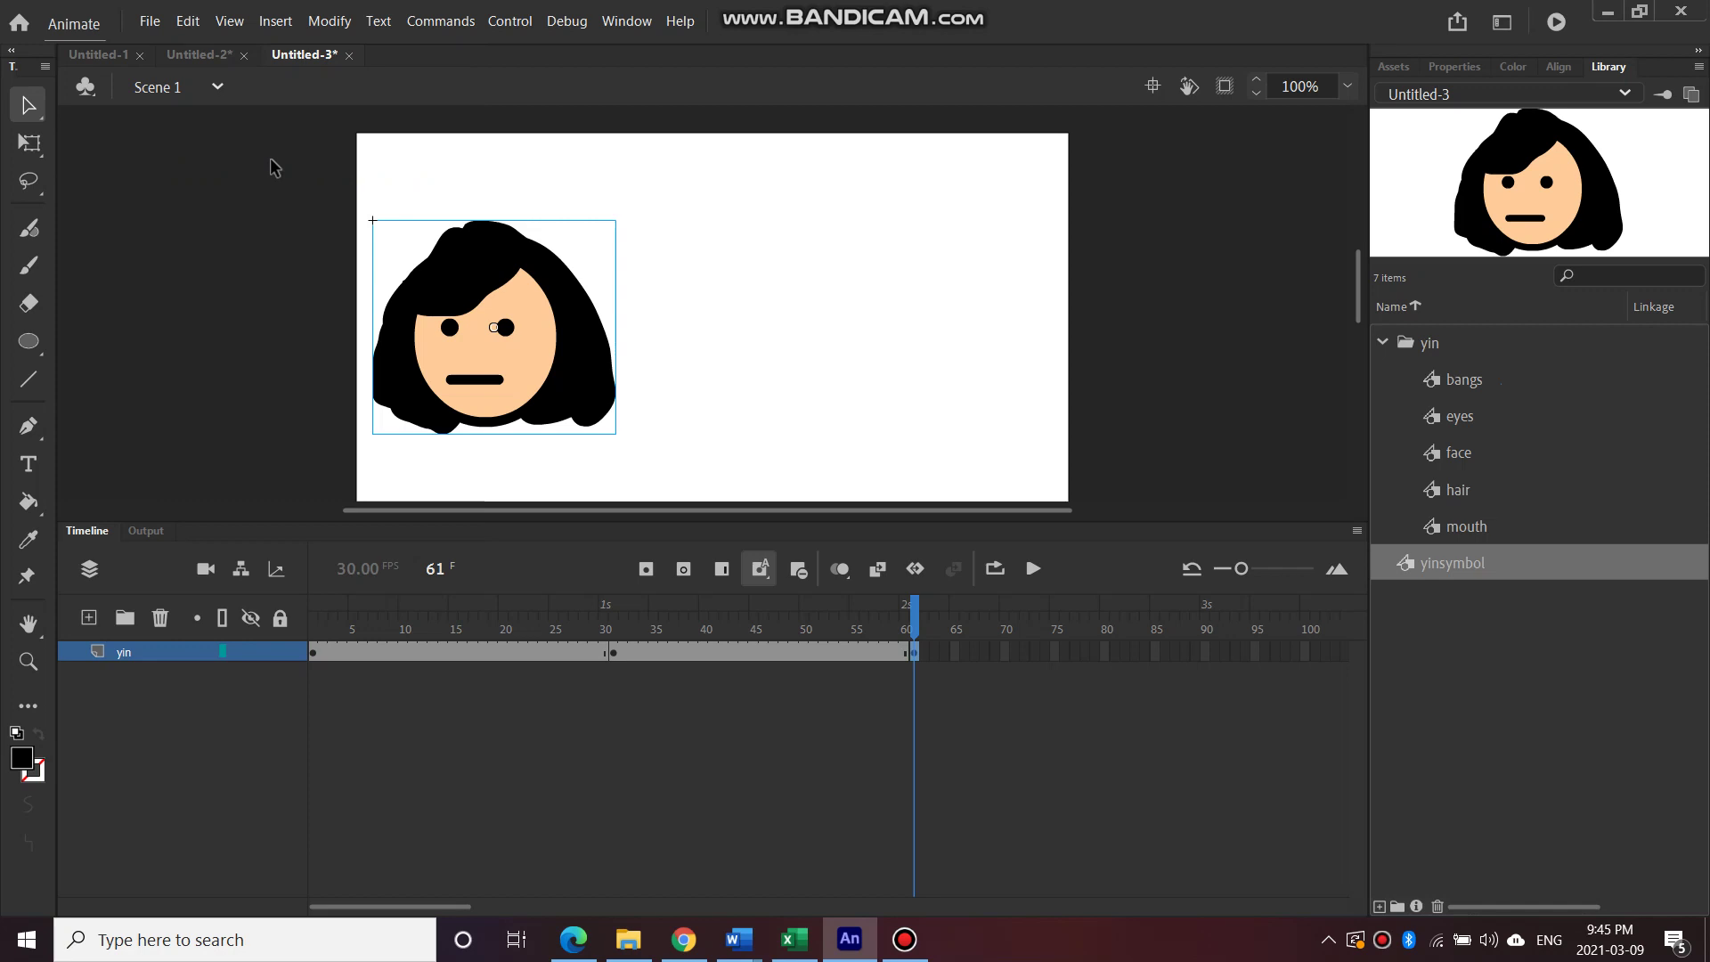
left_click_drag(916, 631, 921, 690)
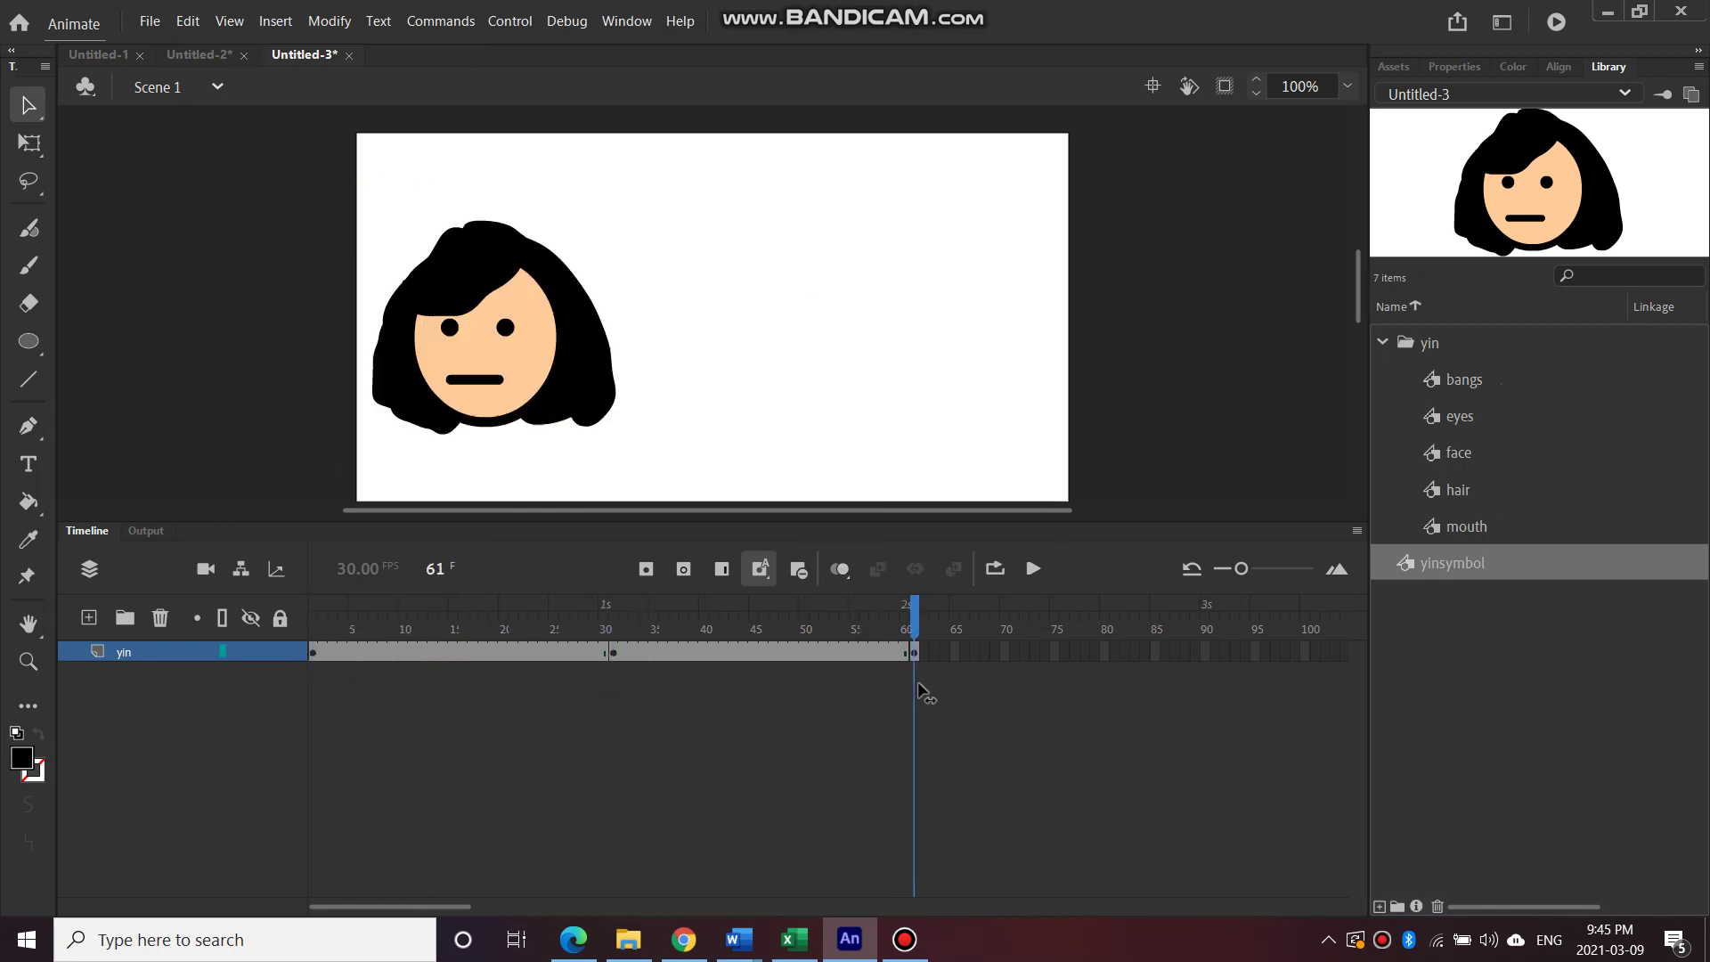
left_click(448, 659)
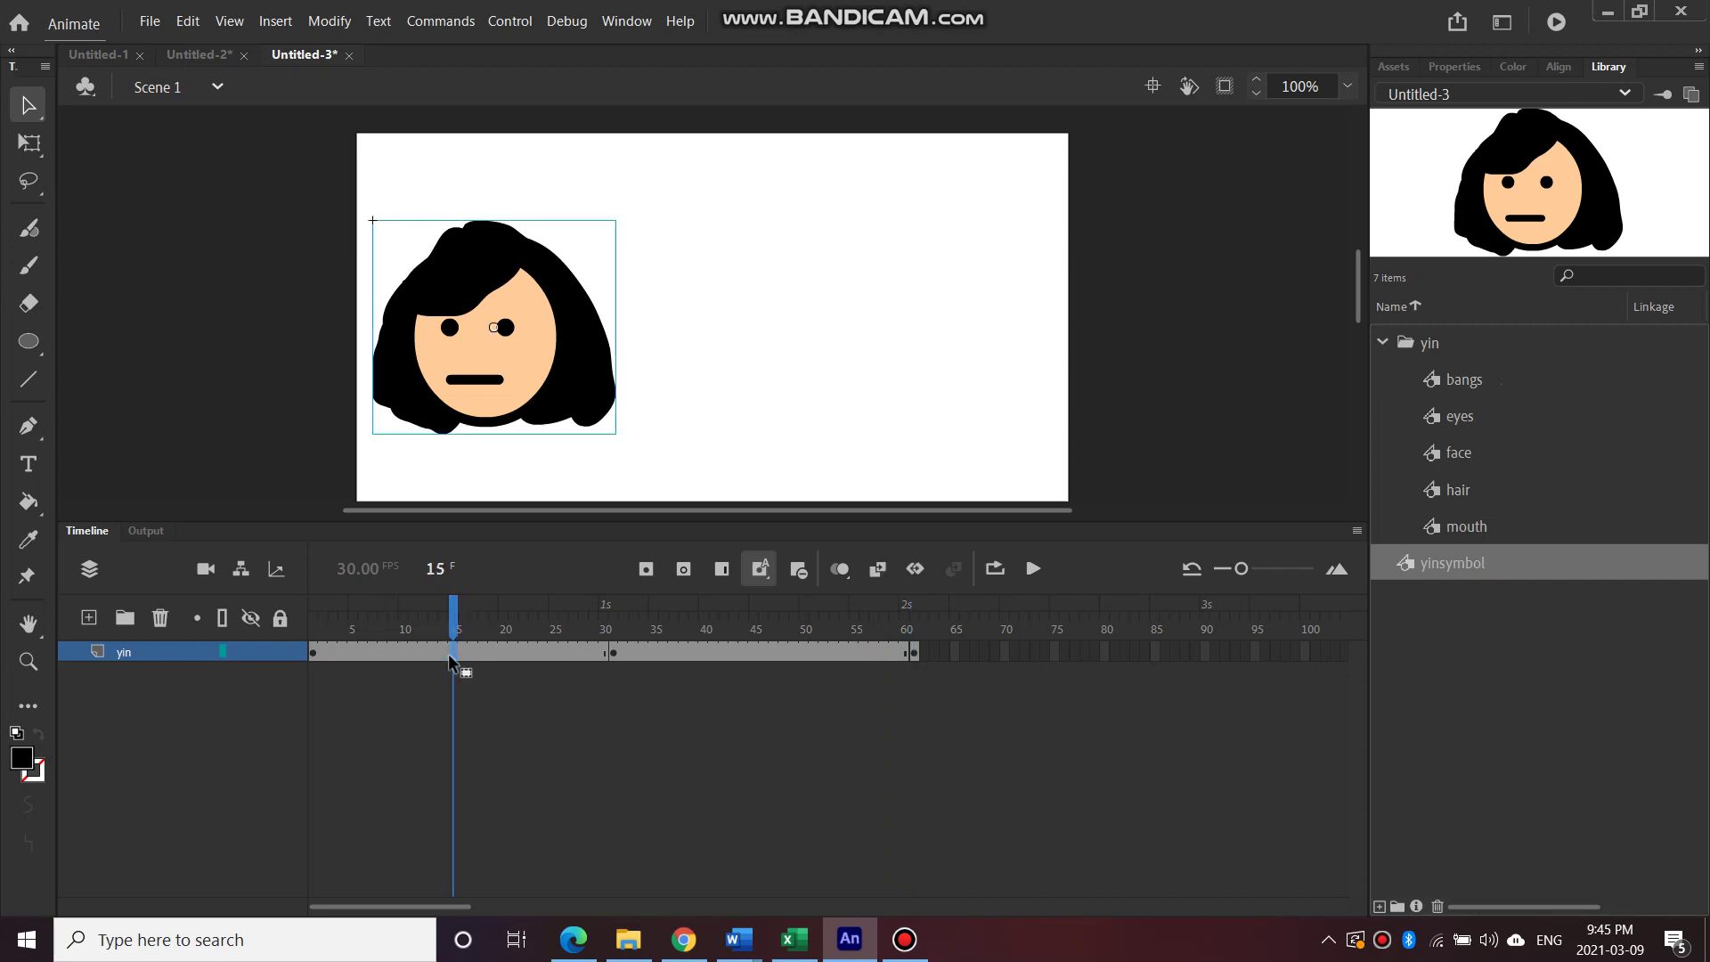
right_click(450, 657)
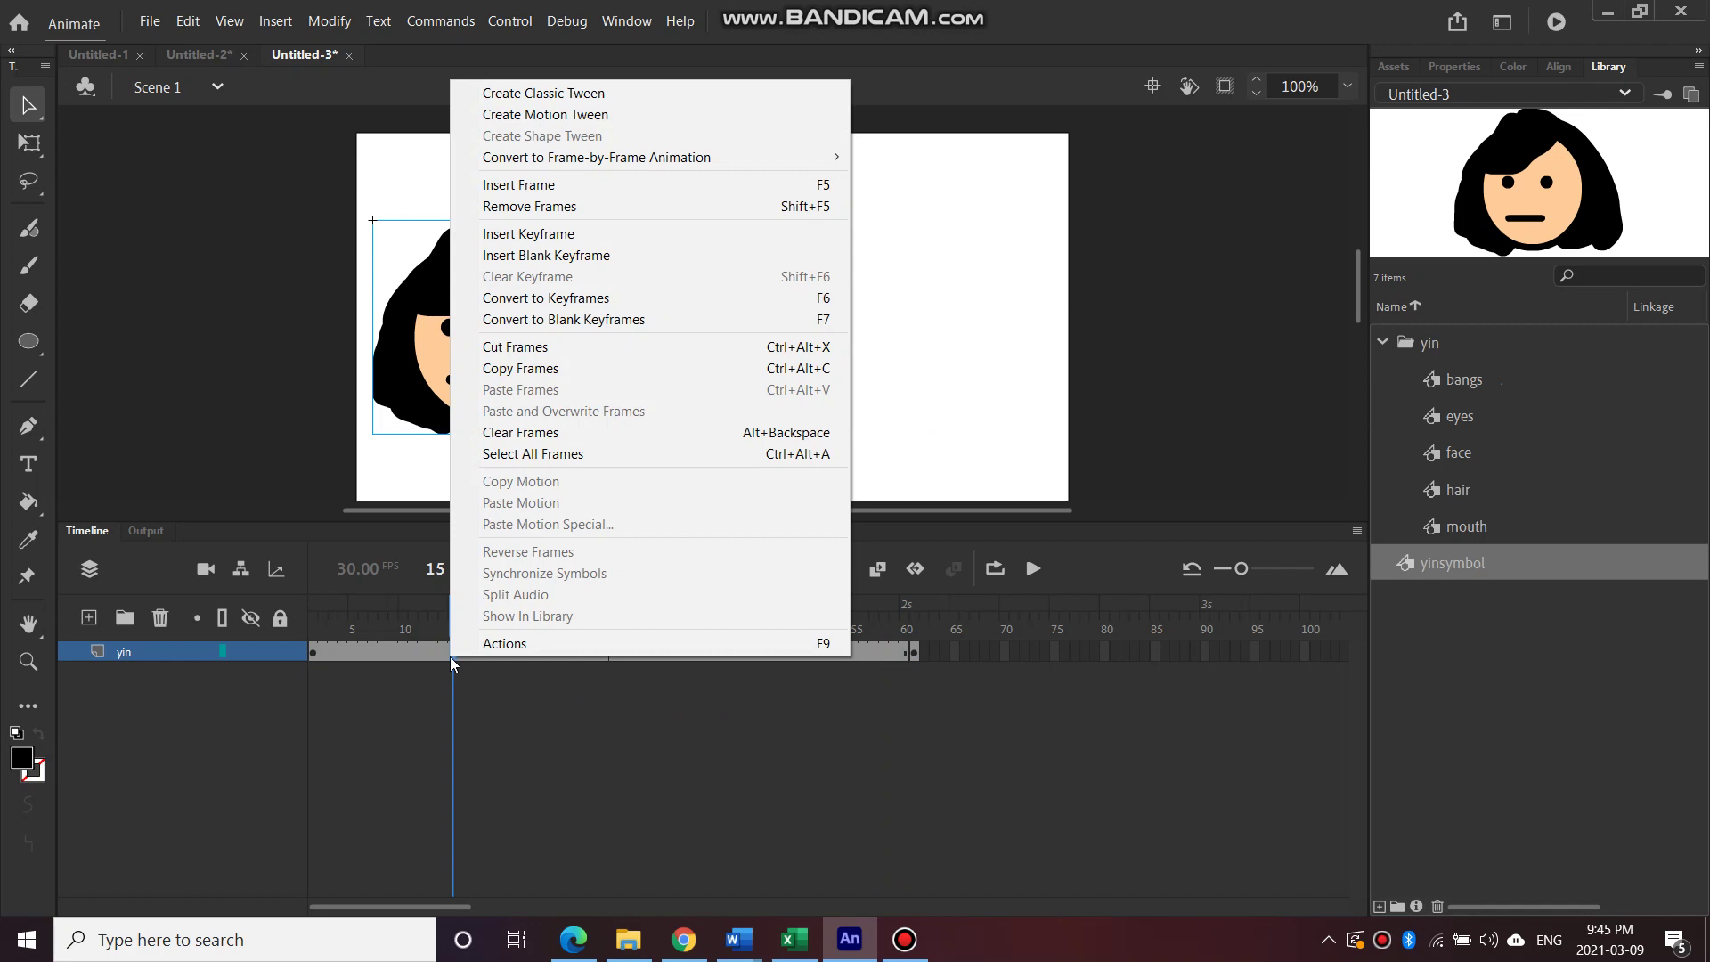
left_click(404, 702)
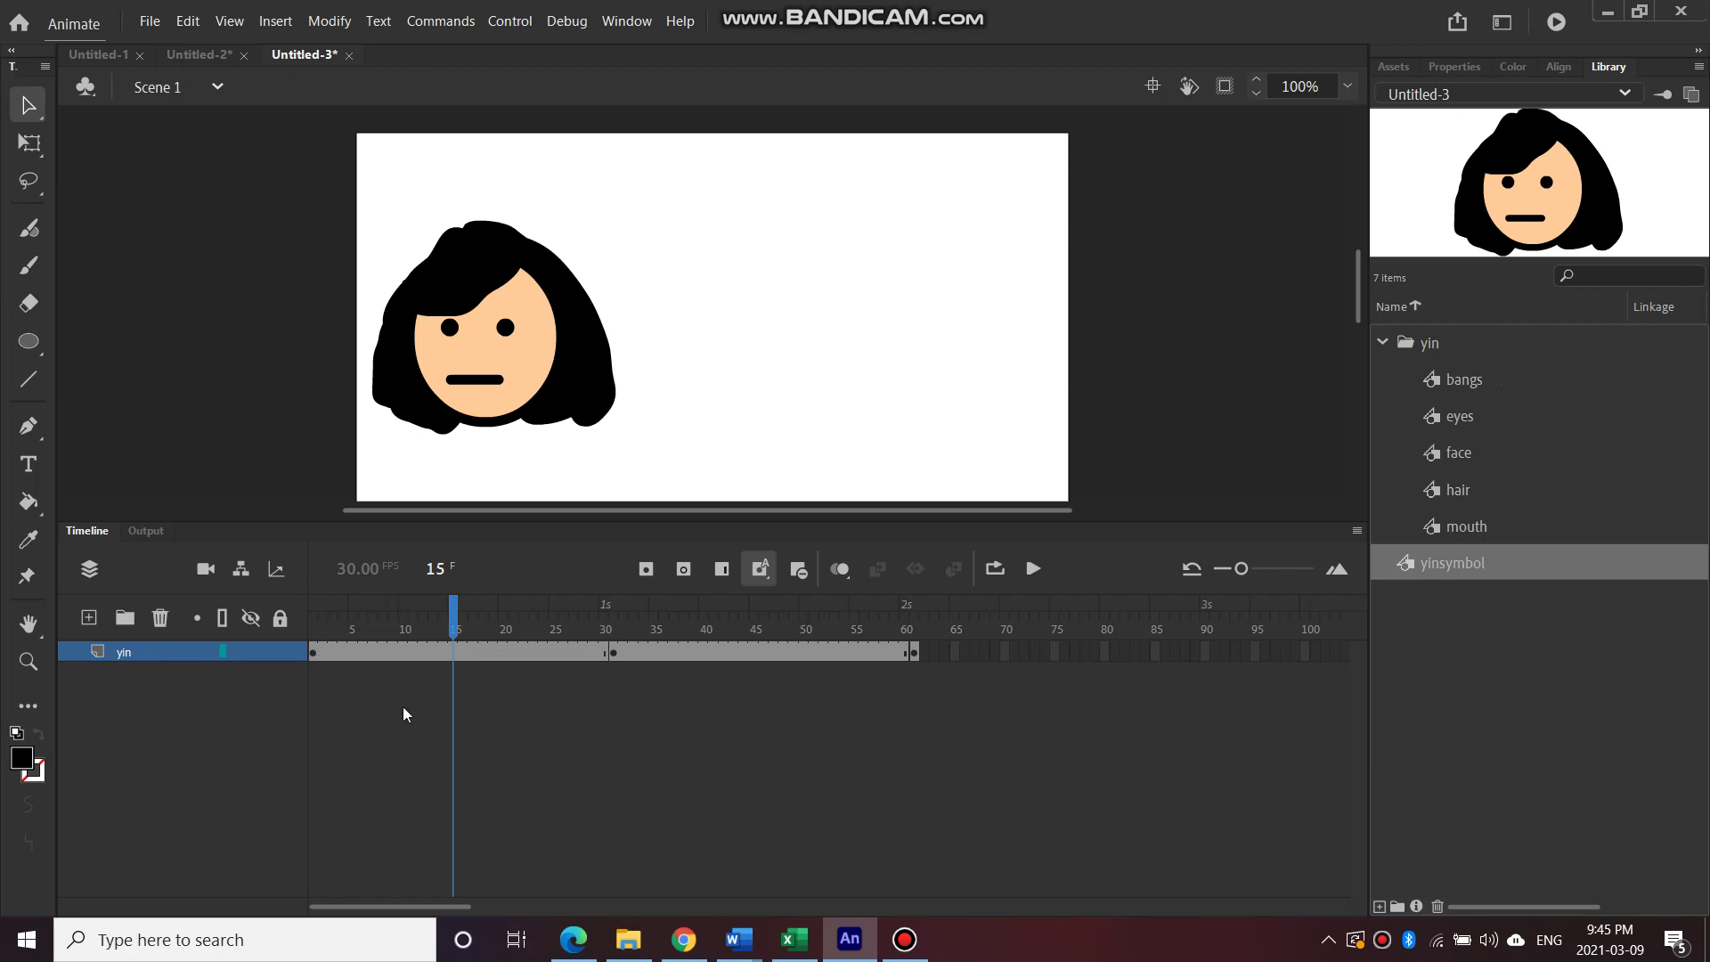
Create a classic tween on the yin layer's first span, between the keyframes at frames 1 and 31
left_click(456, 652)
right_click(456, 650)
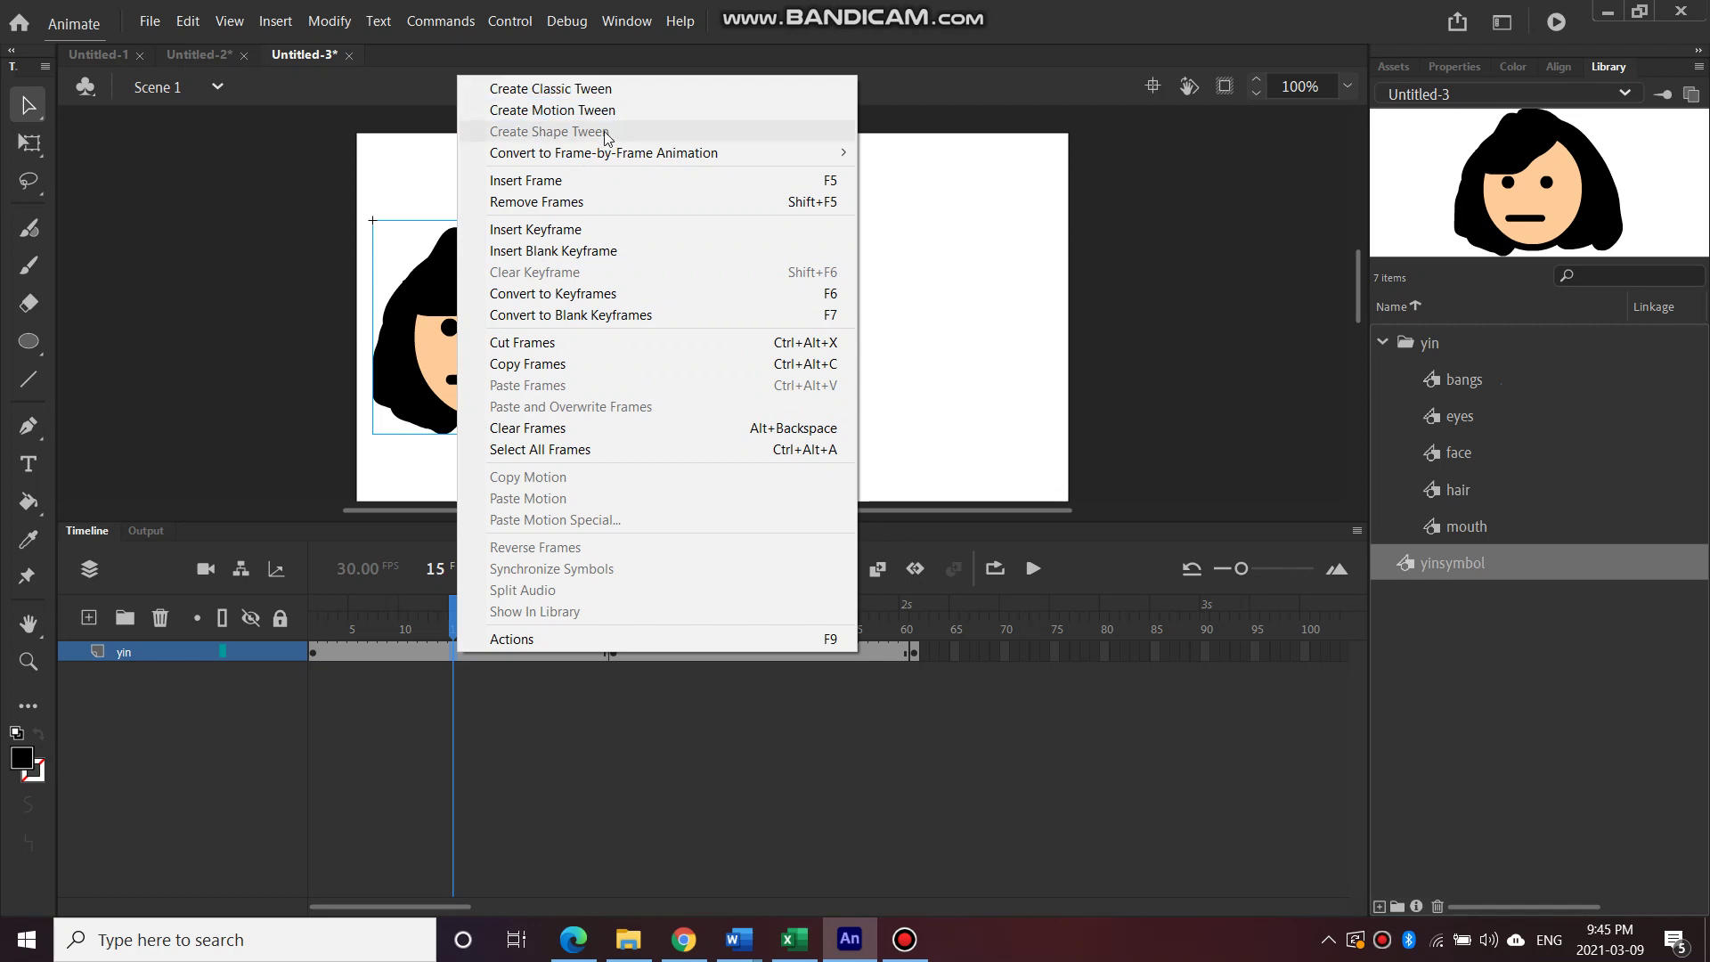
left_click(587, 89)
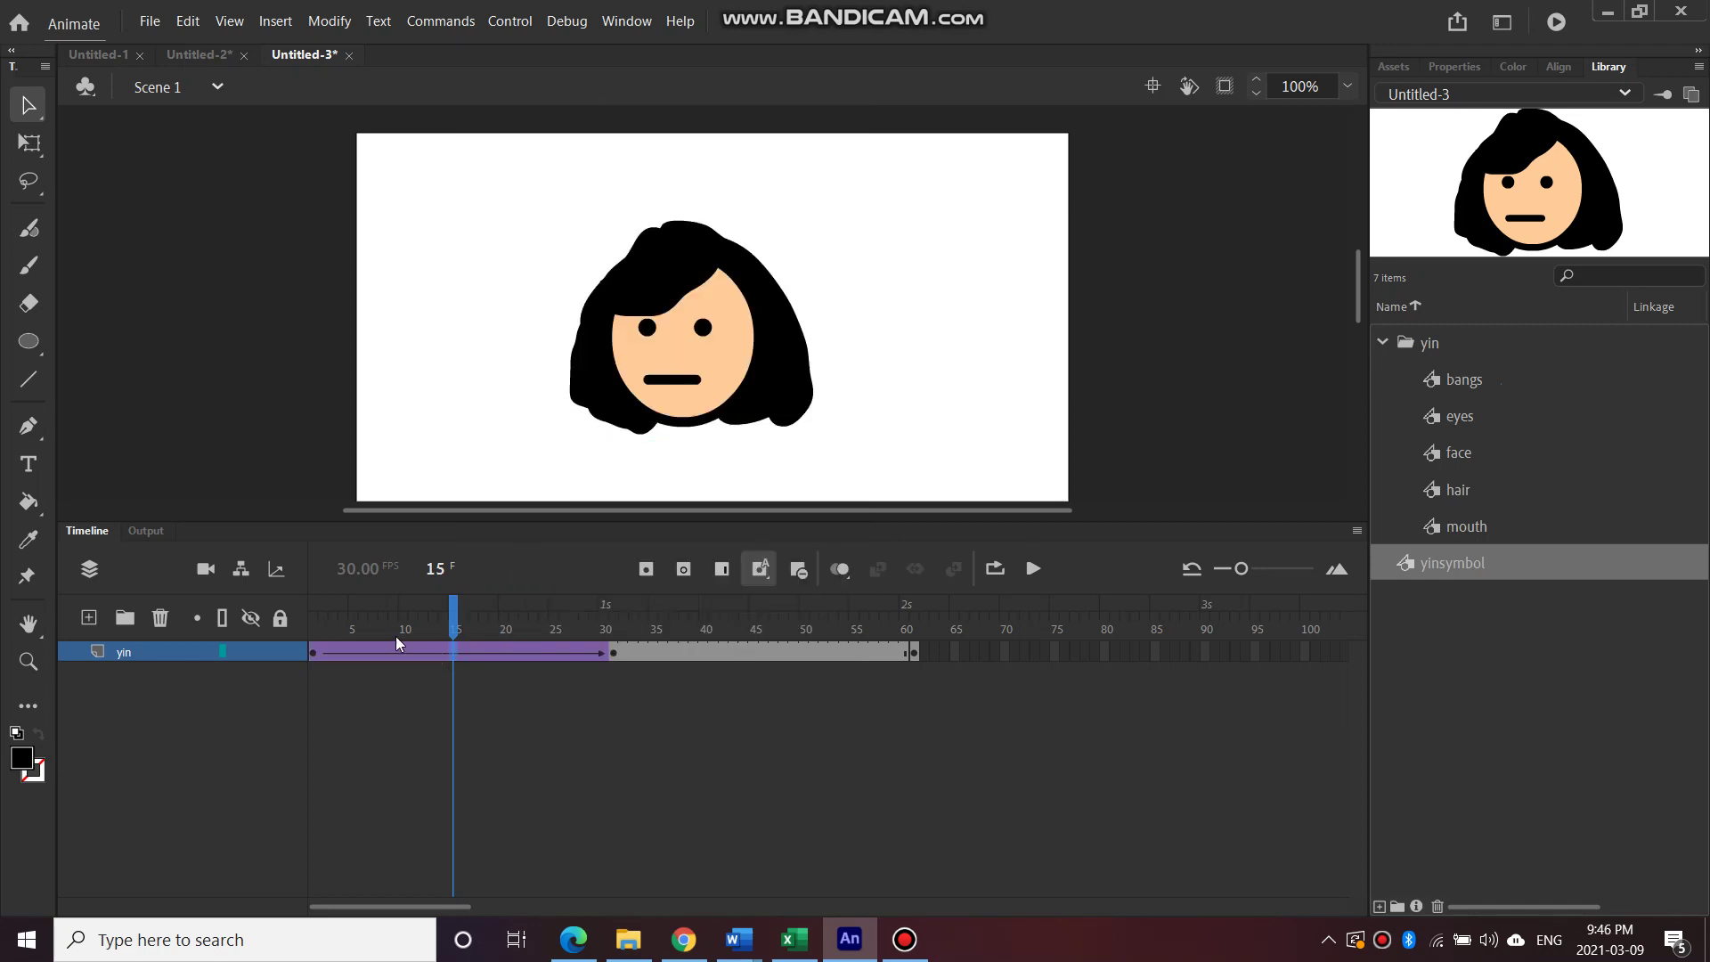
Create a classic tween between the keyframes at frames 31 and 61, and scrub the timeline to preview the motion
left_click(761, 655)
right_click(761, 657)
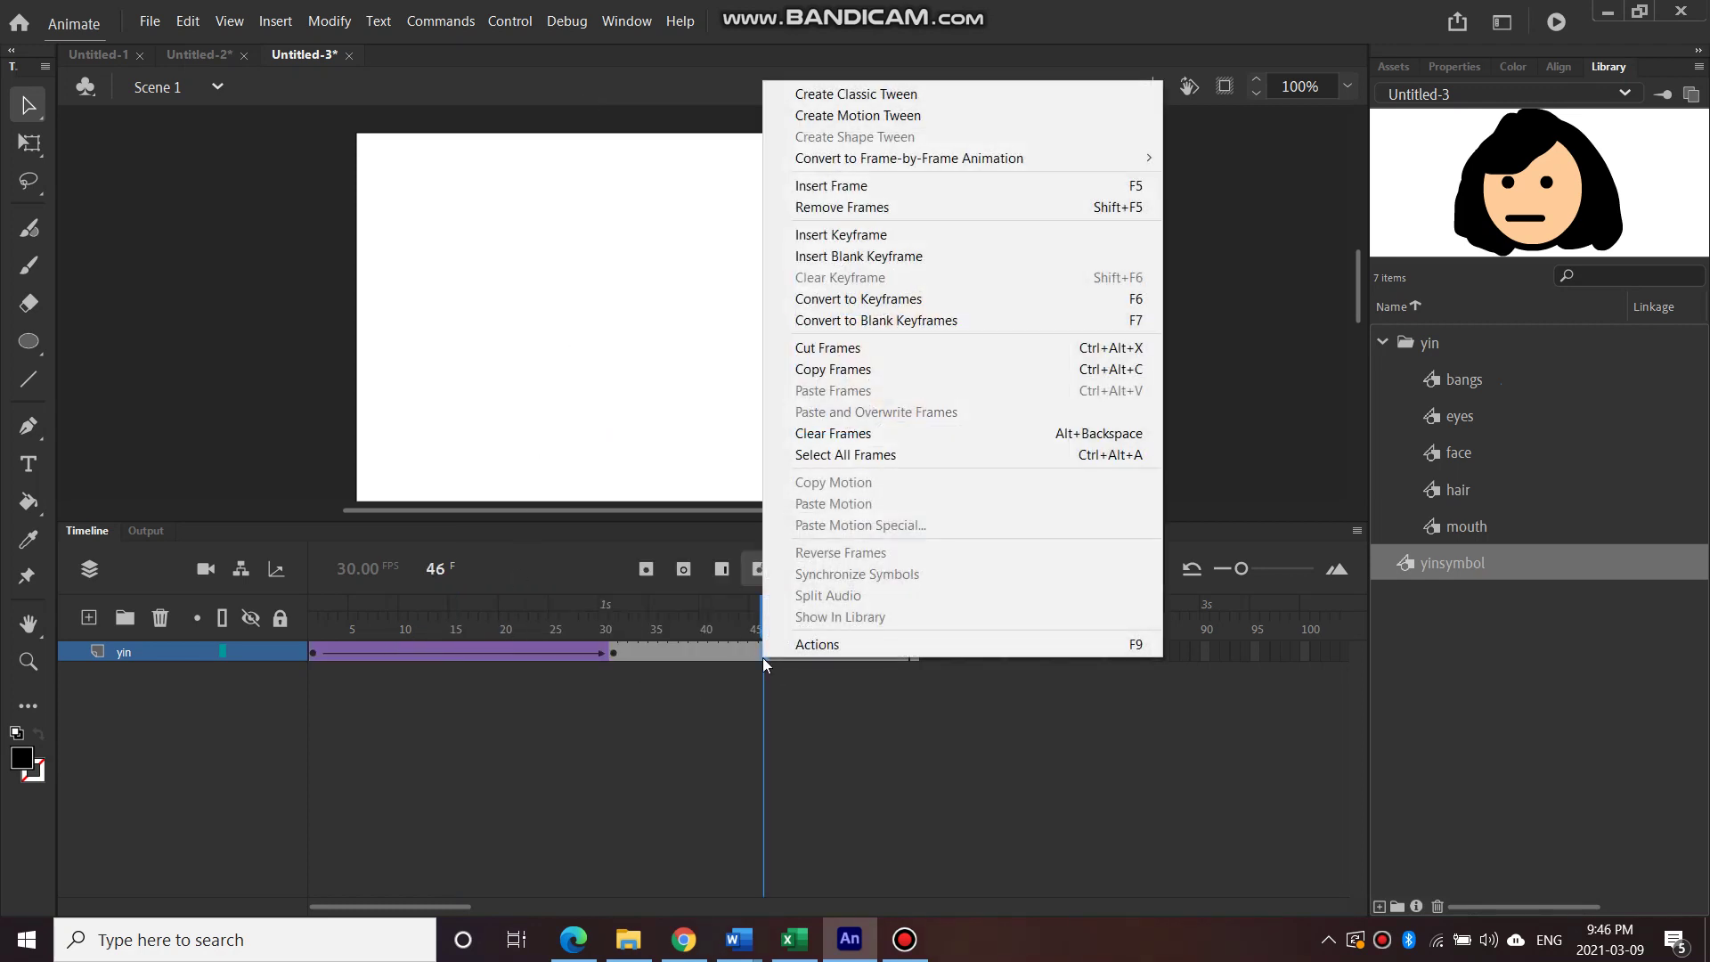
left_click(855, 95)
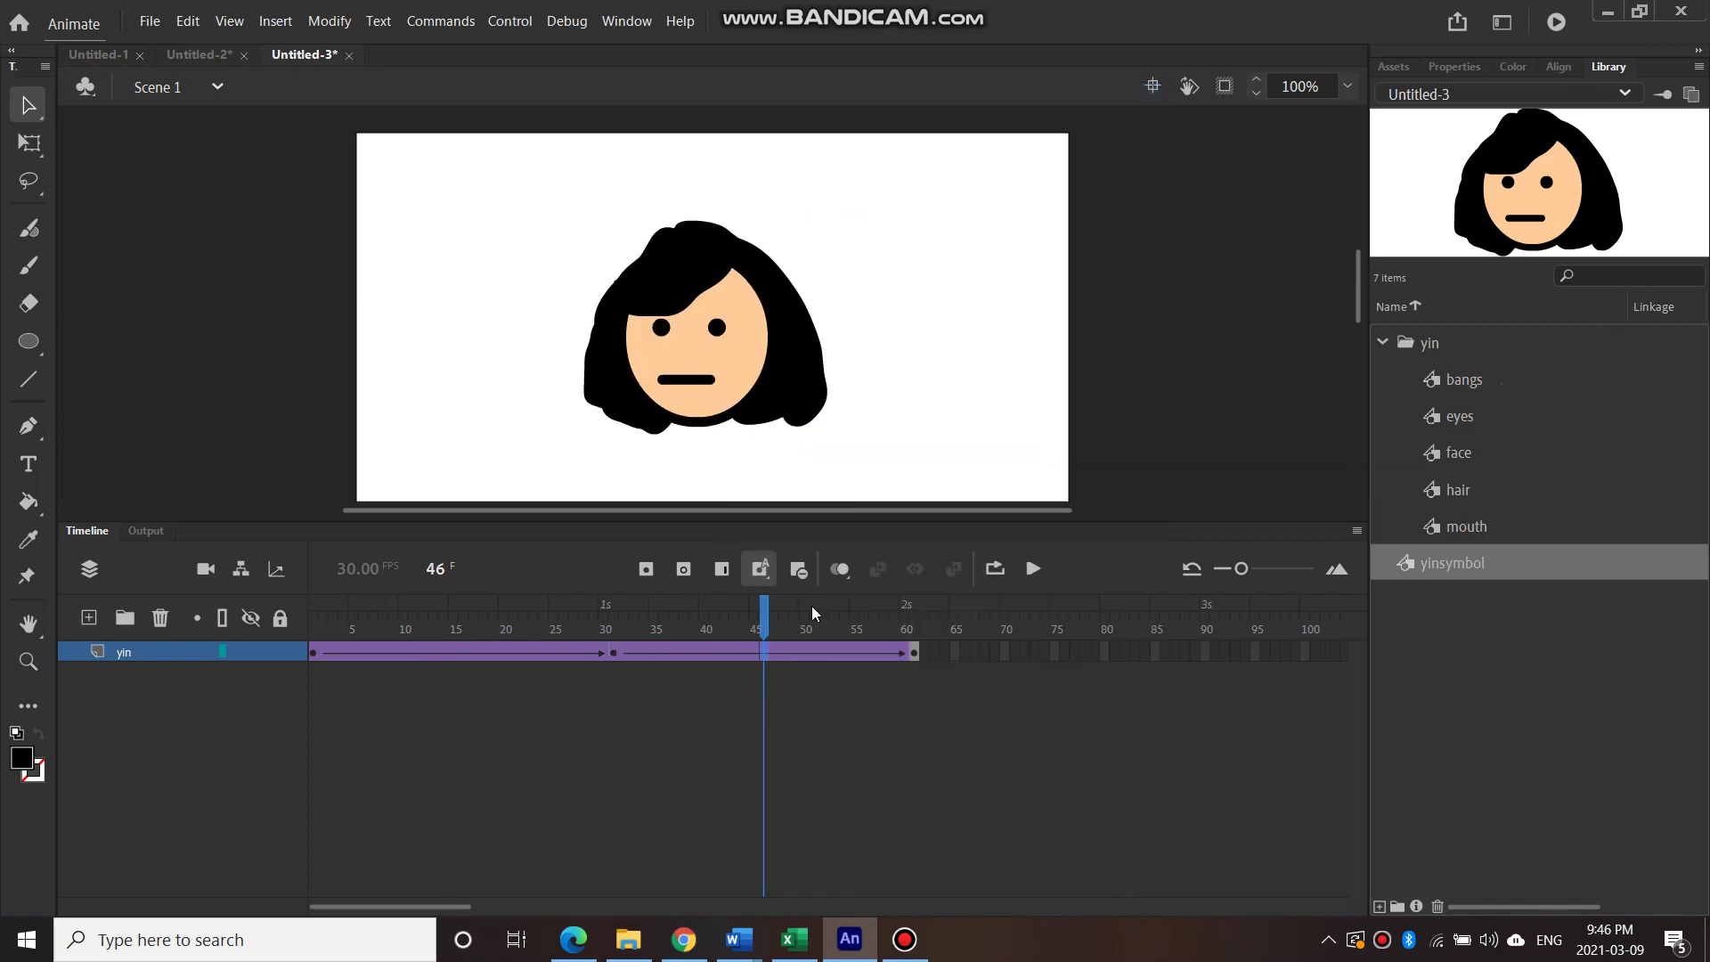
left_click_drag(763, 620, 914, 657)
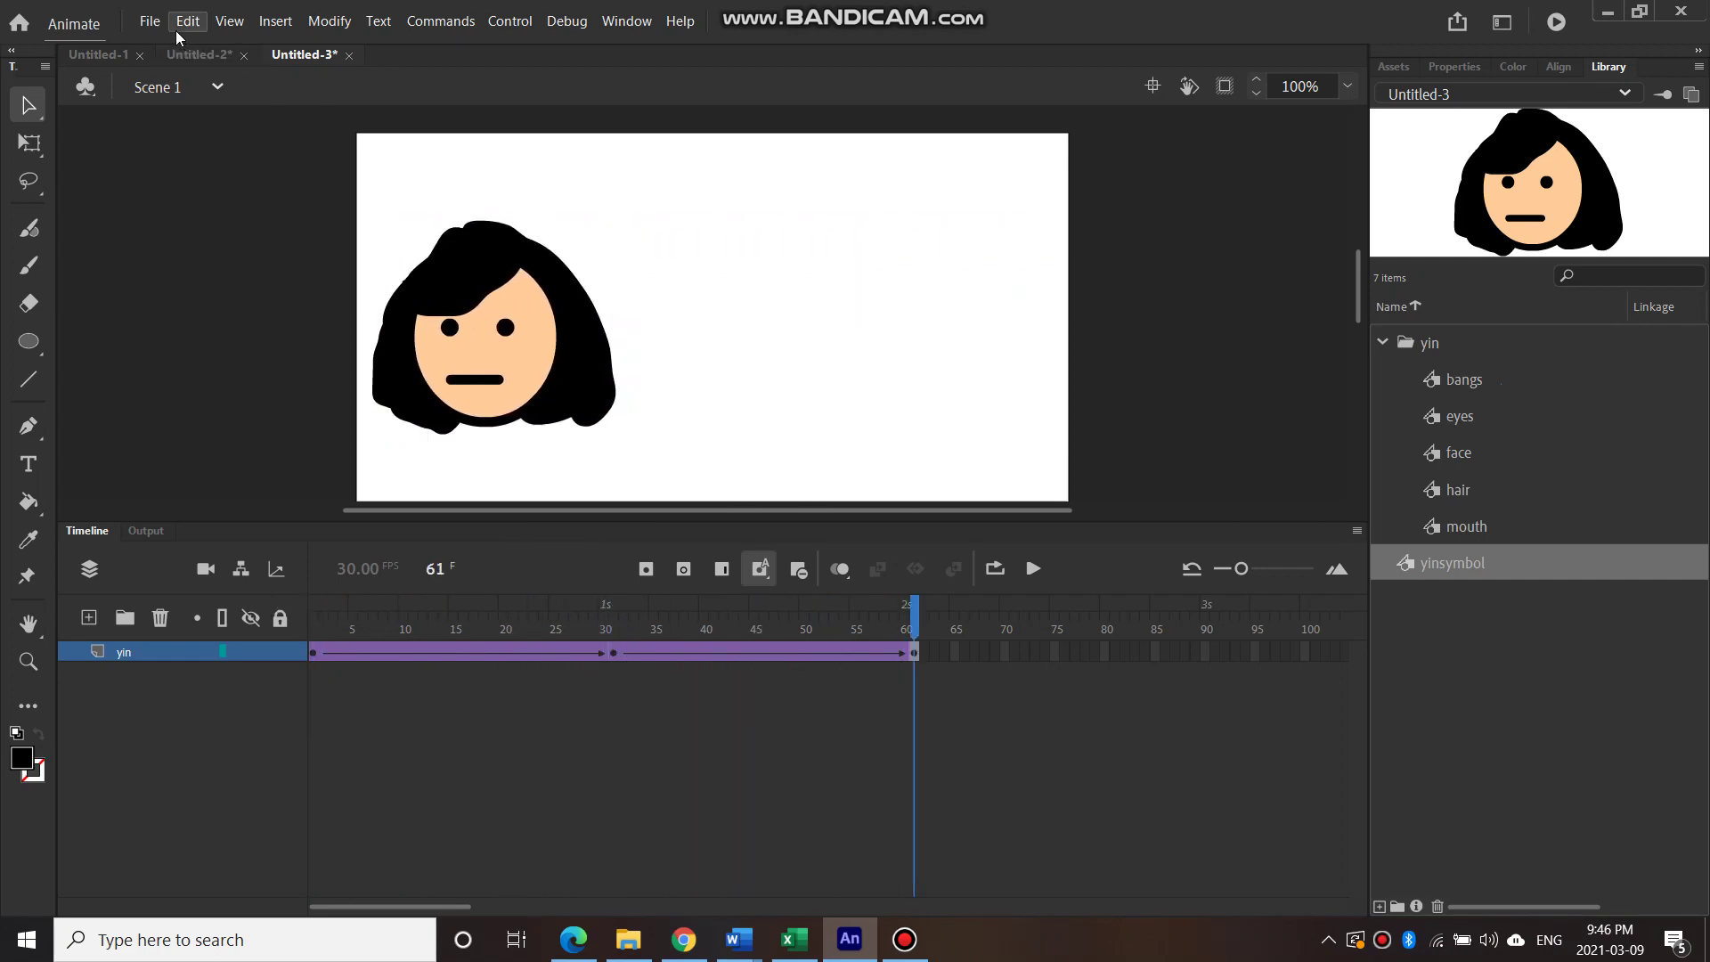
Export the animation as an animated GIF named yin in the animate folder
left_click(150, 21)
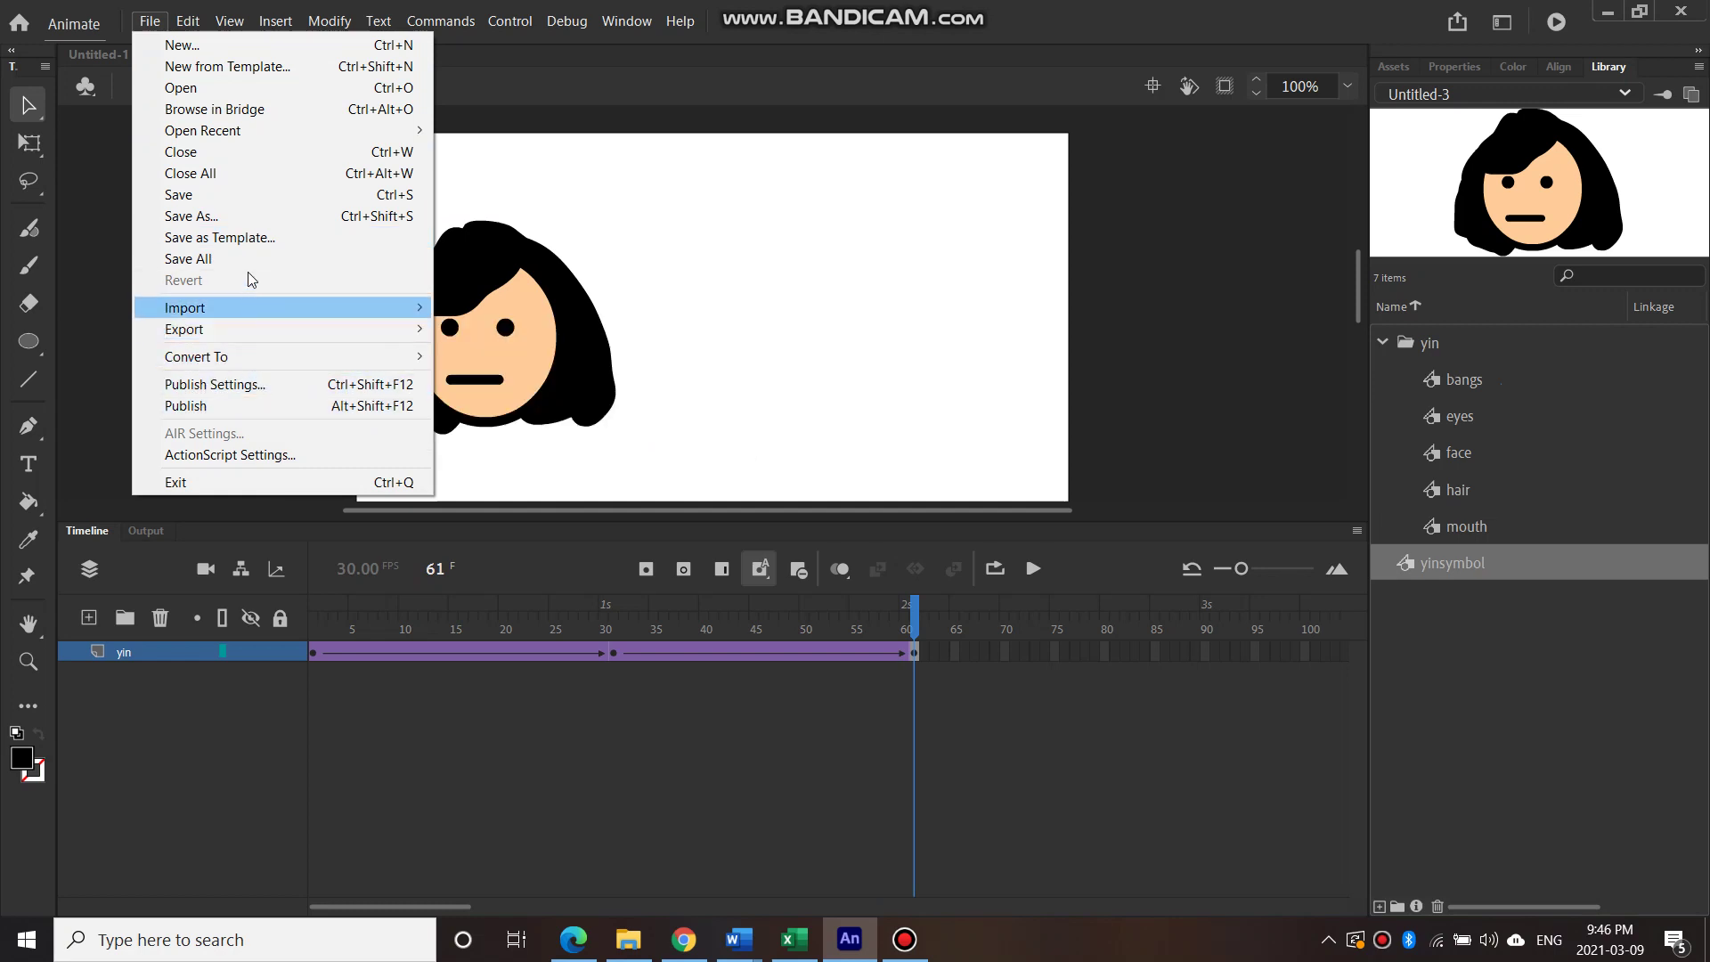
mouse_move(365, 328)
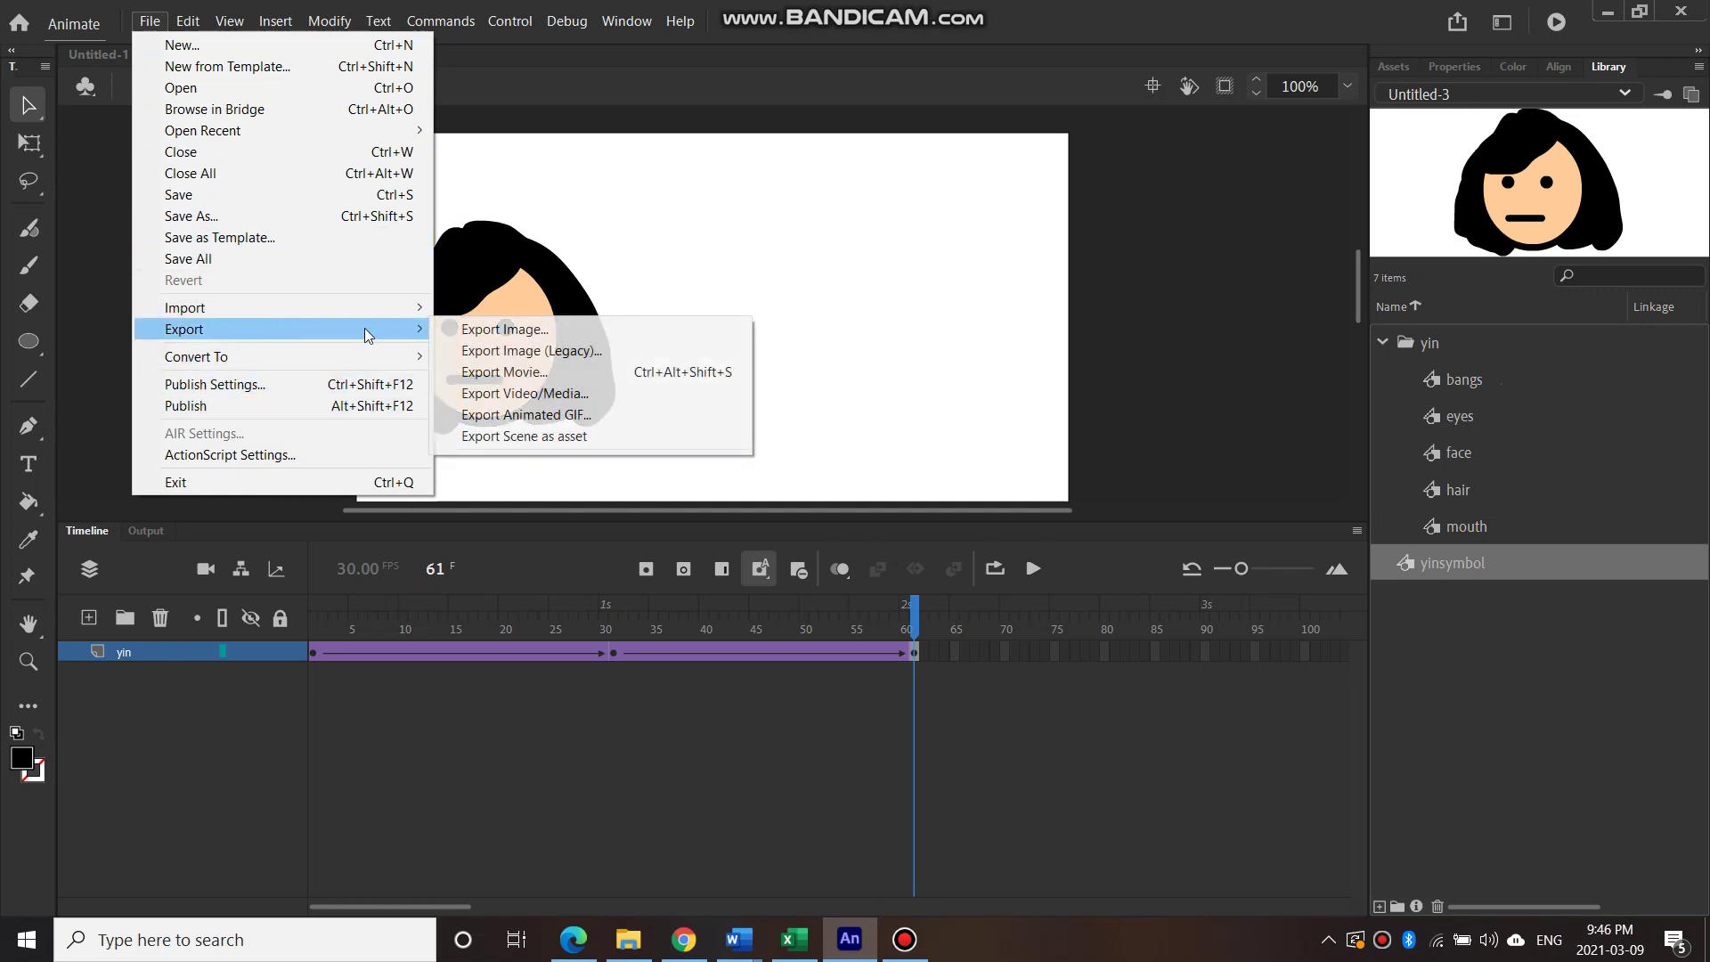
left_click(581, 415)
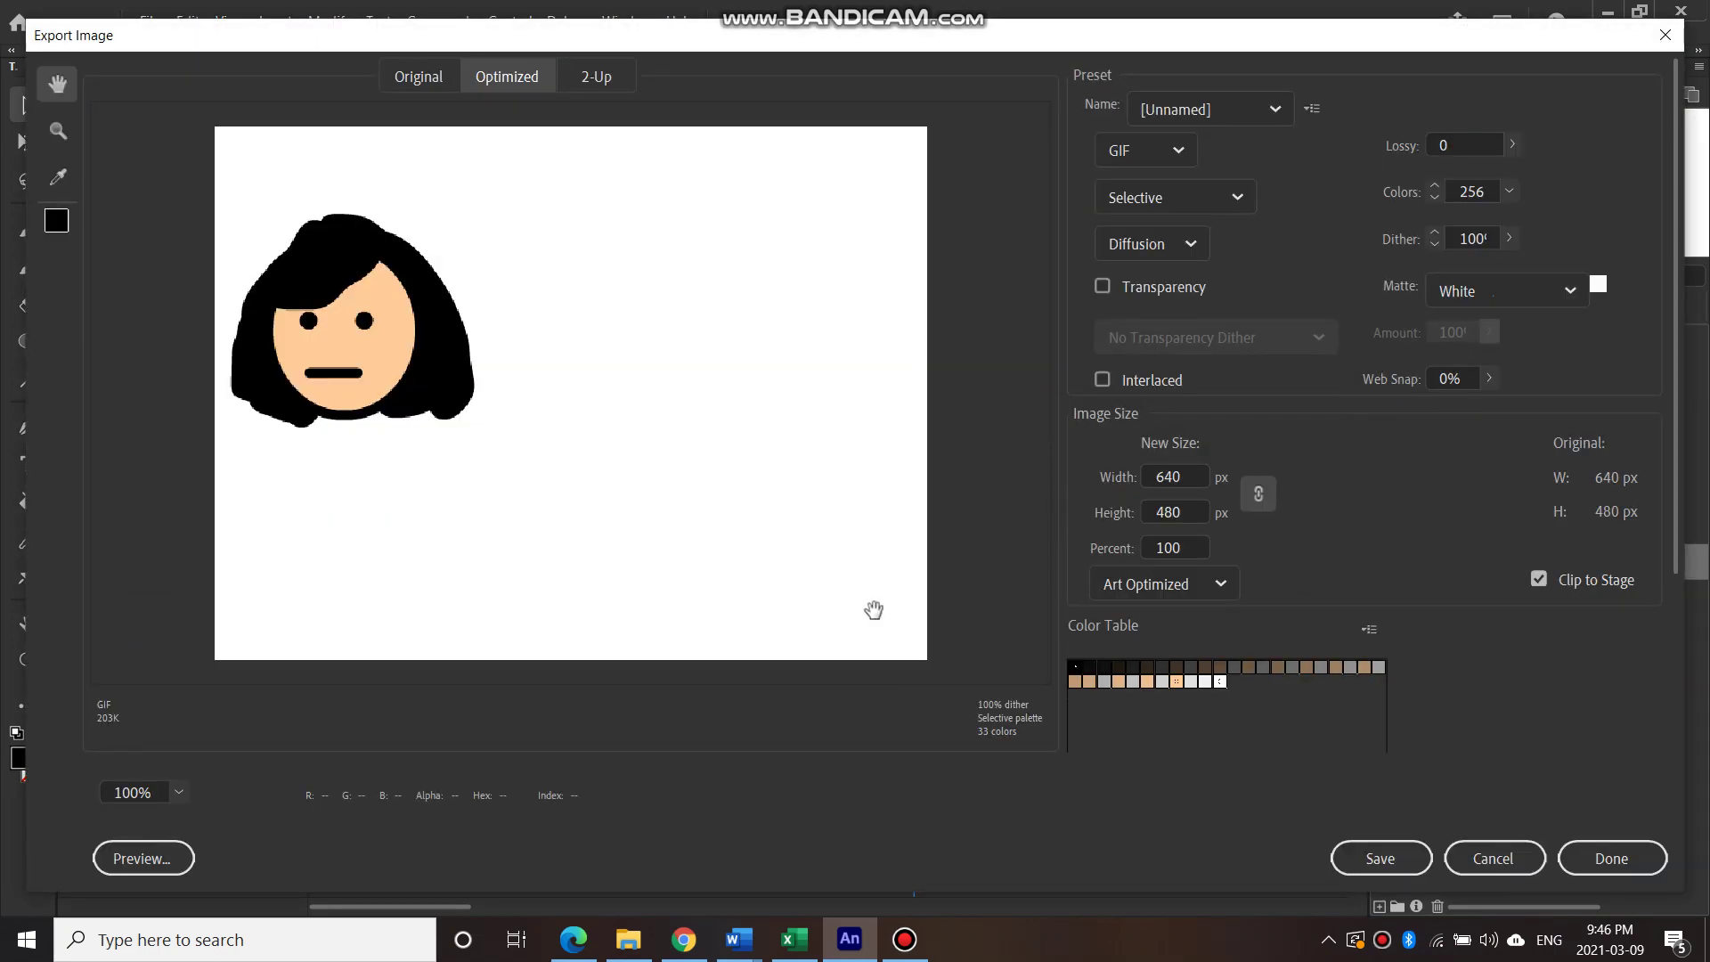
left_click(1381, 859)
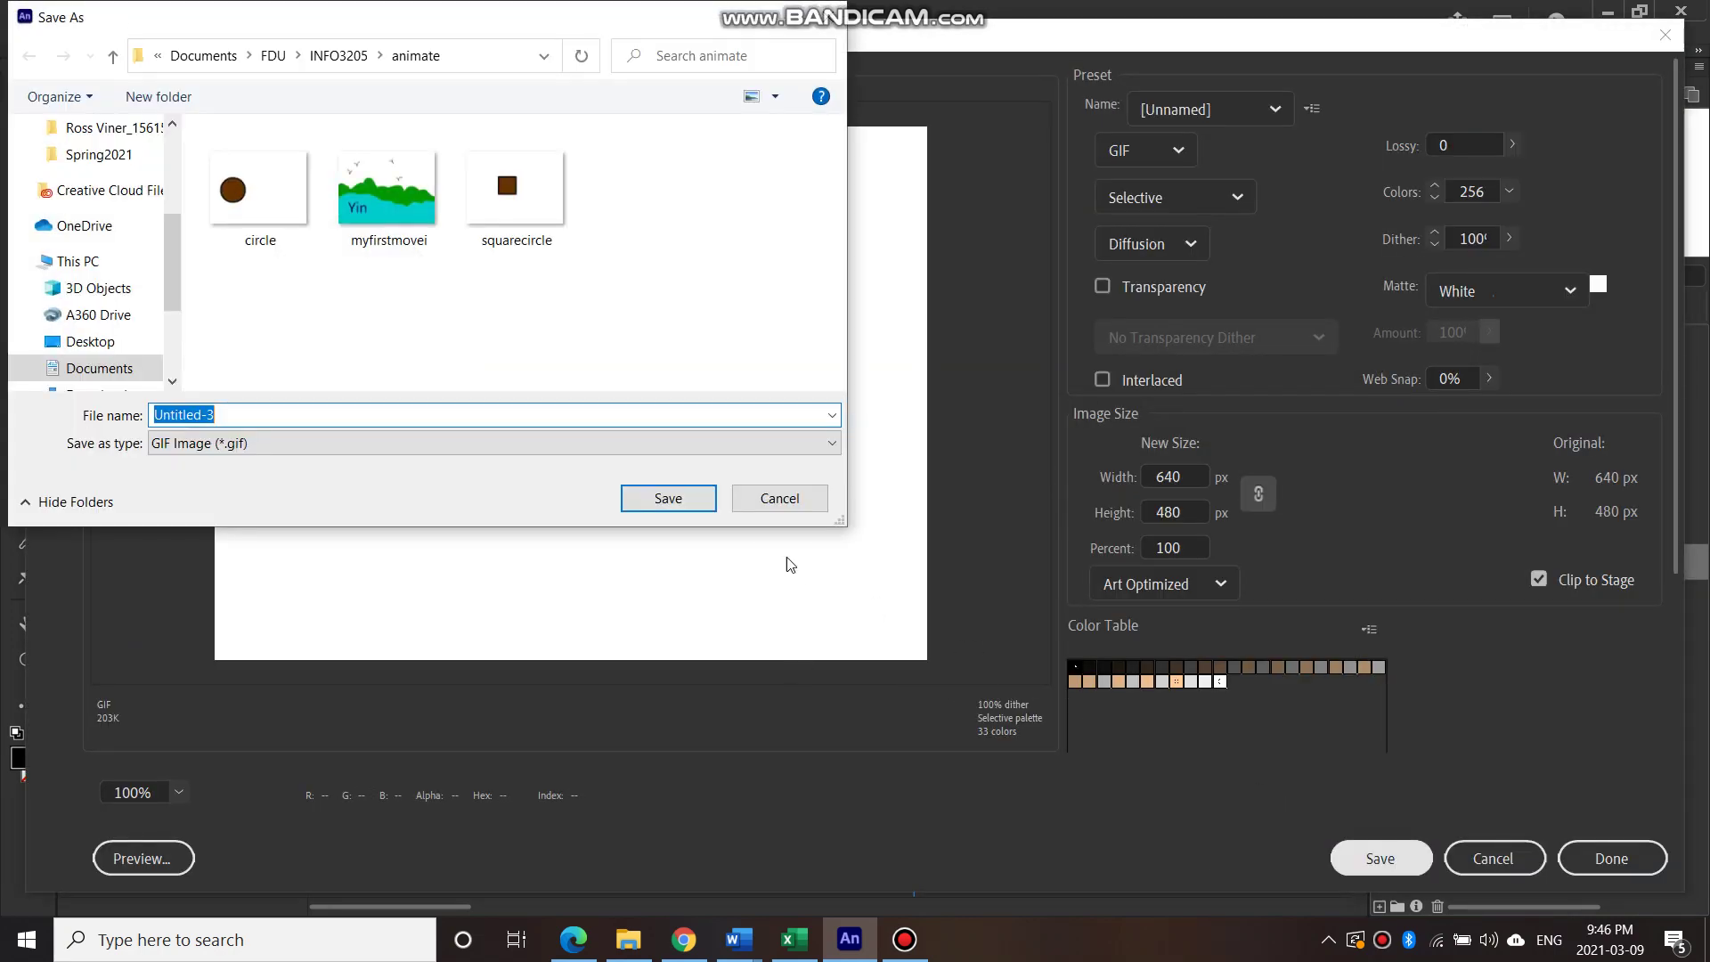
type("yin")
left_click(670, 499)
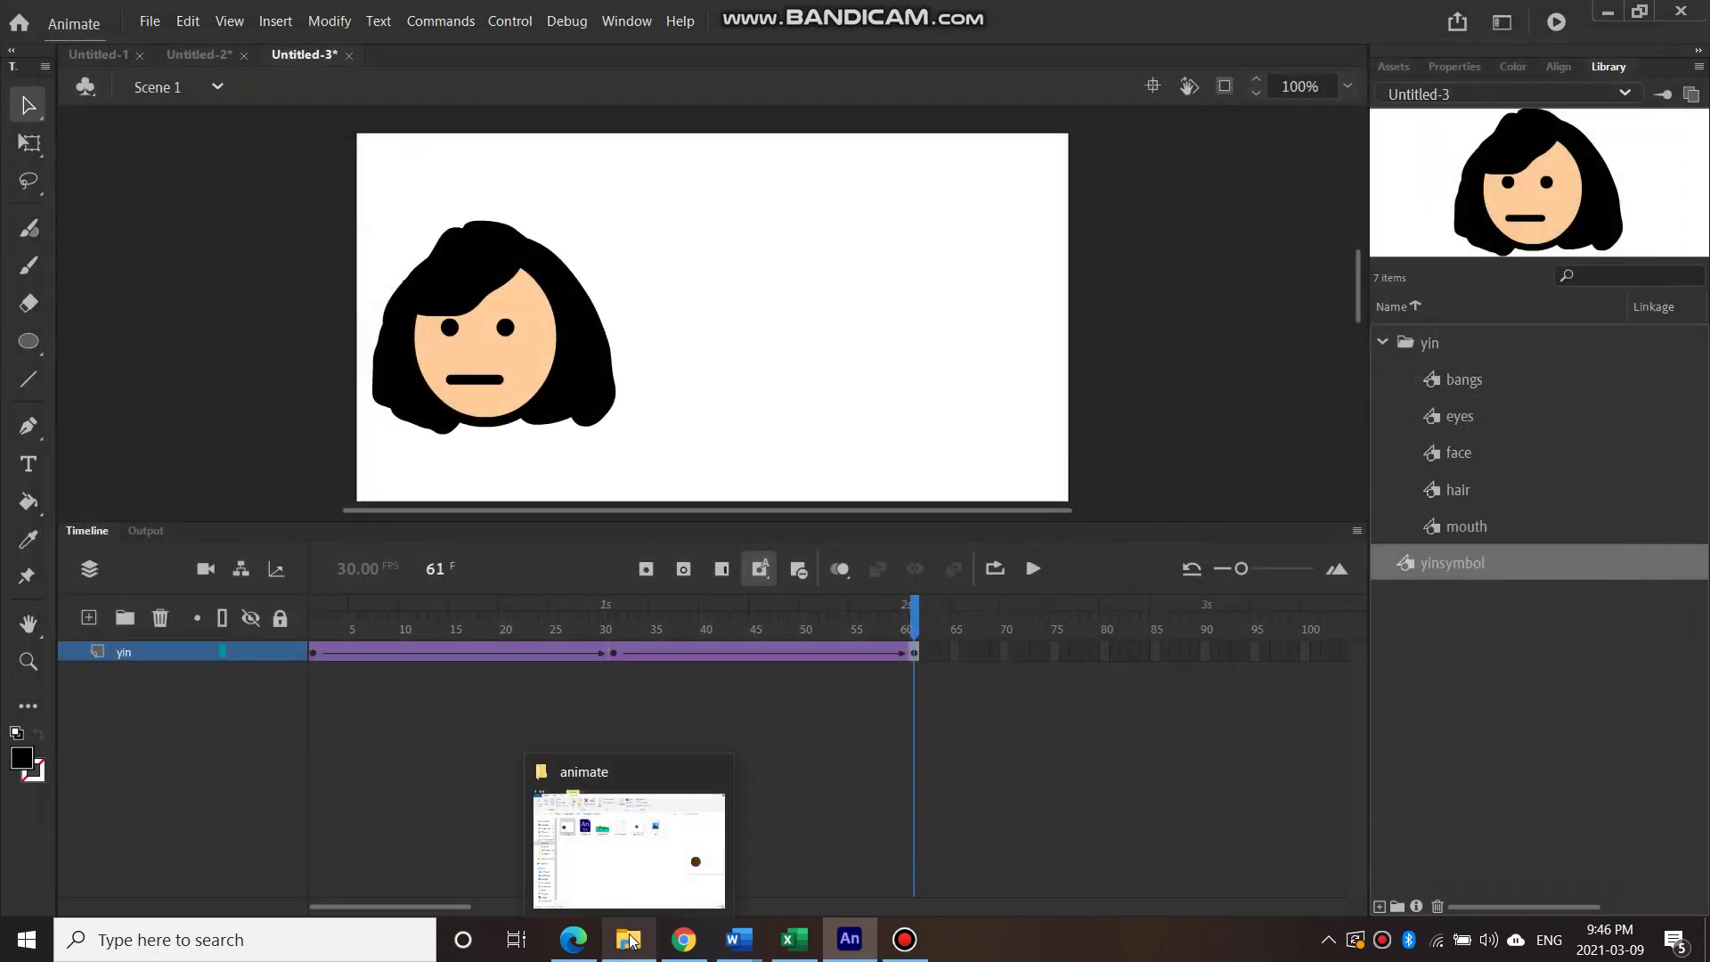
Switch to File Explorer, open the exported yin GIF from the animate folder to watch it, and close the viewer
left_click(628, 939)
double_click(854, 332)
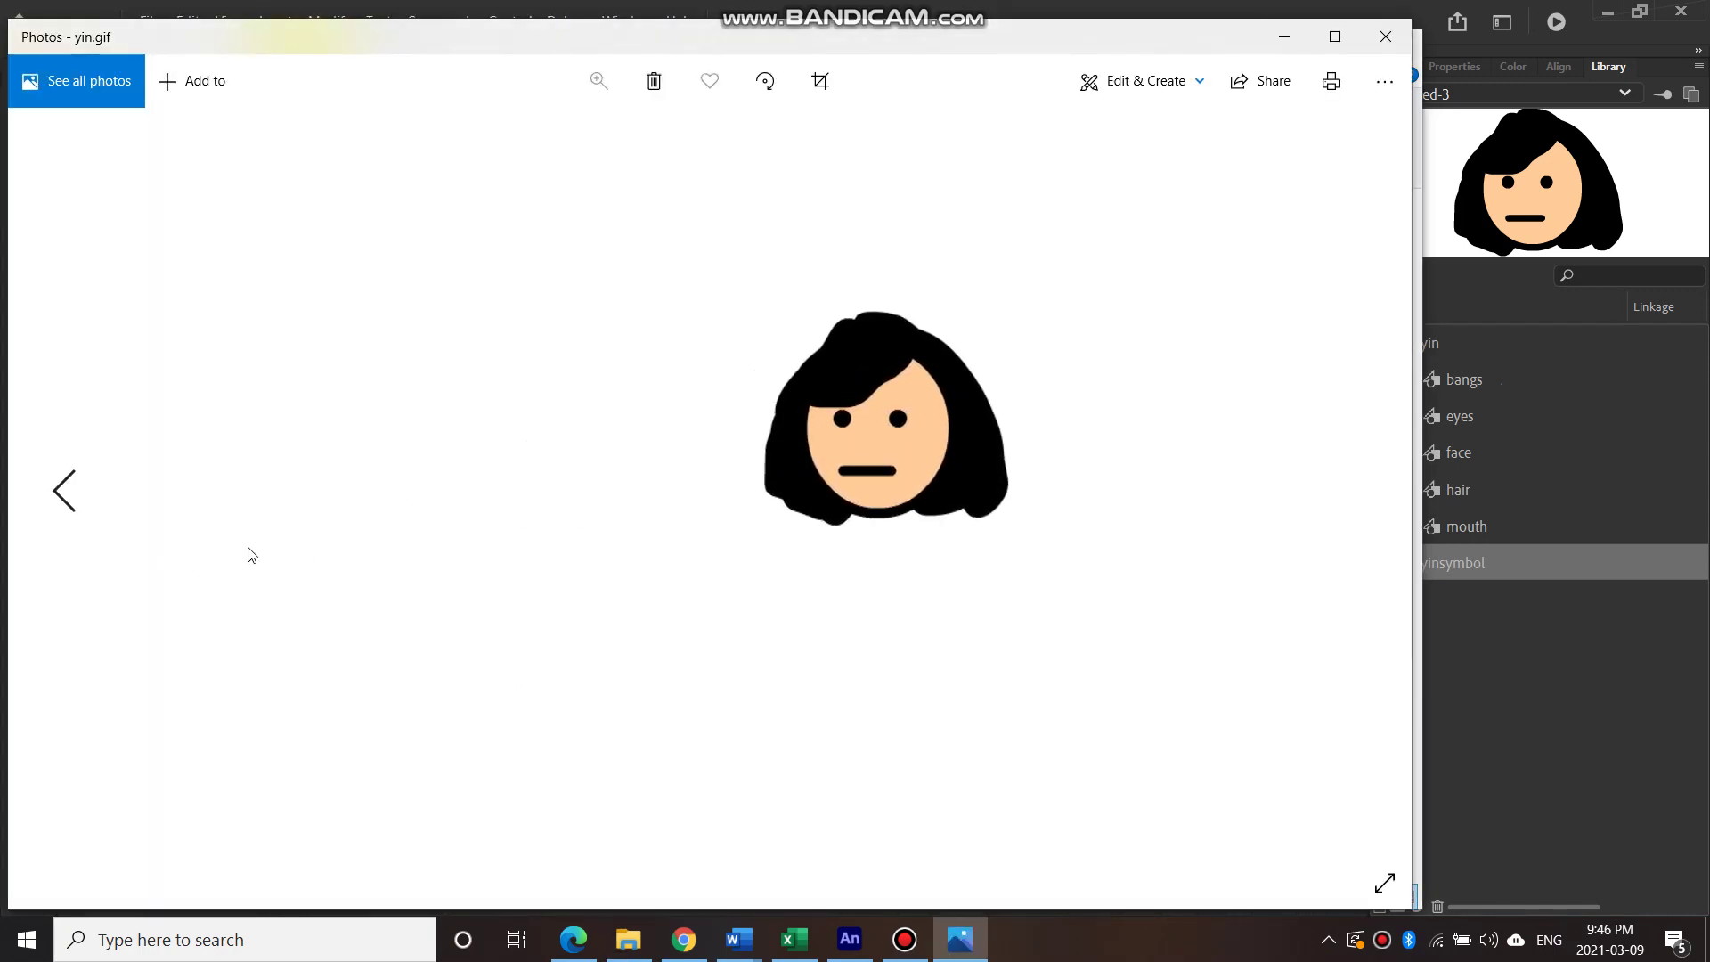
left_click(1405, 45)
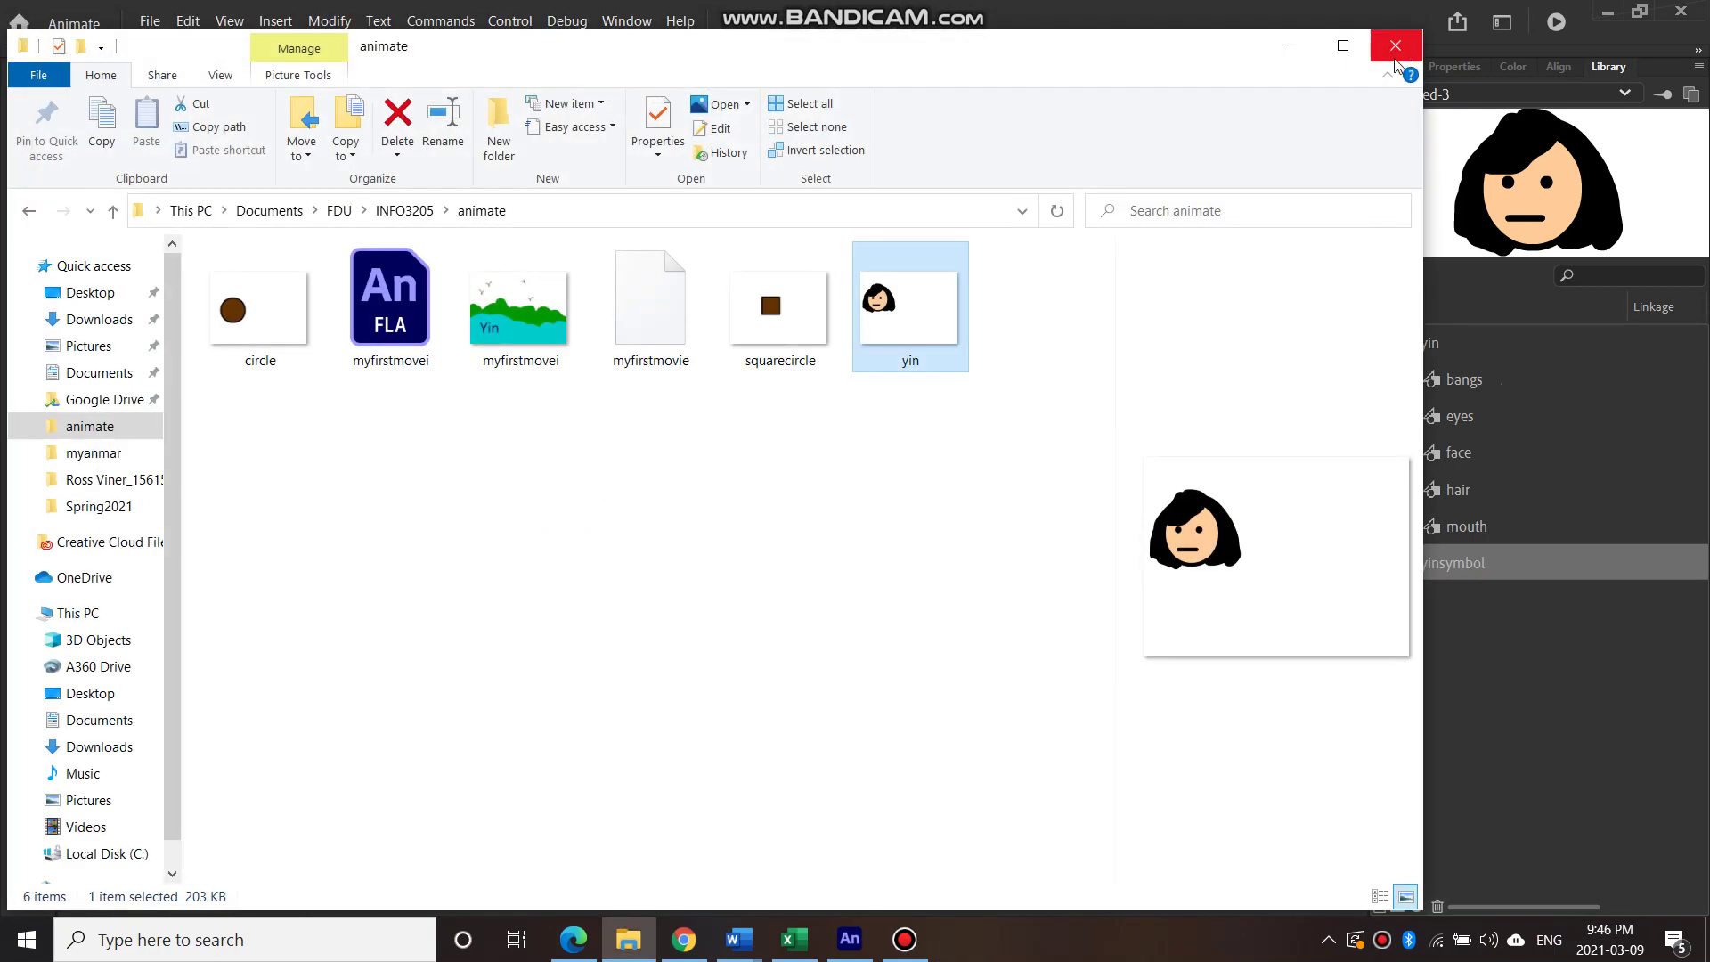
left_click(914, 955)
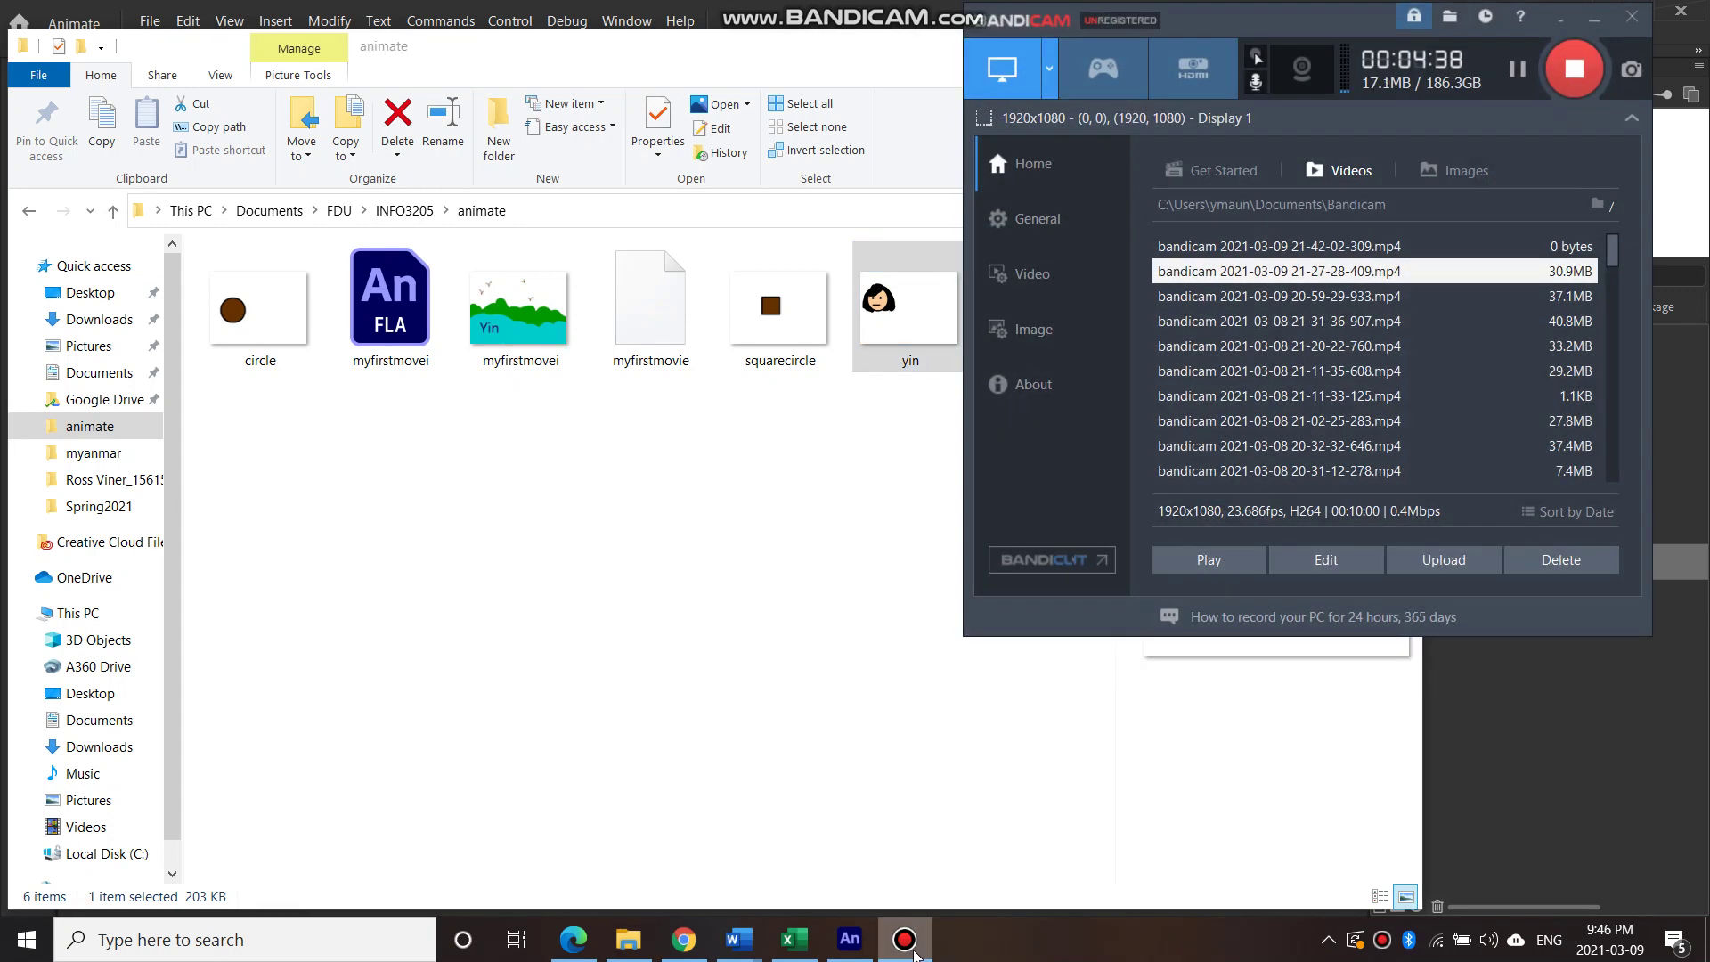
left_click(1562, 23)
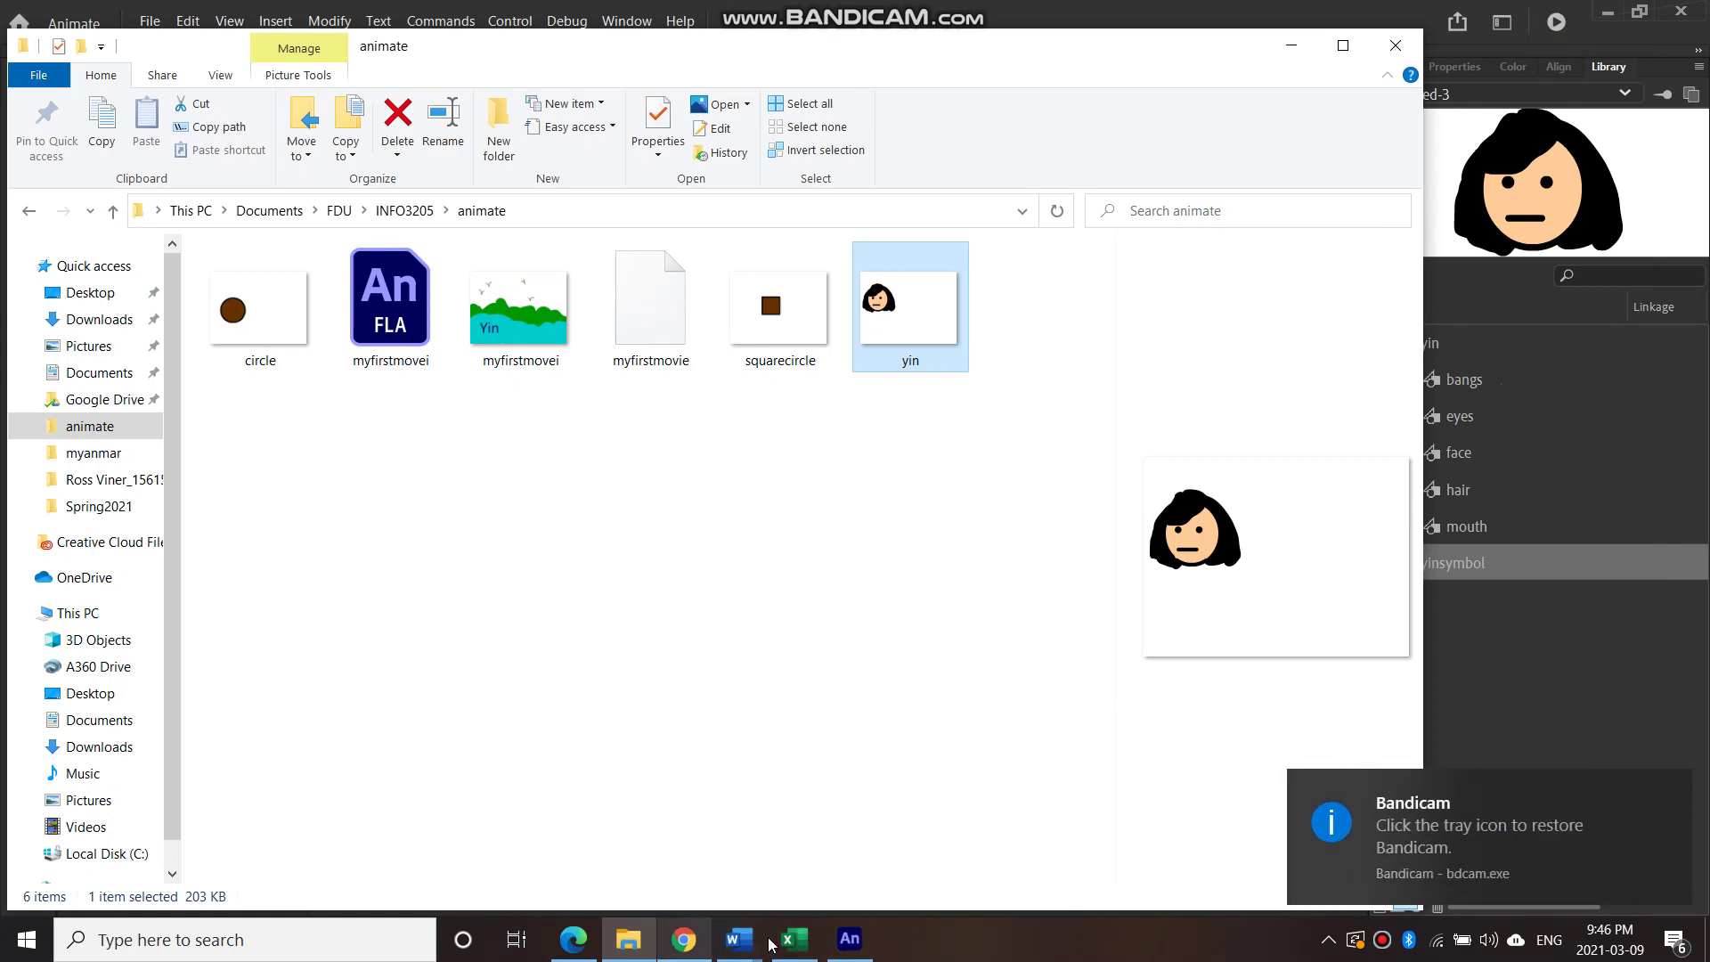
Switch back to Adobe Animate and open the head's yinsymbol for editing in place at frame 61
left_click(848, 942)
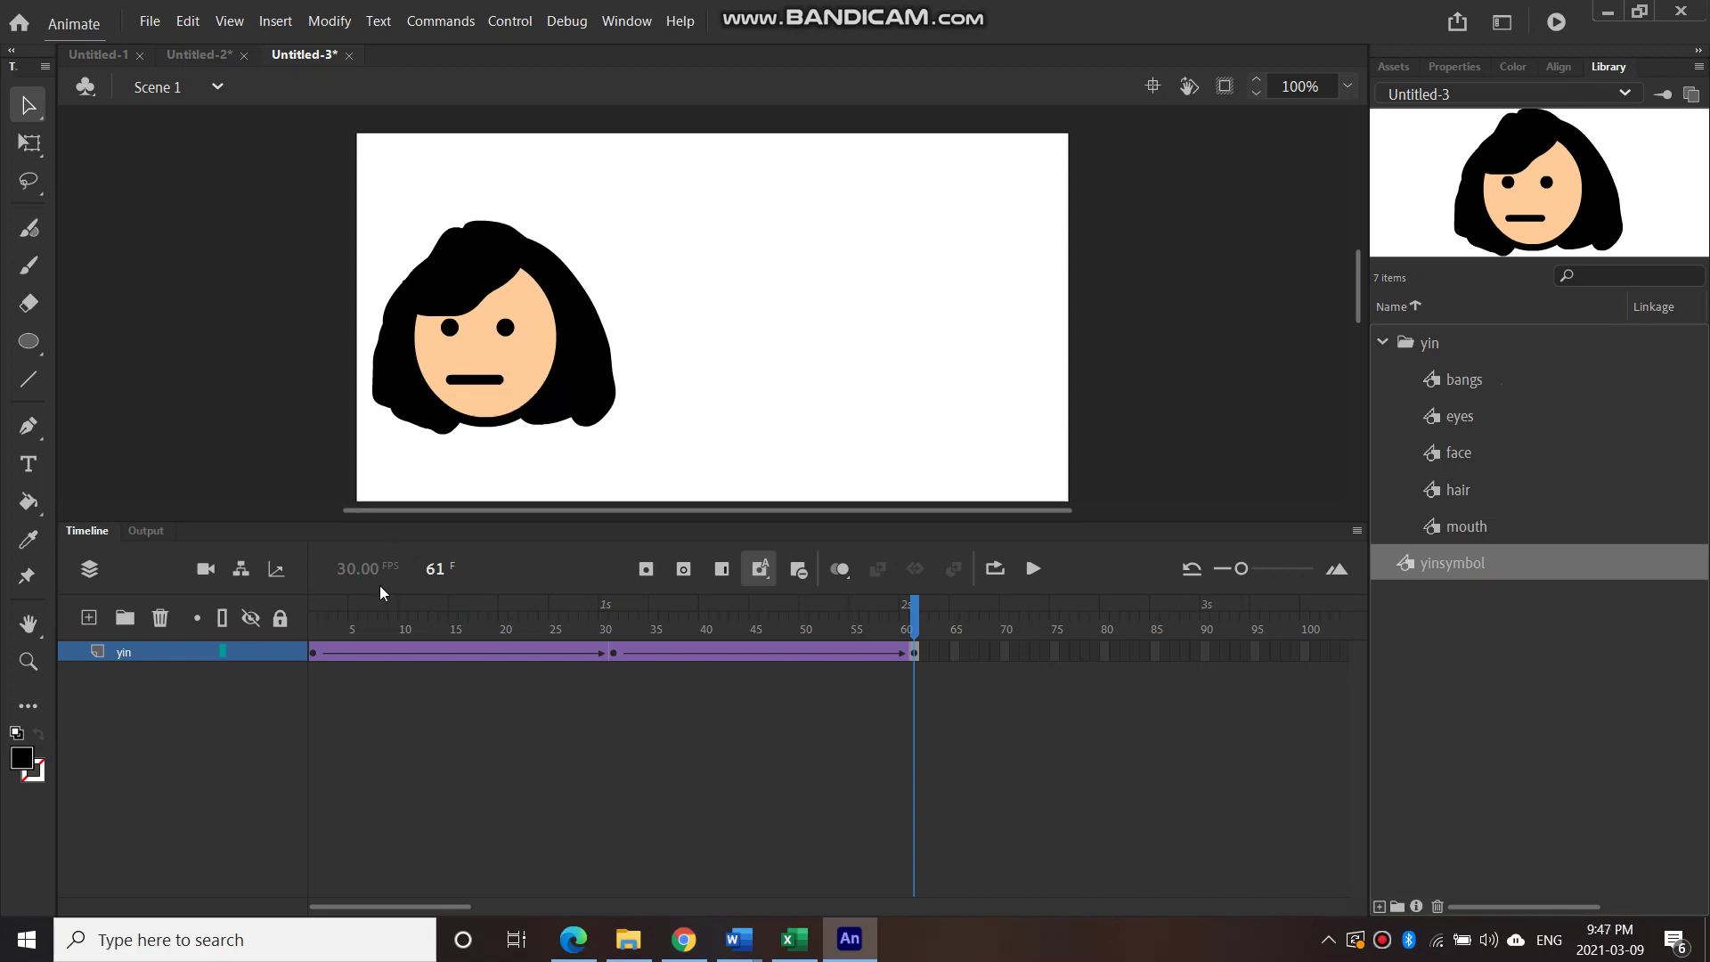
left_click(475, 381)
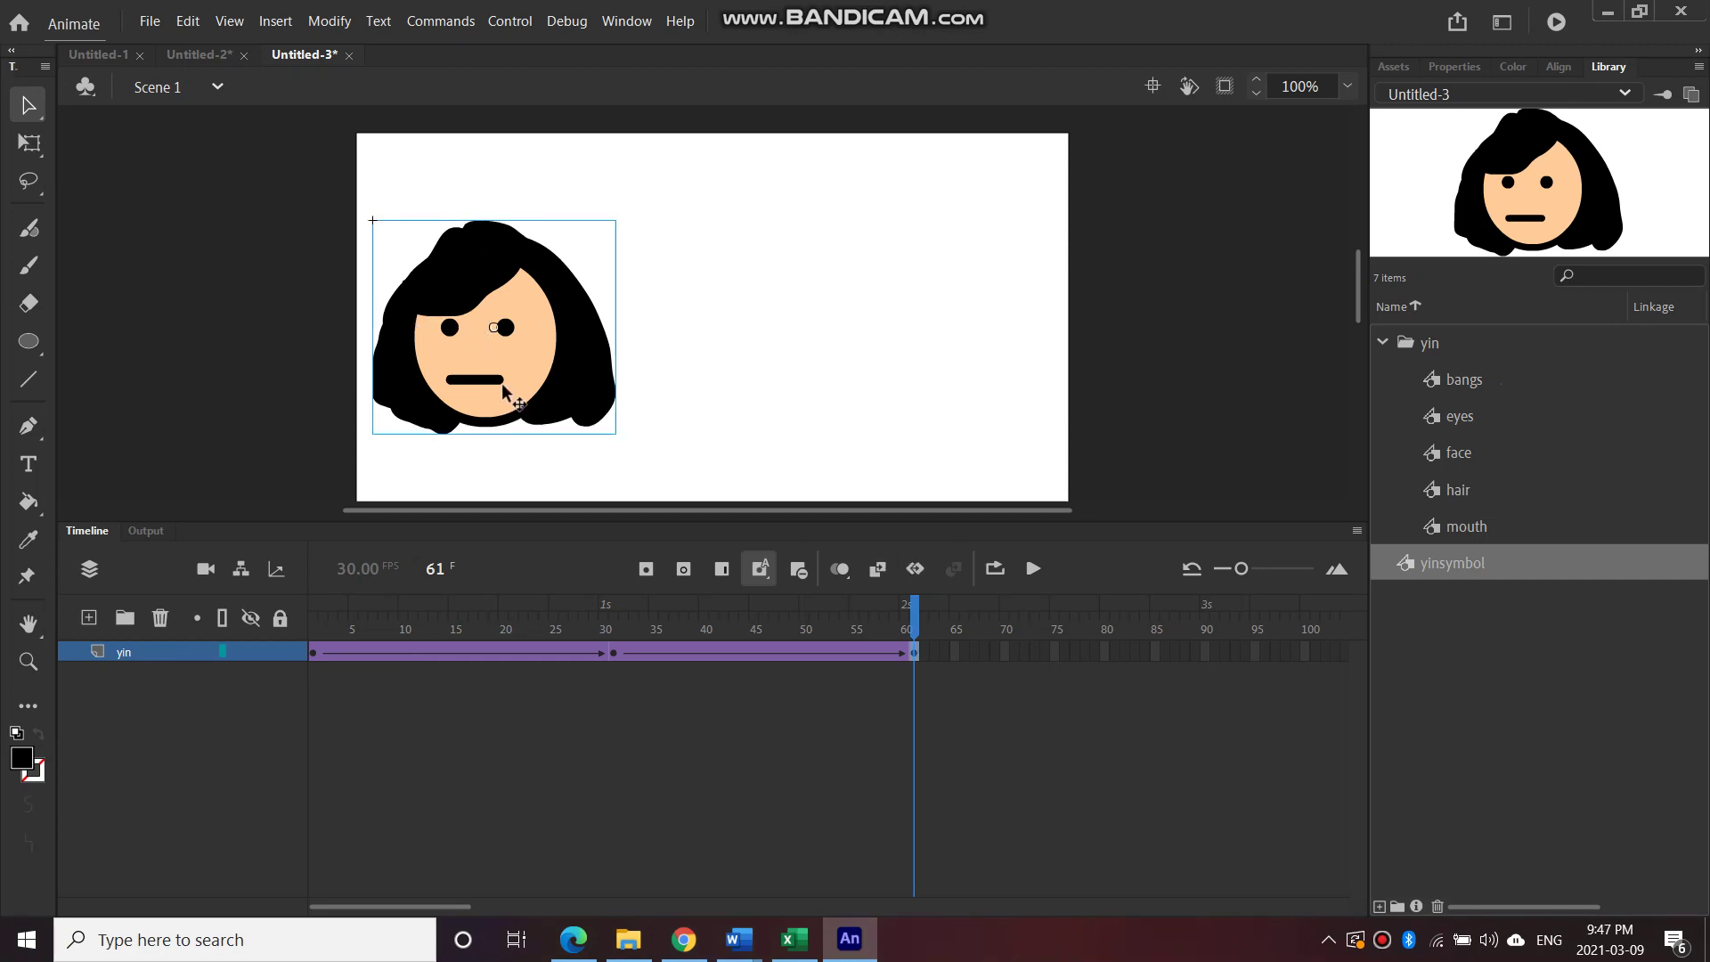
double_click(482, 404)
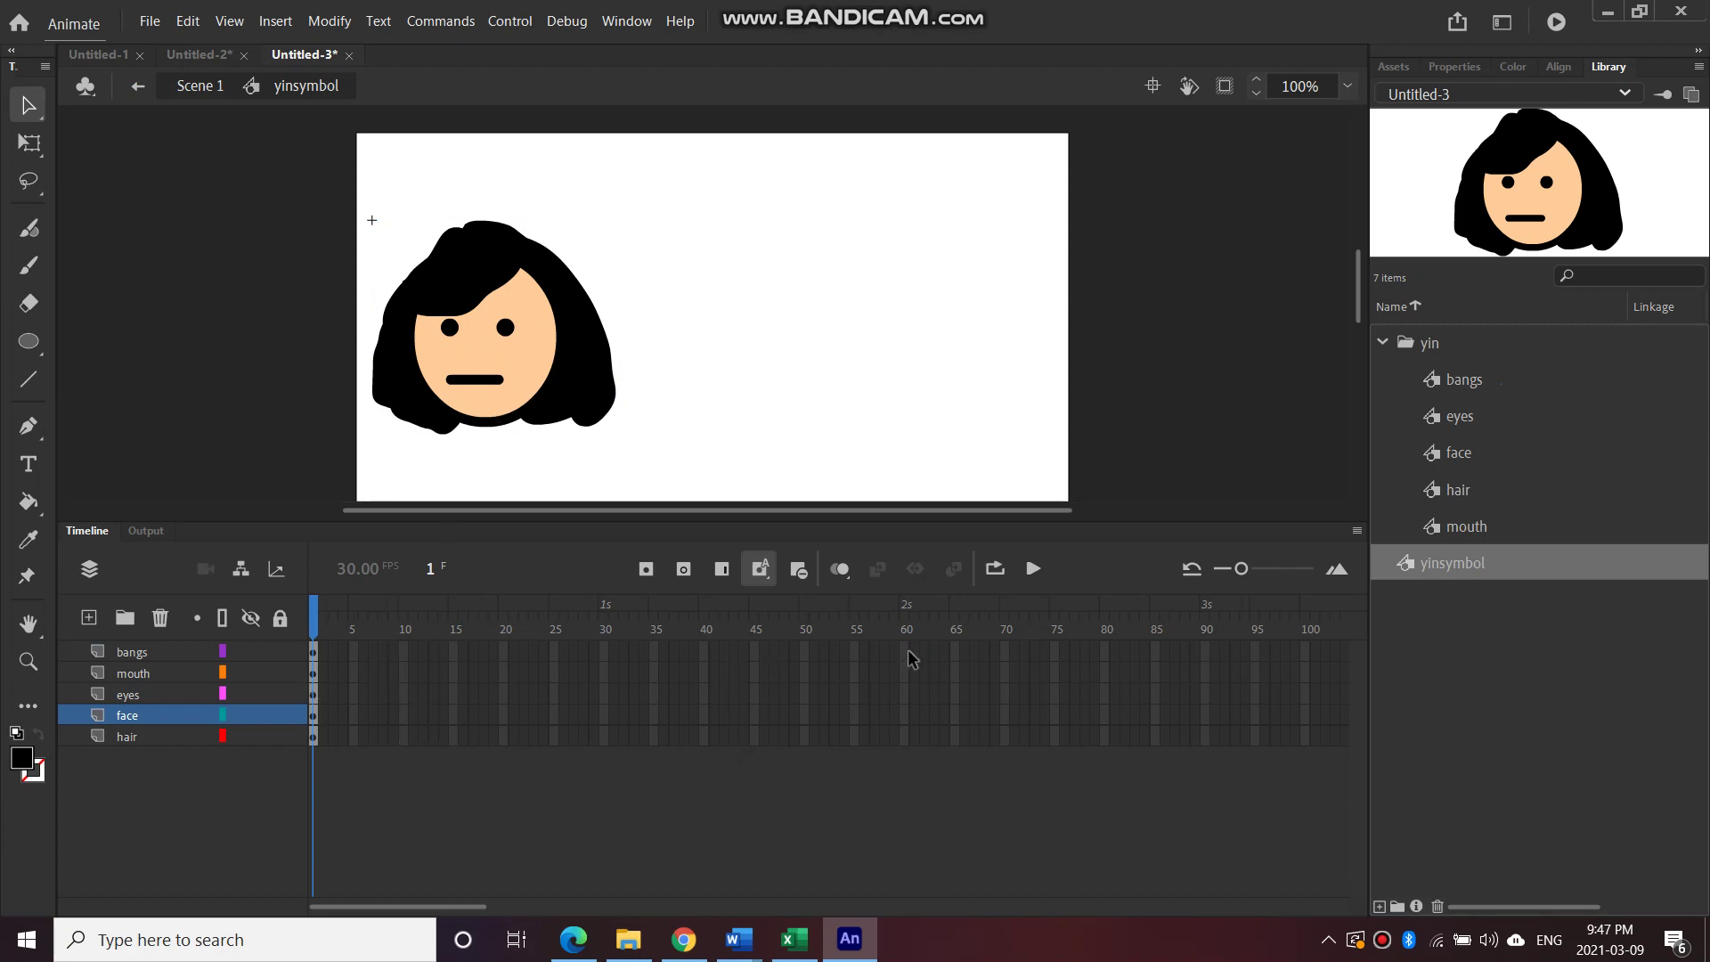
Extend the bangs, mouth, eyes, face and hair layers inside yinsymbol by inserting frames through frame 30
left_click(605, 652)
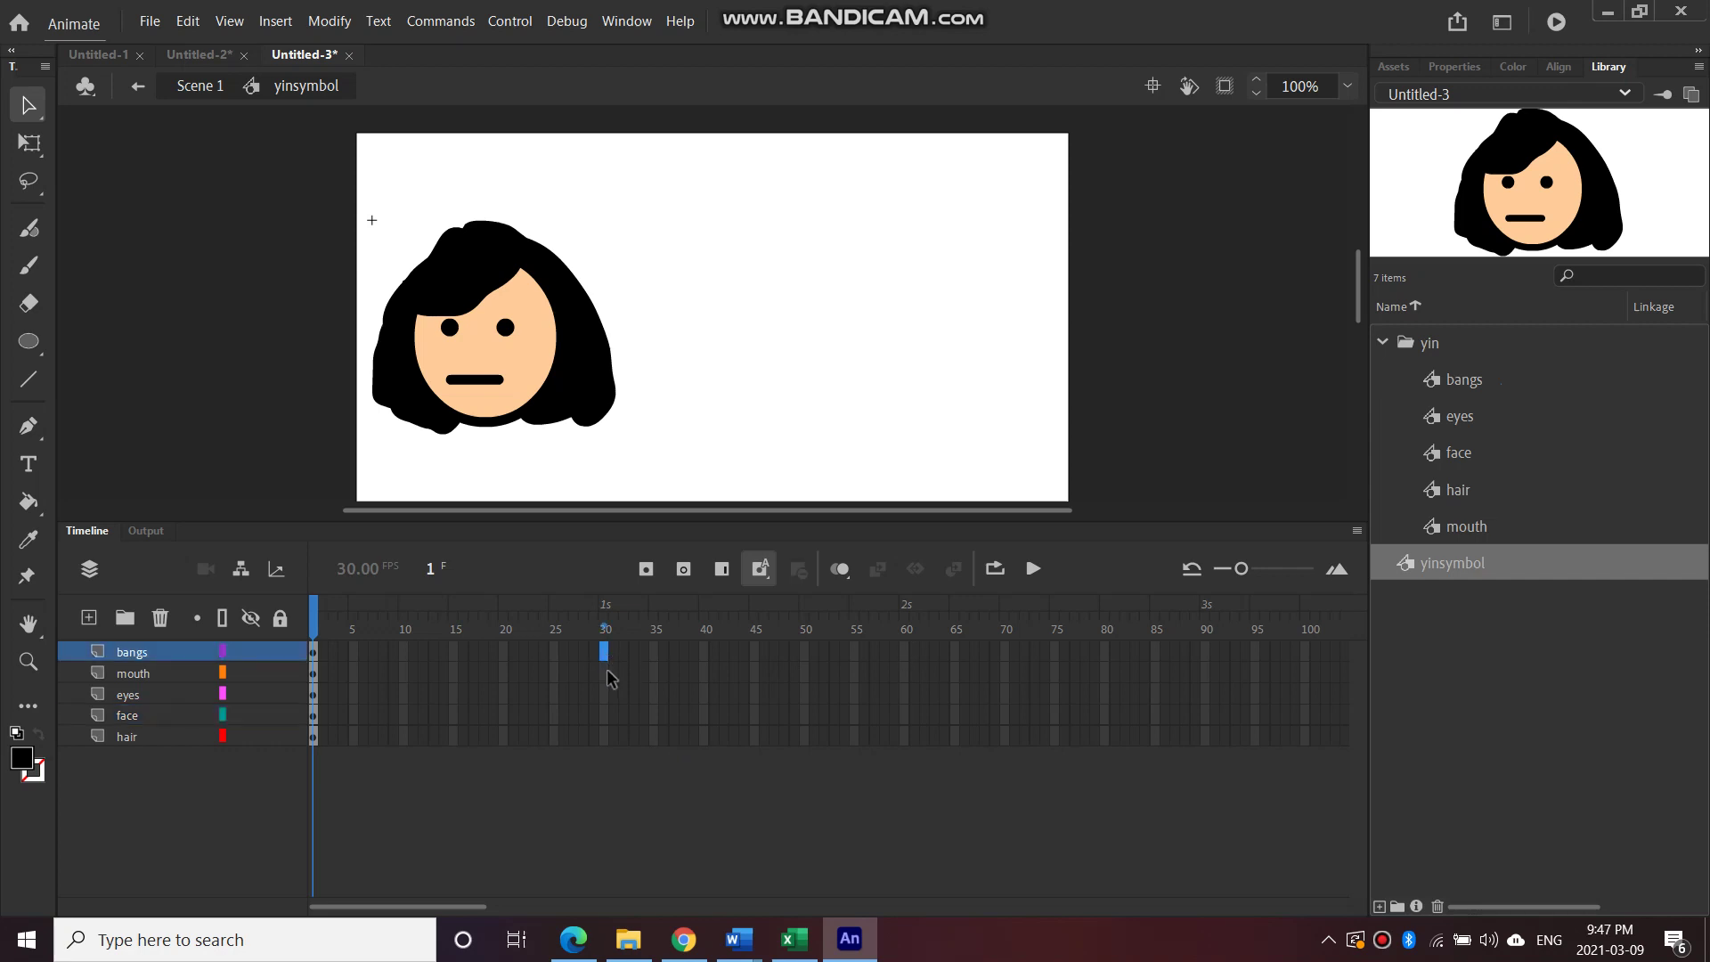
left_click(602, 740, "shift")
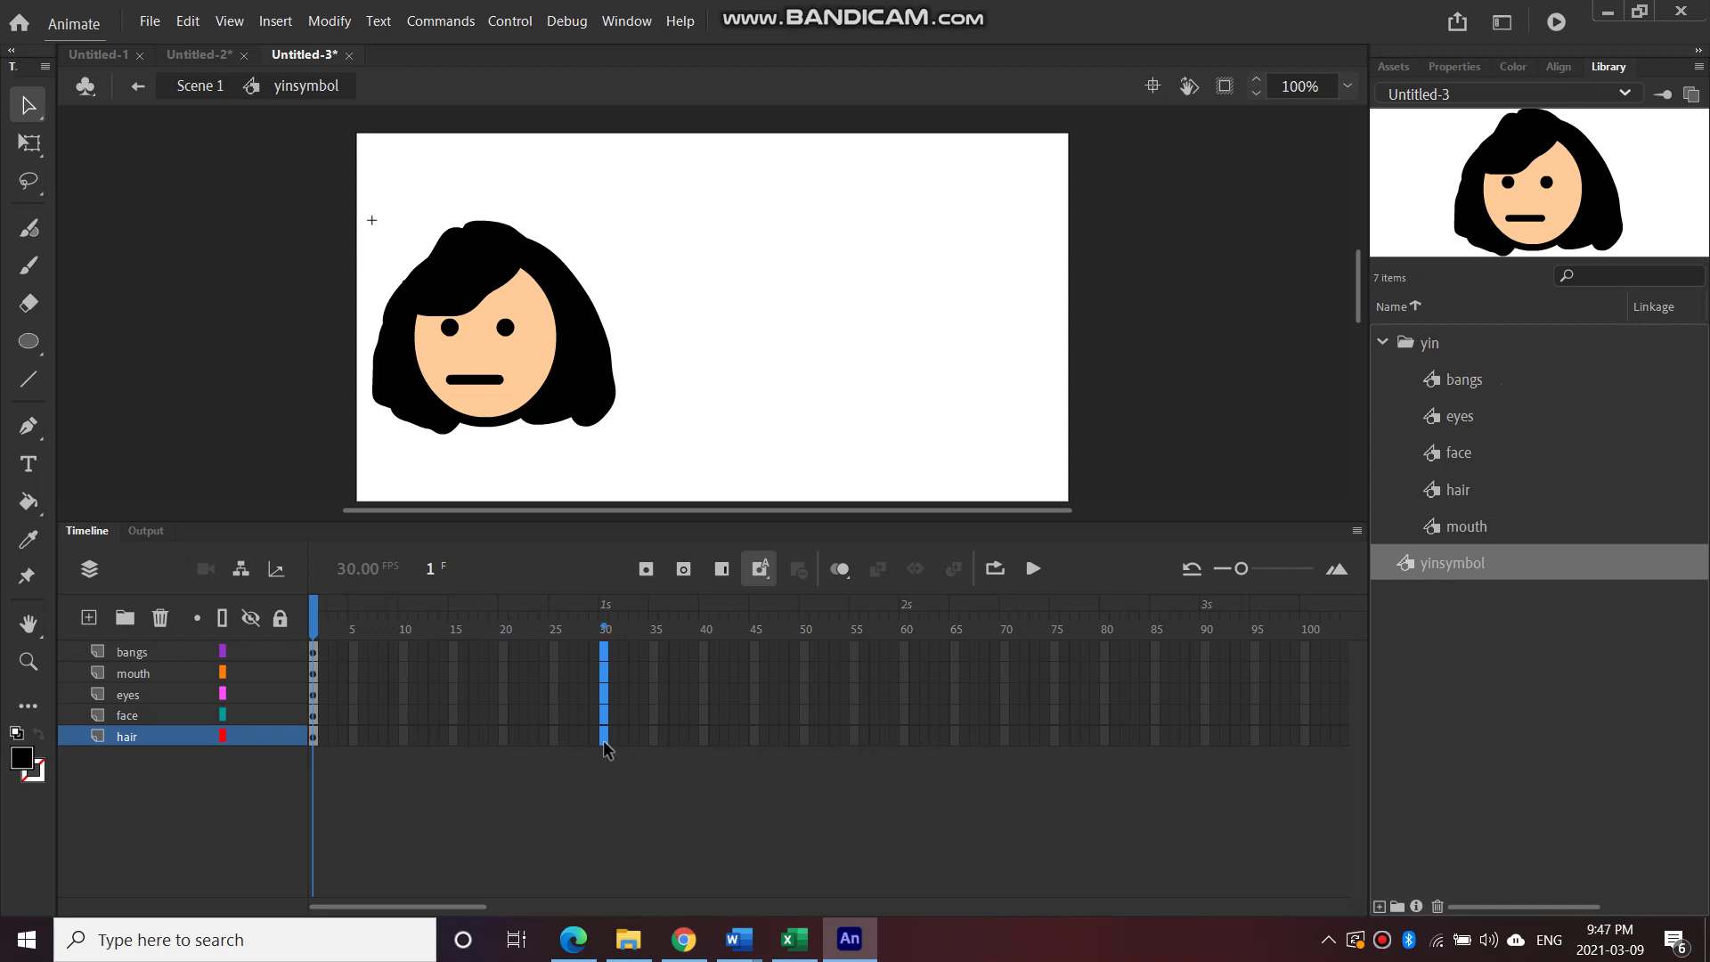
right_click(602, 740)
left_click(697, 269)
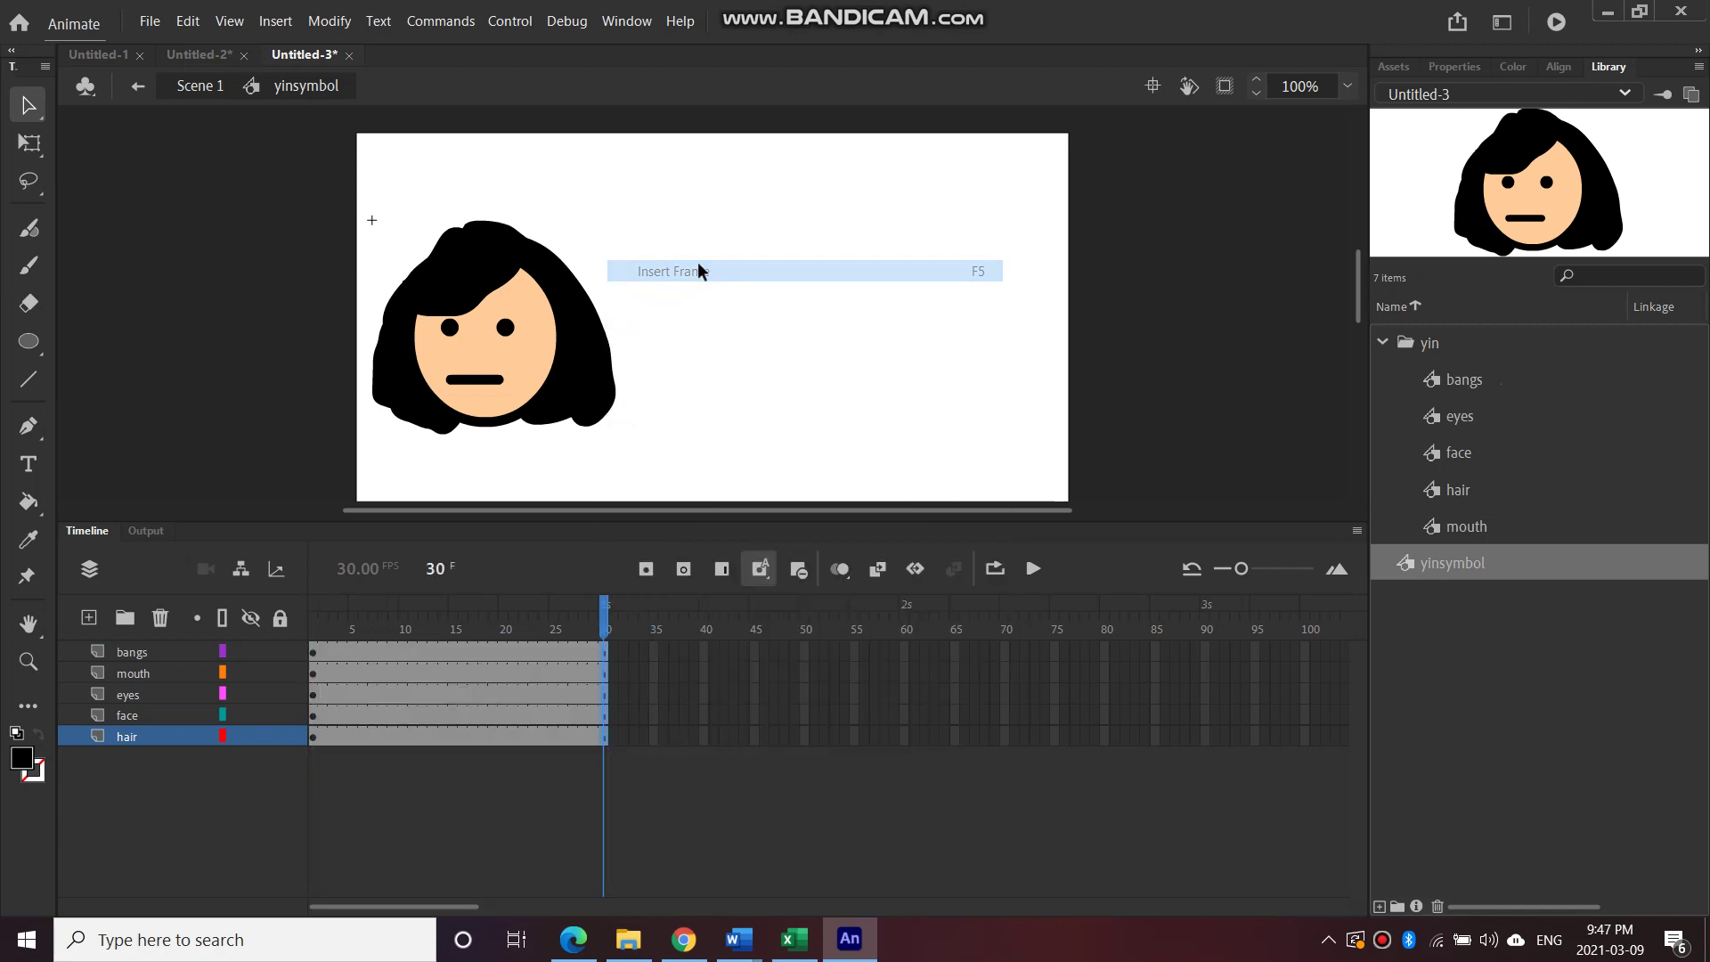
left_click(522, 821)
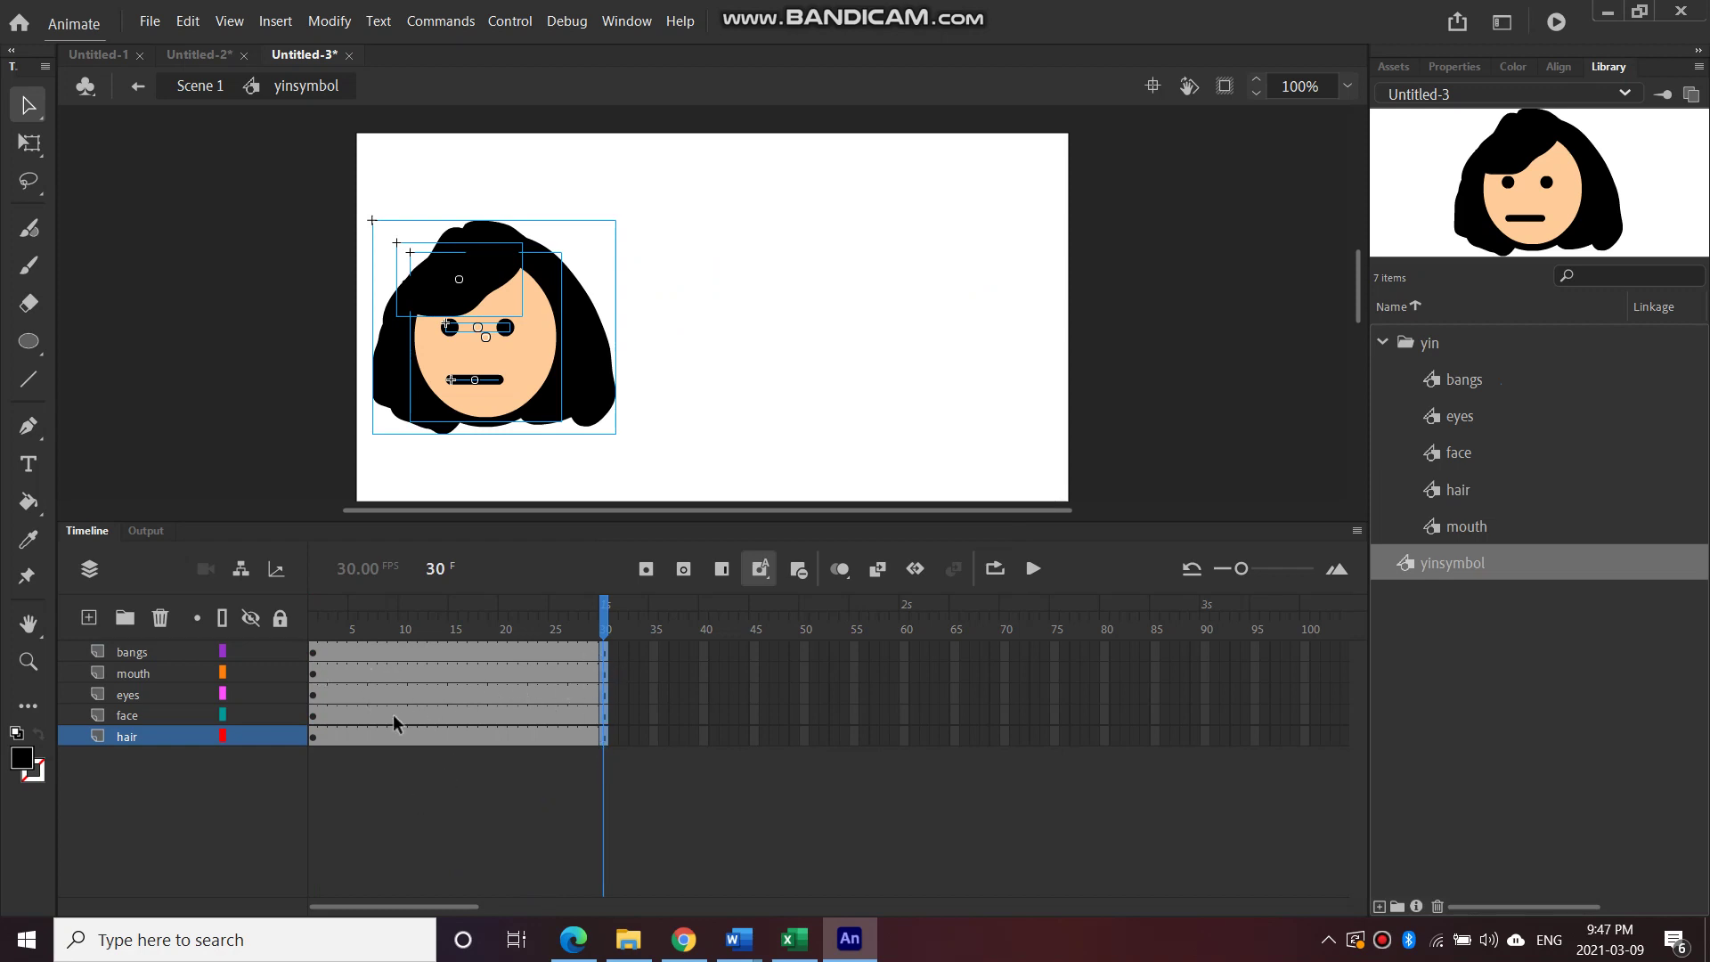
left_click_drag(605, 619, 323, 625)
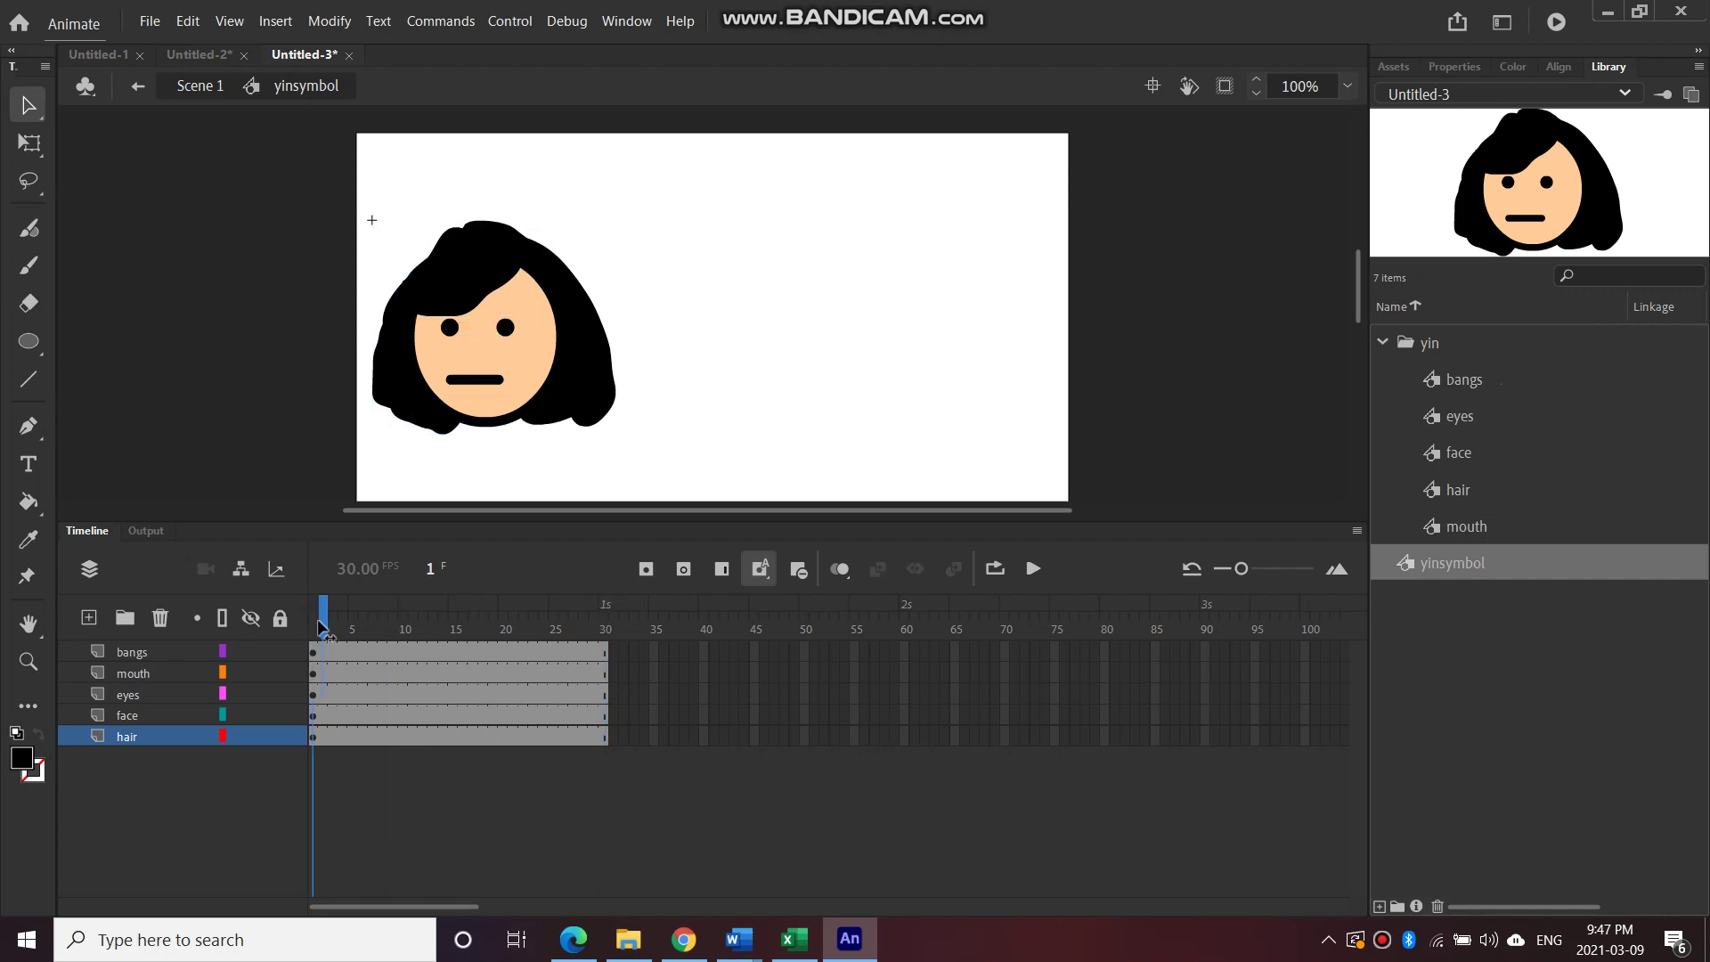
Insert keyframes on the mouth layer at frames 15 and 30
left_click(469, 384)
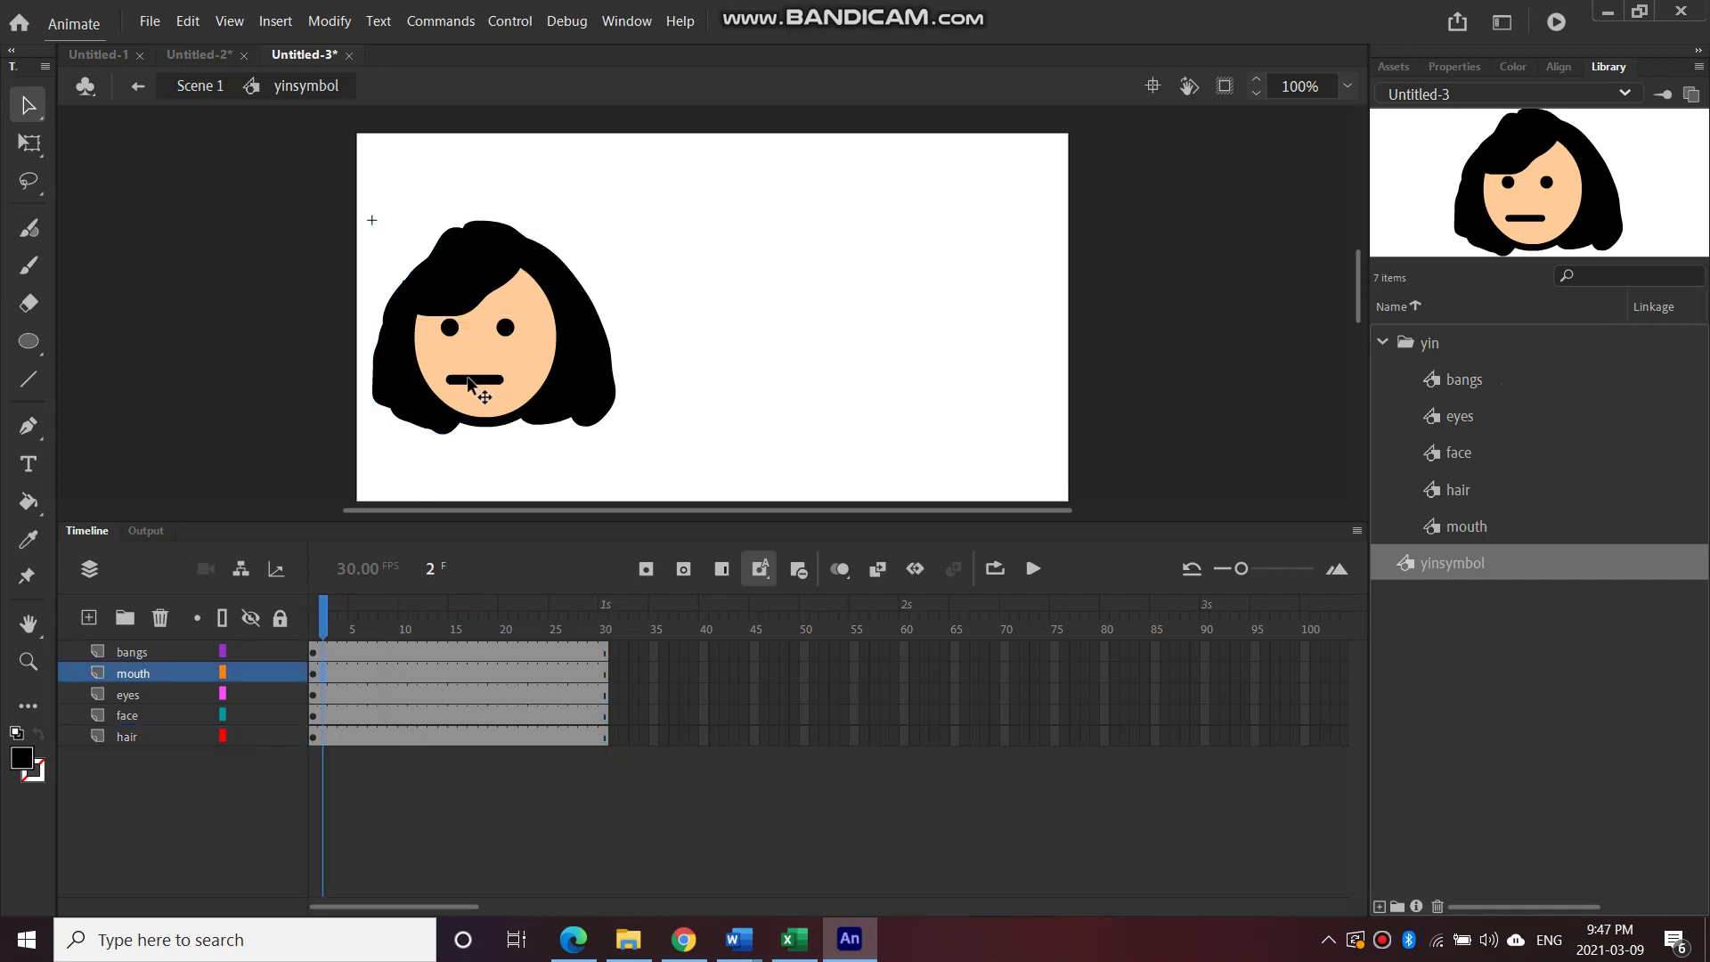
left_click(604, 674)
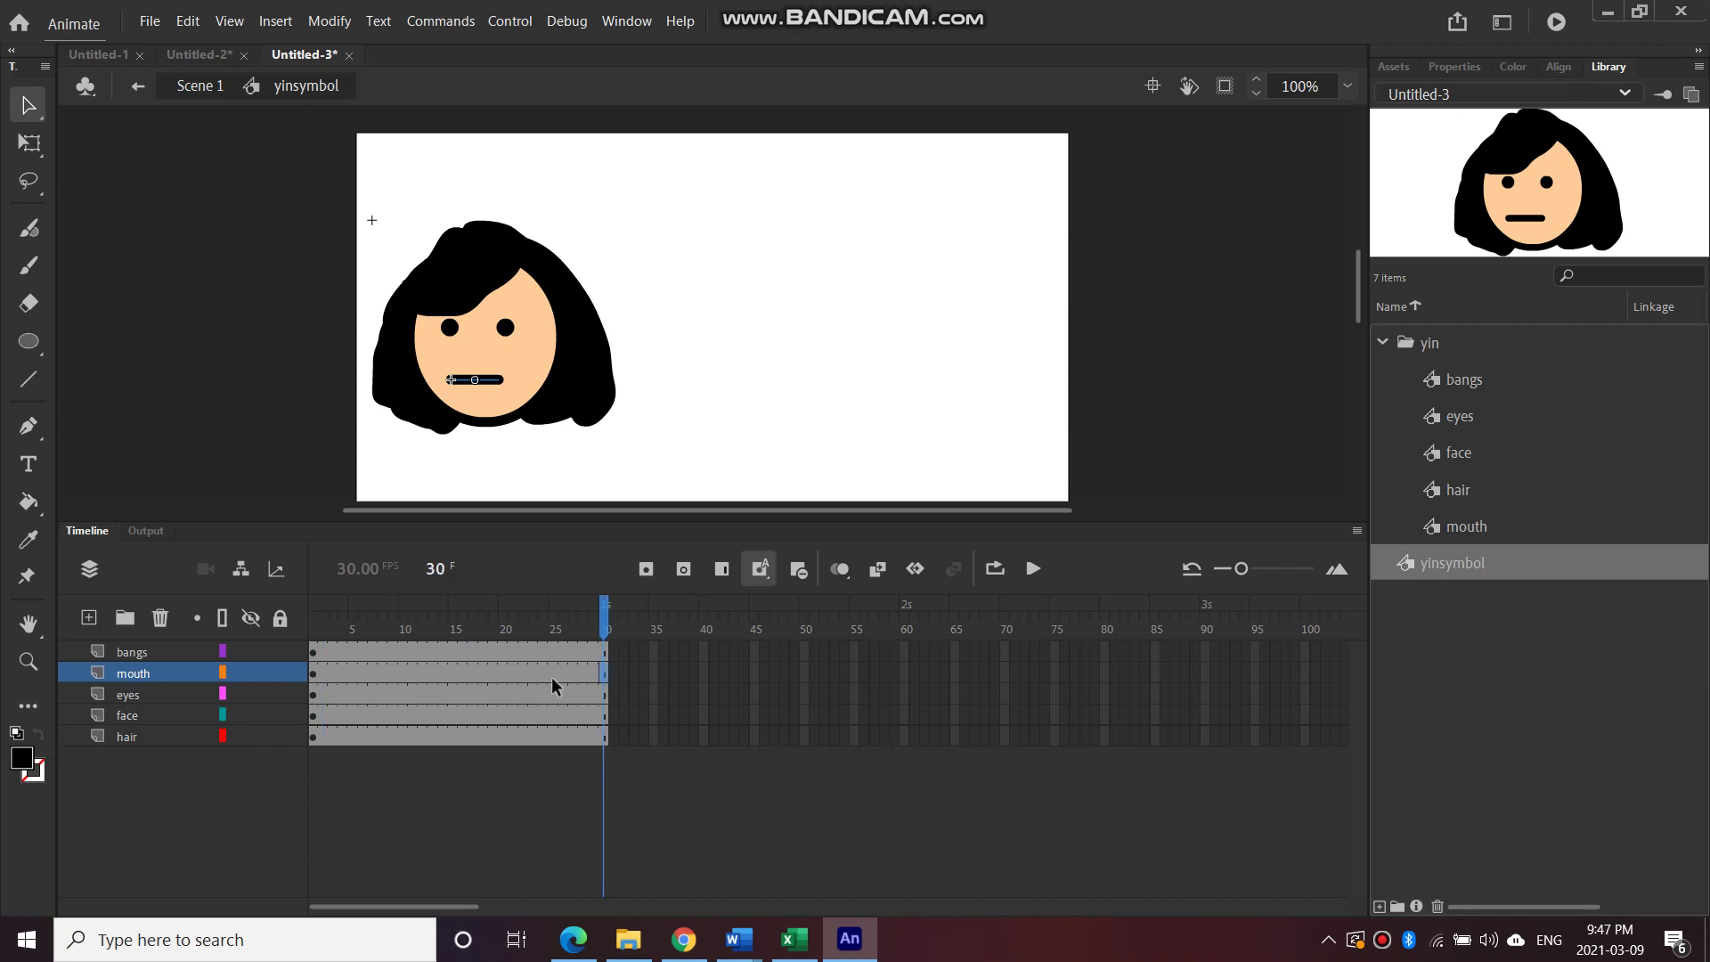
left_click(456, 674)
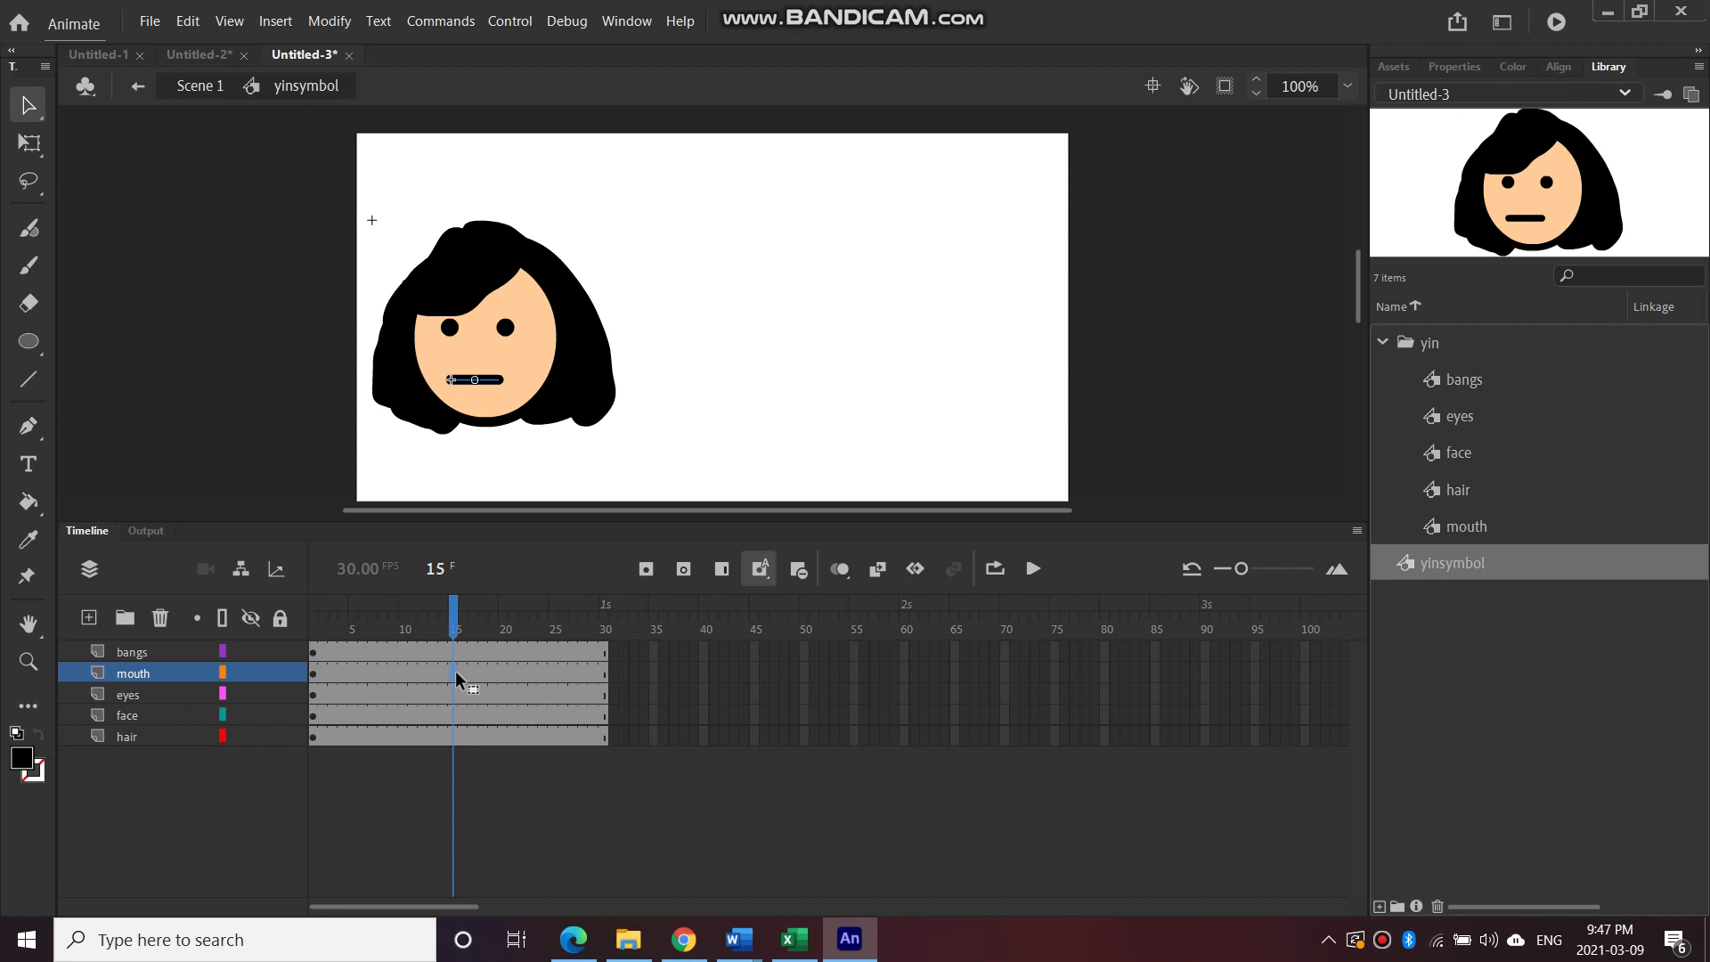
right_click(456, 673)
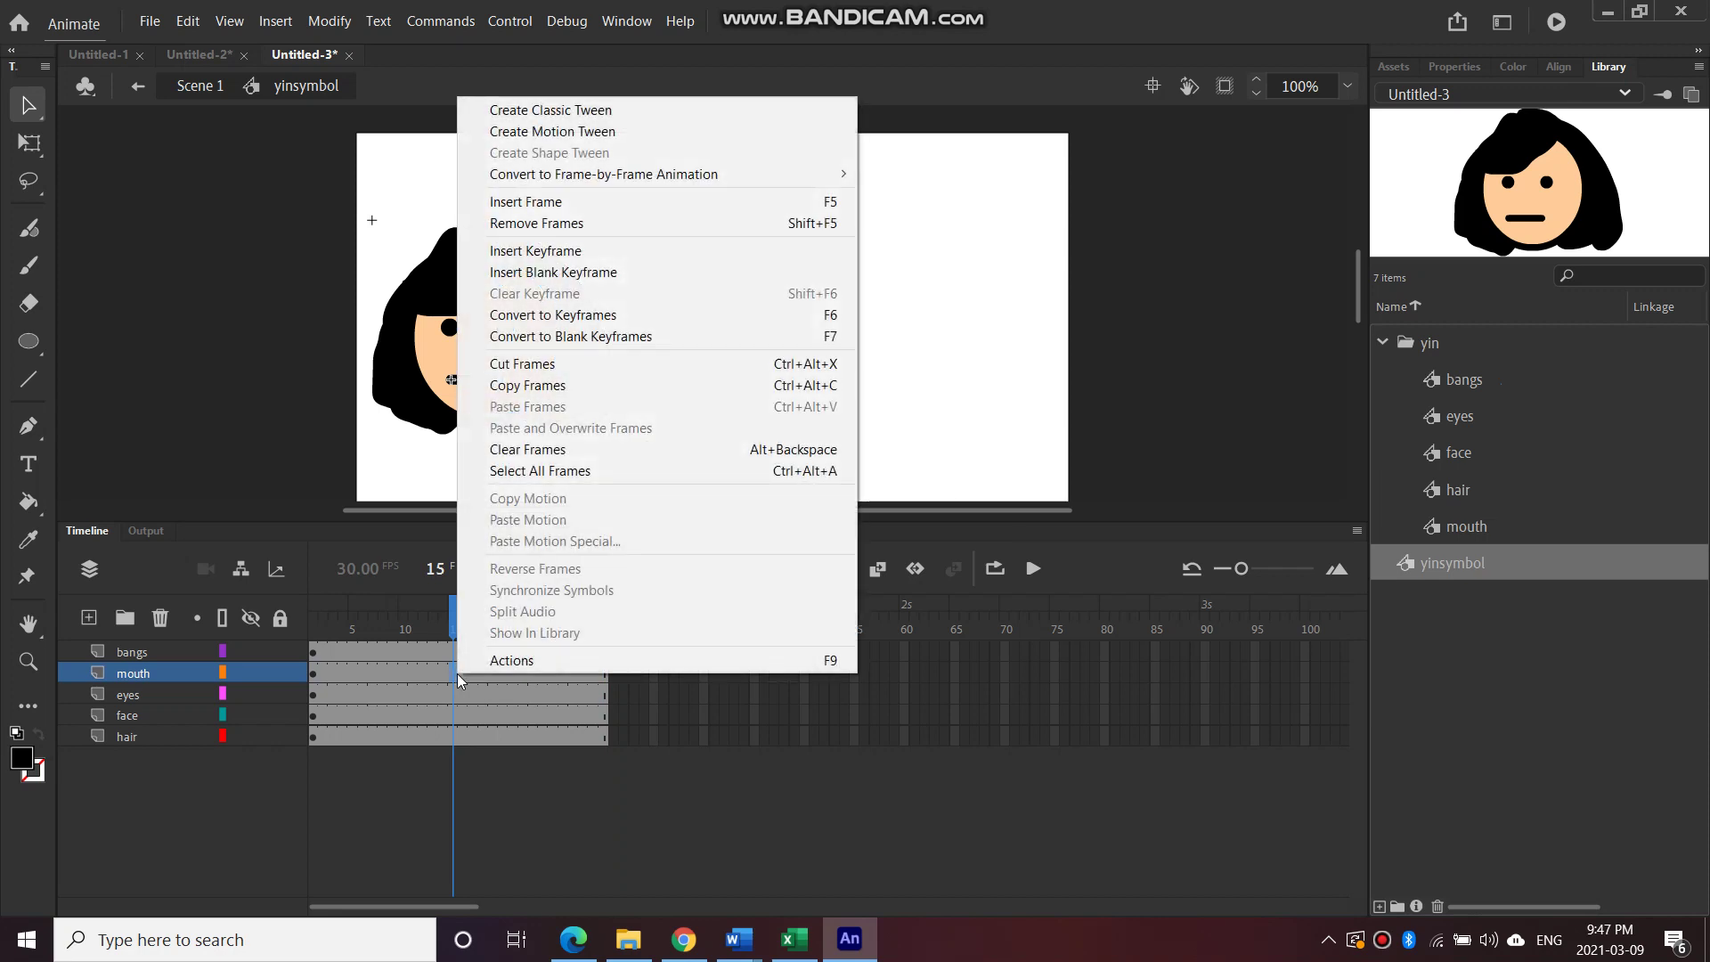
left_click(536, 250)
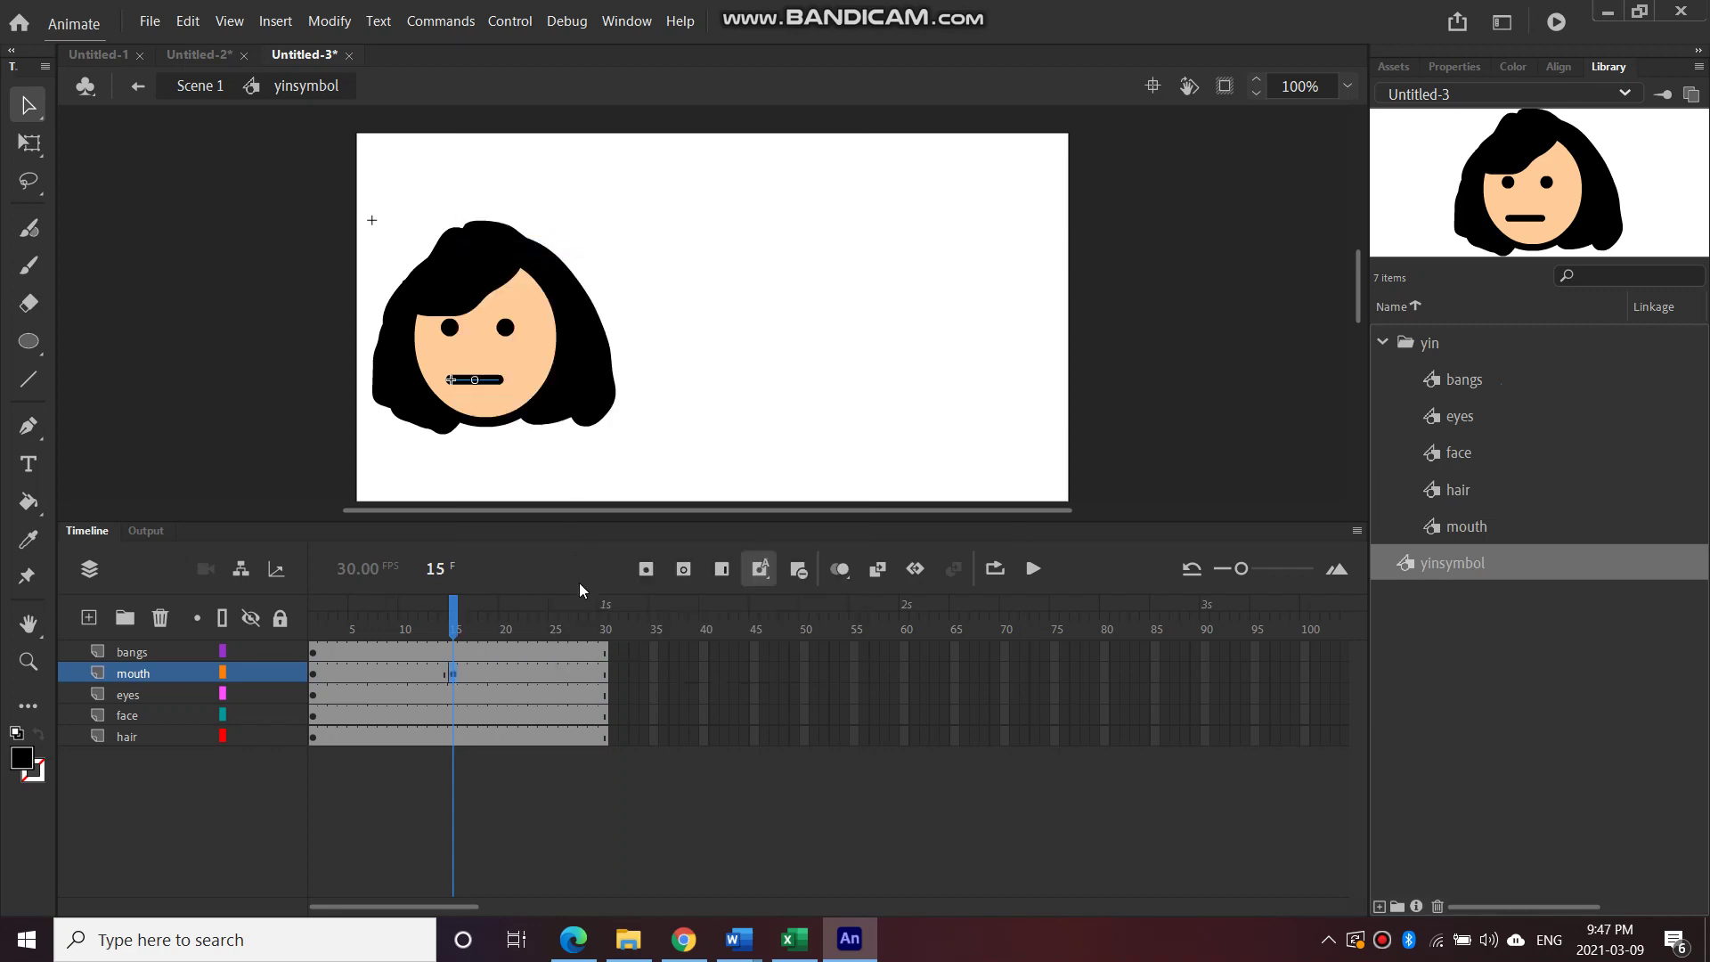
left_click(603, 671)
right_click(605, 671)
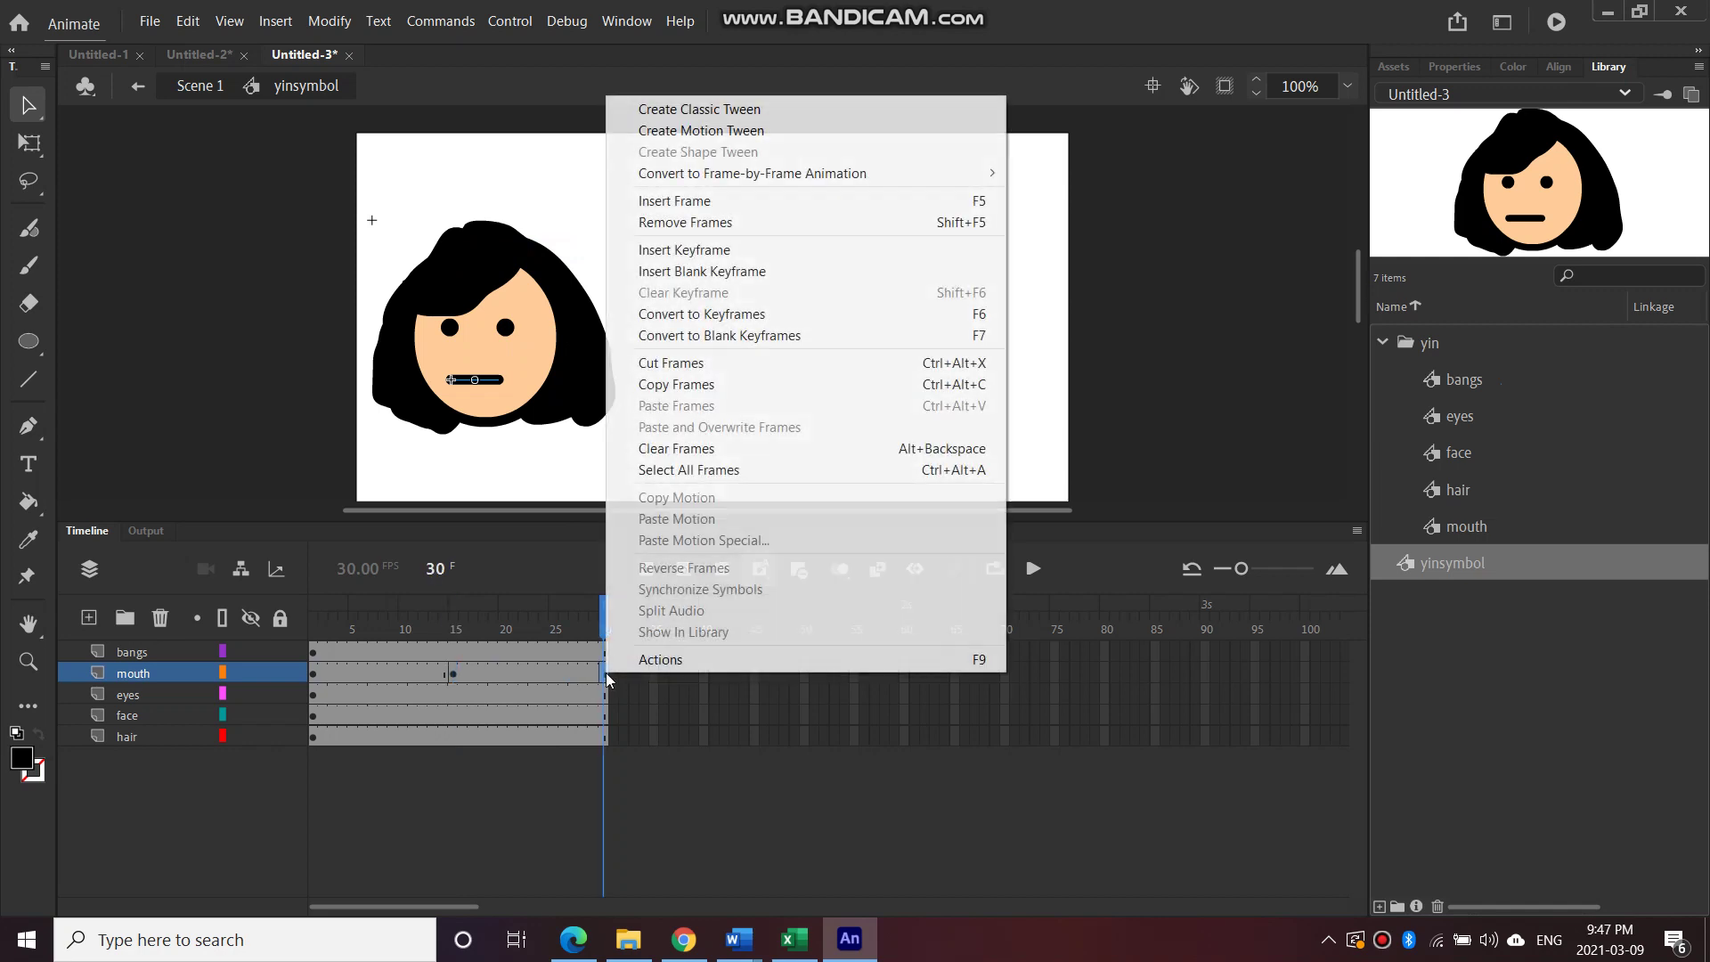
left_click(699, 253)
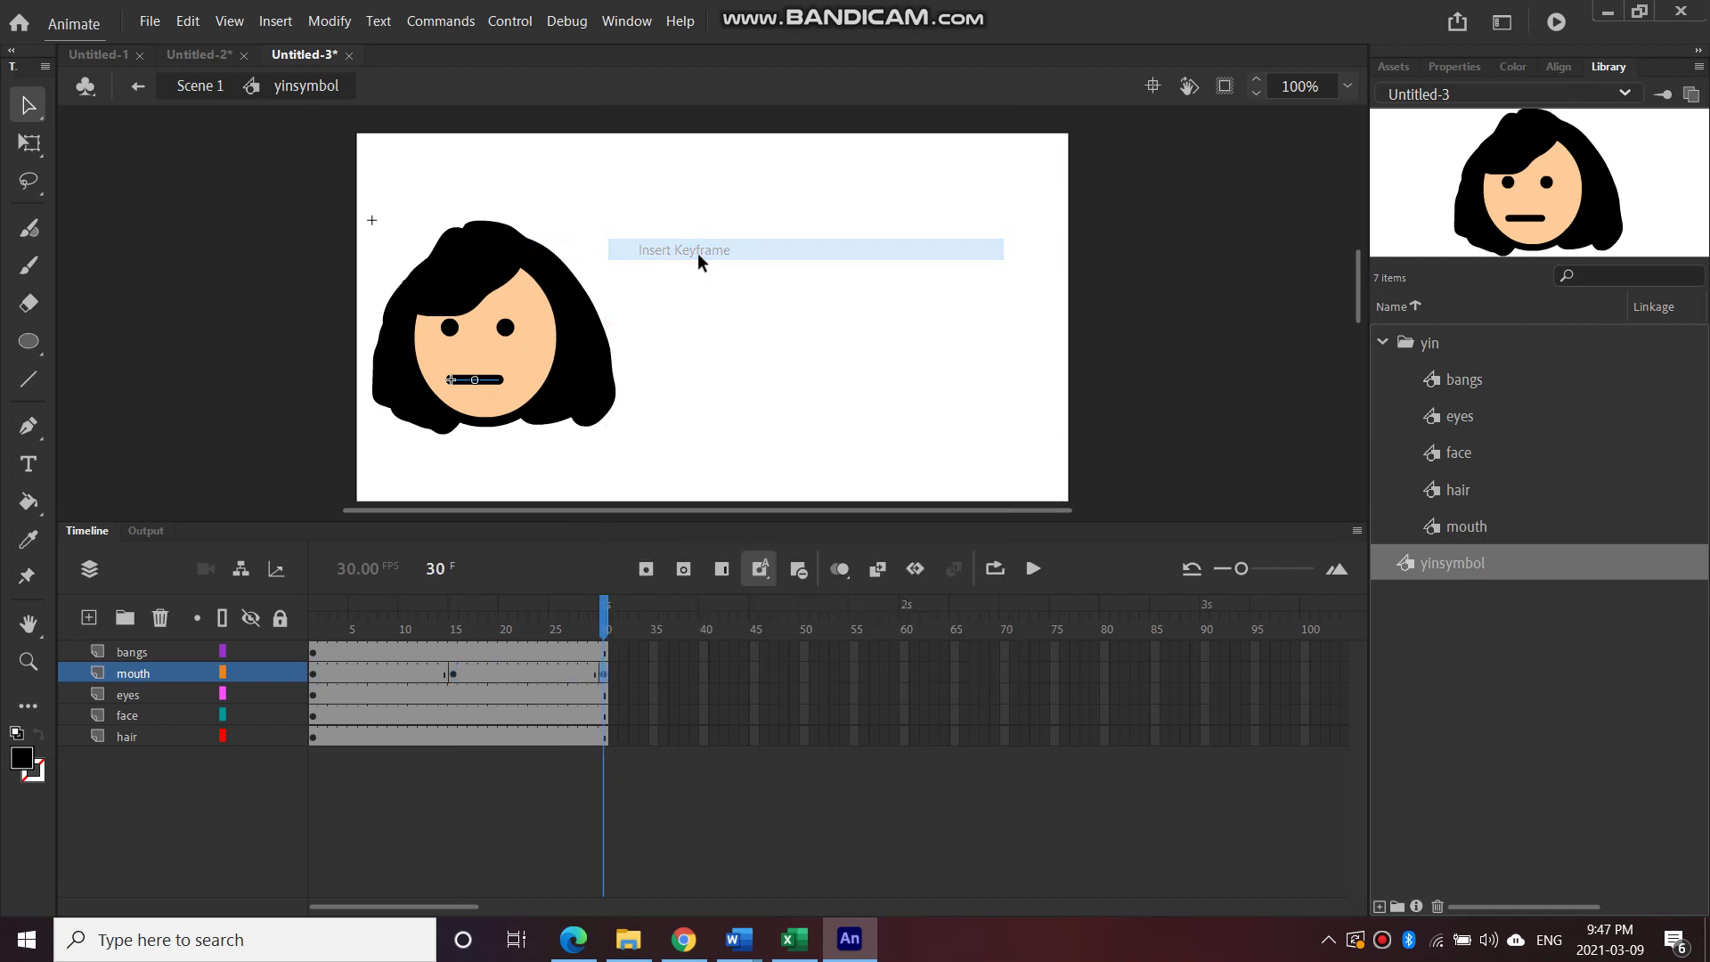
Narrow the mouth horizontally at frame 15 with Free Transform, and play the timeline to preview it
left_click(454, 674)
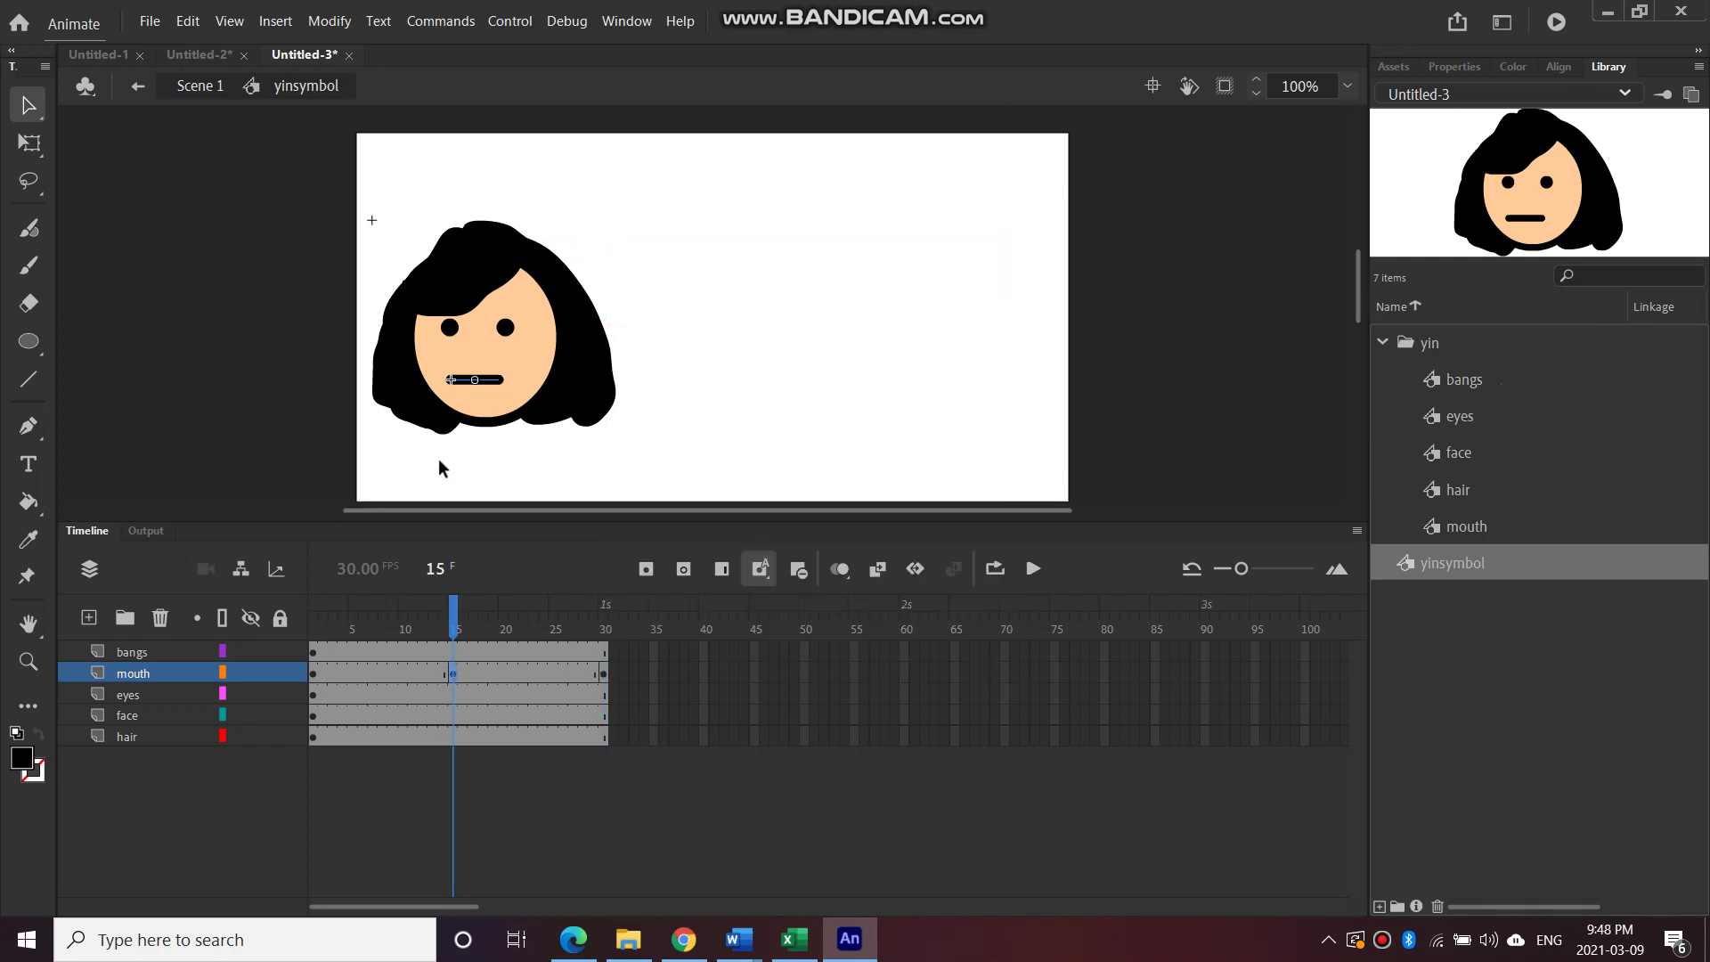
left_click(39, 141)
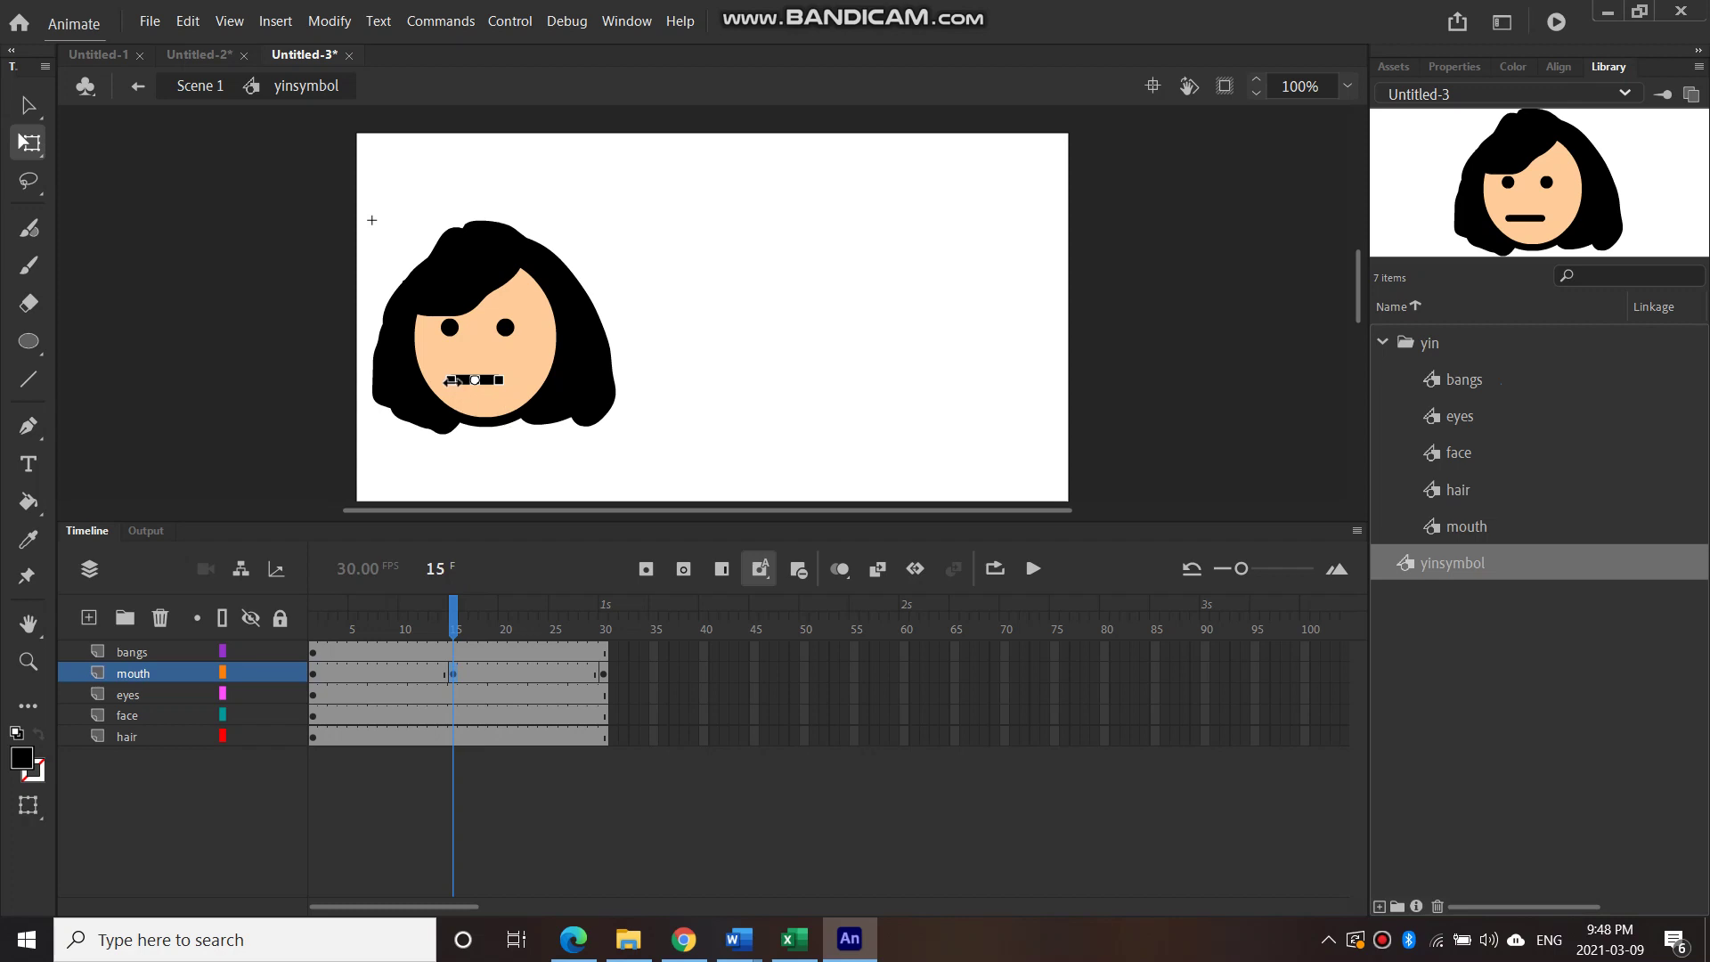
left_click_drag(452, 380, 458, 381)
key("Return")
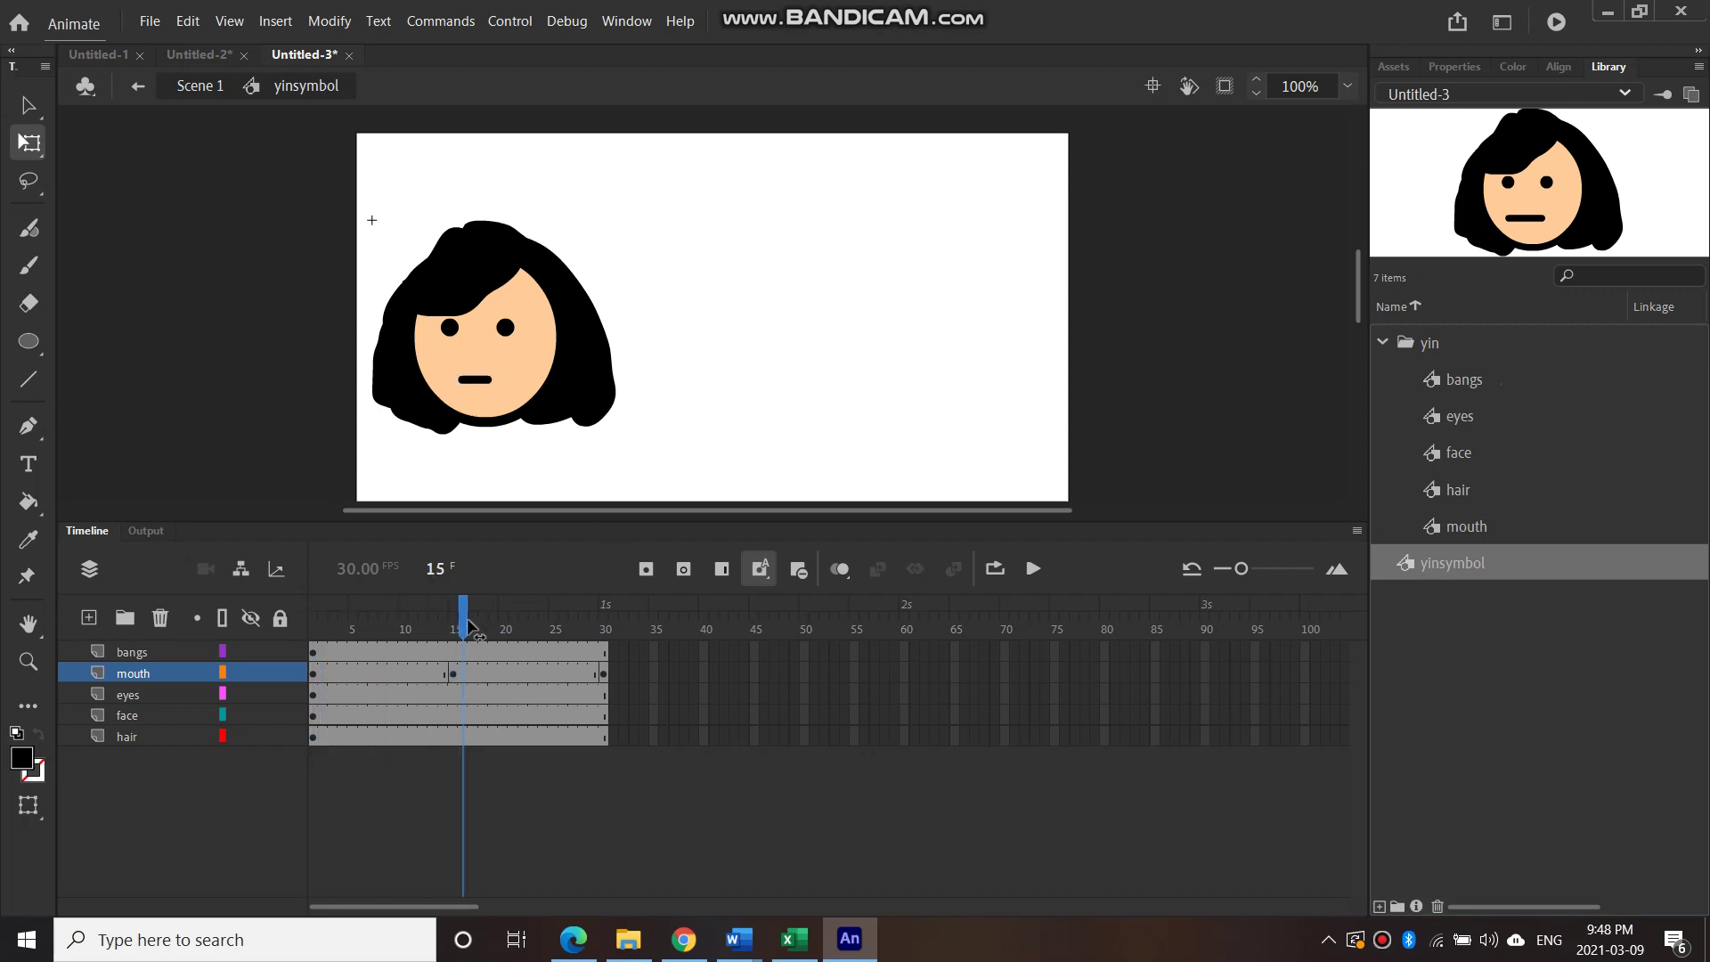
key("Return")
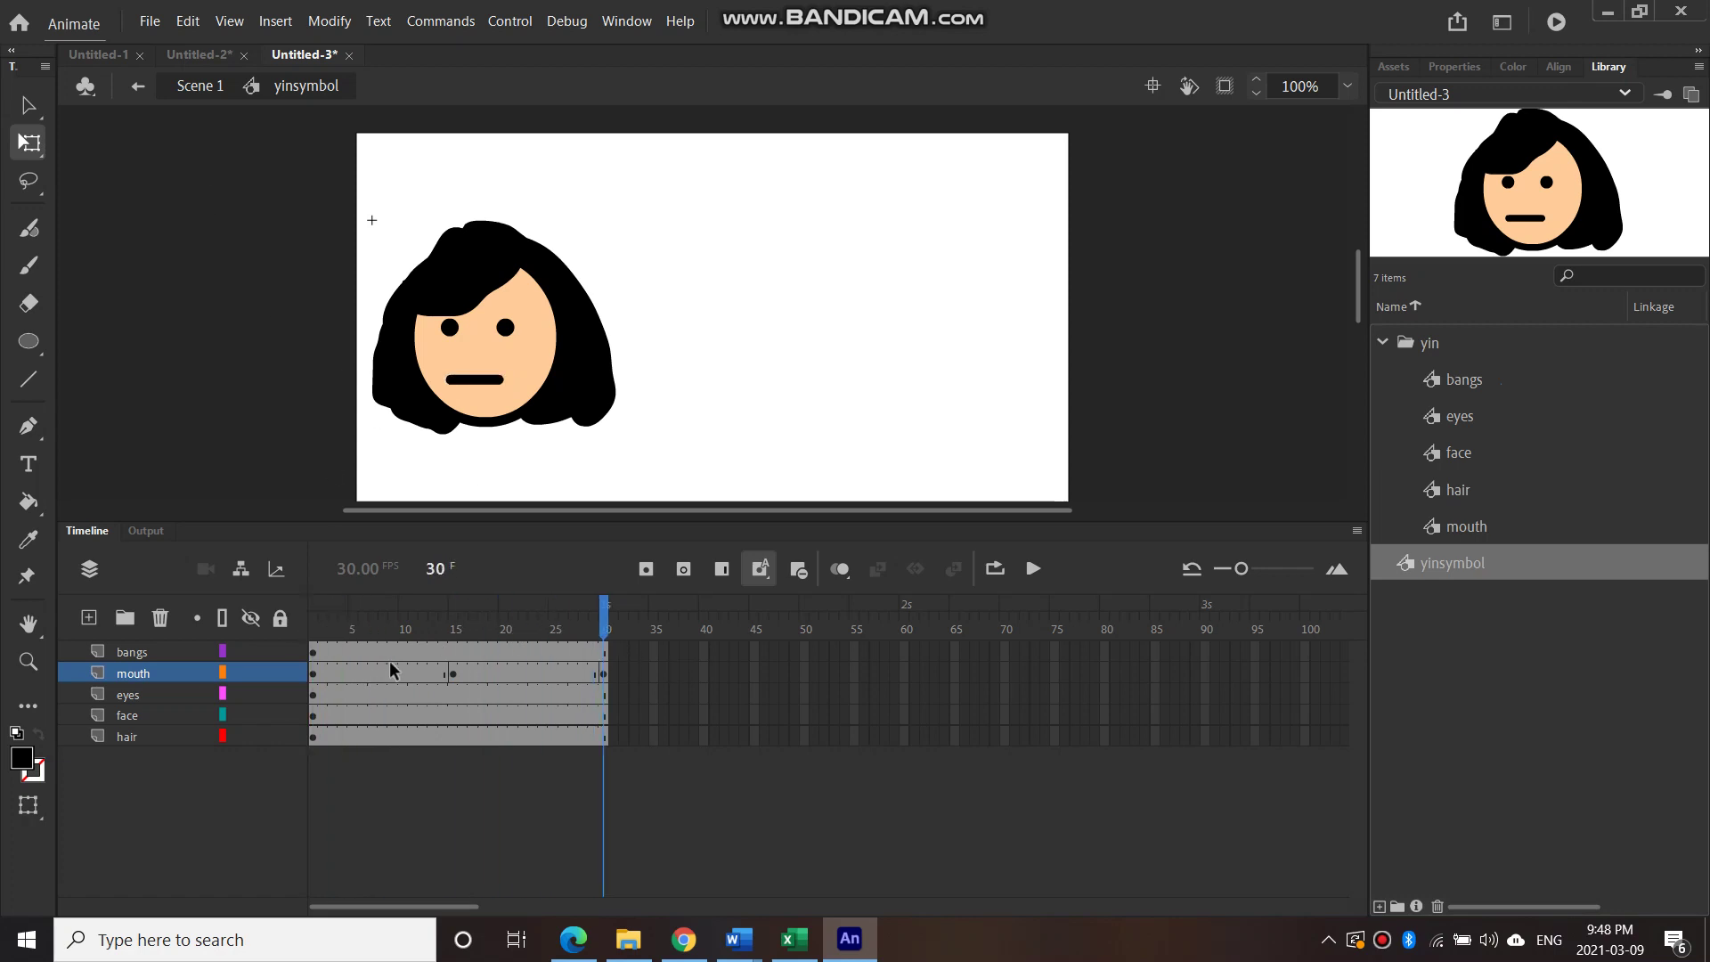
left_click(1038, 561)
Insert keyframes on the eyes layer at frames 29 and 30
left_click(590, 652)
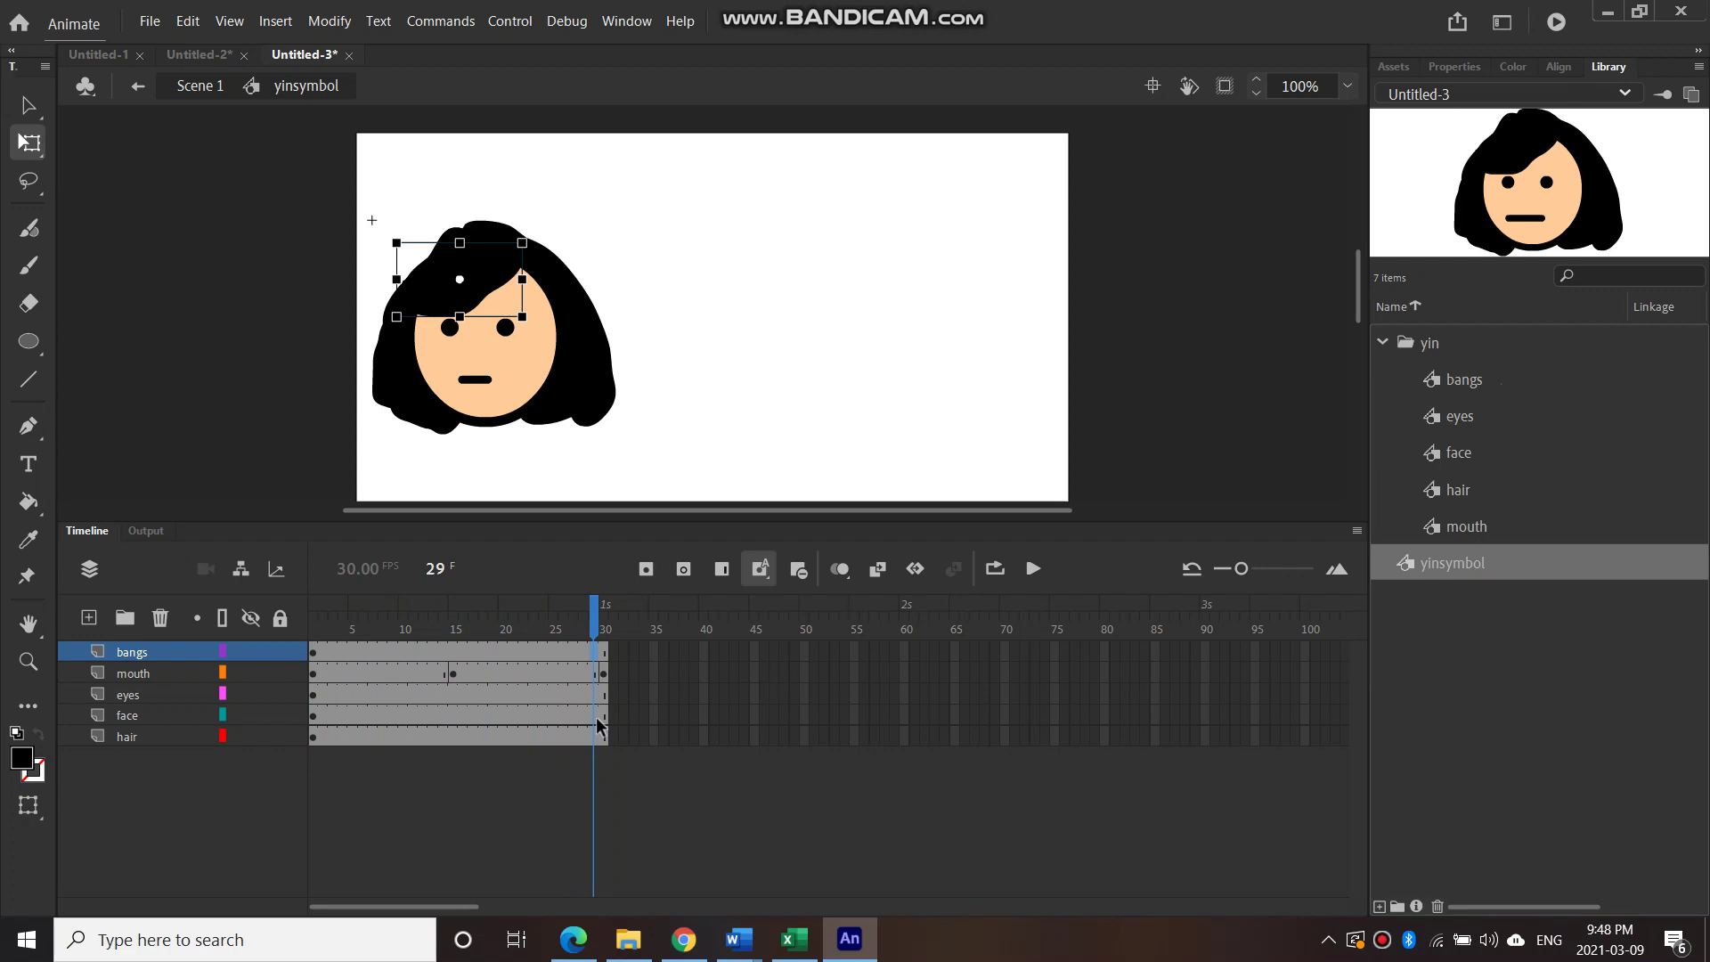
left_click(592, 695)
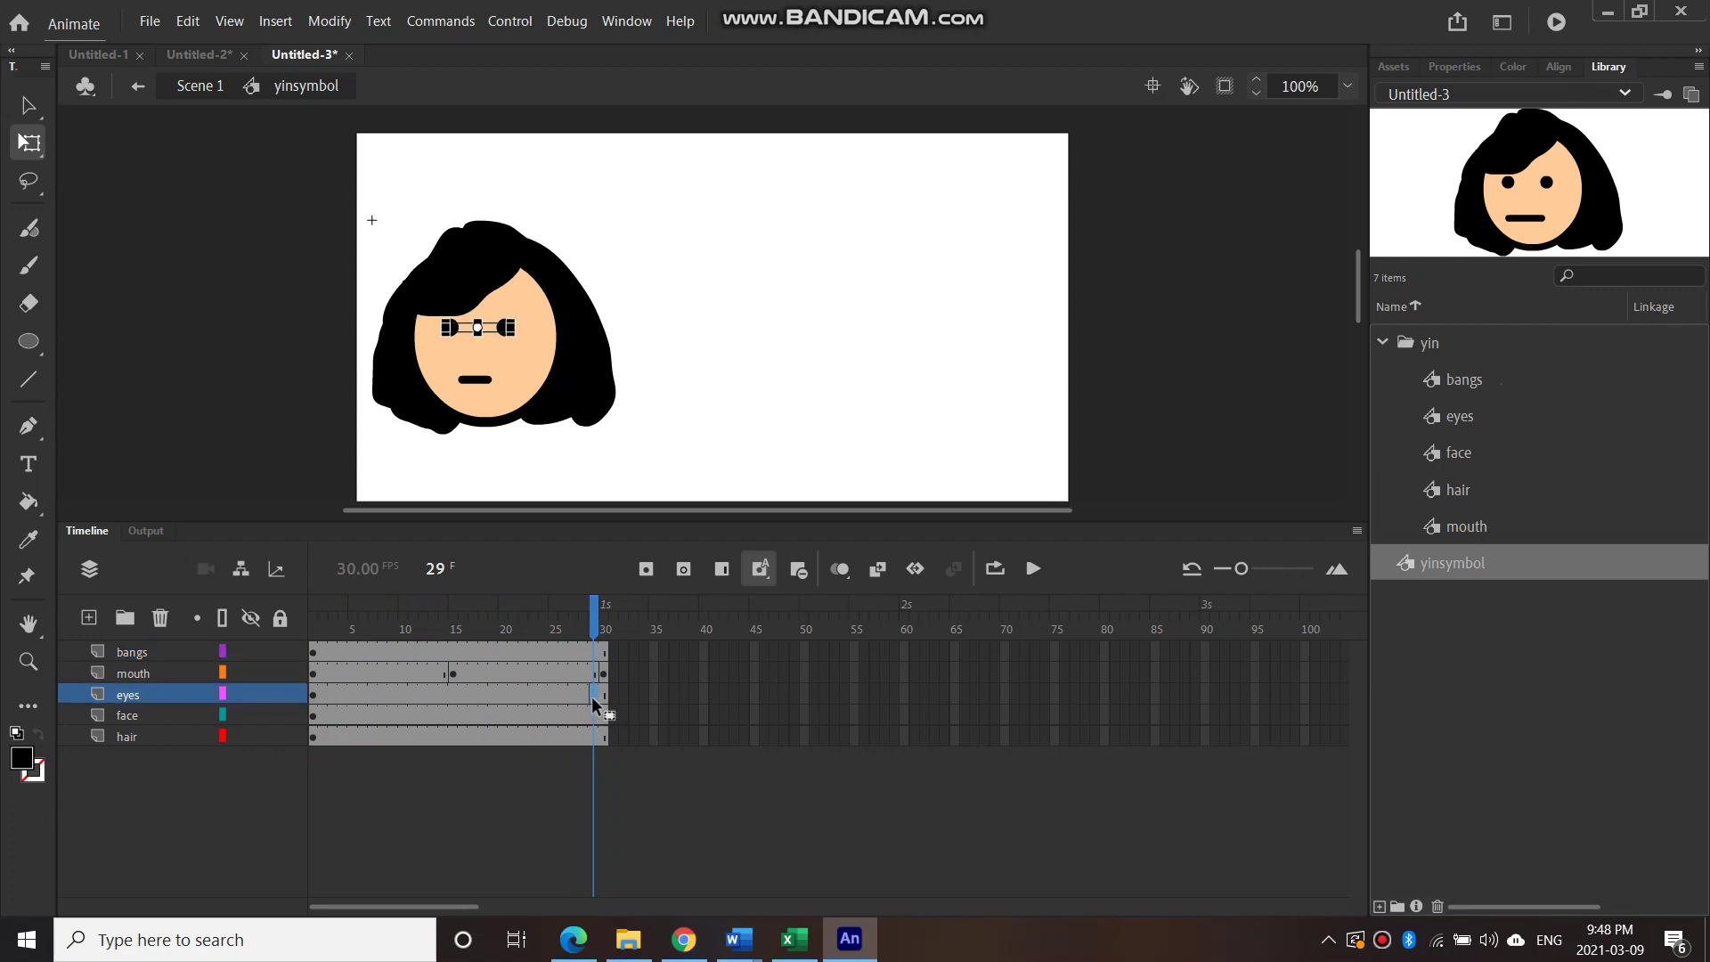
right_click(592, 696)
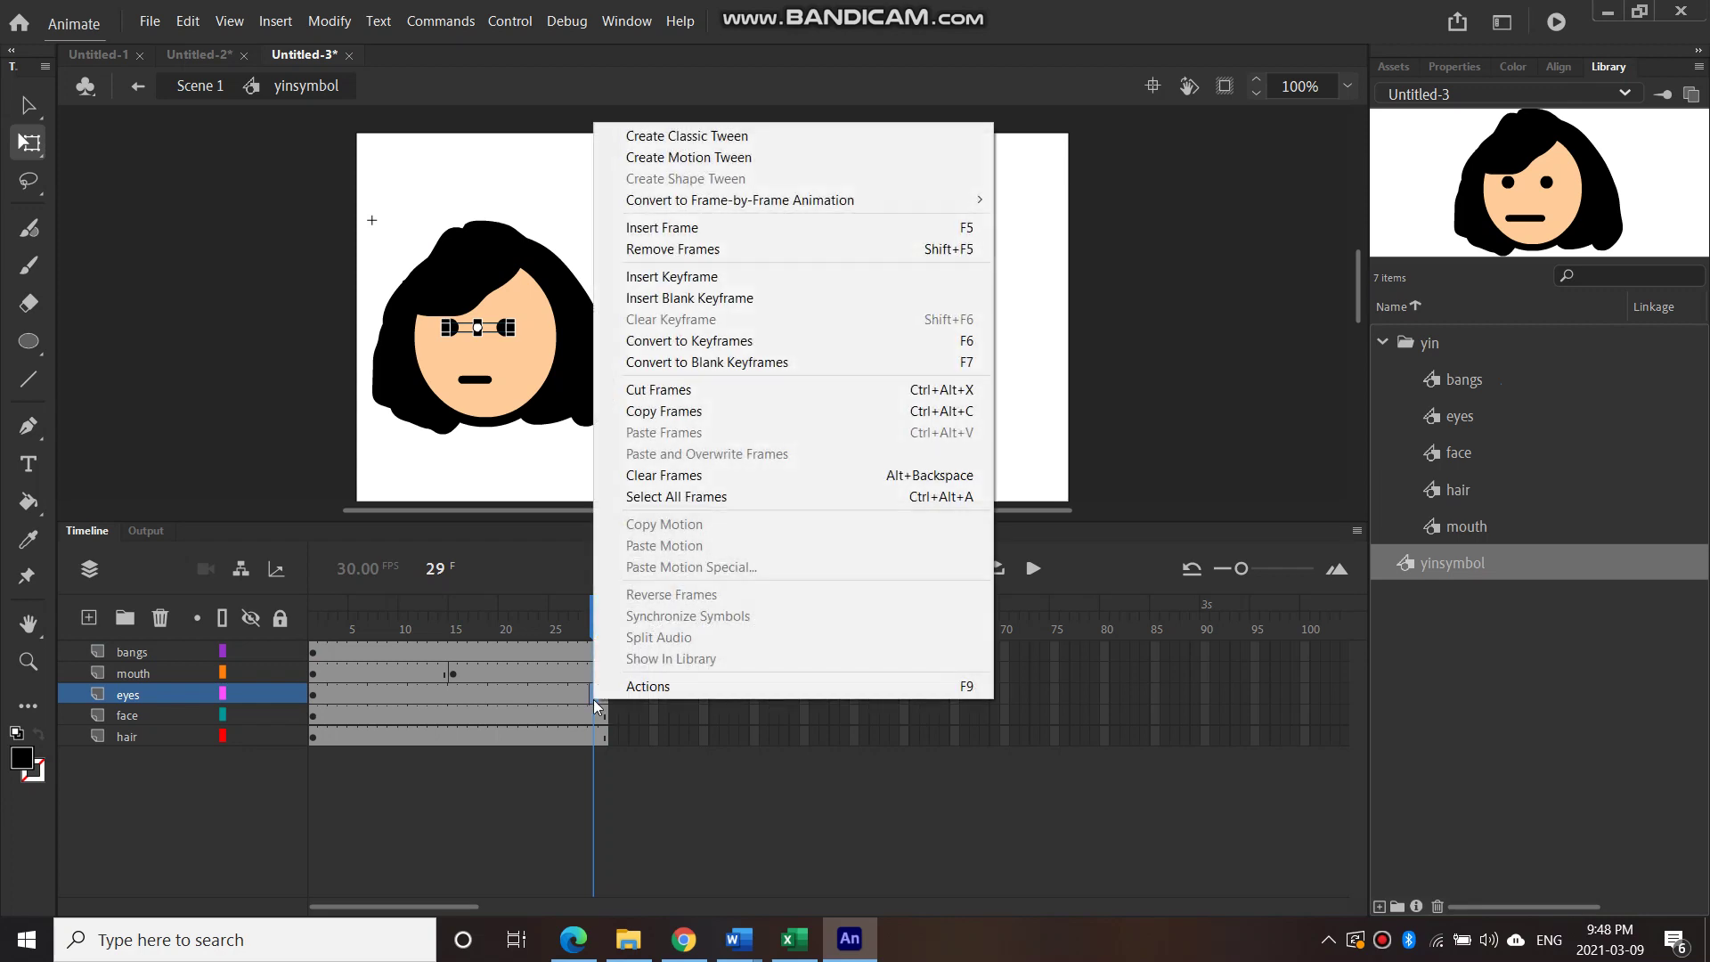
left_click(697, 279)
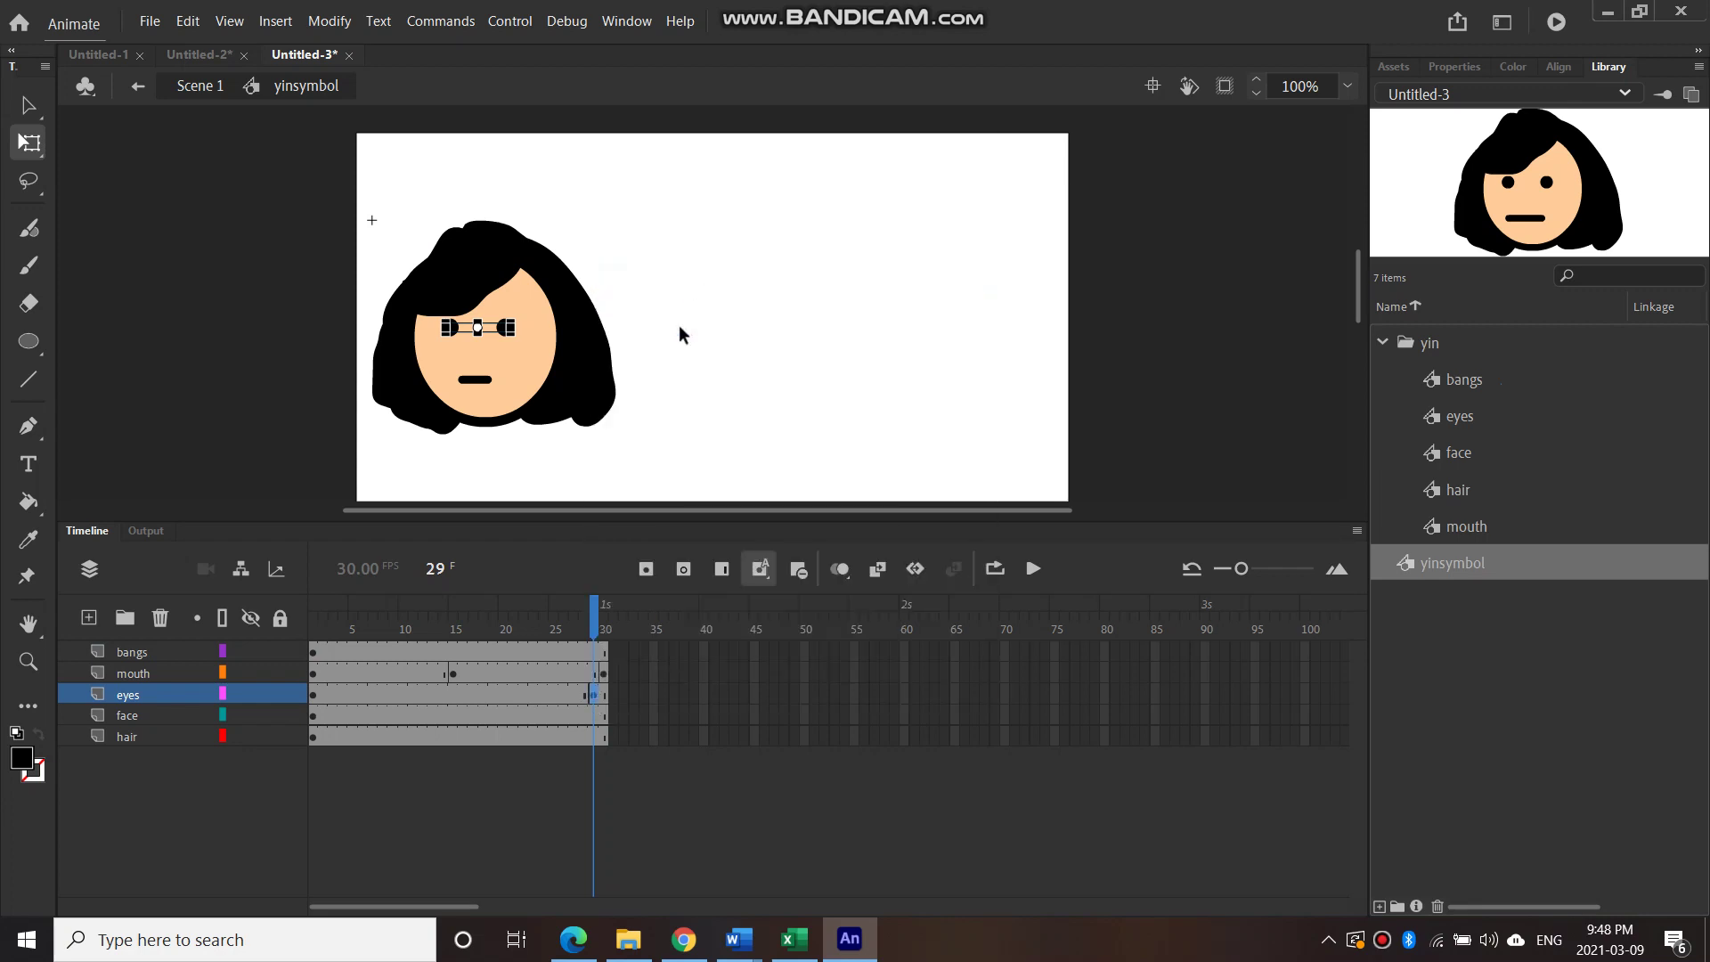
right_click(604, 698)
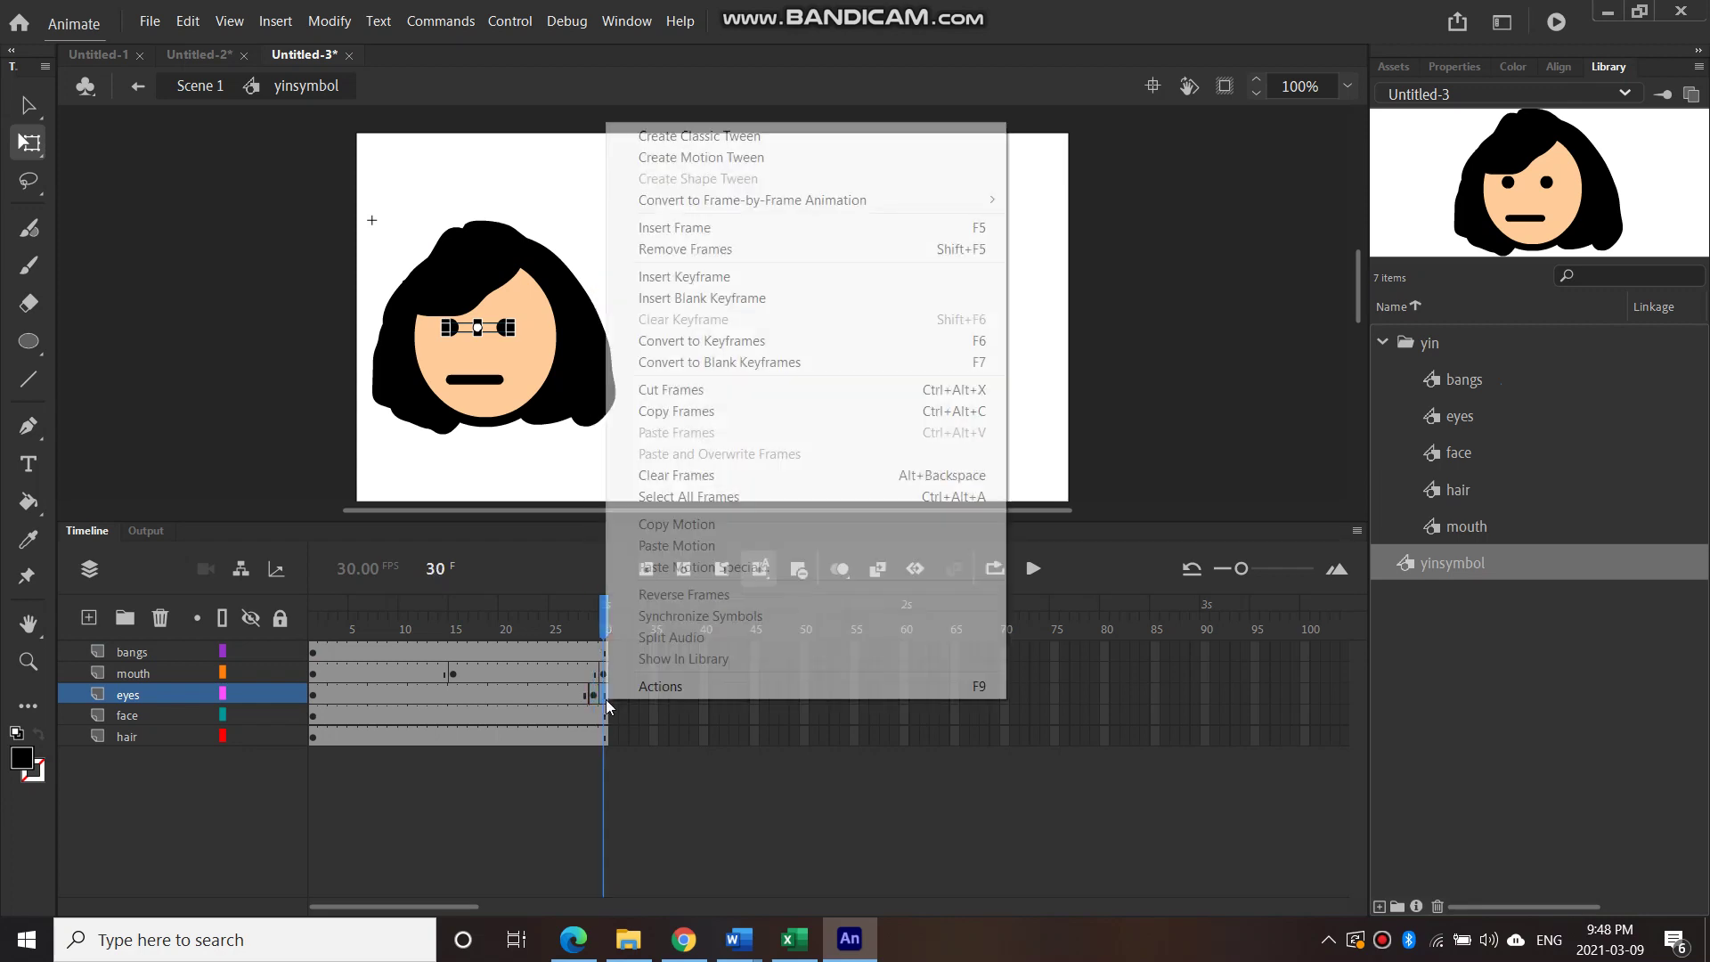
left_click(681, 279)
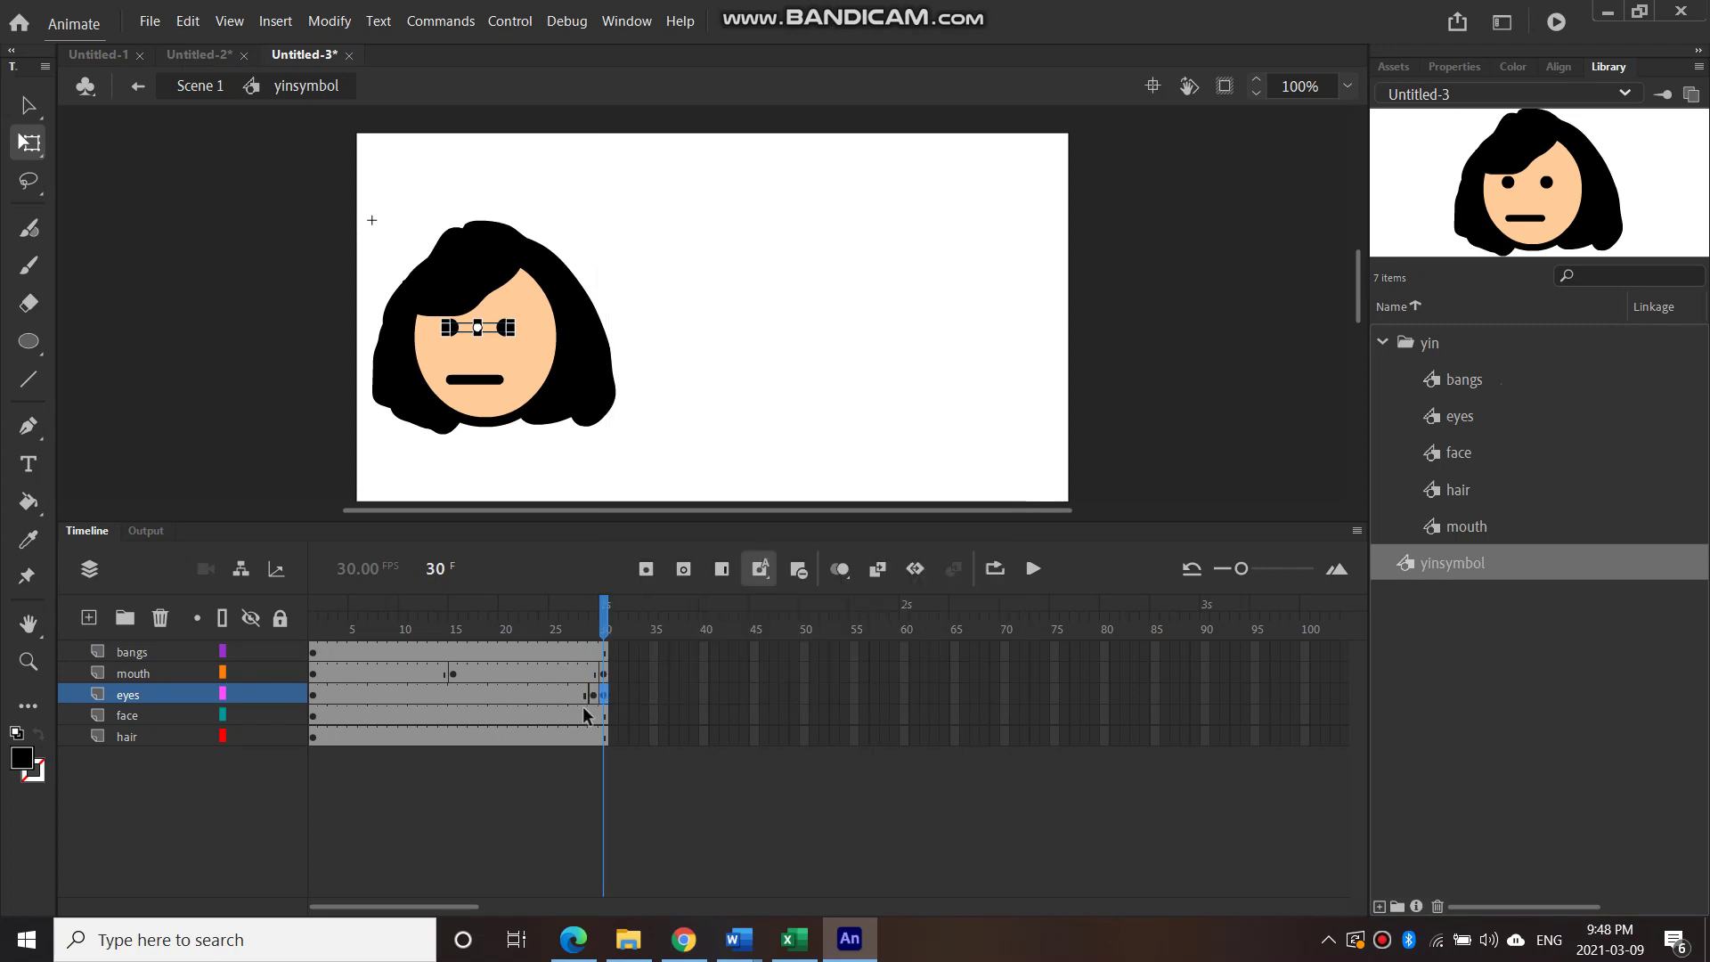
Squash the eyes vertically to about half height at frame 29 for a blink, and play the animation from frame 1
left_click_drag(605, 623, 514, 624)
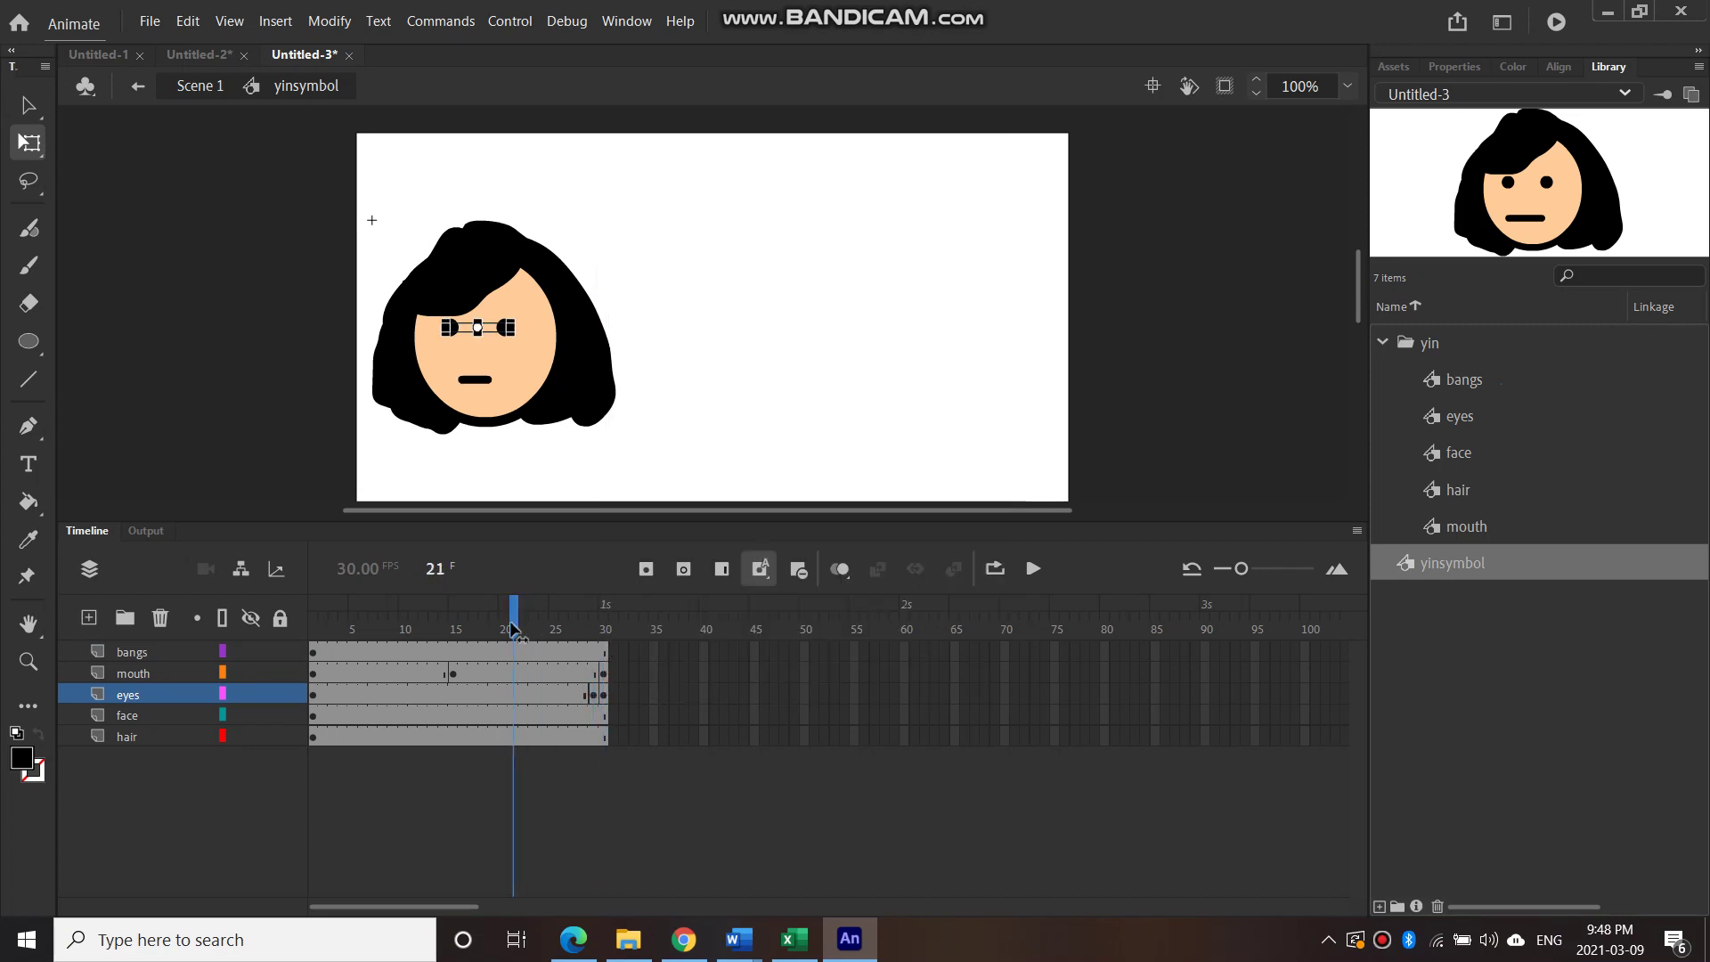
left_click(594, 694)
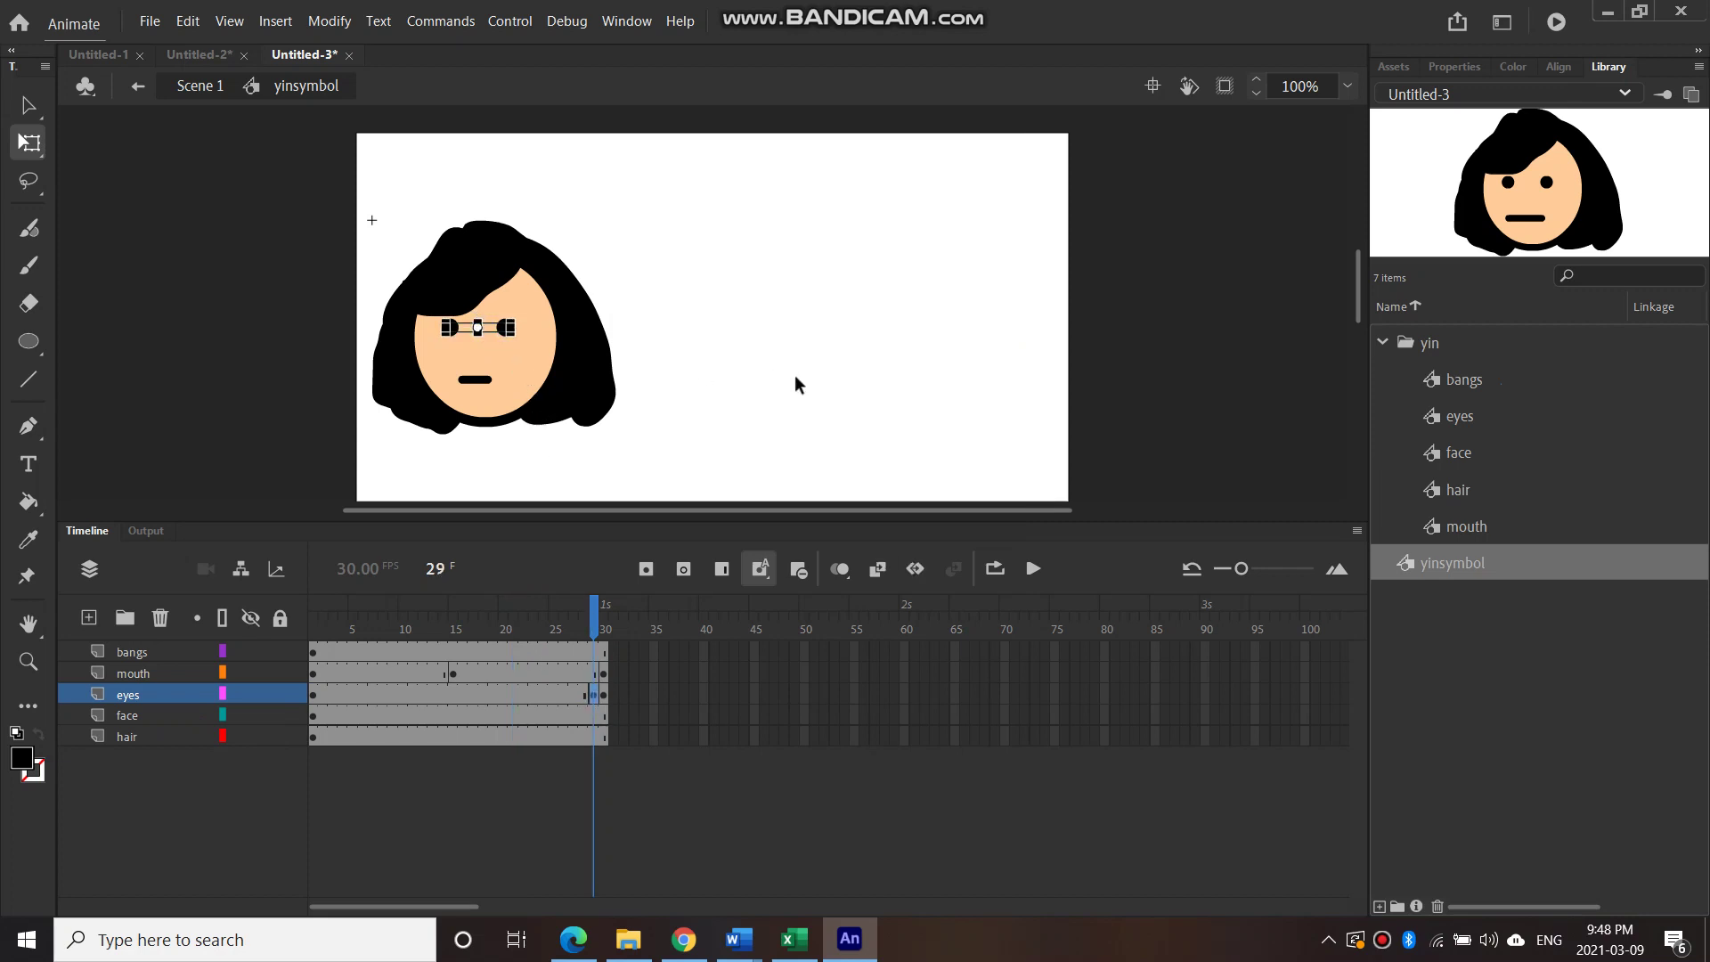
key("ctrl+=")
key("ctrl+=")
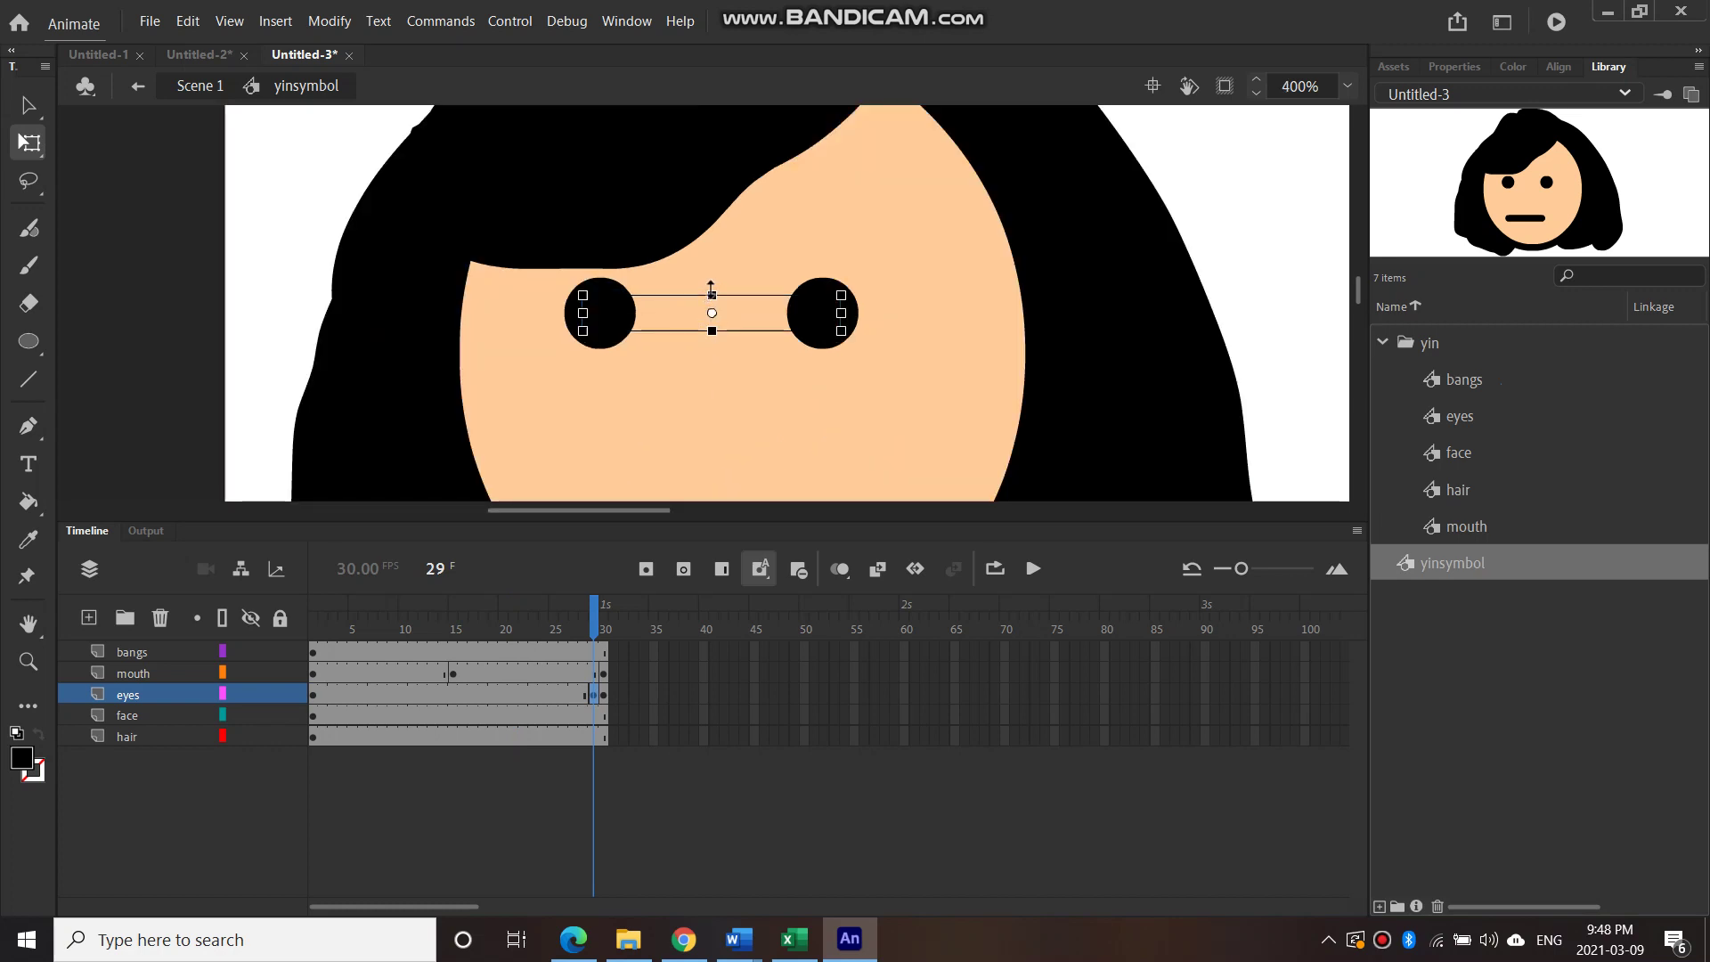
left_click_drag(711, 286, 711, 313)
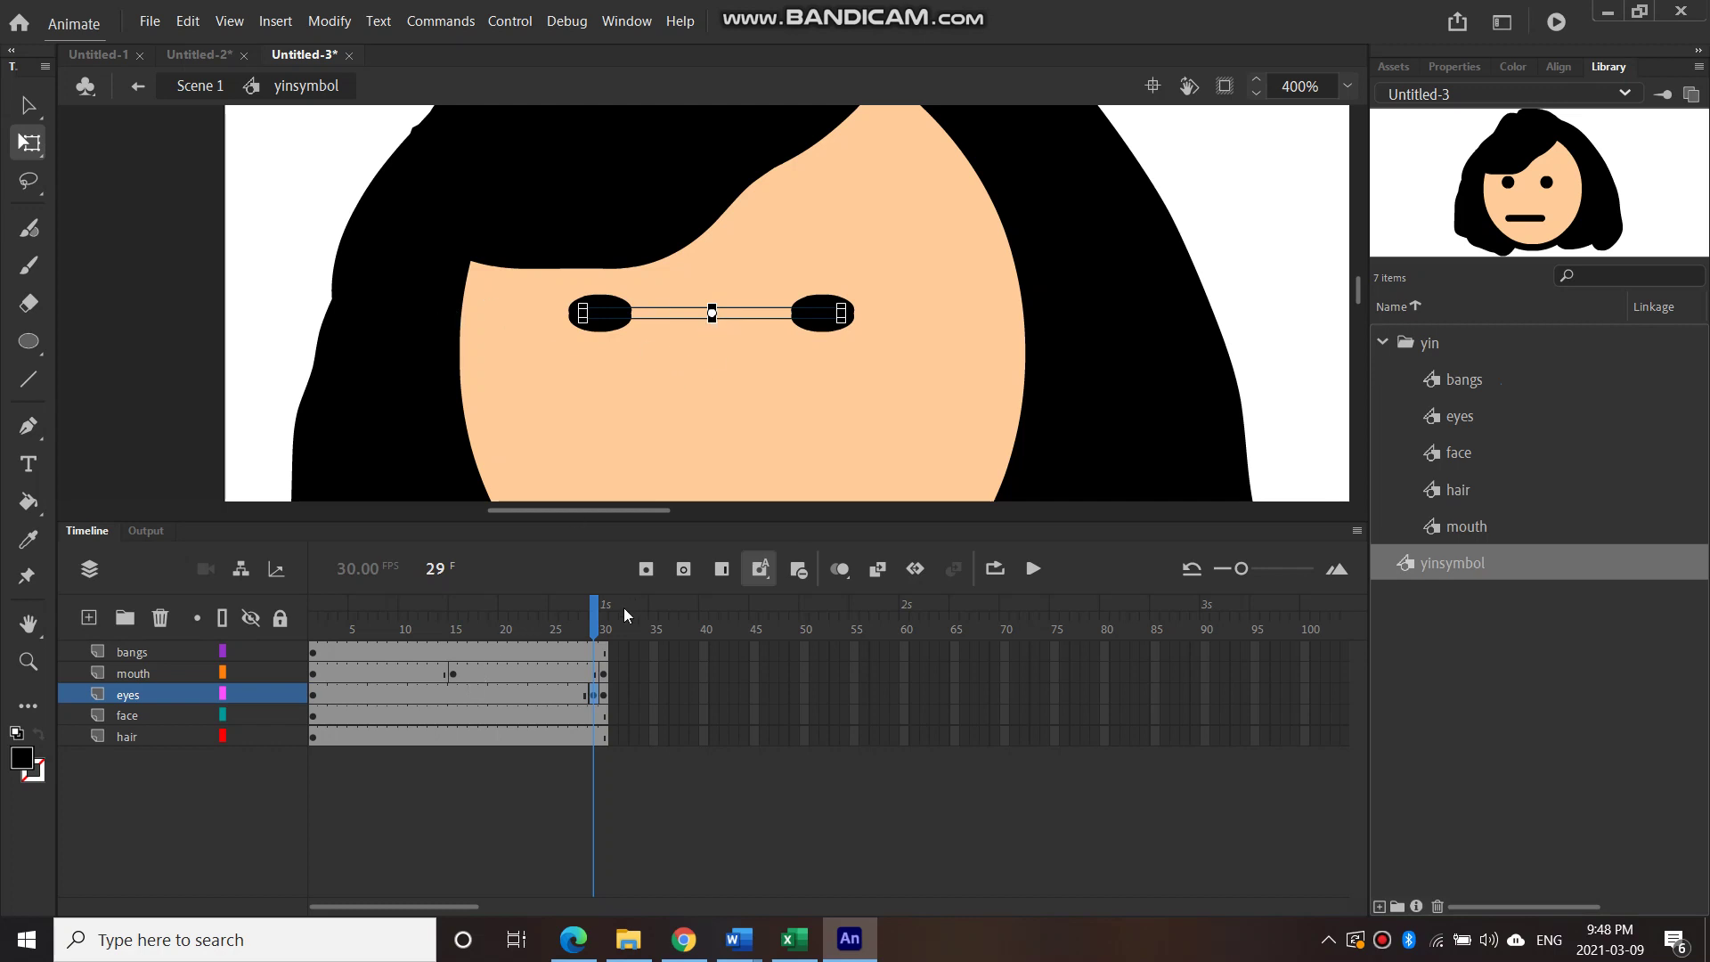
left_click_drag(595, 613, 280, 601)
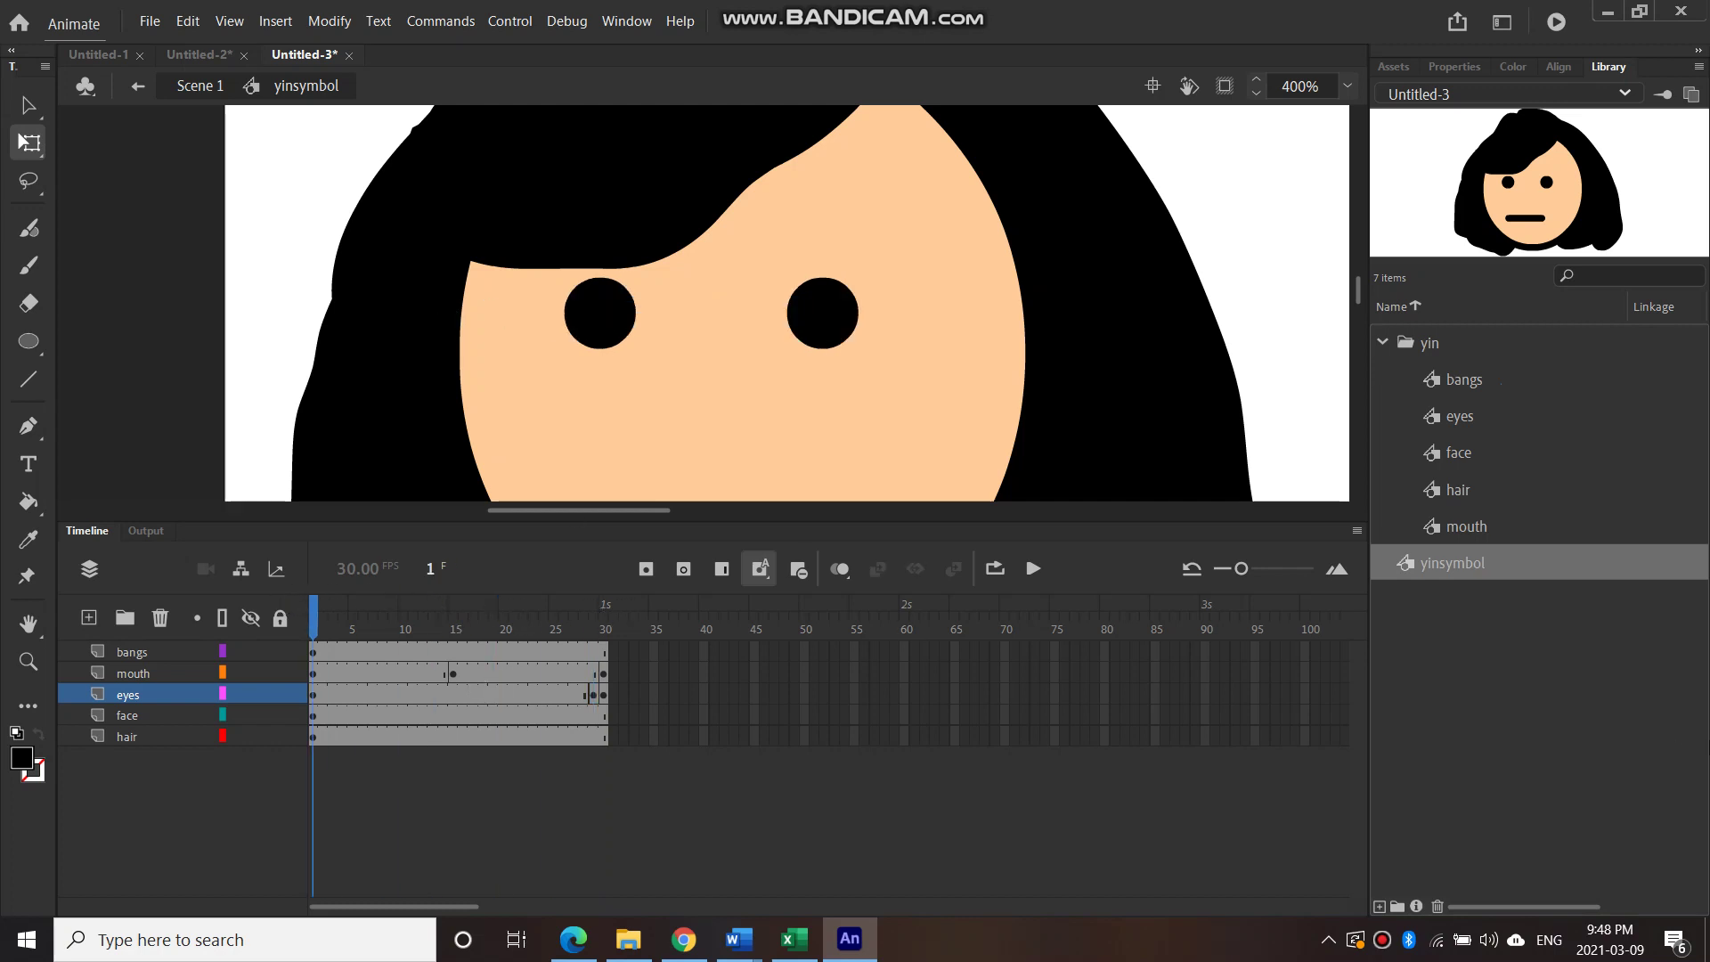
key("Return")
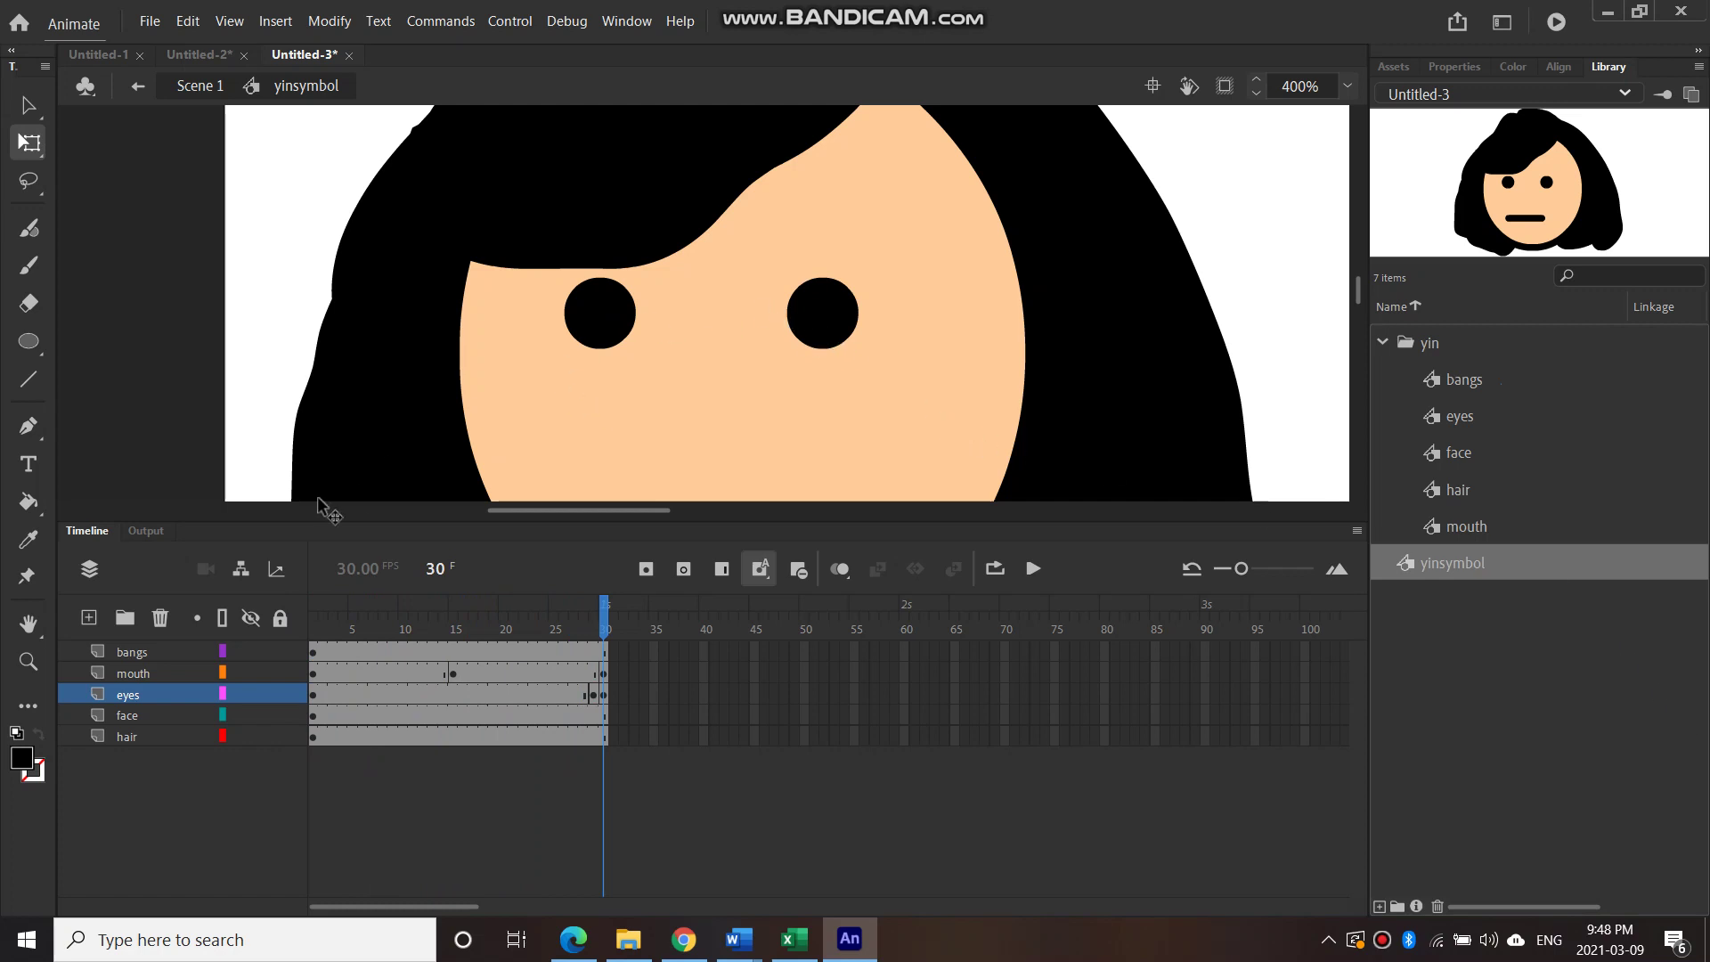
Return to Scene 1 and export the animation as an animated GIF, replacing the existing yin file in the animate folder
left_click(200, 86)
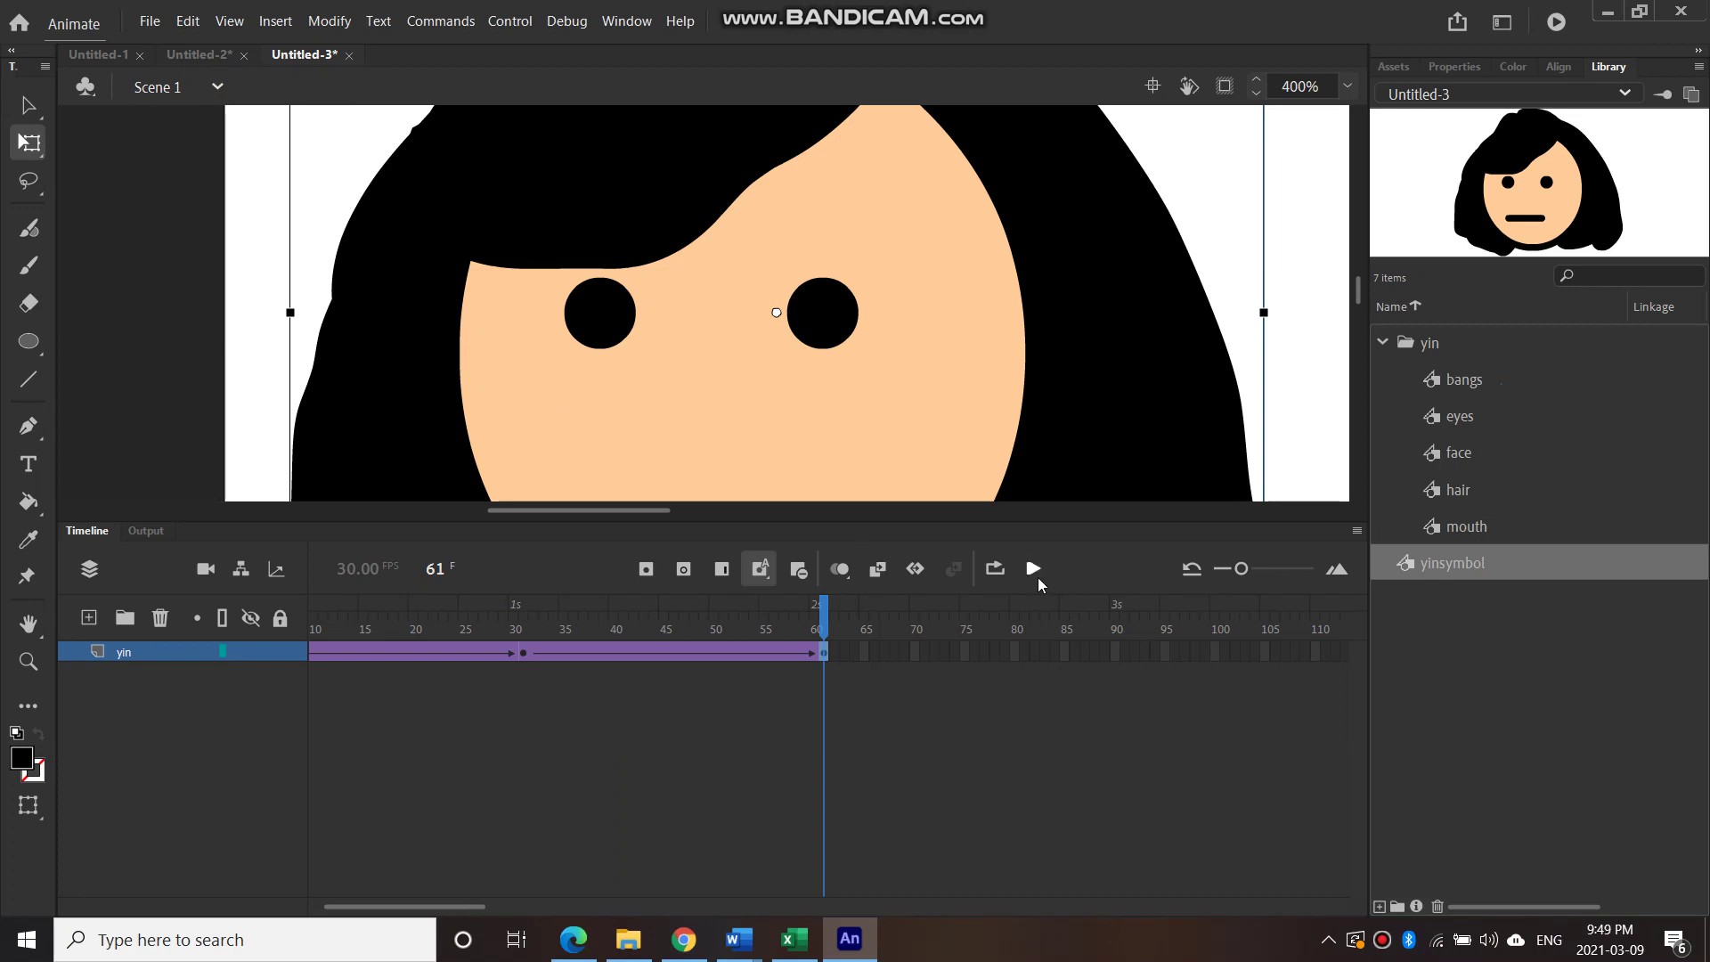
left_click(150, 21)
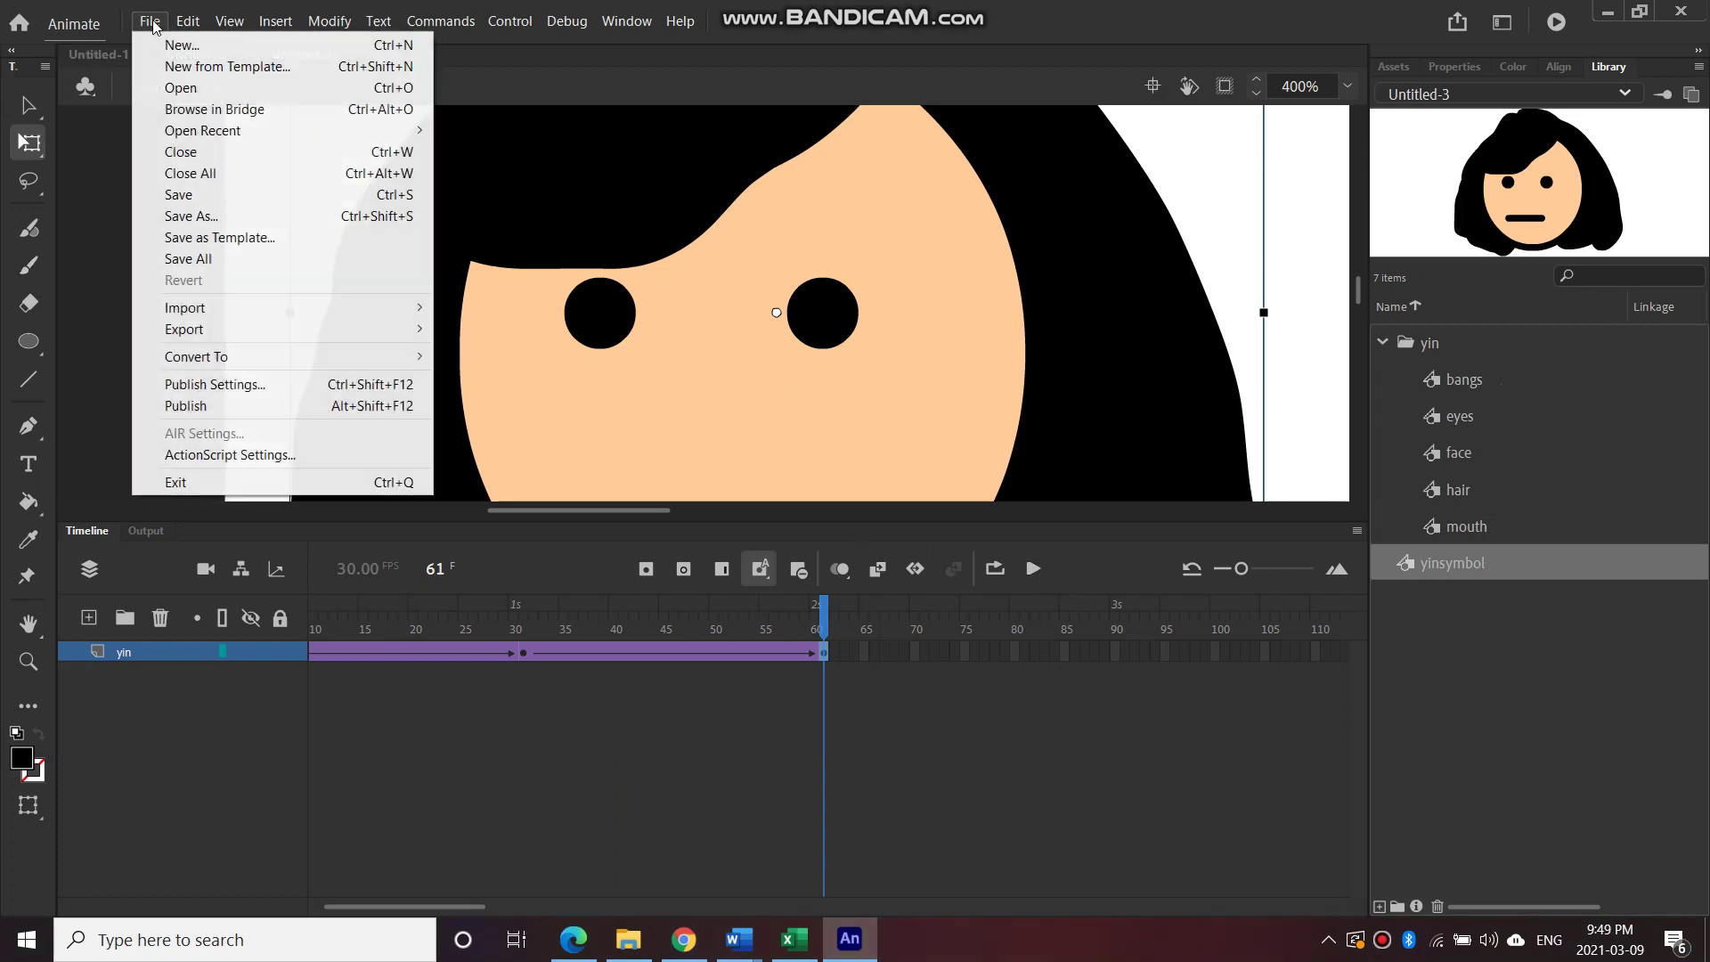
mouse_move(248, 332)
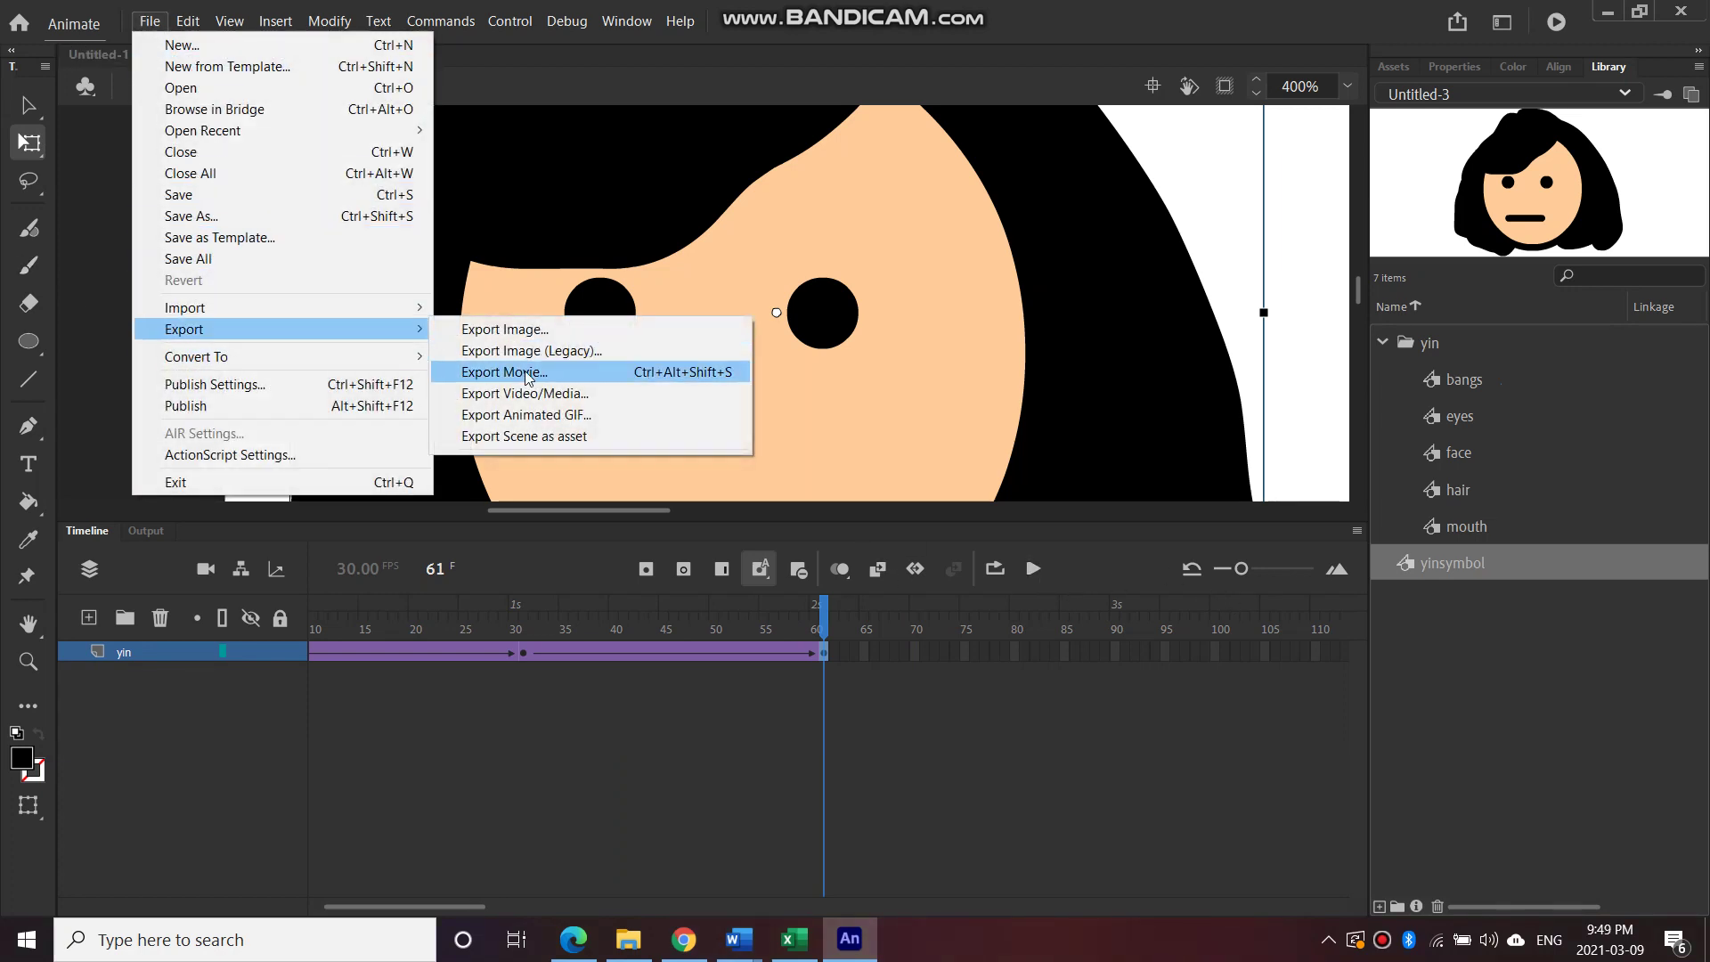
left_click(565, 415)
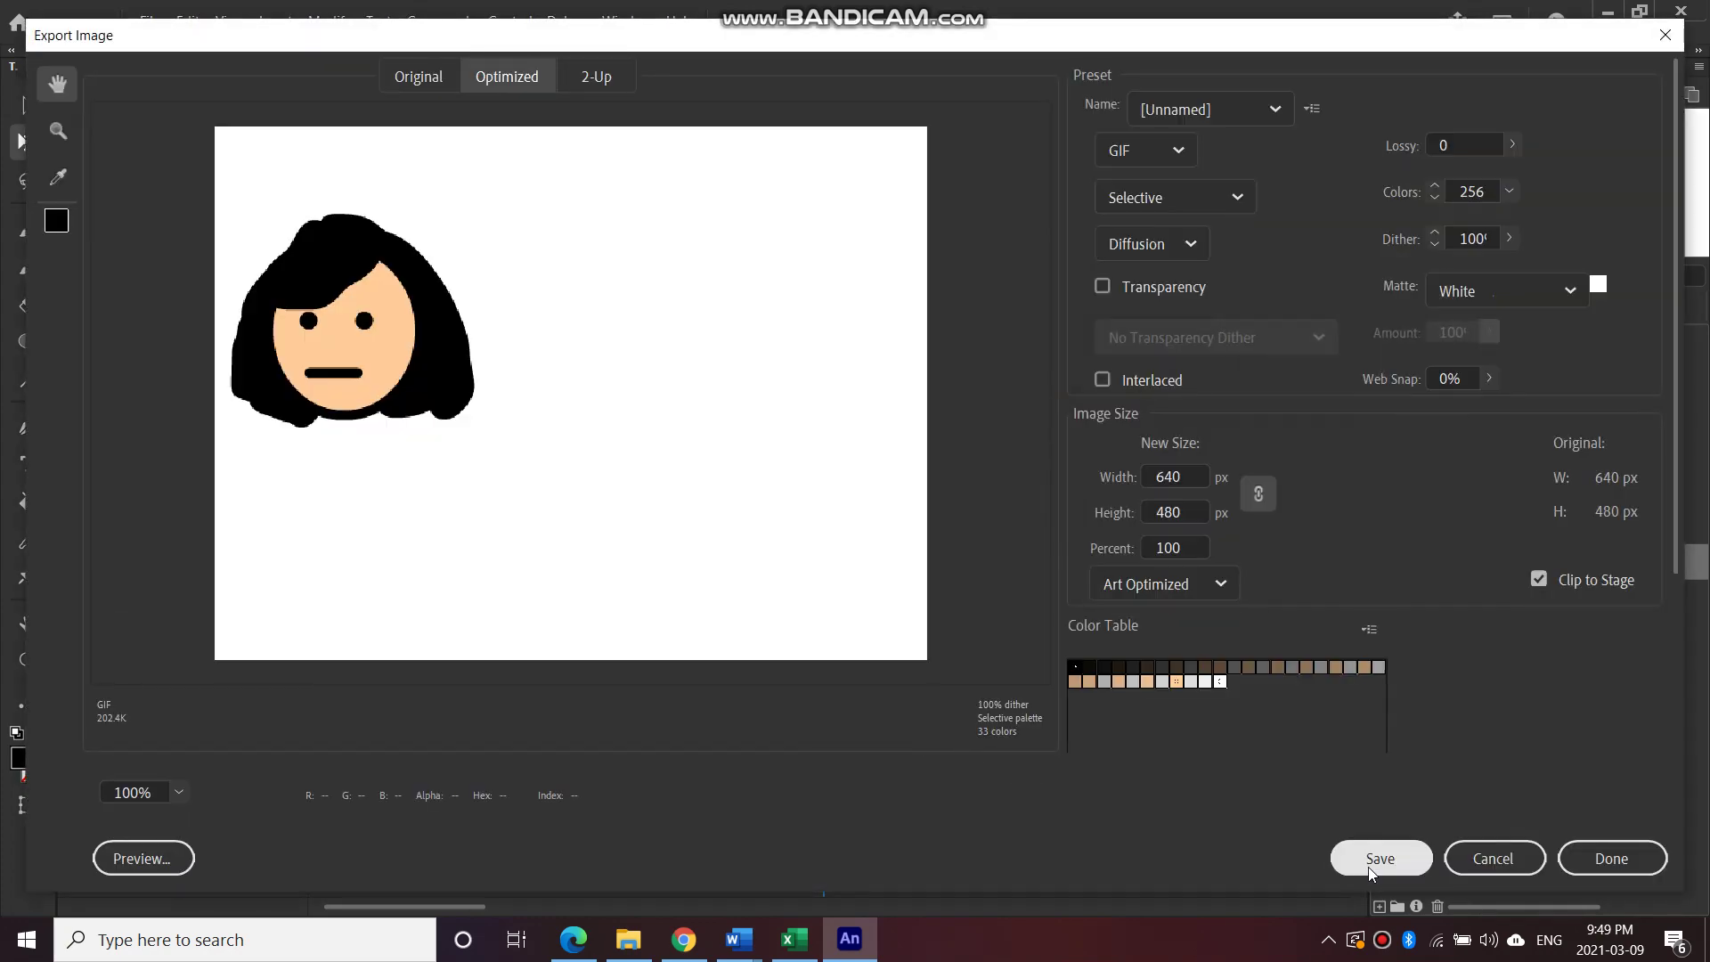
left_click(1373, 864)
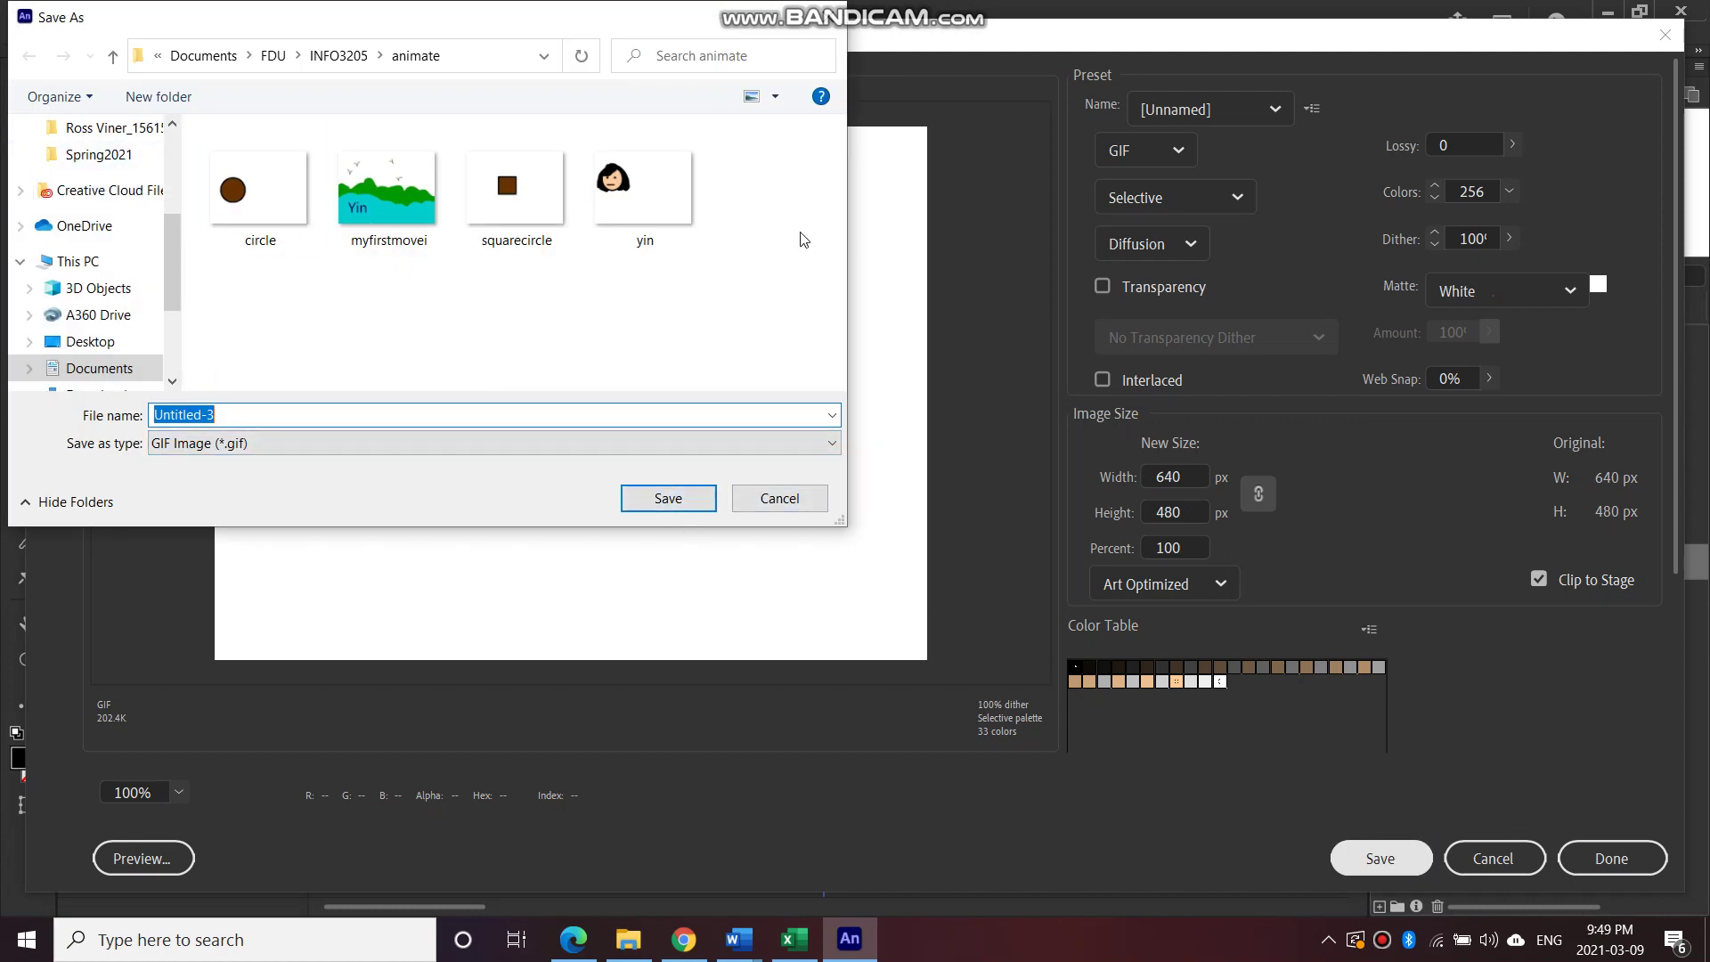
left_click(650, 202)
left_click(668, 498)
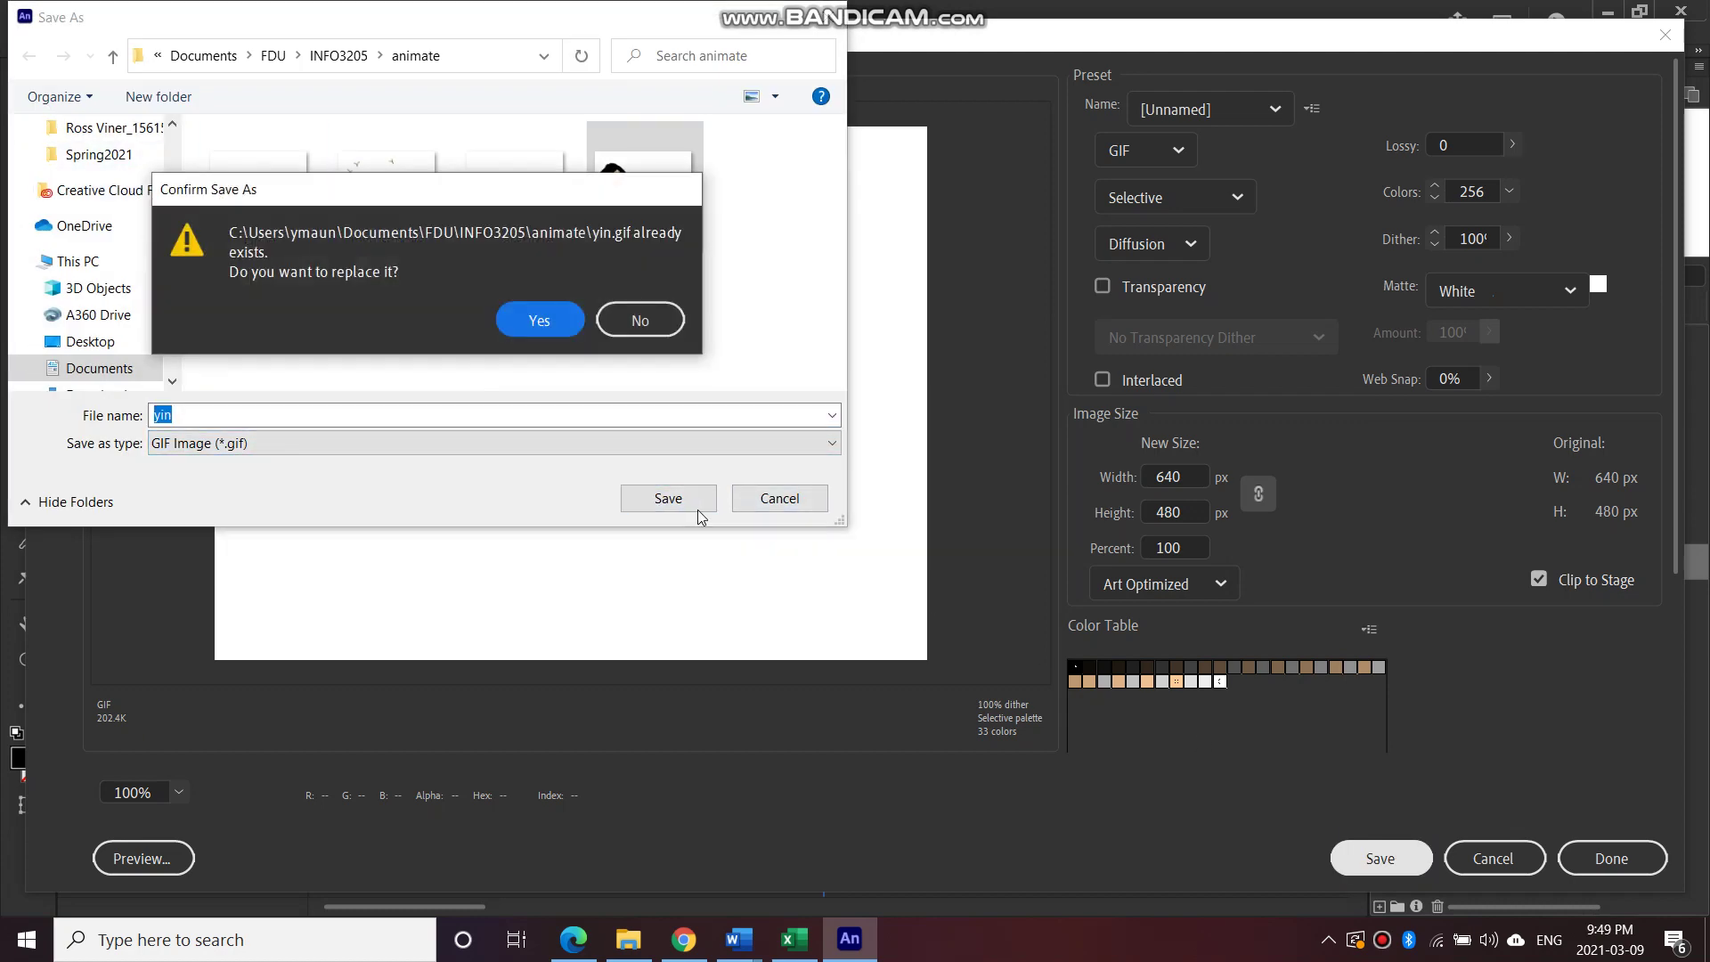
left_click(561, 322)
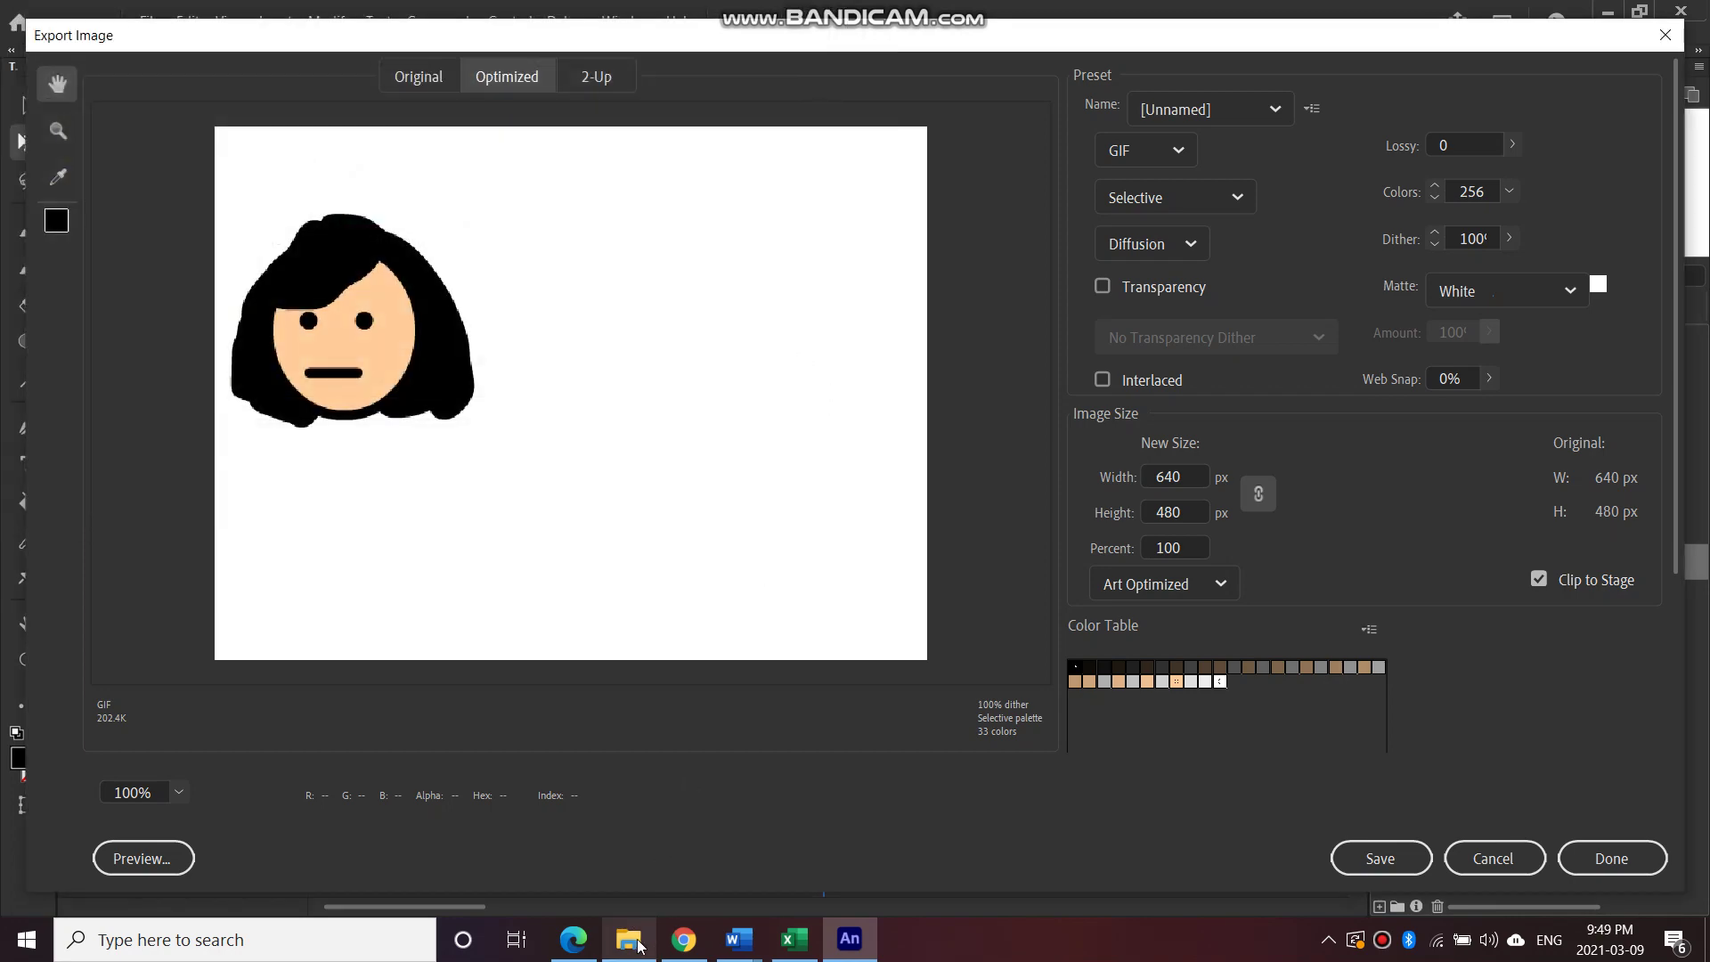
View the exported yin GIF from the animate folder, close it, and return to the Animate document
left_click(628, 938)
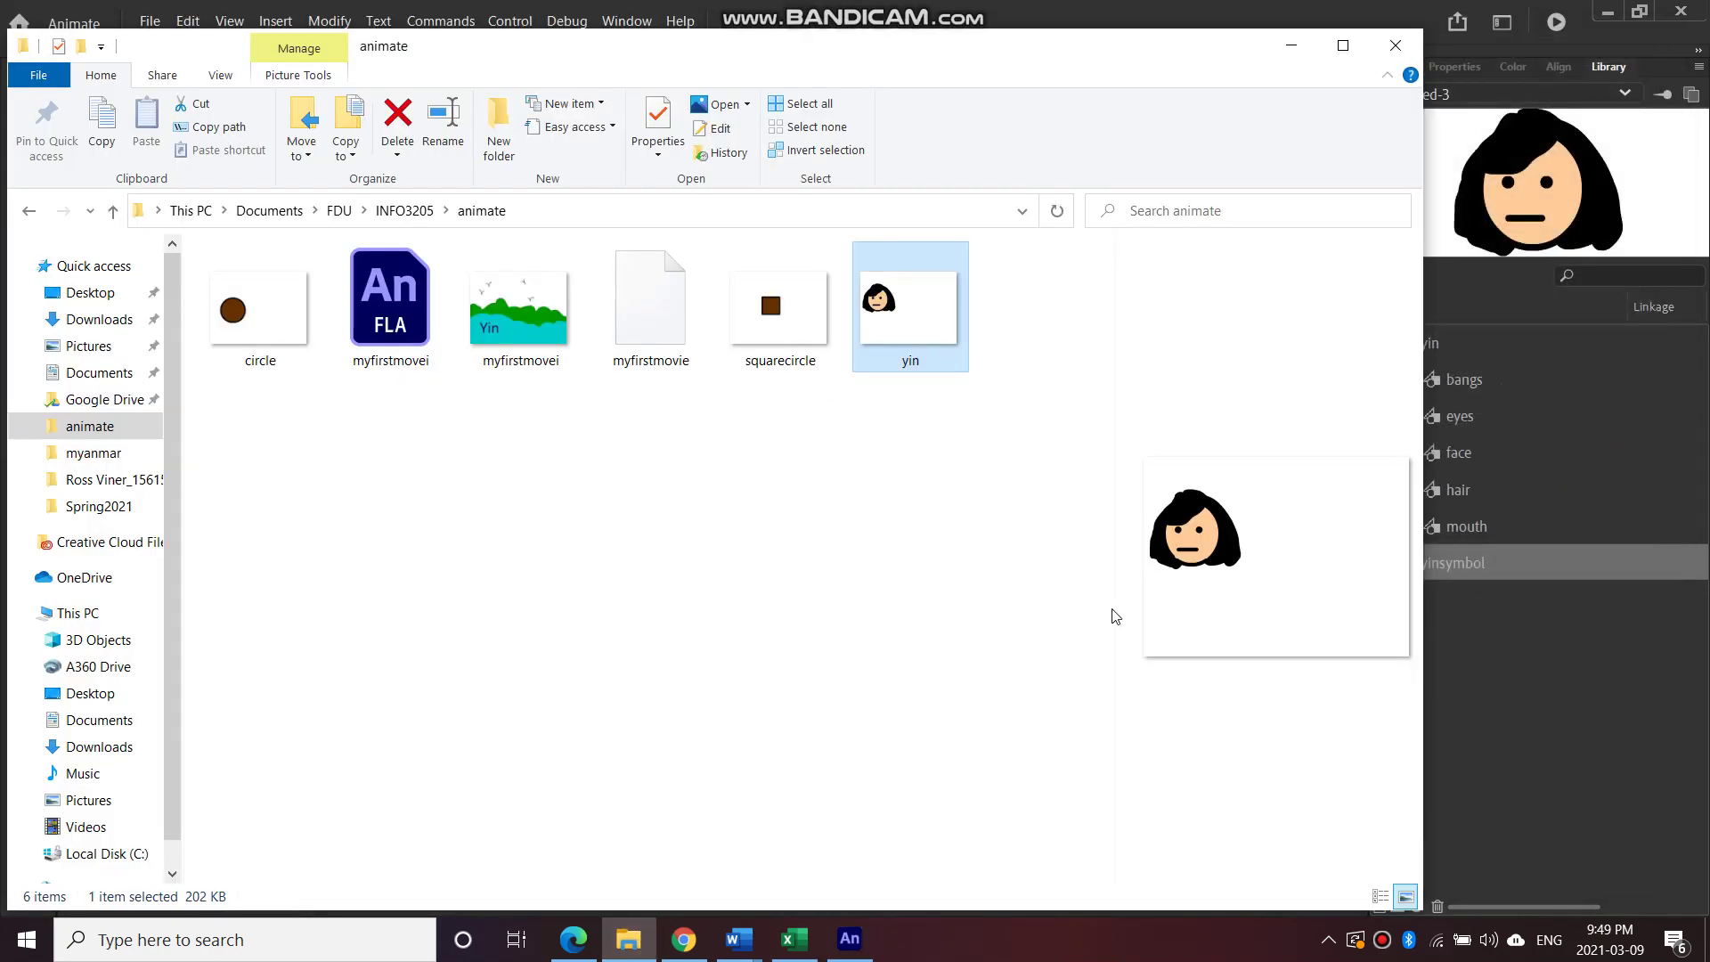
double_click(891, 322)
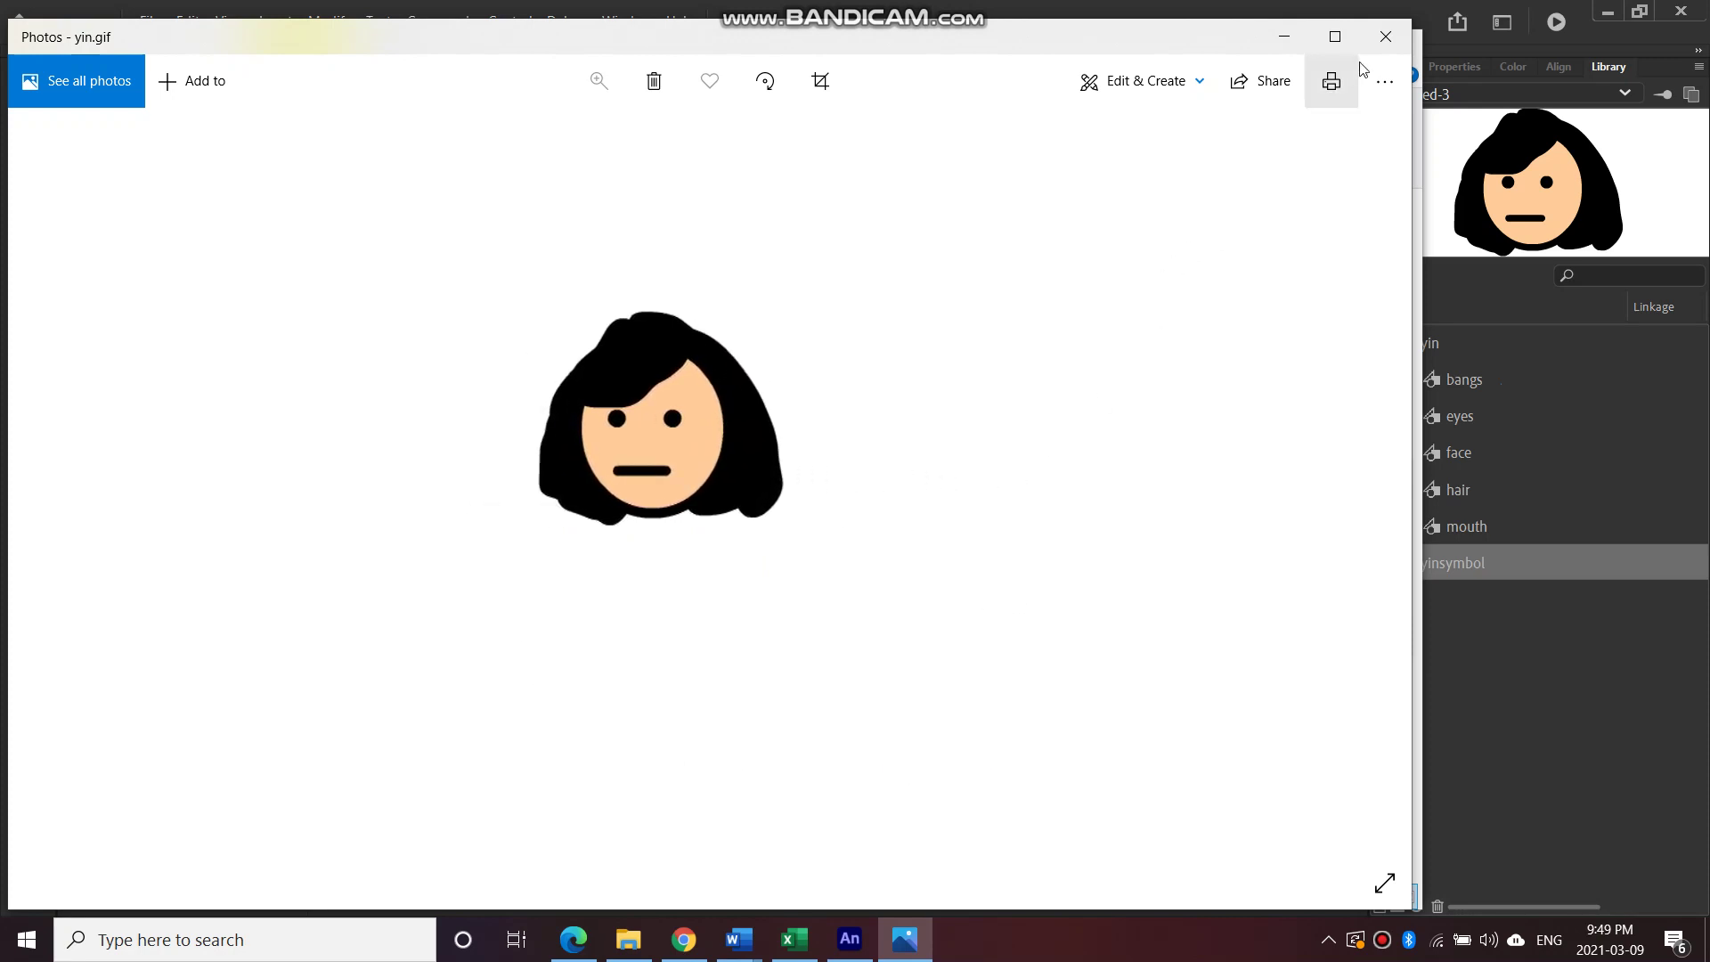
left_click(1386, 37)
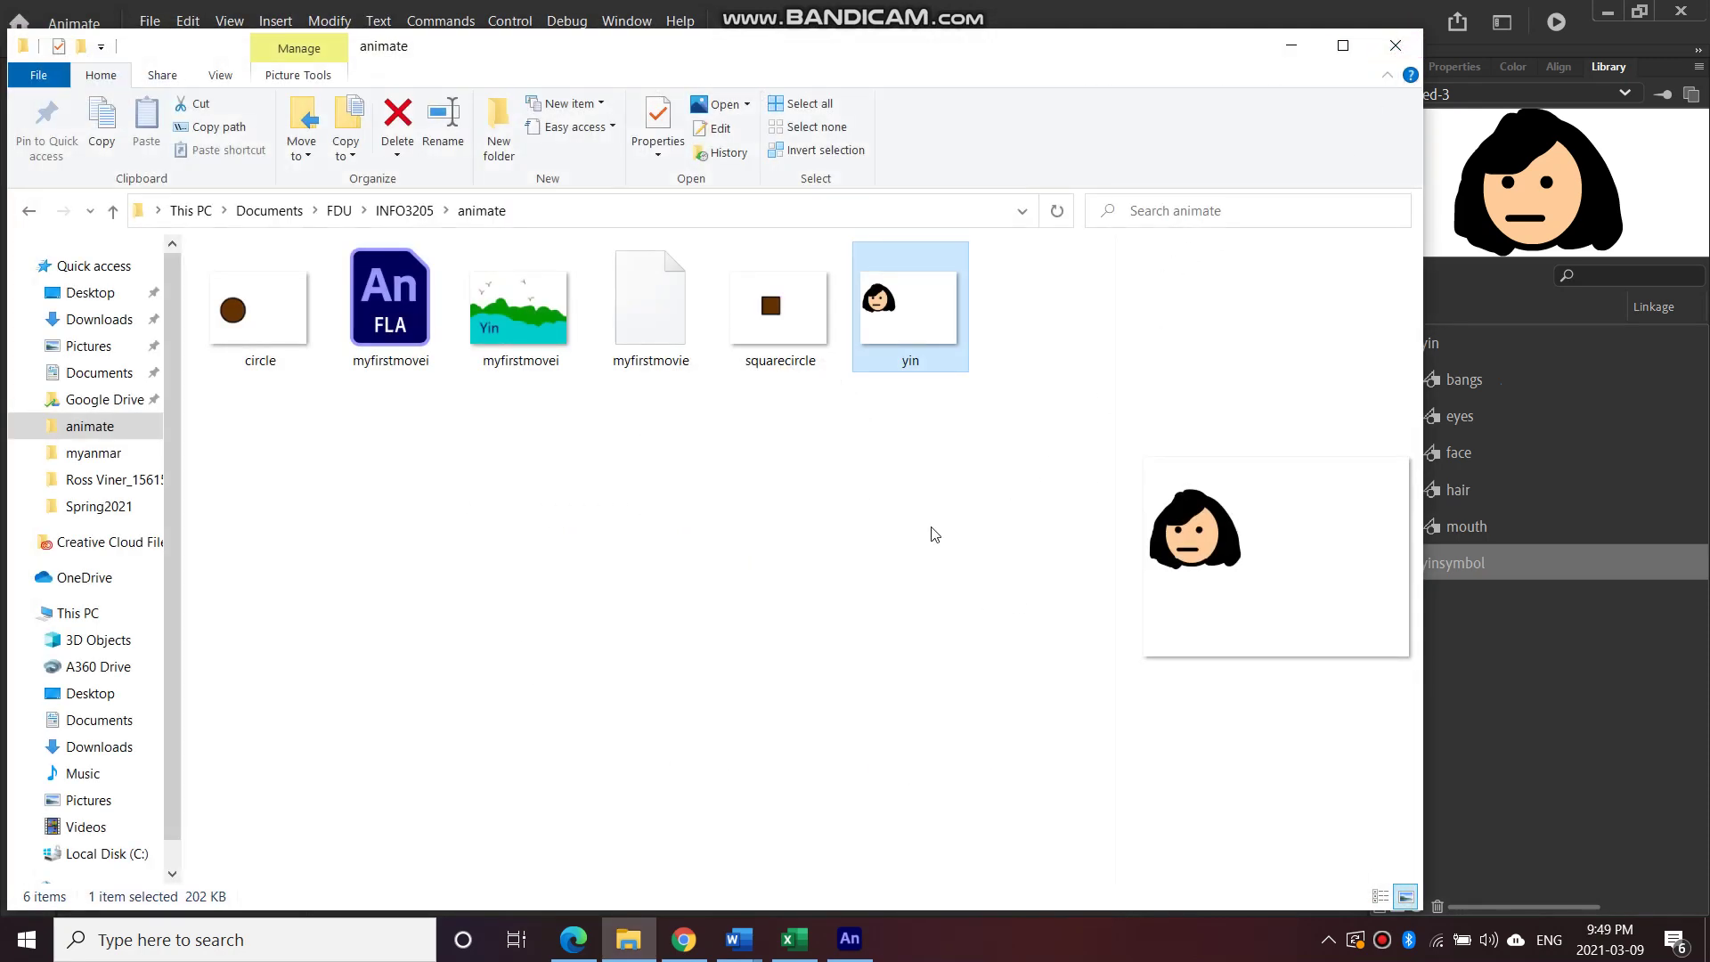
left_click(924, 546)
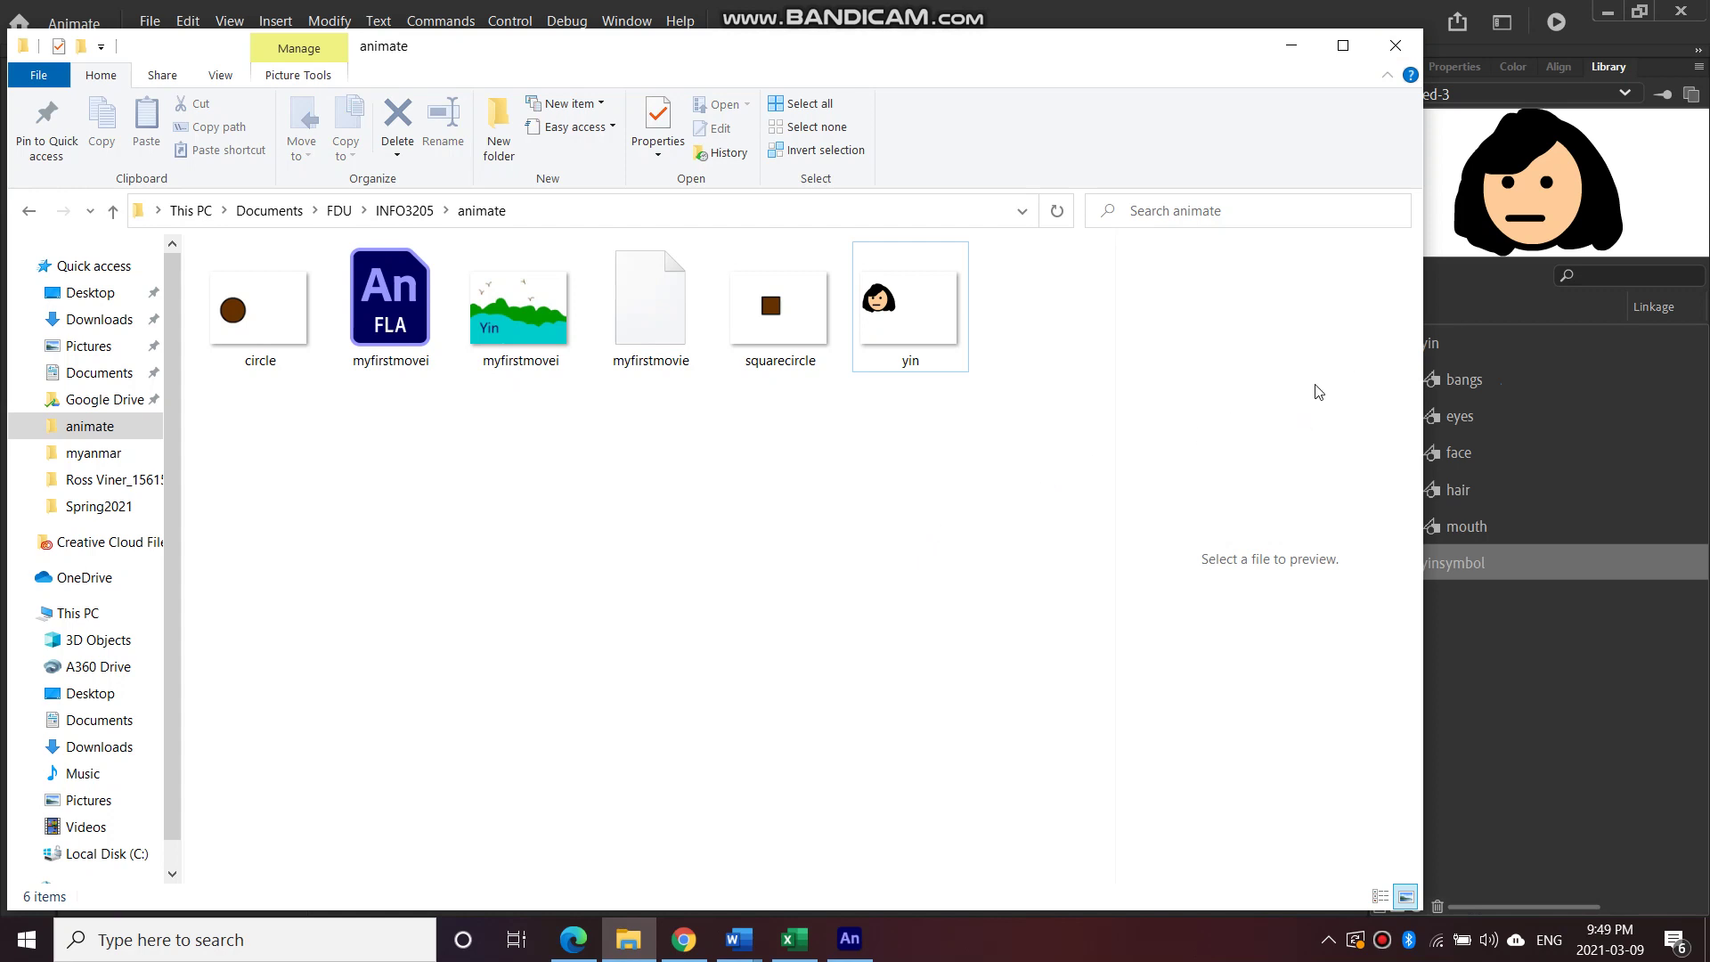
left_click(1525, 766)
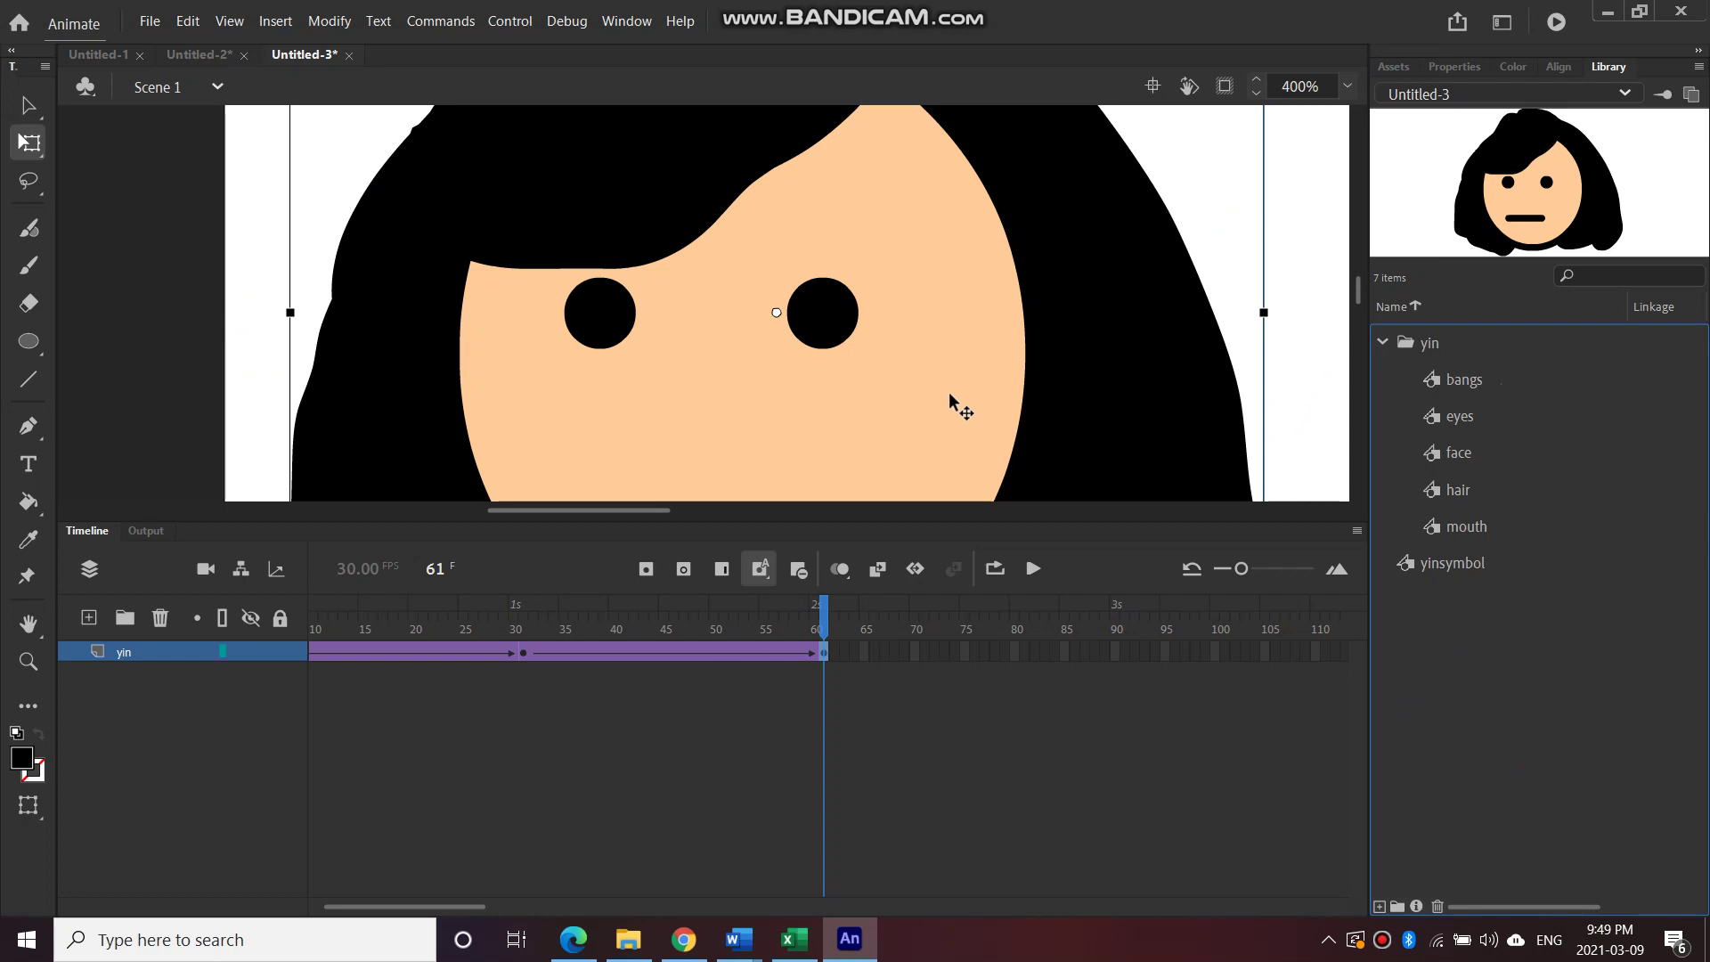
Add a new layer to Scene 1, place it beneath the yin layer, and name it body
key("ctrl+minus")
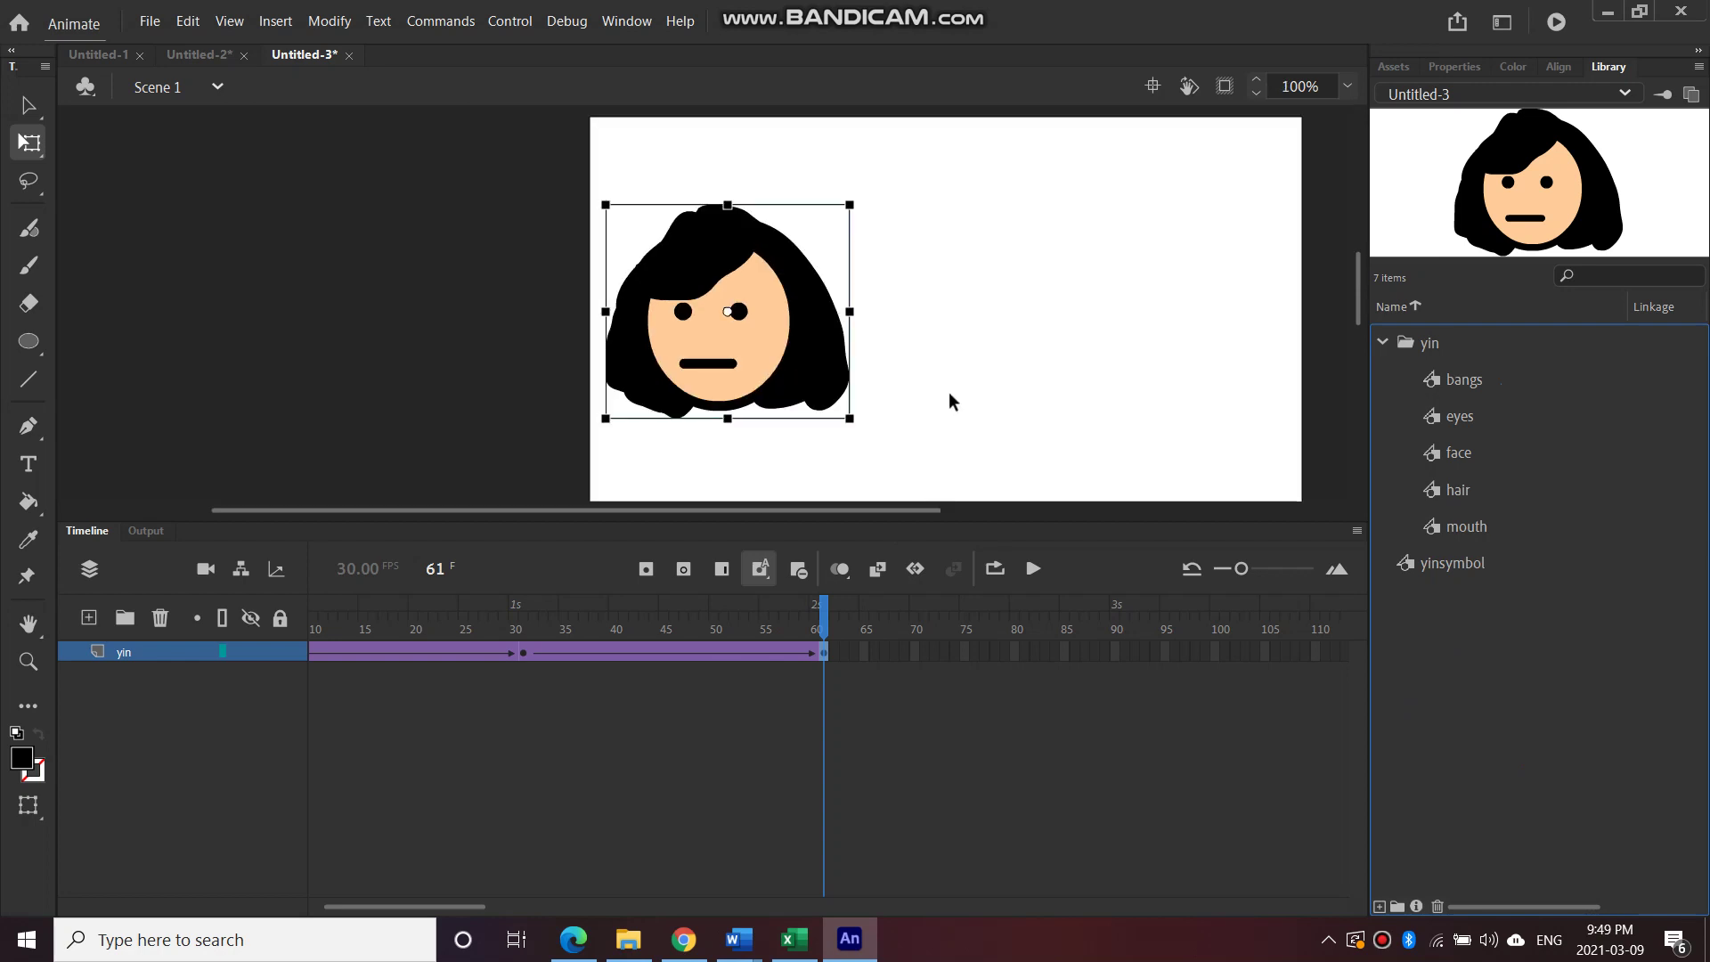
left_click(147, 750)
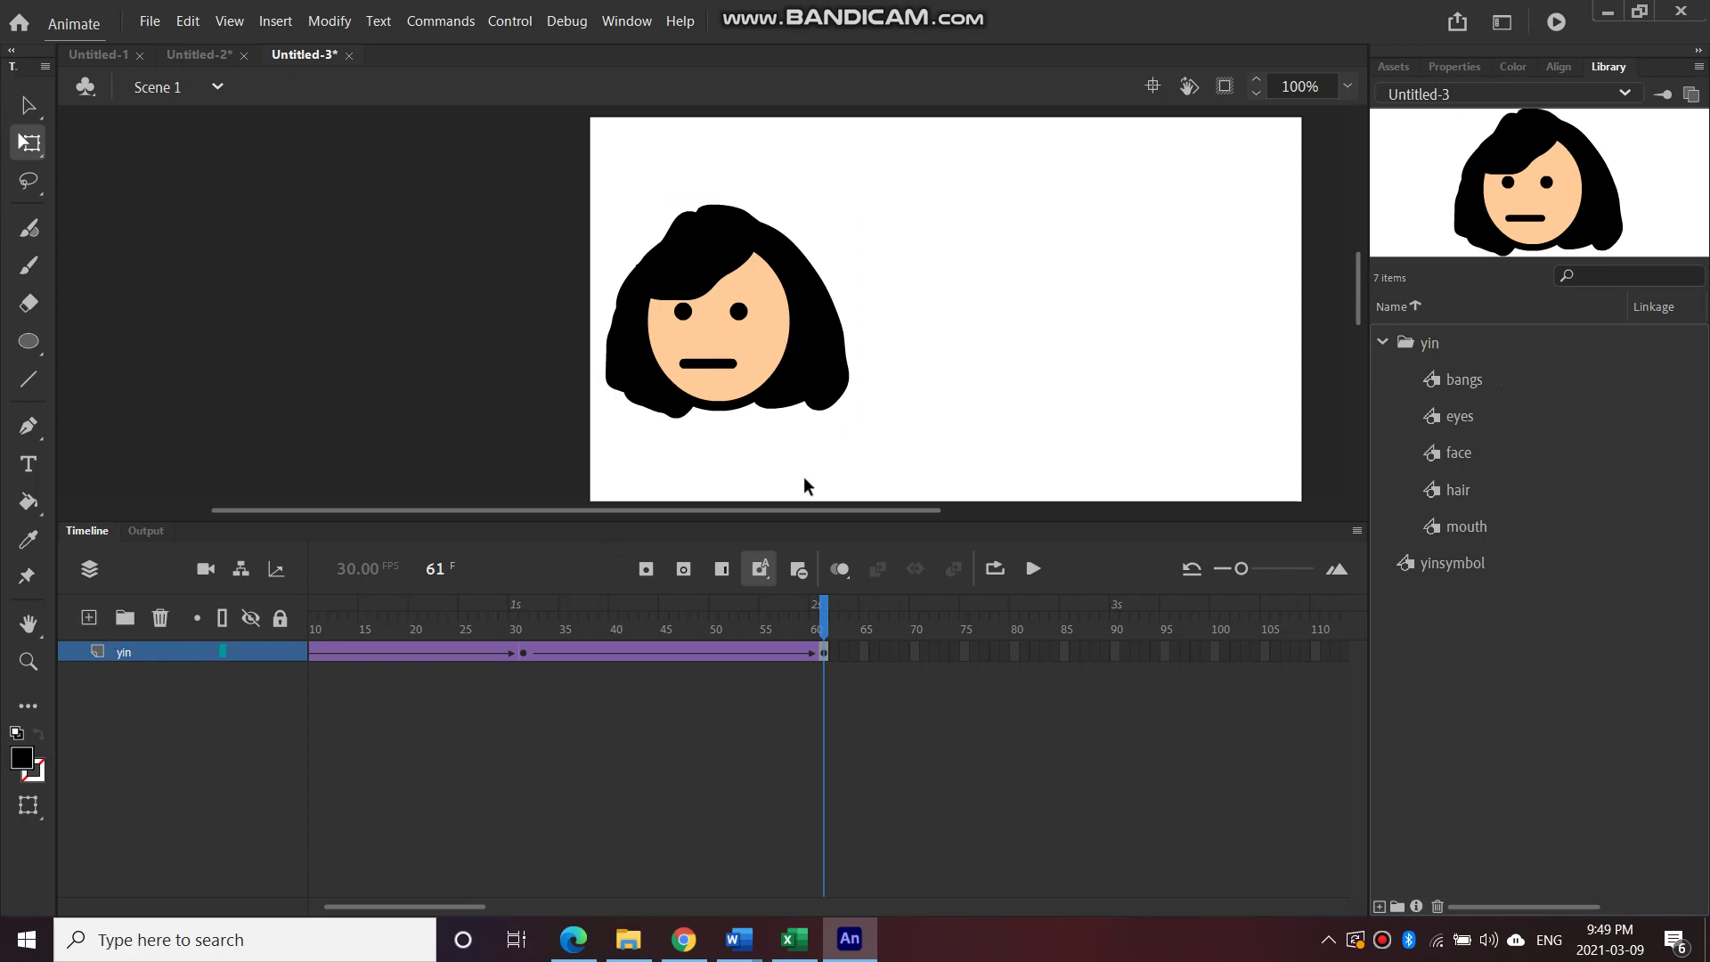
left_click(88, 619)
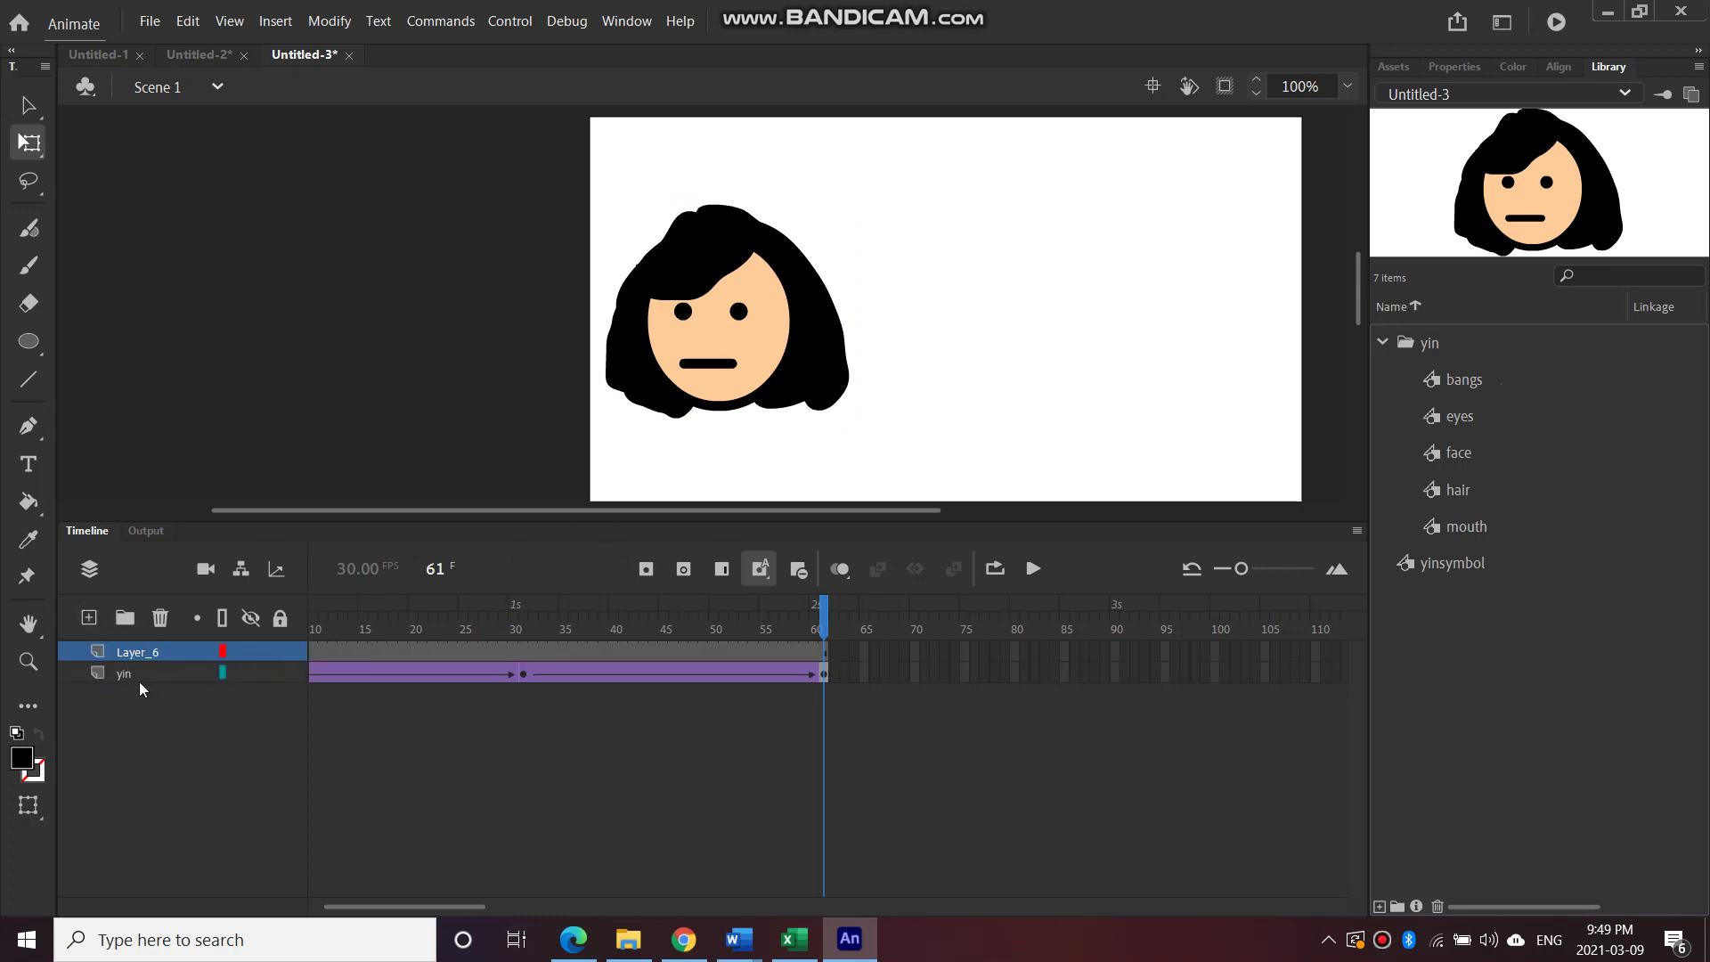
left_click(139, 678)
left_click_drag(154, 655, 154, 677)
double_click(134, 674)
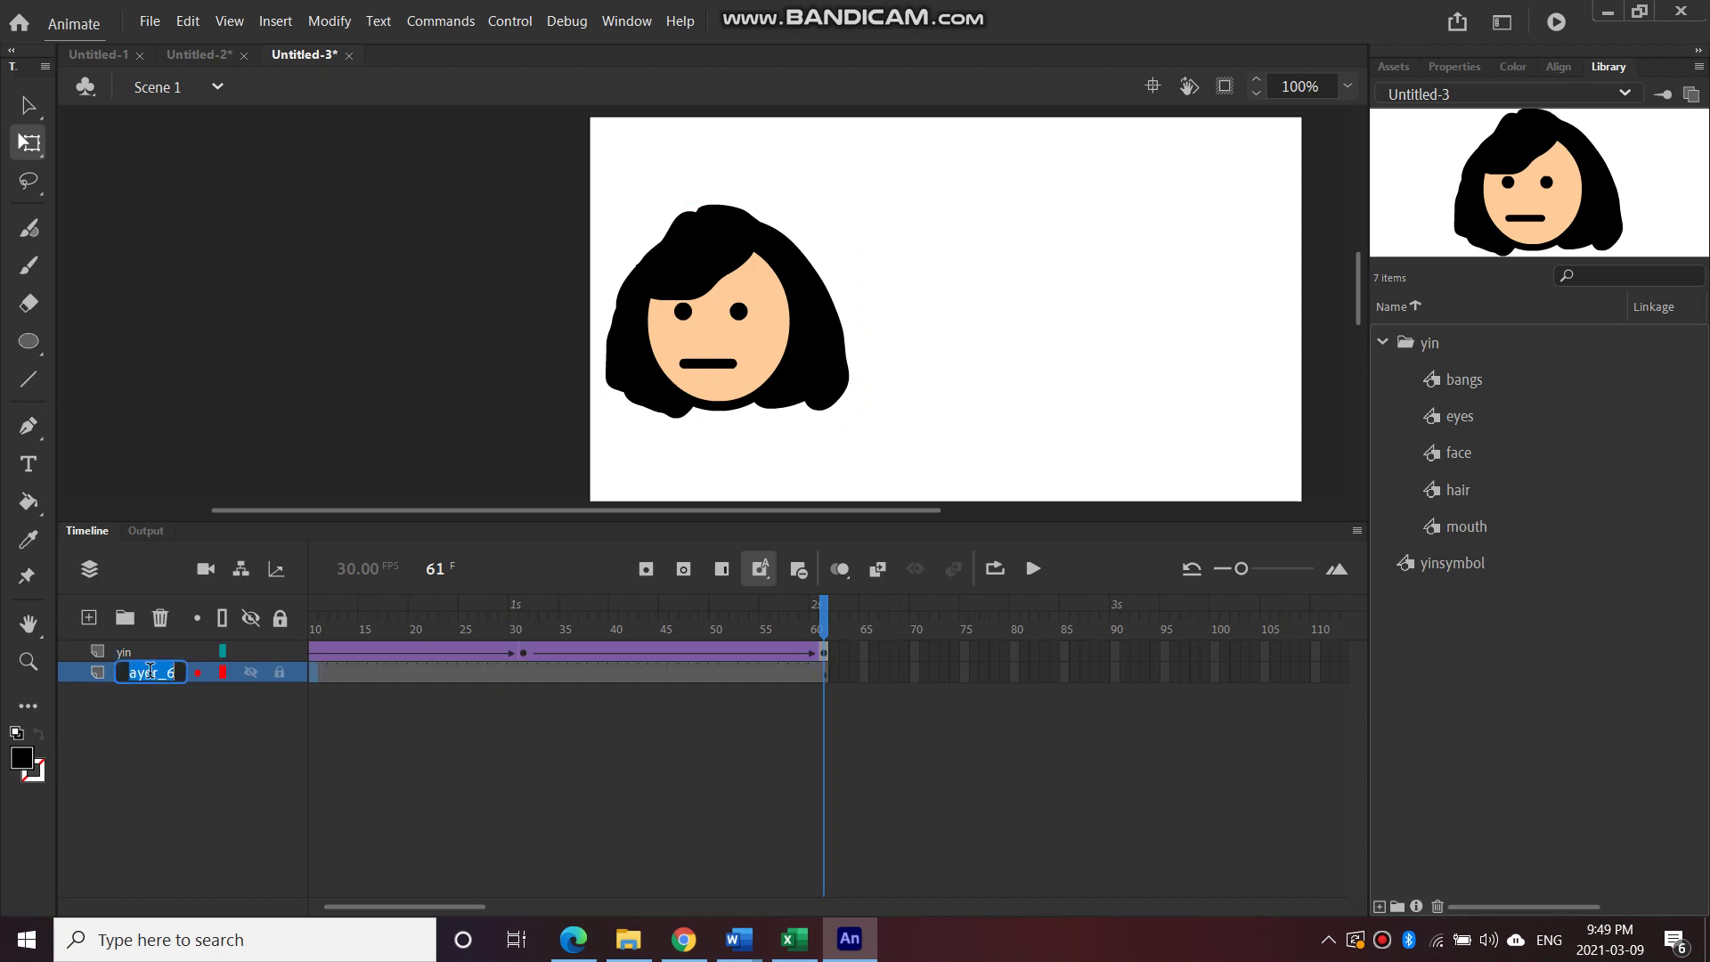
type("body")
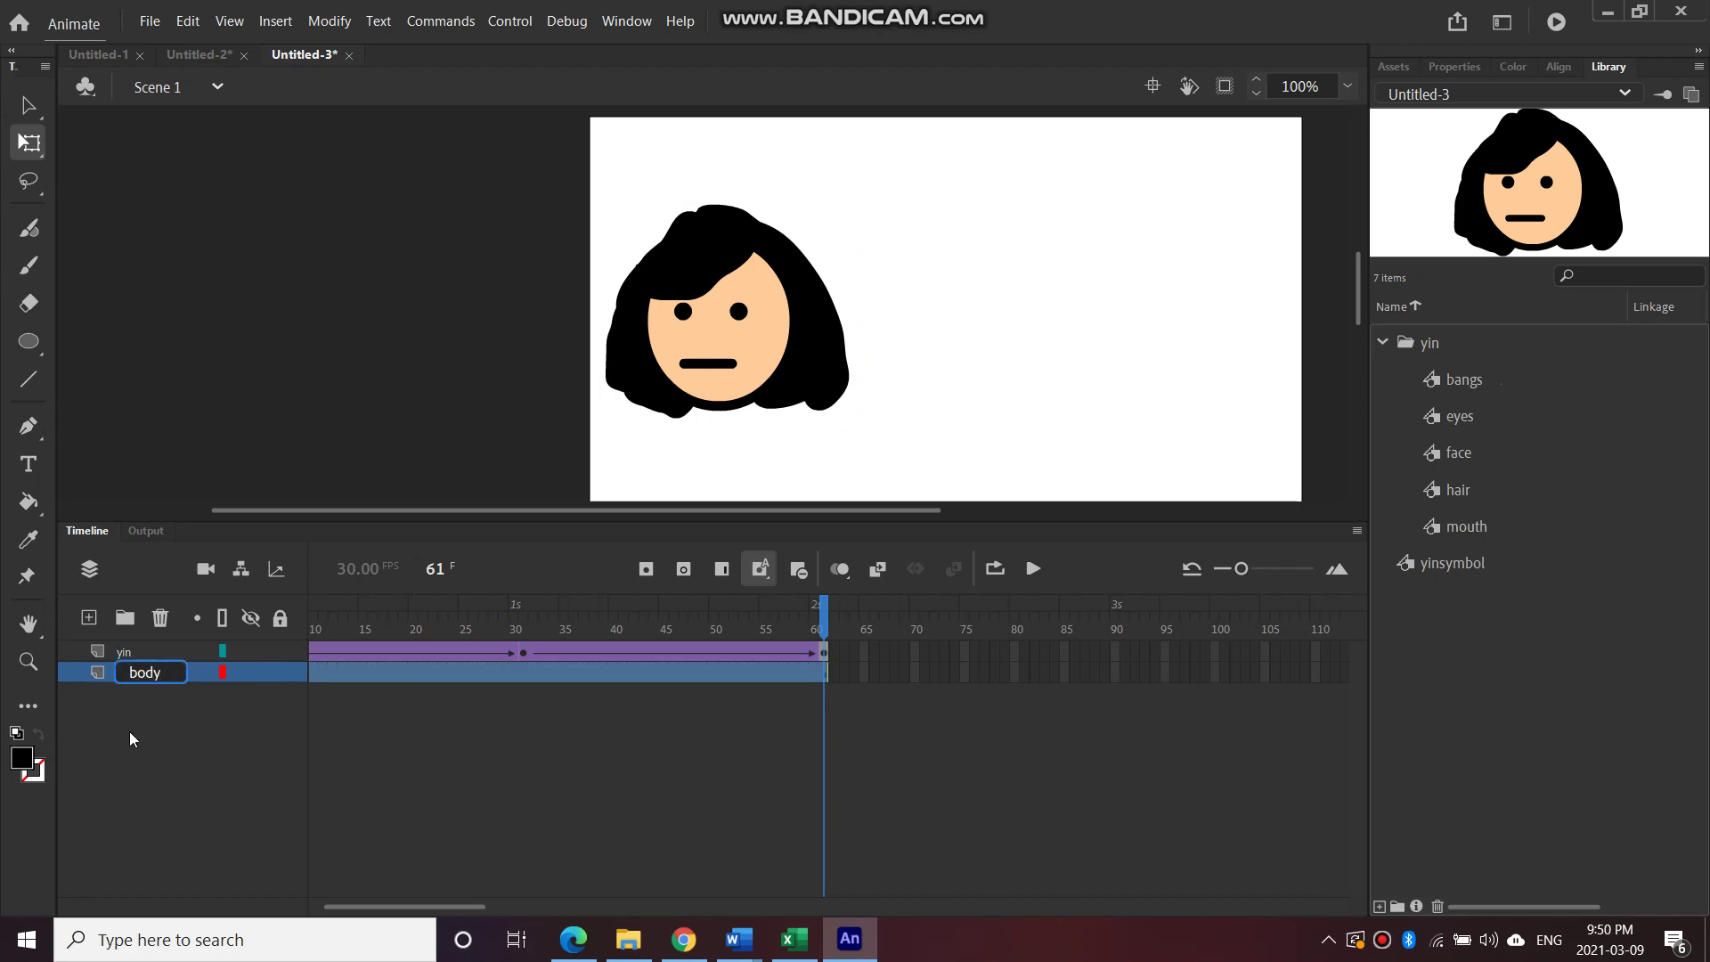
left_click(130, 738)
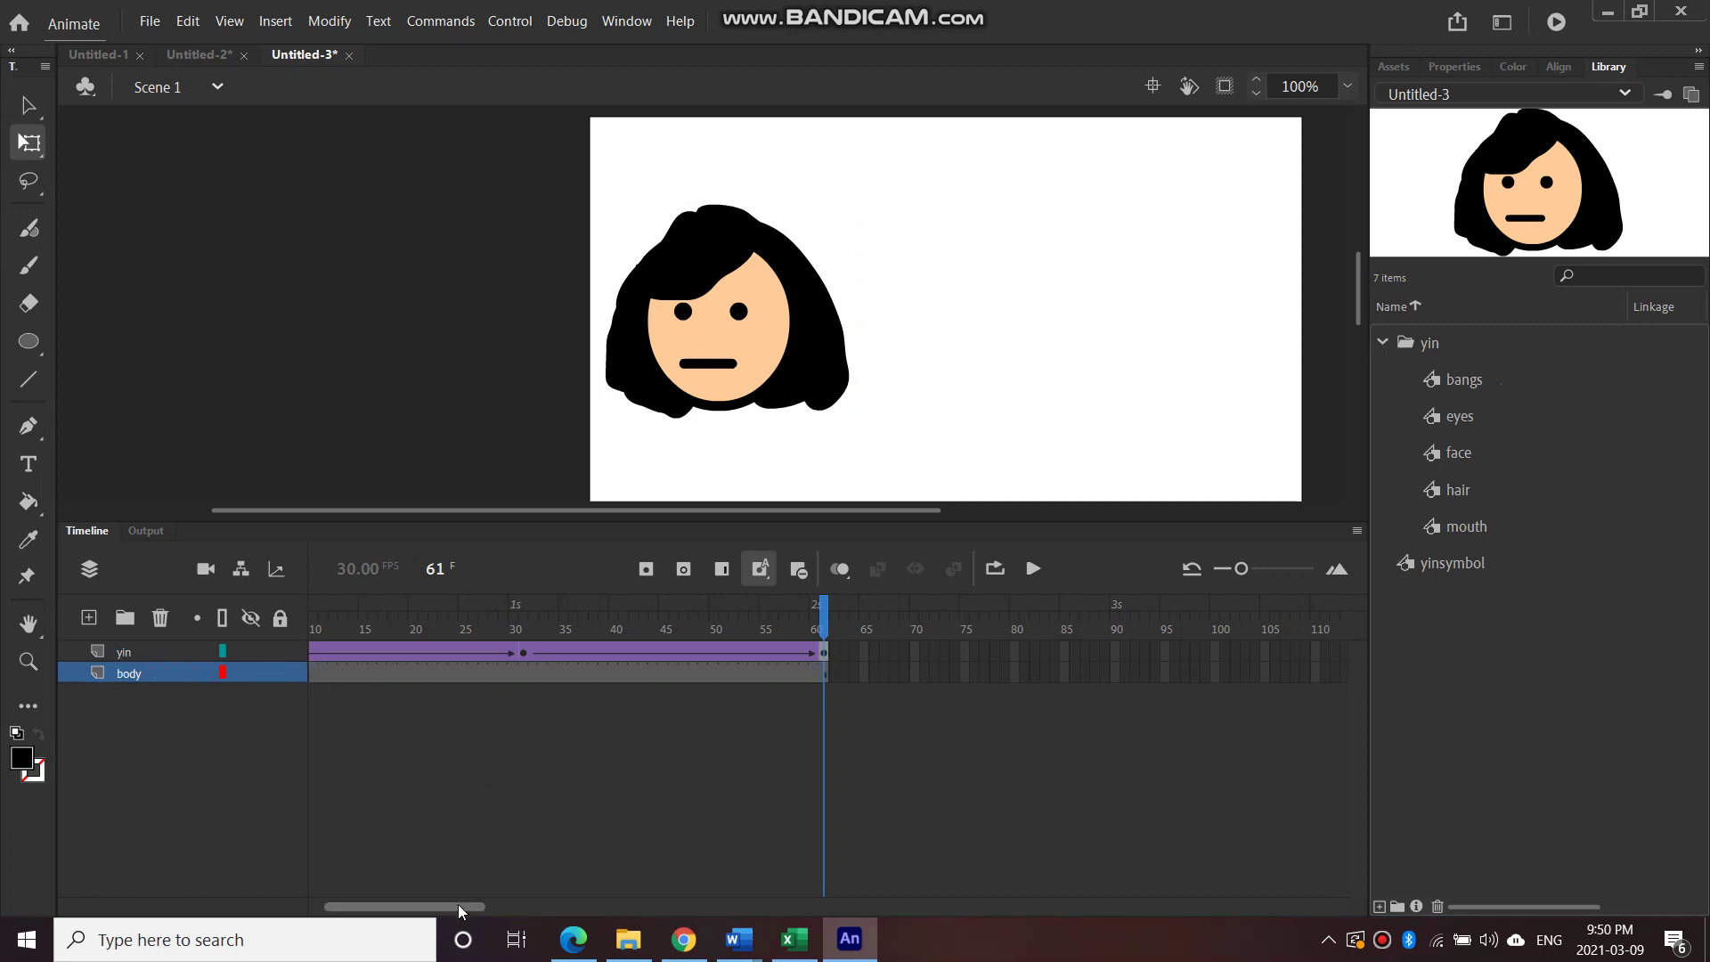
Paint a light-blue body with two arms below the head at frame 61 of the body layer, using the Brush tool
left_click_drag(458, 905, 377, 895)
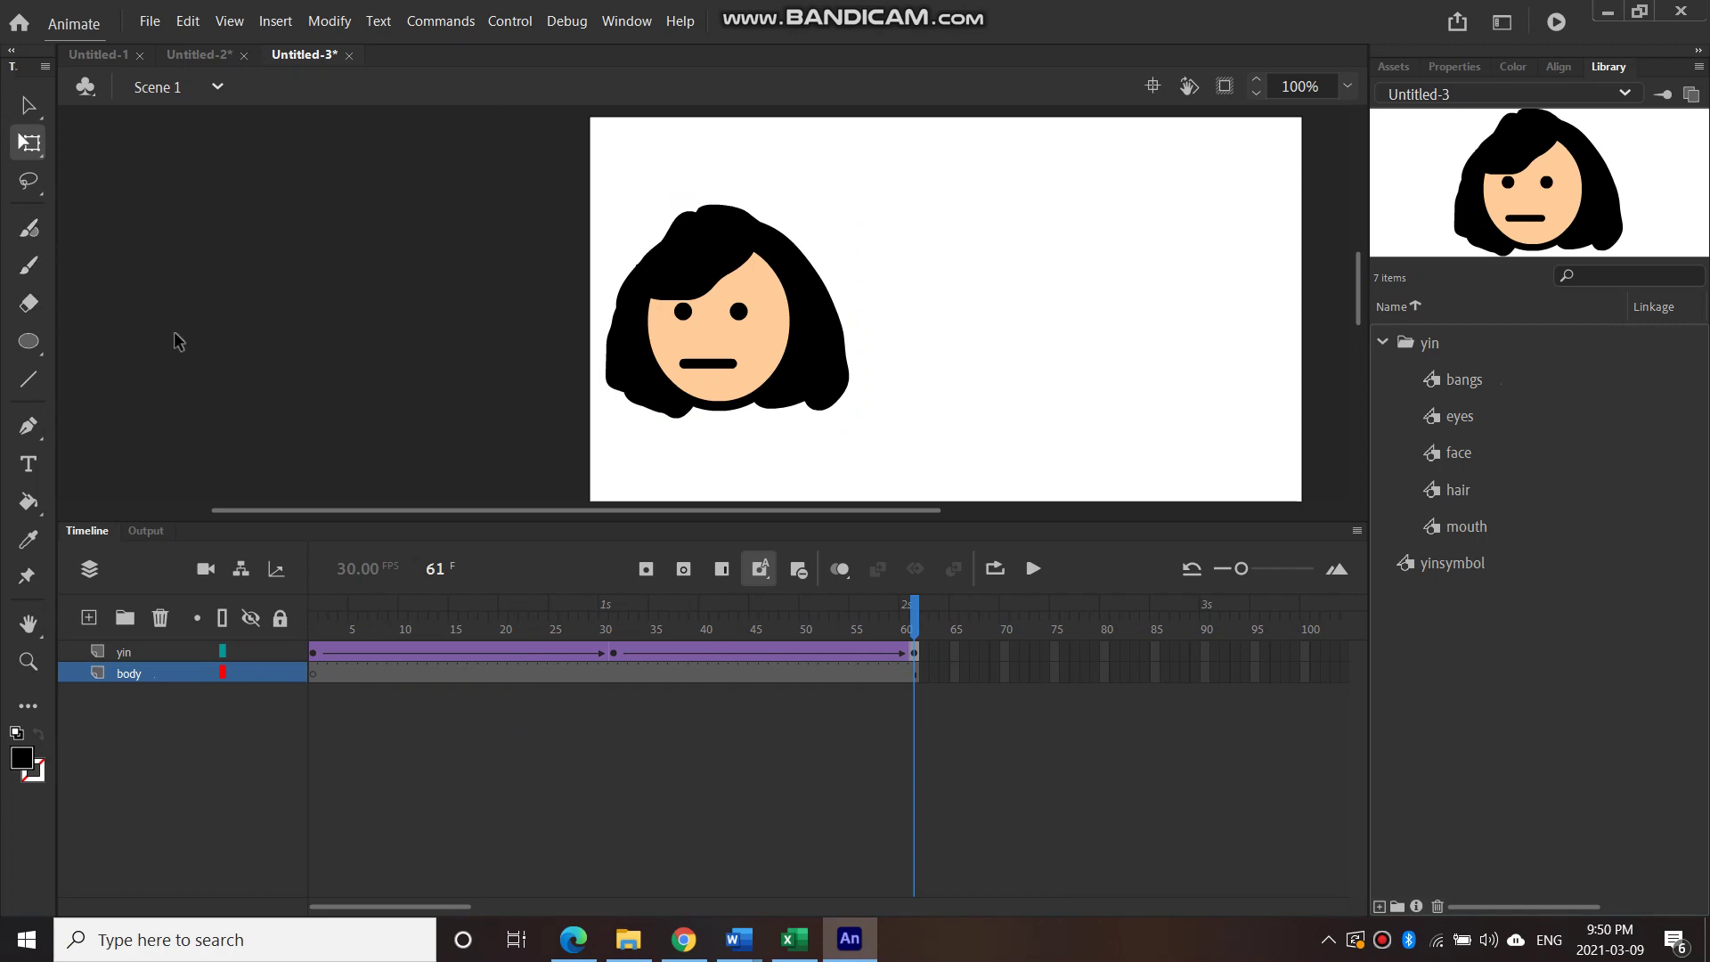
scroll(735, 410, "down", 3)
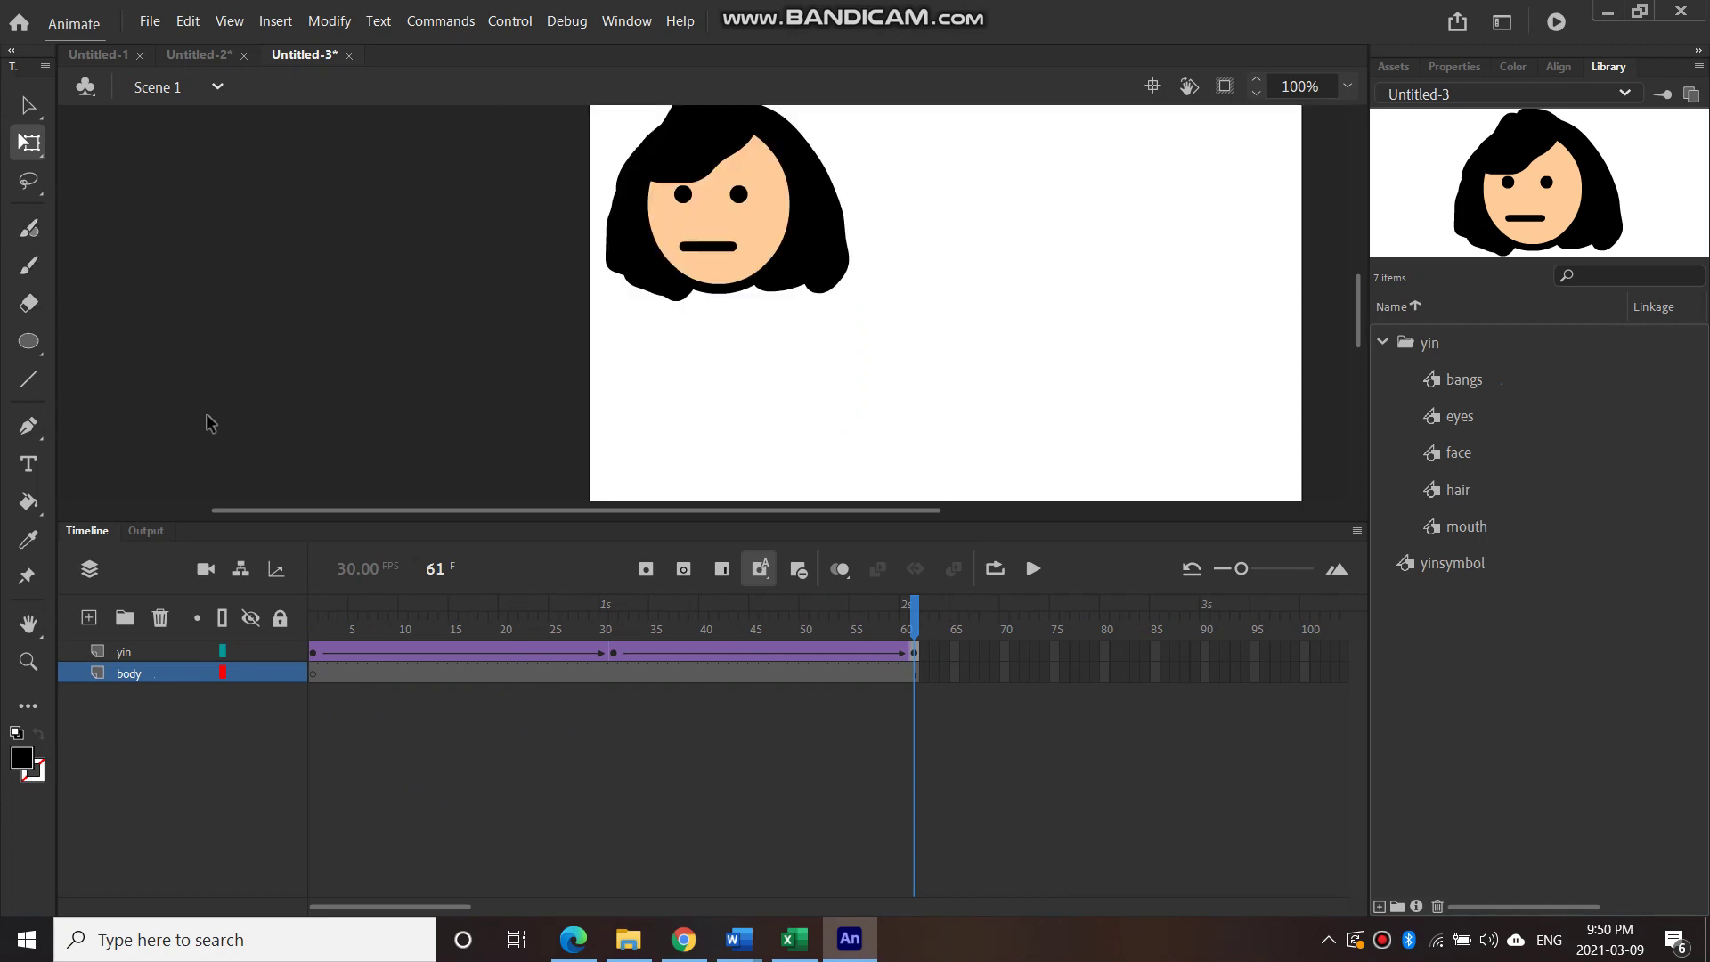
left_click(29, 343)
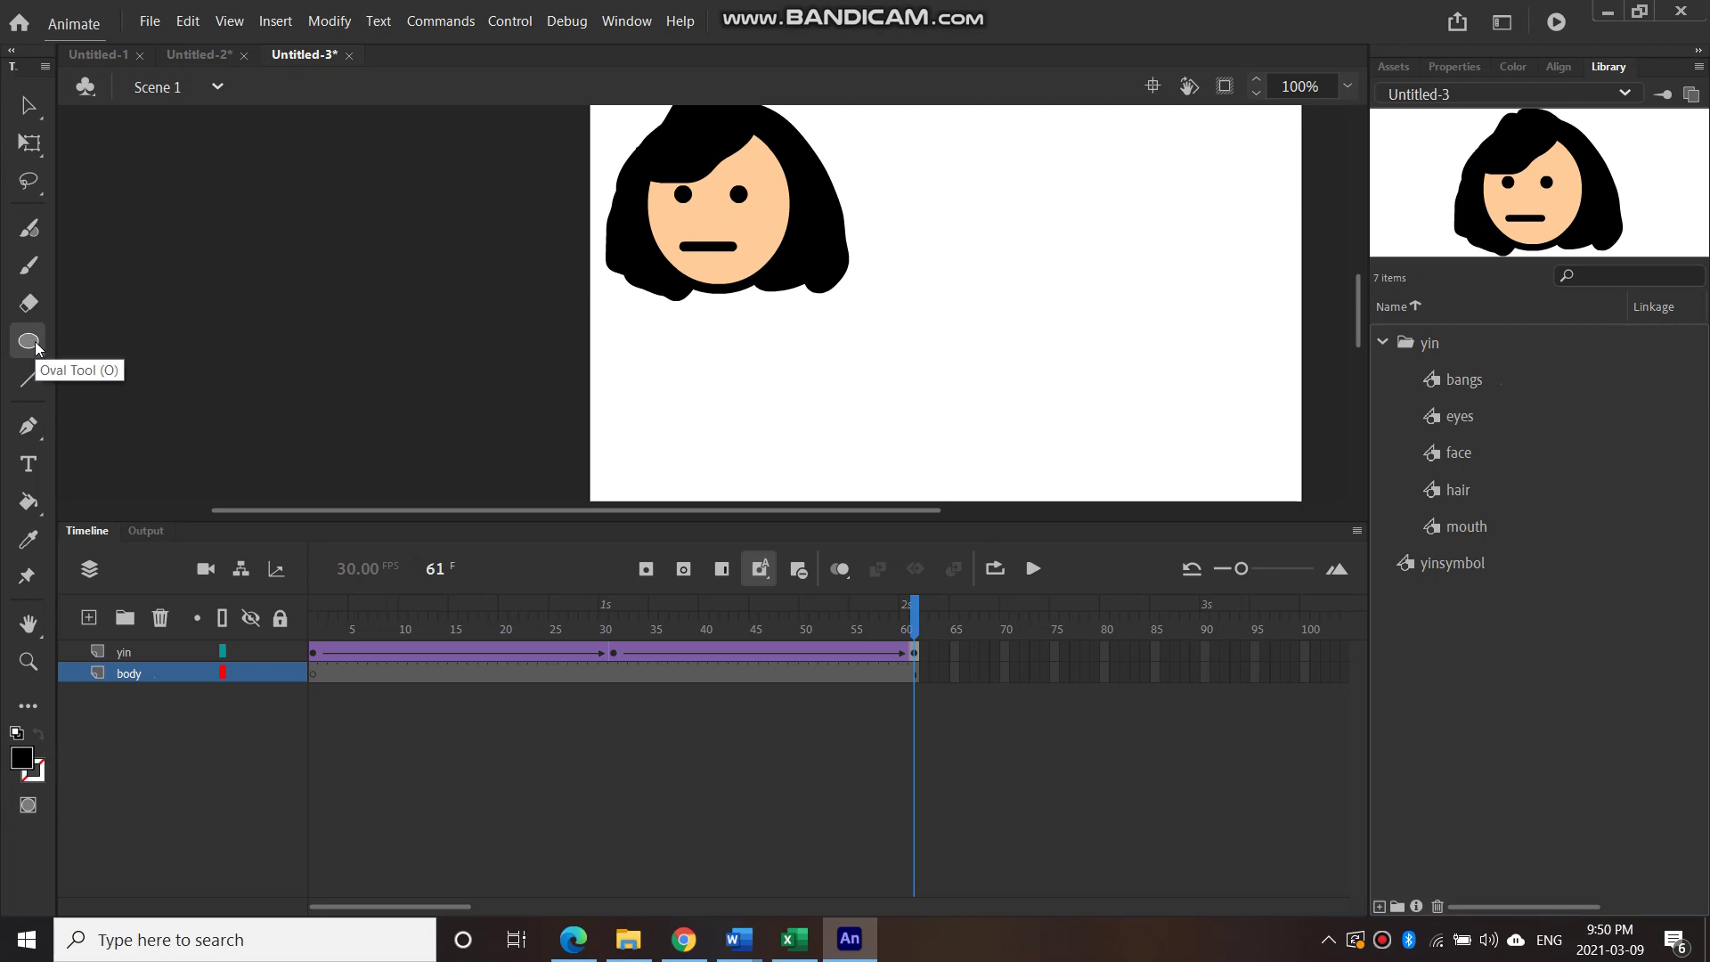
left_click(32, 267)
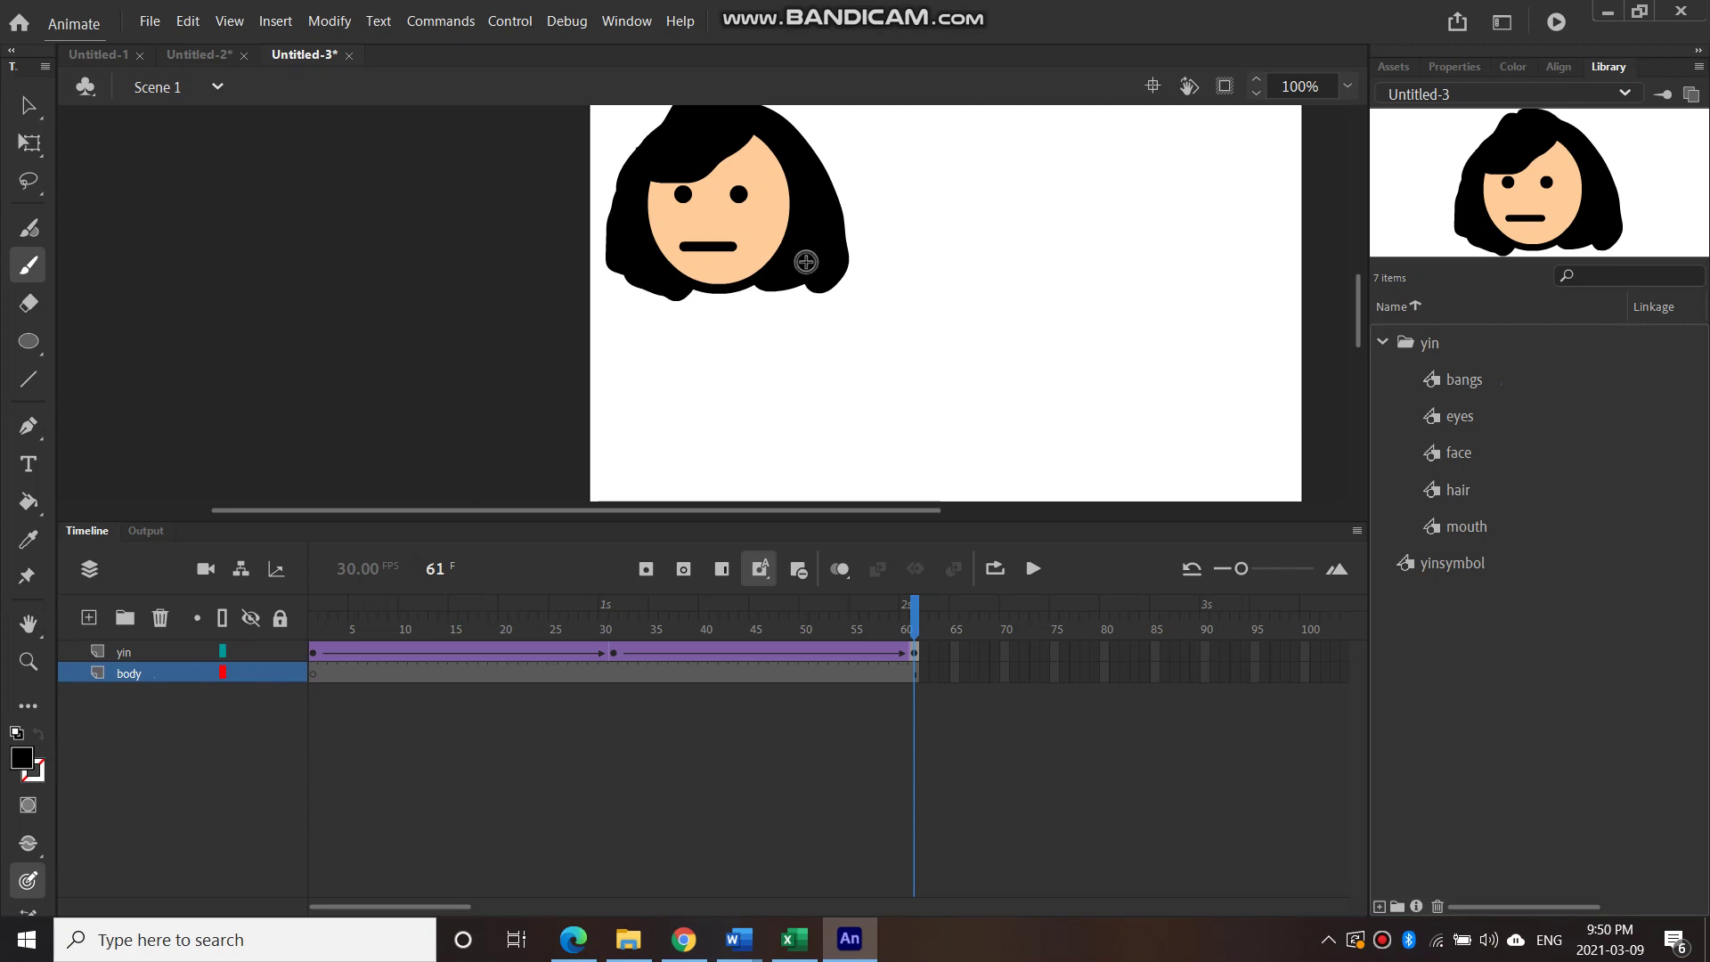
left_click(19, 758)
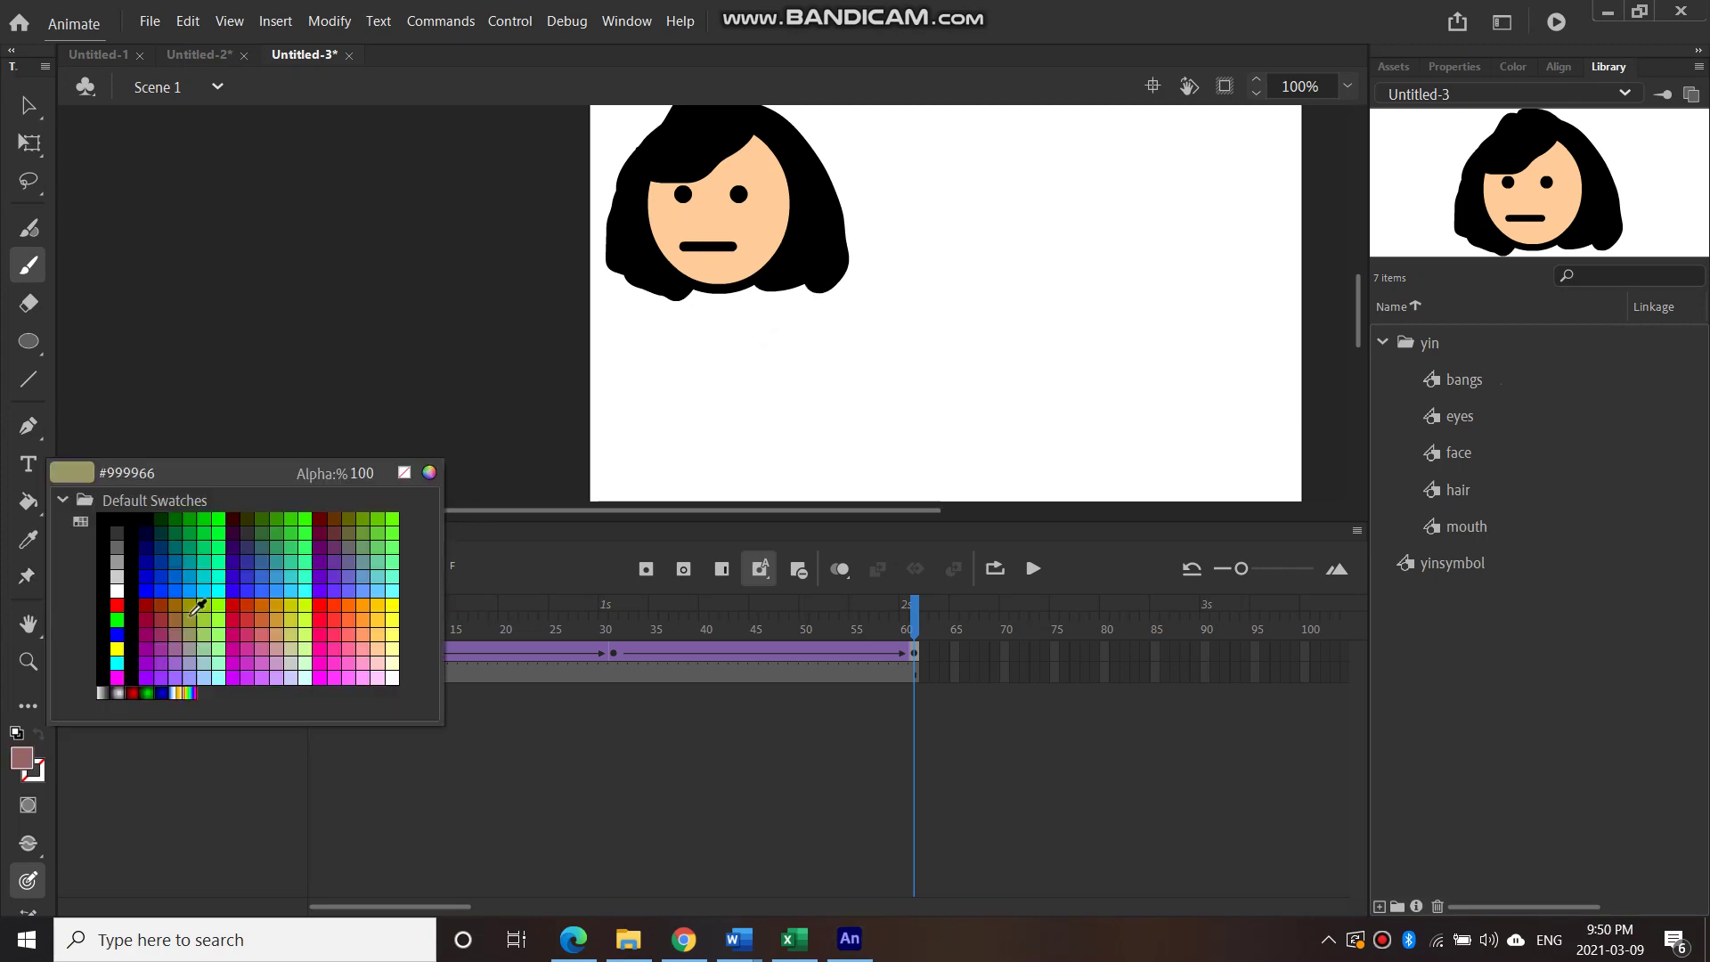
left_click(384, 586)
mouse_move(687, 279)
left_mouse_down()
mouse_move(677, 446)
mouse_move(714, 274)
mouse_move(712, 439)
mouse_move(698, 352)
mouse_move(688, 479)
mouse_move(807, 446)
mouse_move(717, 258)
mouse_move(746, 449)
mouse_move(722, 310)
mouse_move(748, 331)
mouse_move(794, 471)
mouse_move(753, 452)
mouse_move(748, 392)
mouse_move(728, 450)
mouse_move(717, 403)
left_mouse_up()
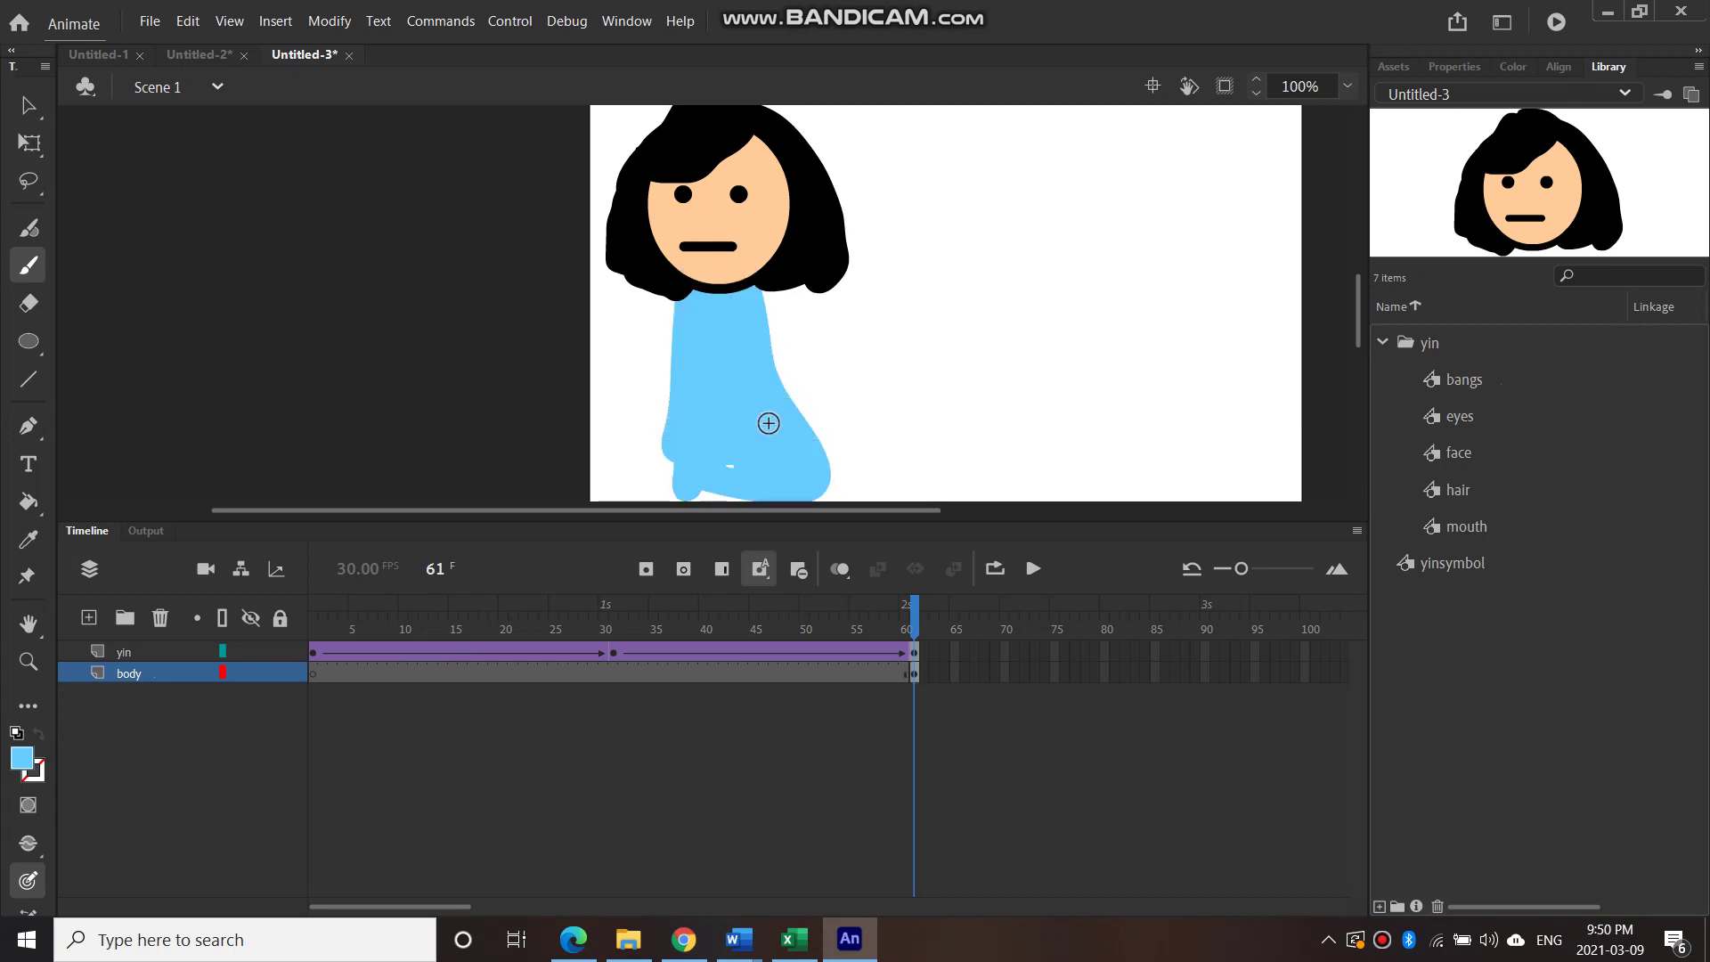
mouse_move(679, 458)
left_mouse_down()
mouse_move(734, 467)
mouse_move(671, 450)
mouse_move(678, 484)
mouse_move(725, 502)
mouse_move(757, 481)
left_mouse_up()
mouse_move(679, 286)
left_mouse_down()
mouse_move(690, 385)
mouse_move(687, 317)
mouse_move(668, 306)
mouse_move(687, 351)
mouse_move(823, 352)
mouse_move(774, 298)
mouse_move(646, 370)
mouse_move(666, 289)
left_mouse_up()
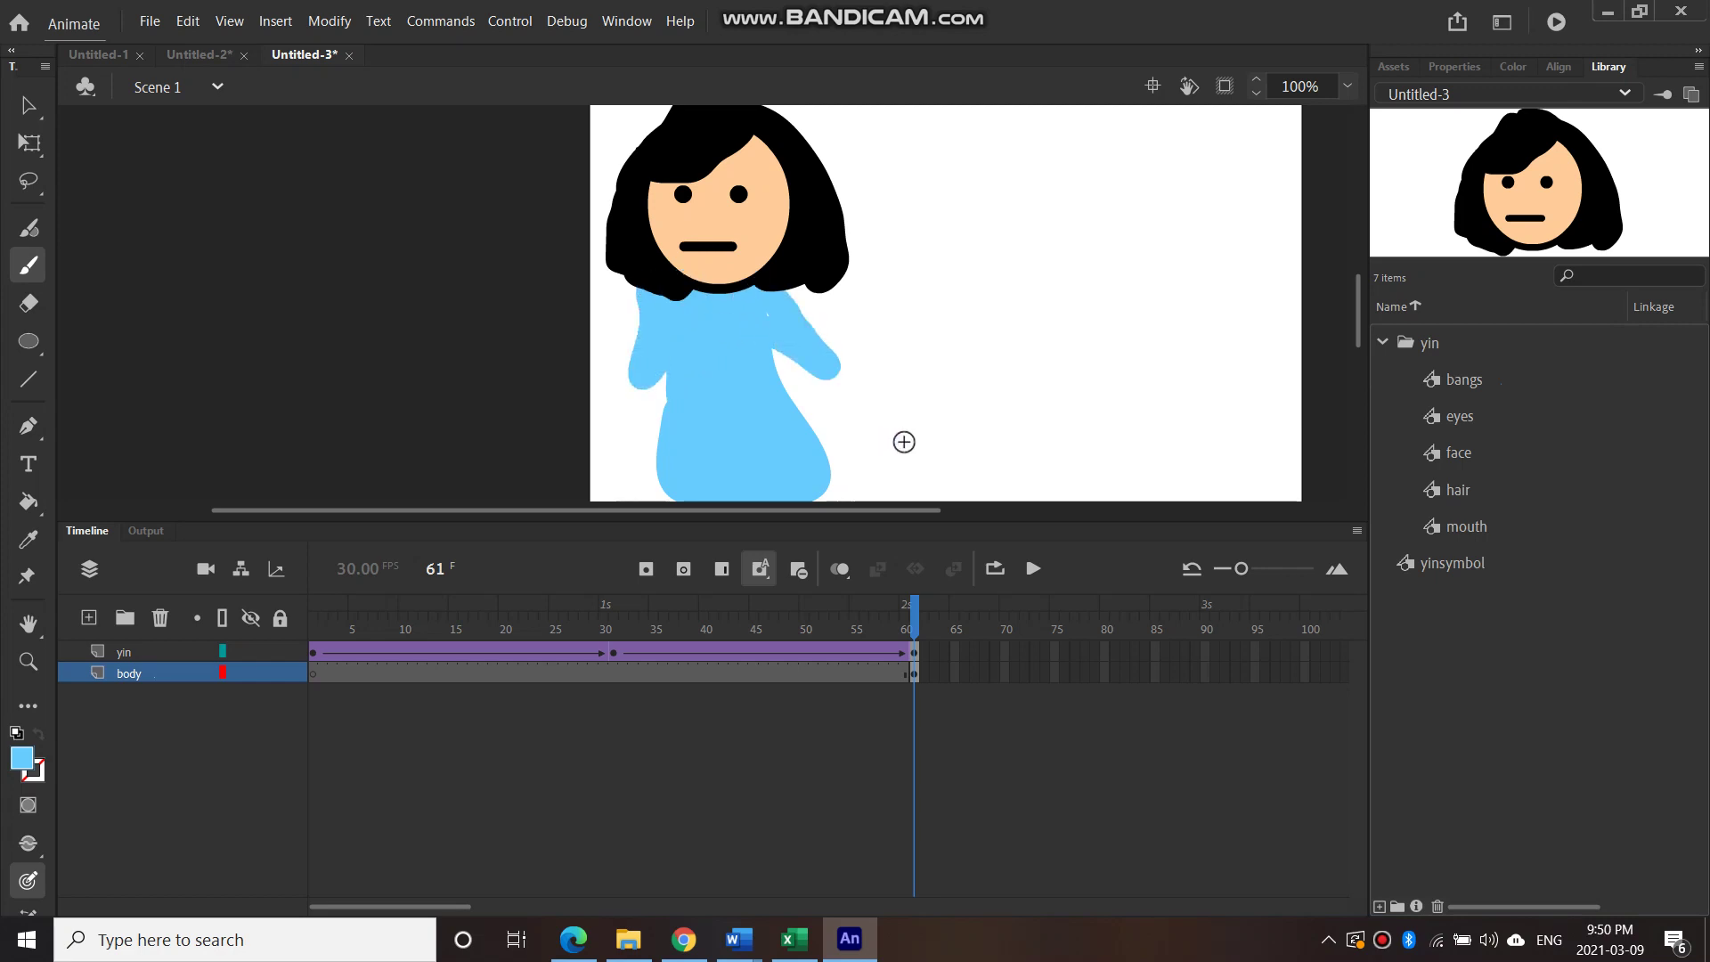
Outline the light-blue body in black with the Ink Bottle tool
left_click(24, 112)
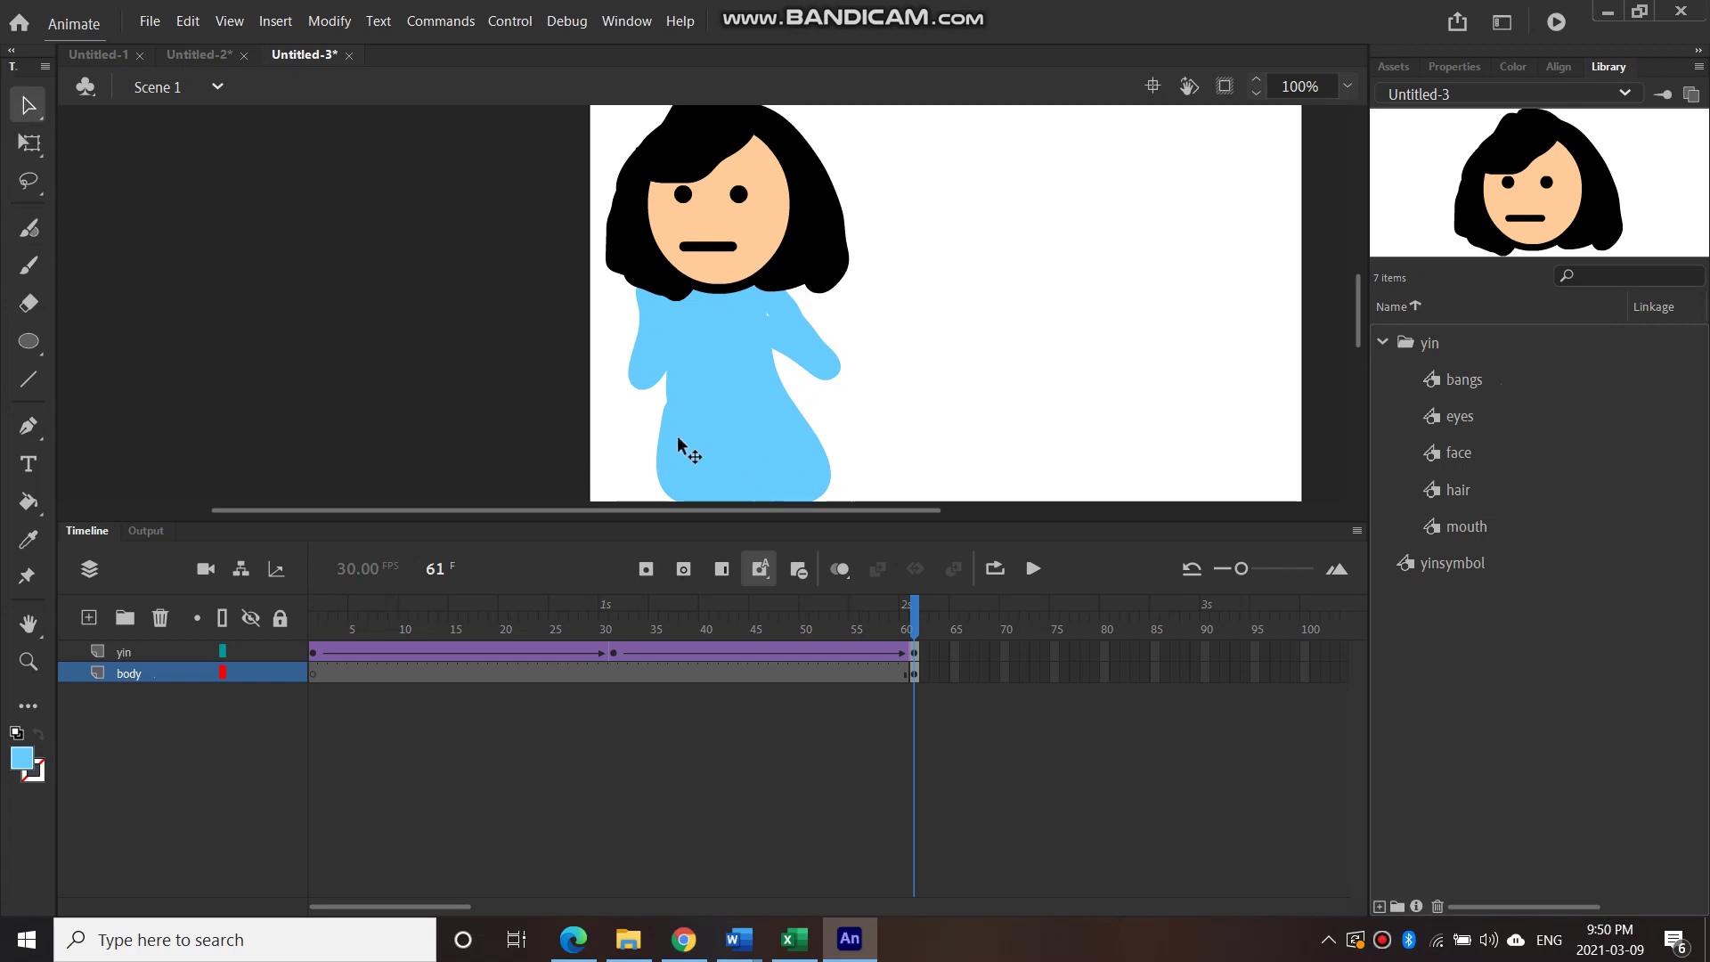
left_click(36, 508)
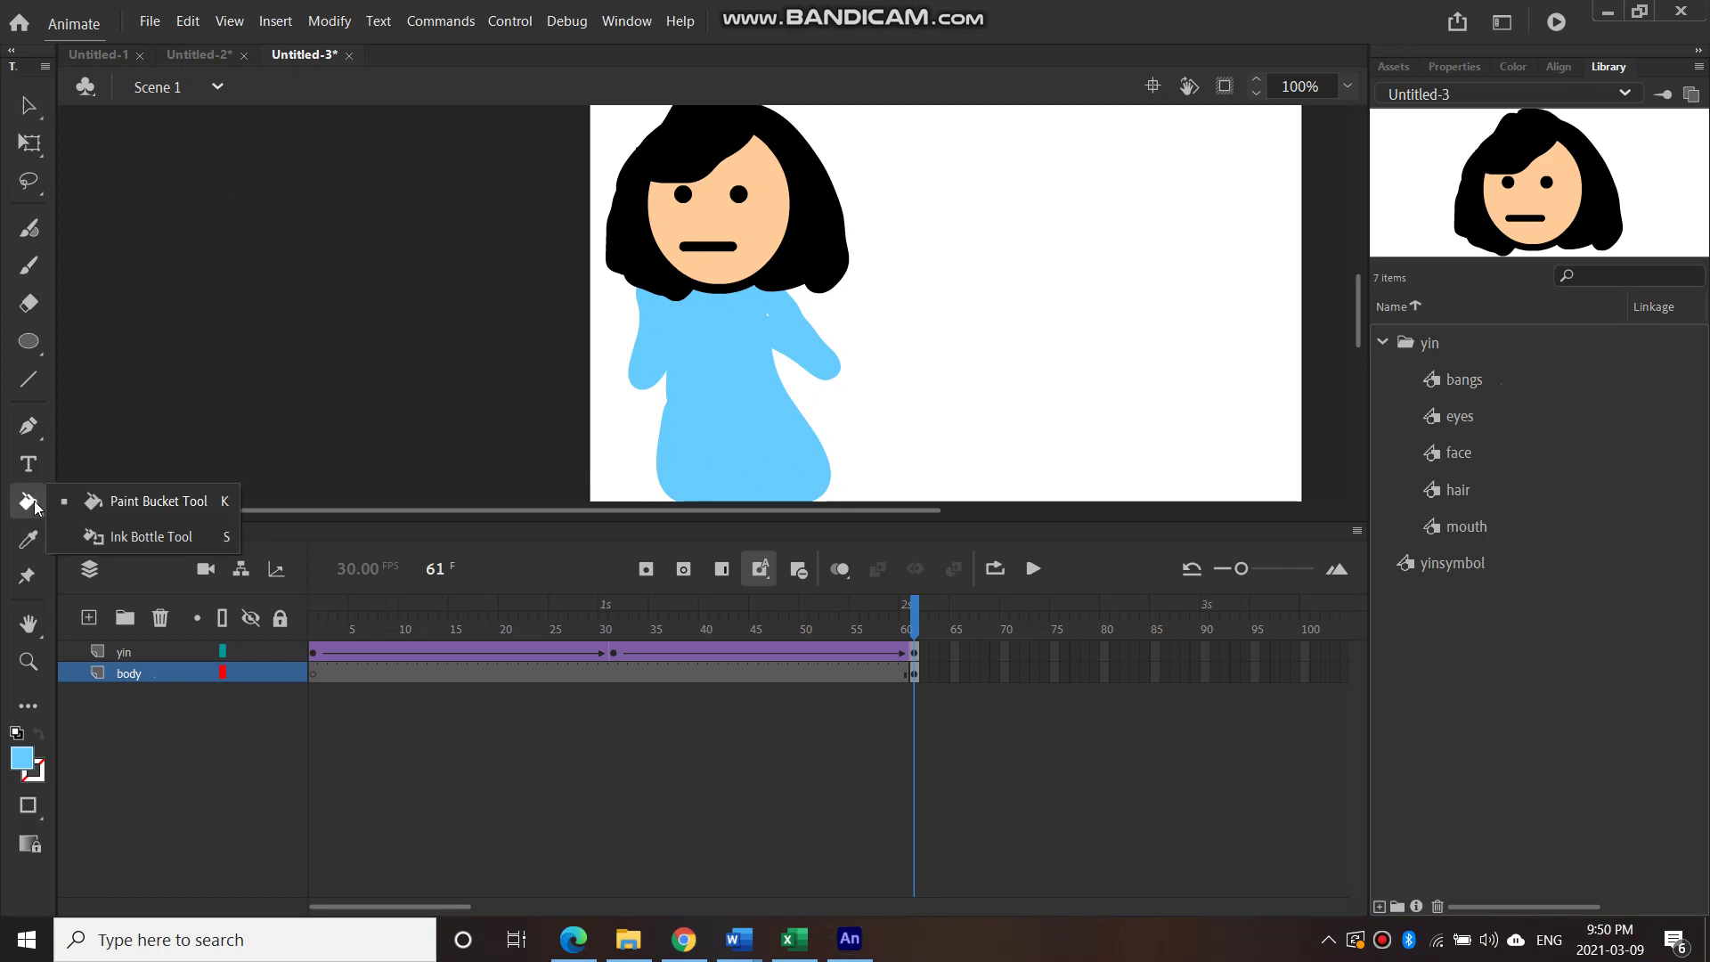
left_click(114, 541)
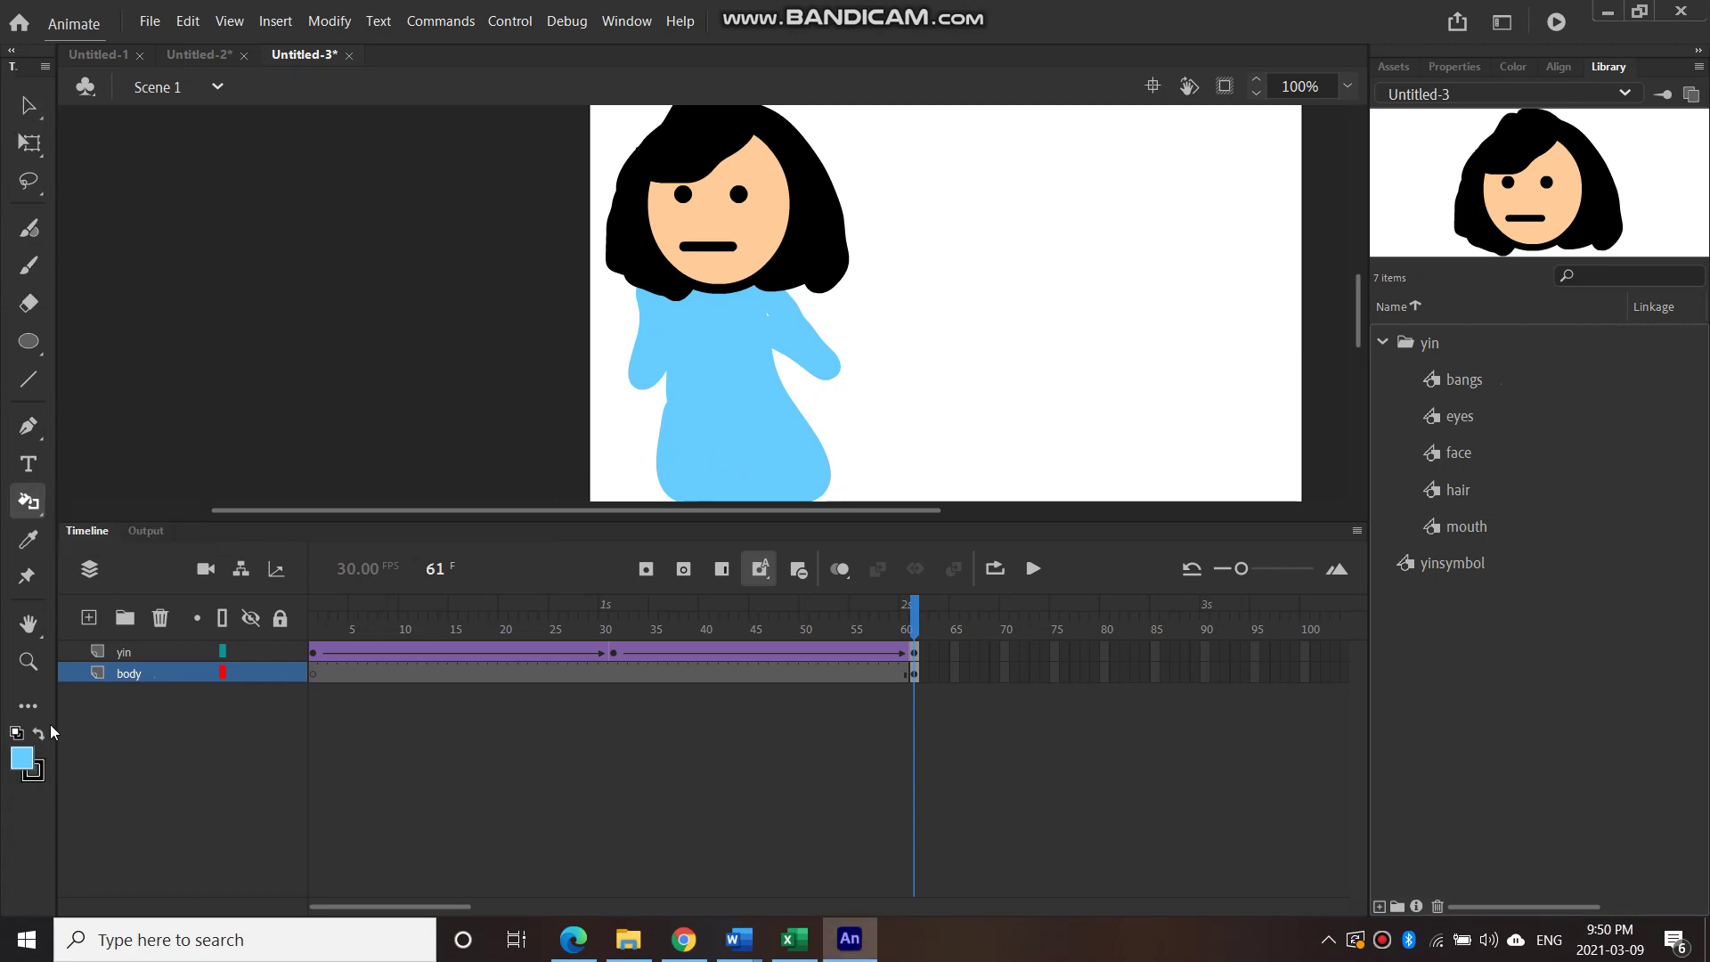
left_click(636, 343)
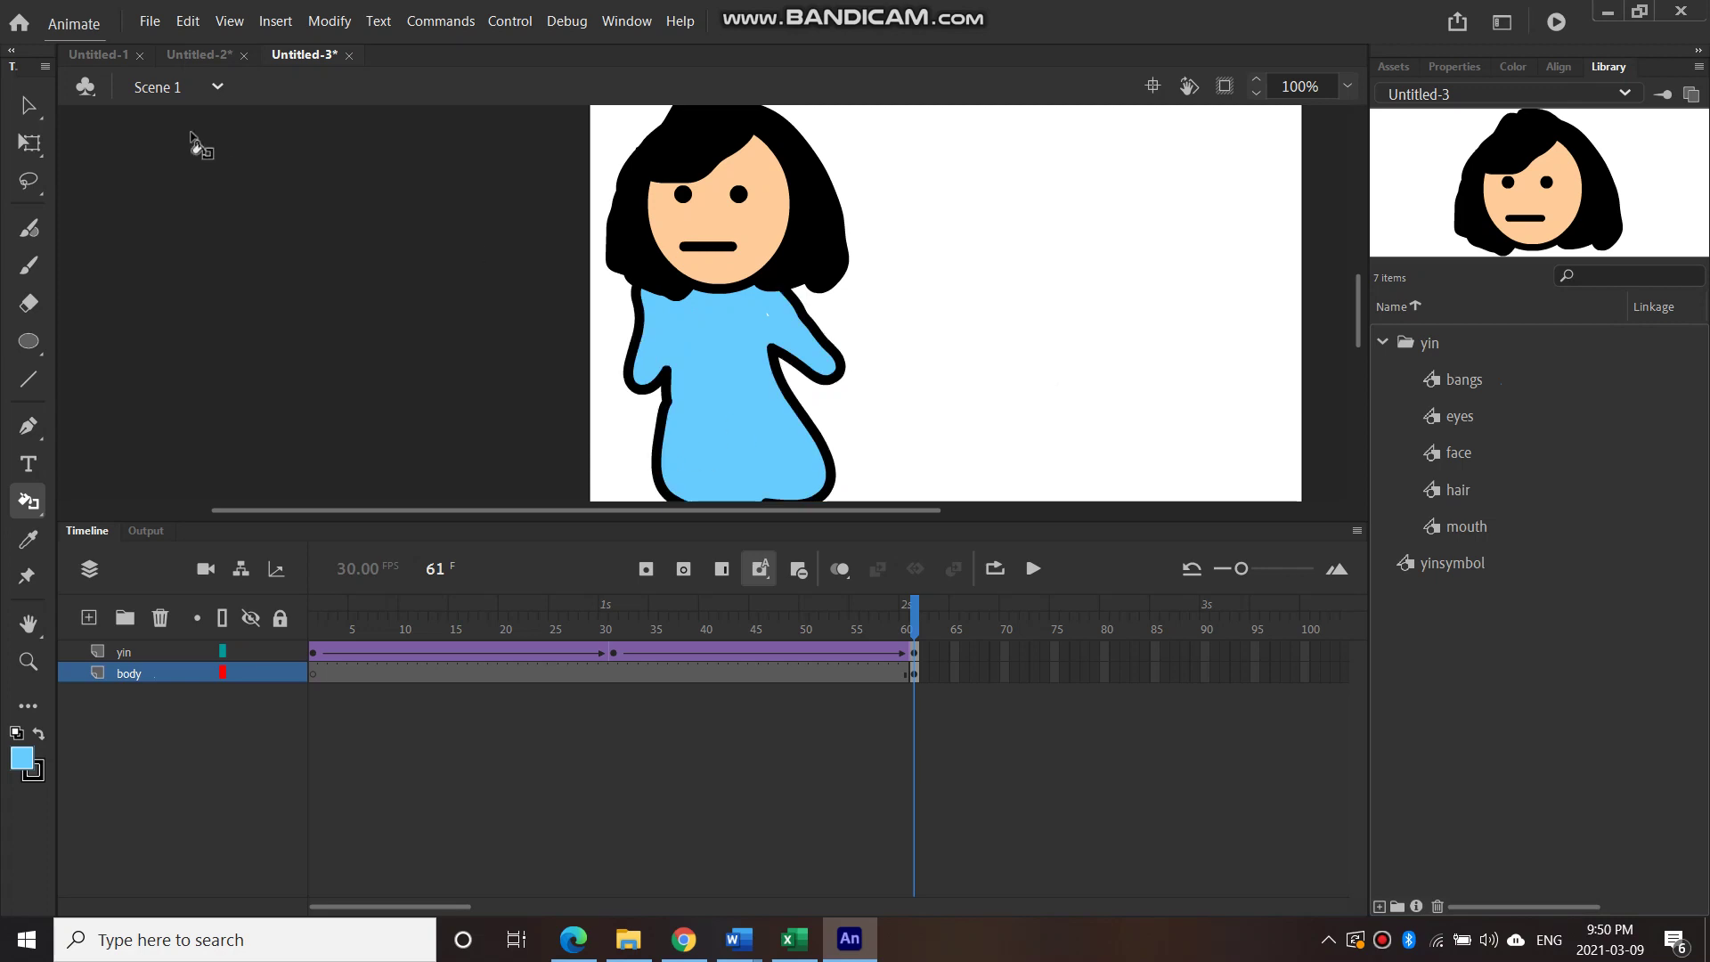
Delete the painted body together with its black outline from the body layer
key("v")
scroll(725, 396, "down", 3)
scroll(732, 392, "up", 3)
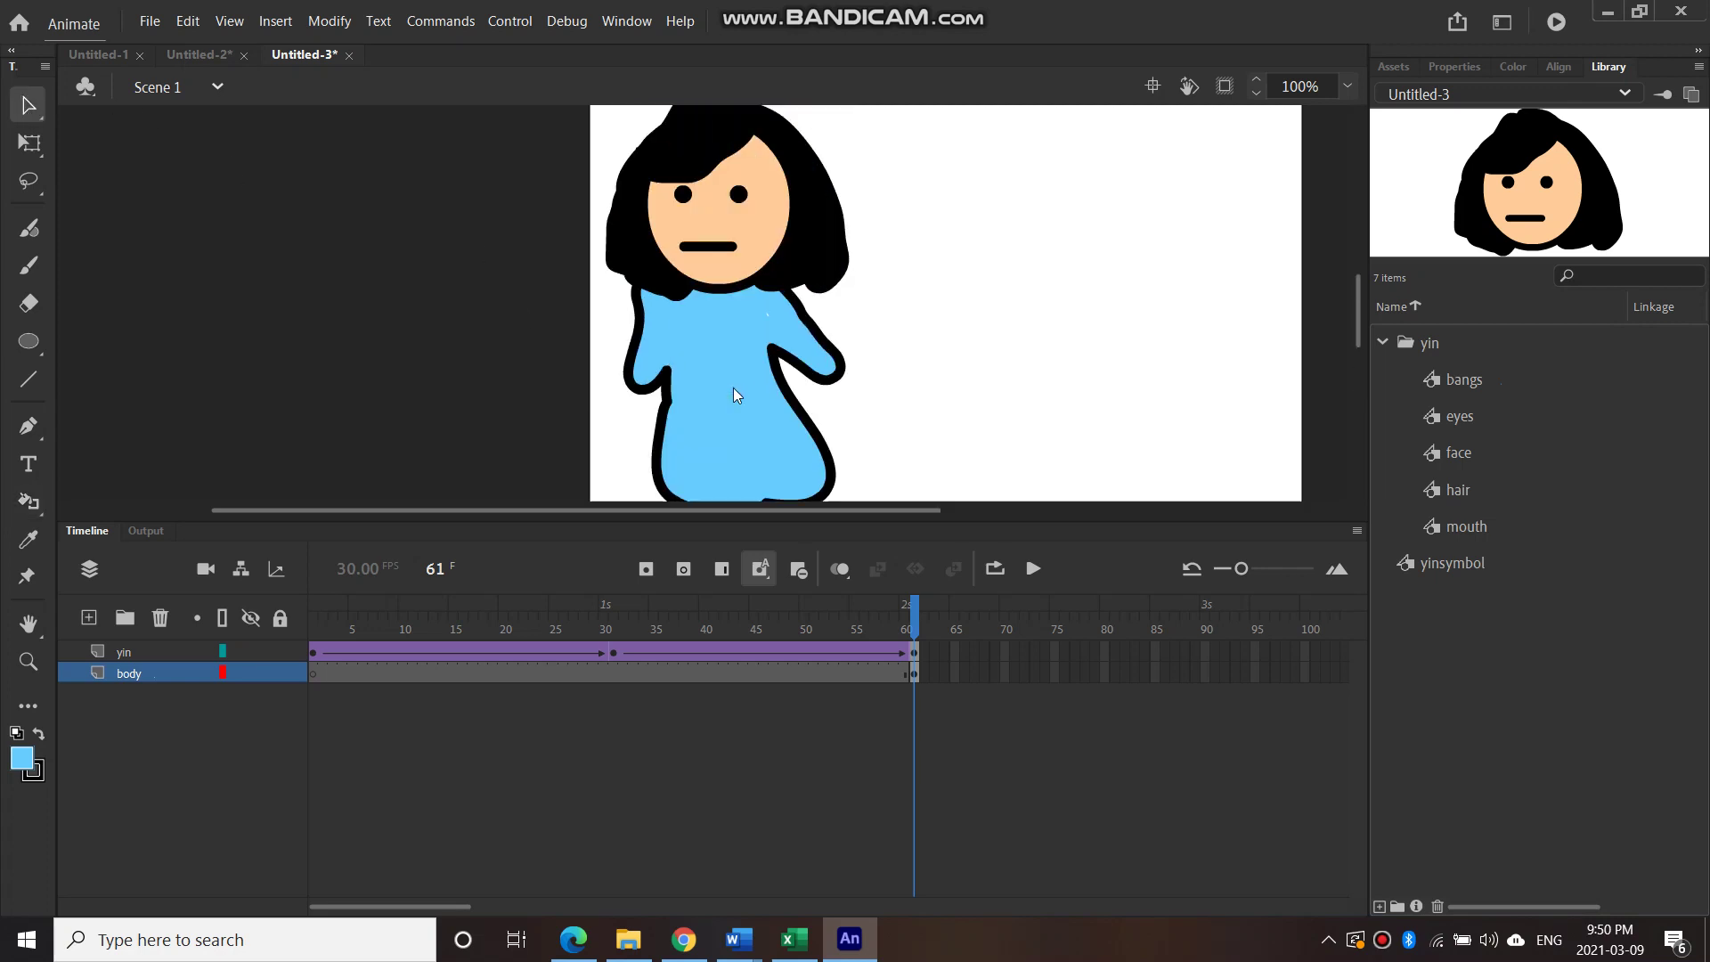
double_click(759, 472)
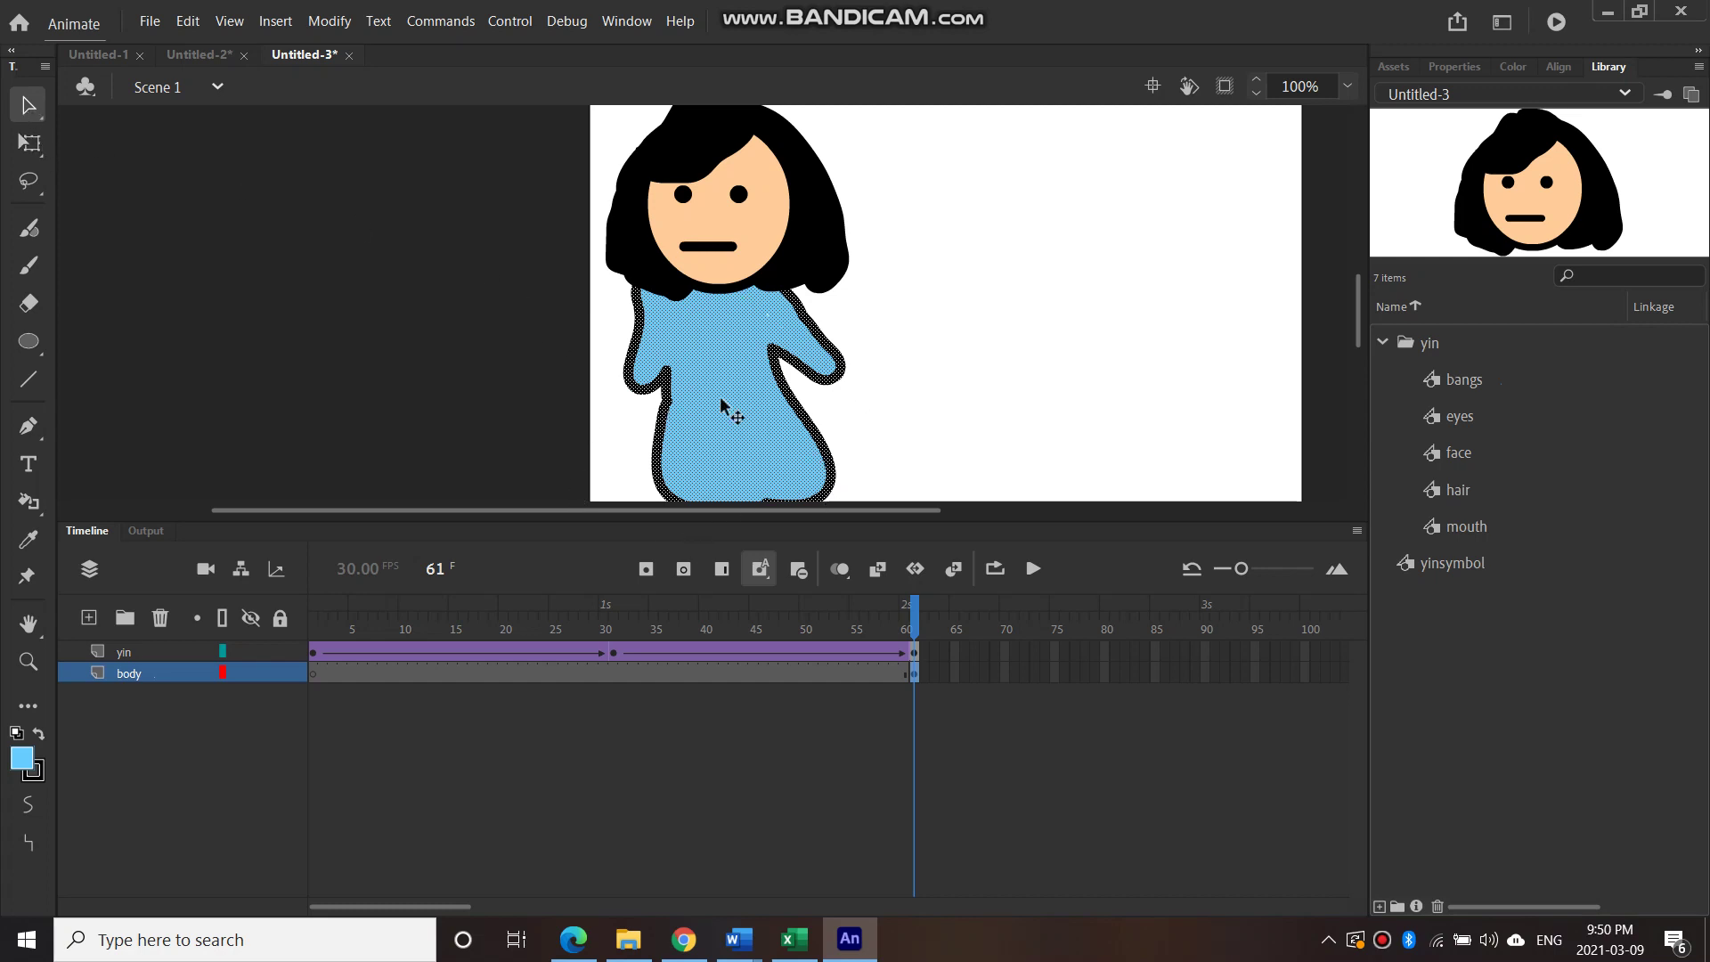
key("Delete")
scroll(821, 461, "down", 3)
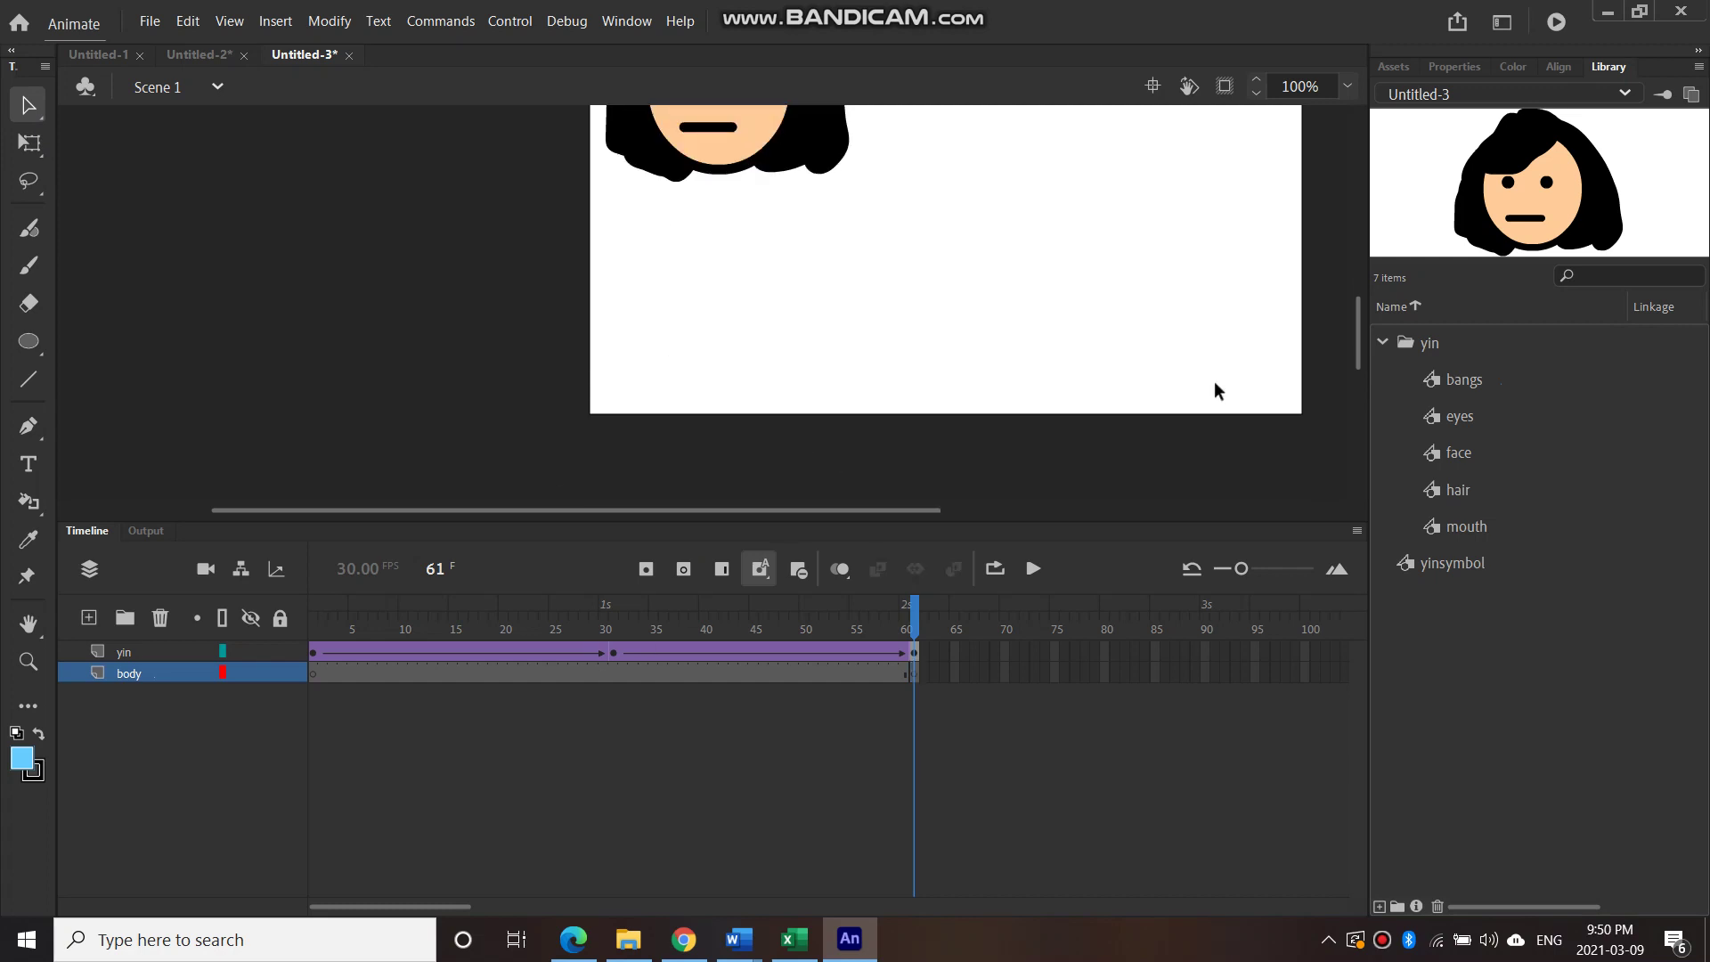
scroll(832, 295, "up", 6)
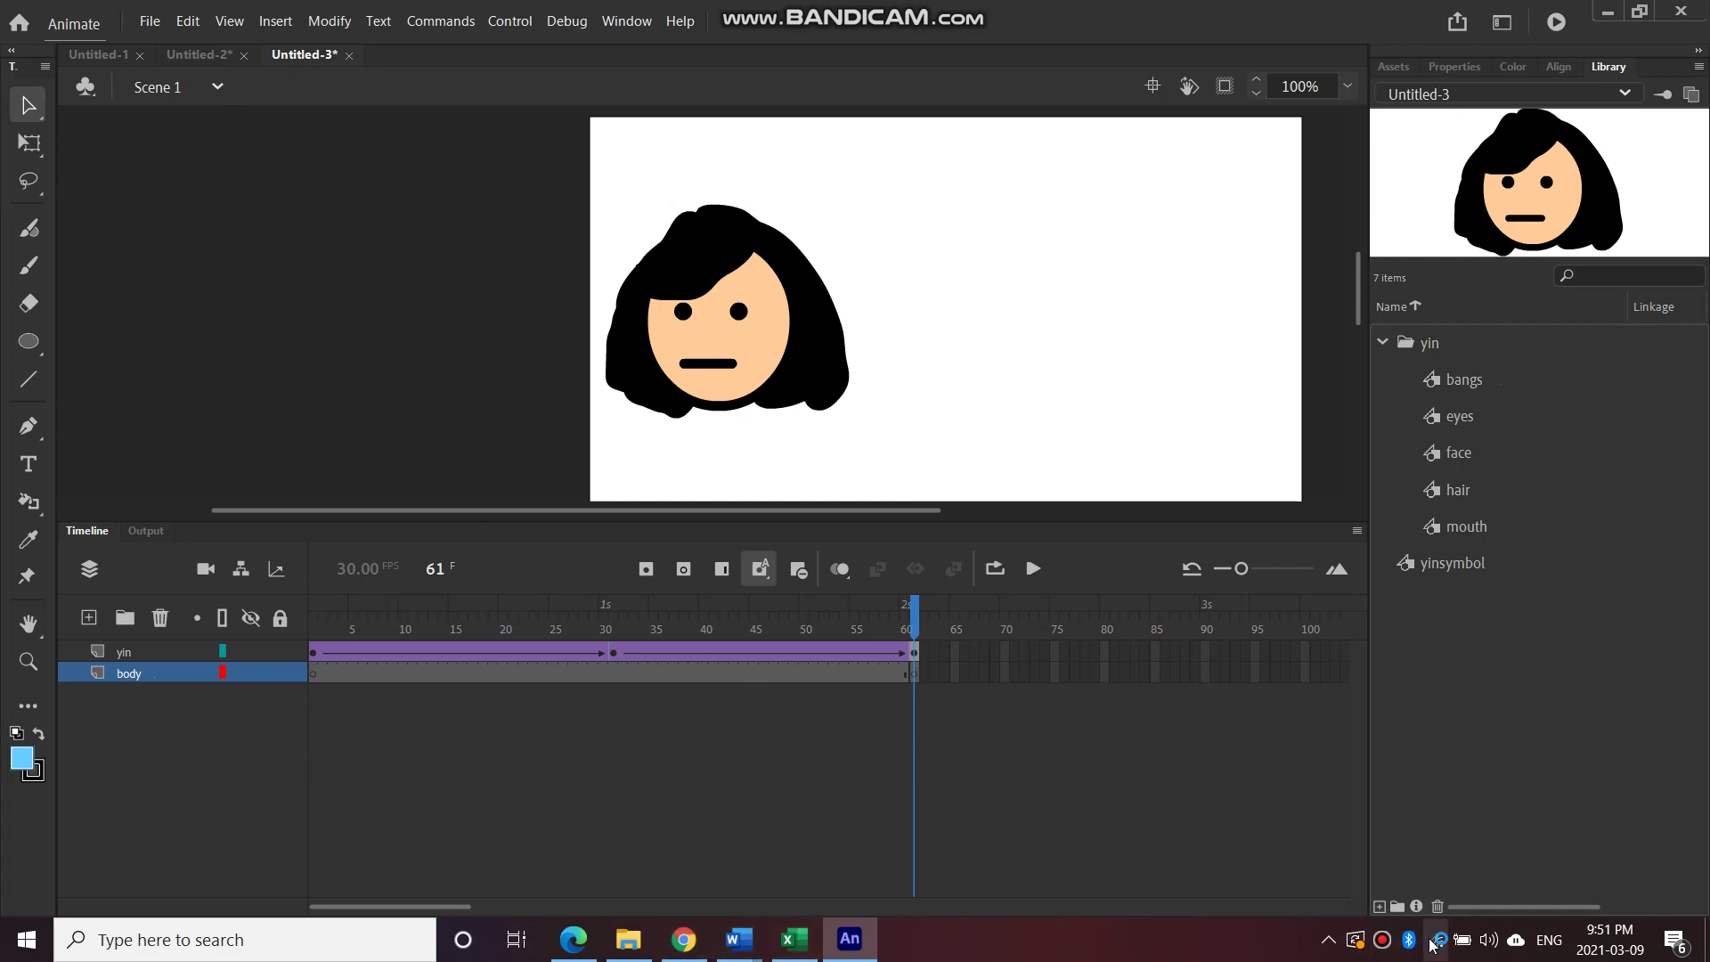
left_click(1388, 940)
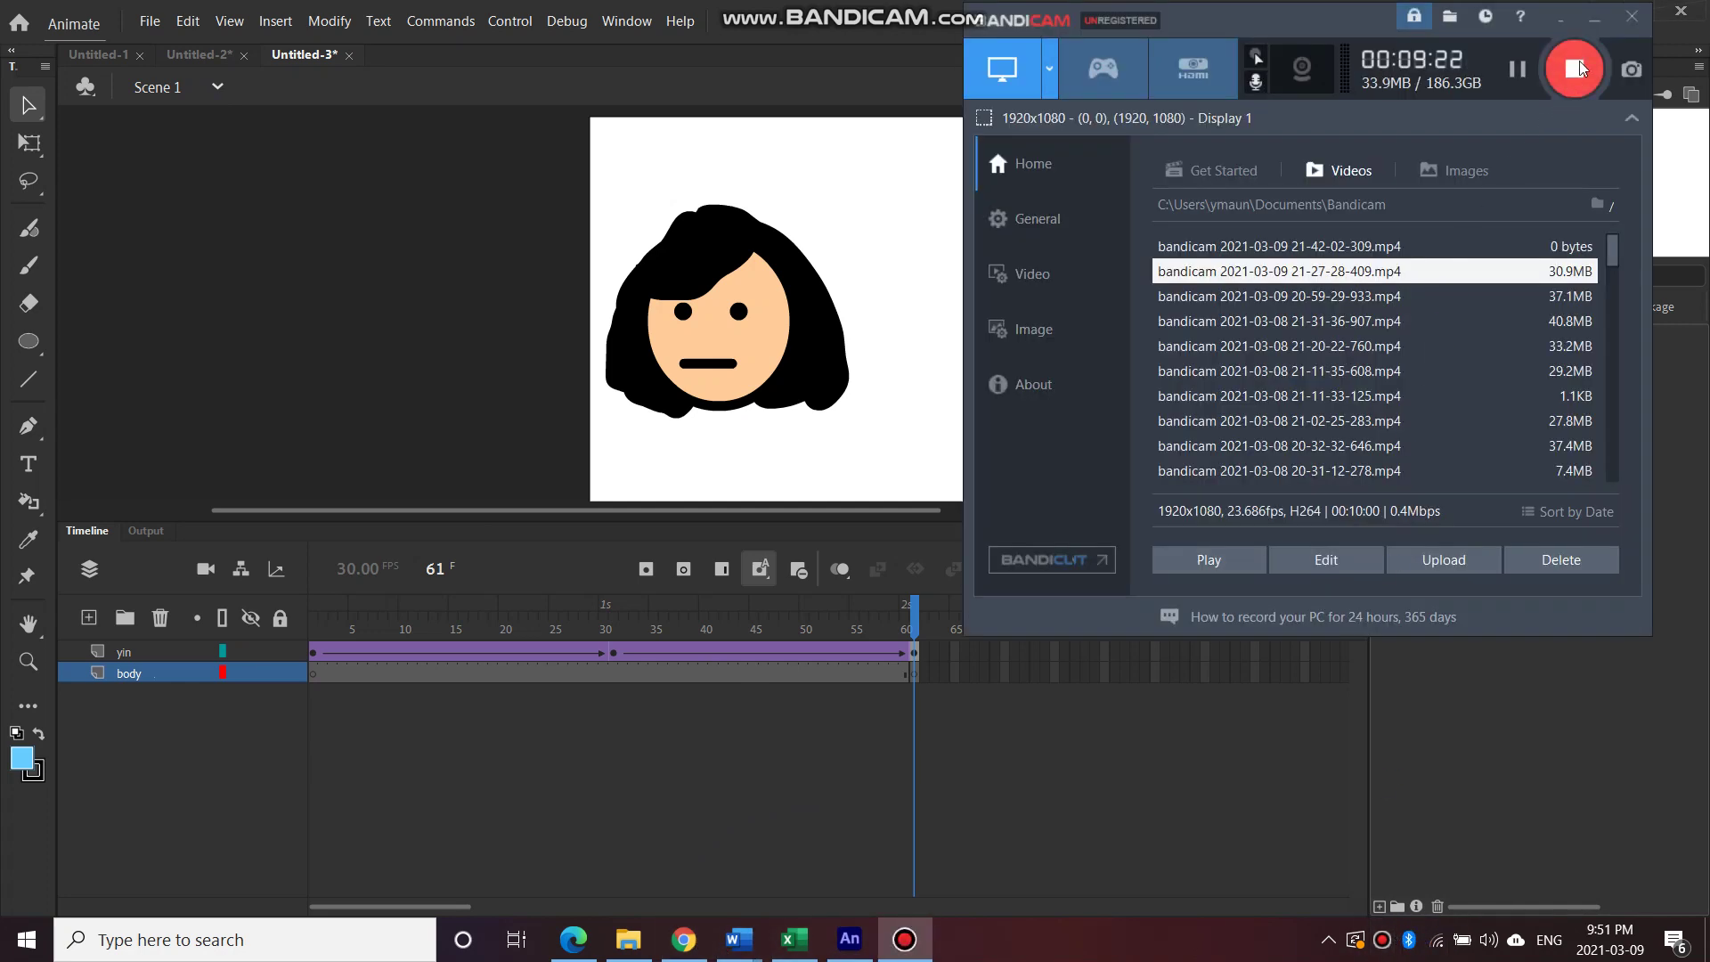